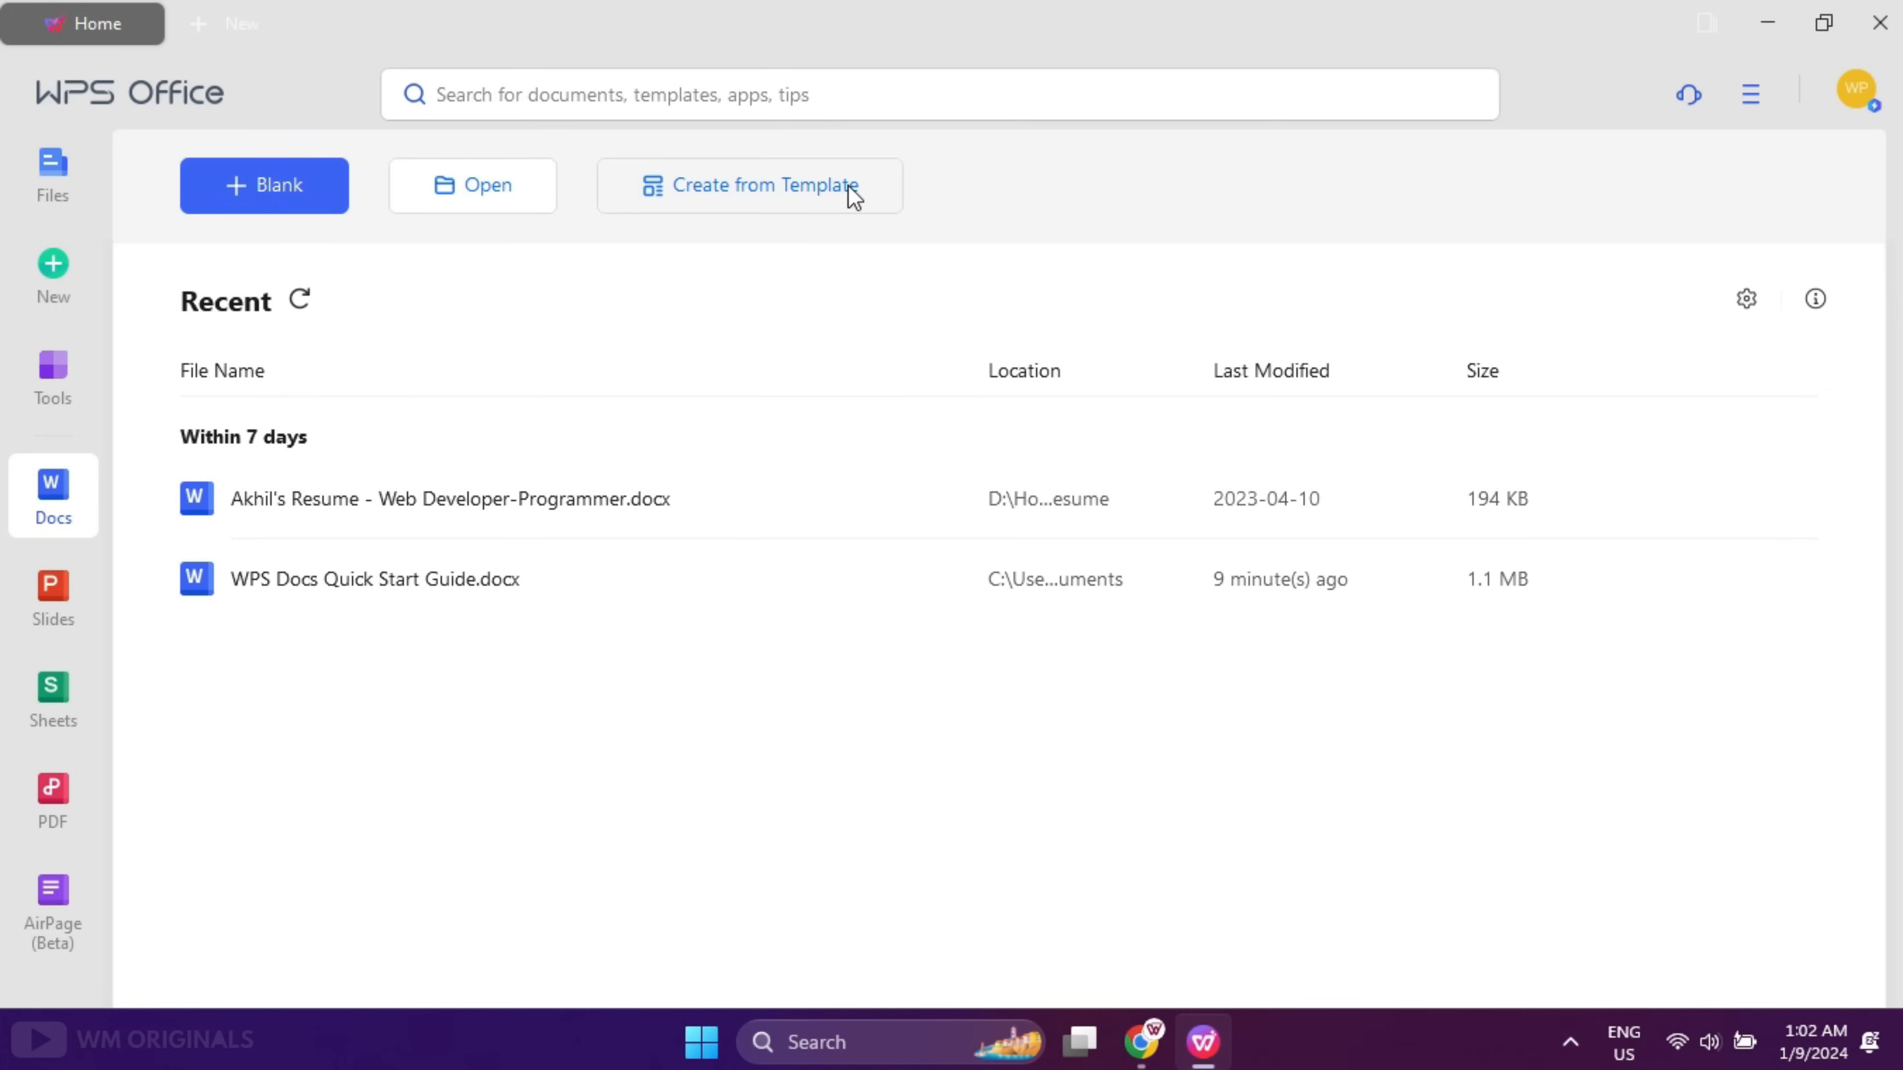
- View the recent files and creation options for Slides, Sheets and PDF, including the additional PDF tools
{"action": "left_click", "coordinate": [81, 592]}
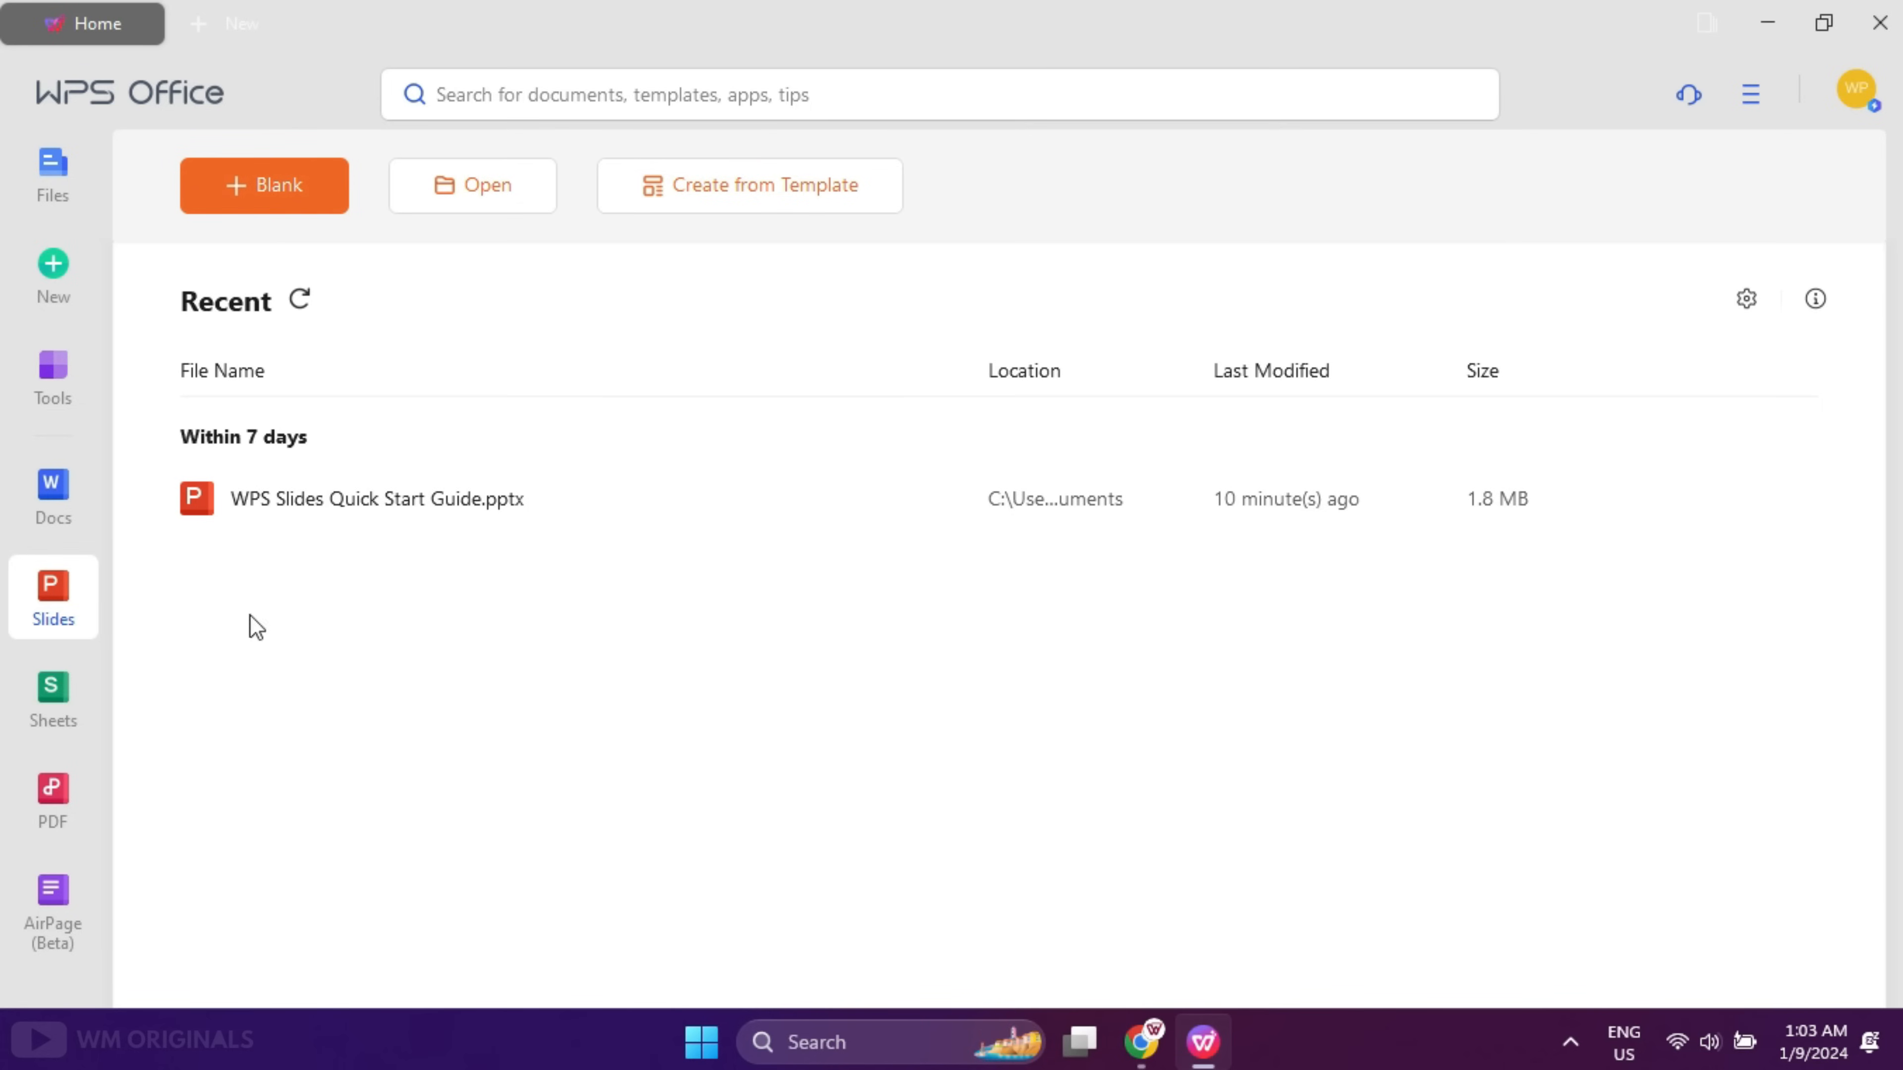
{"action": "left_click", "coordinate": [53, 697]}
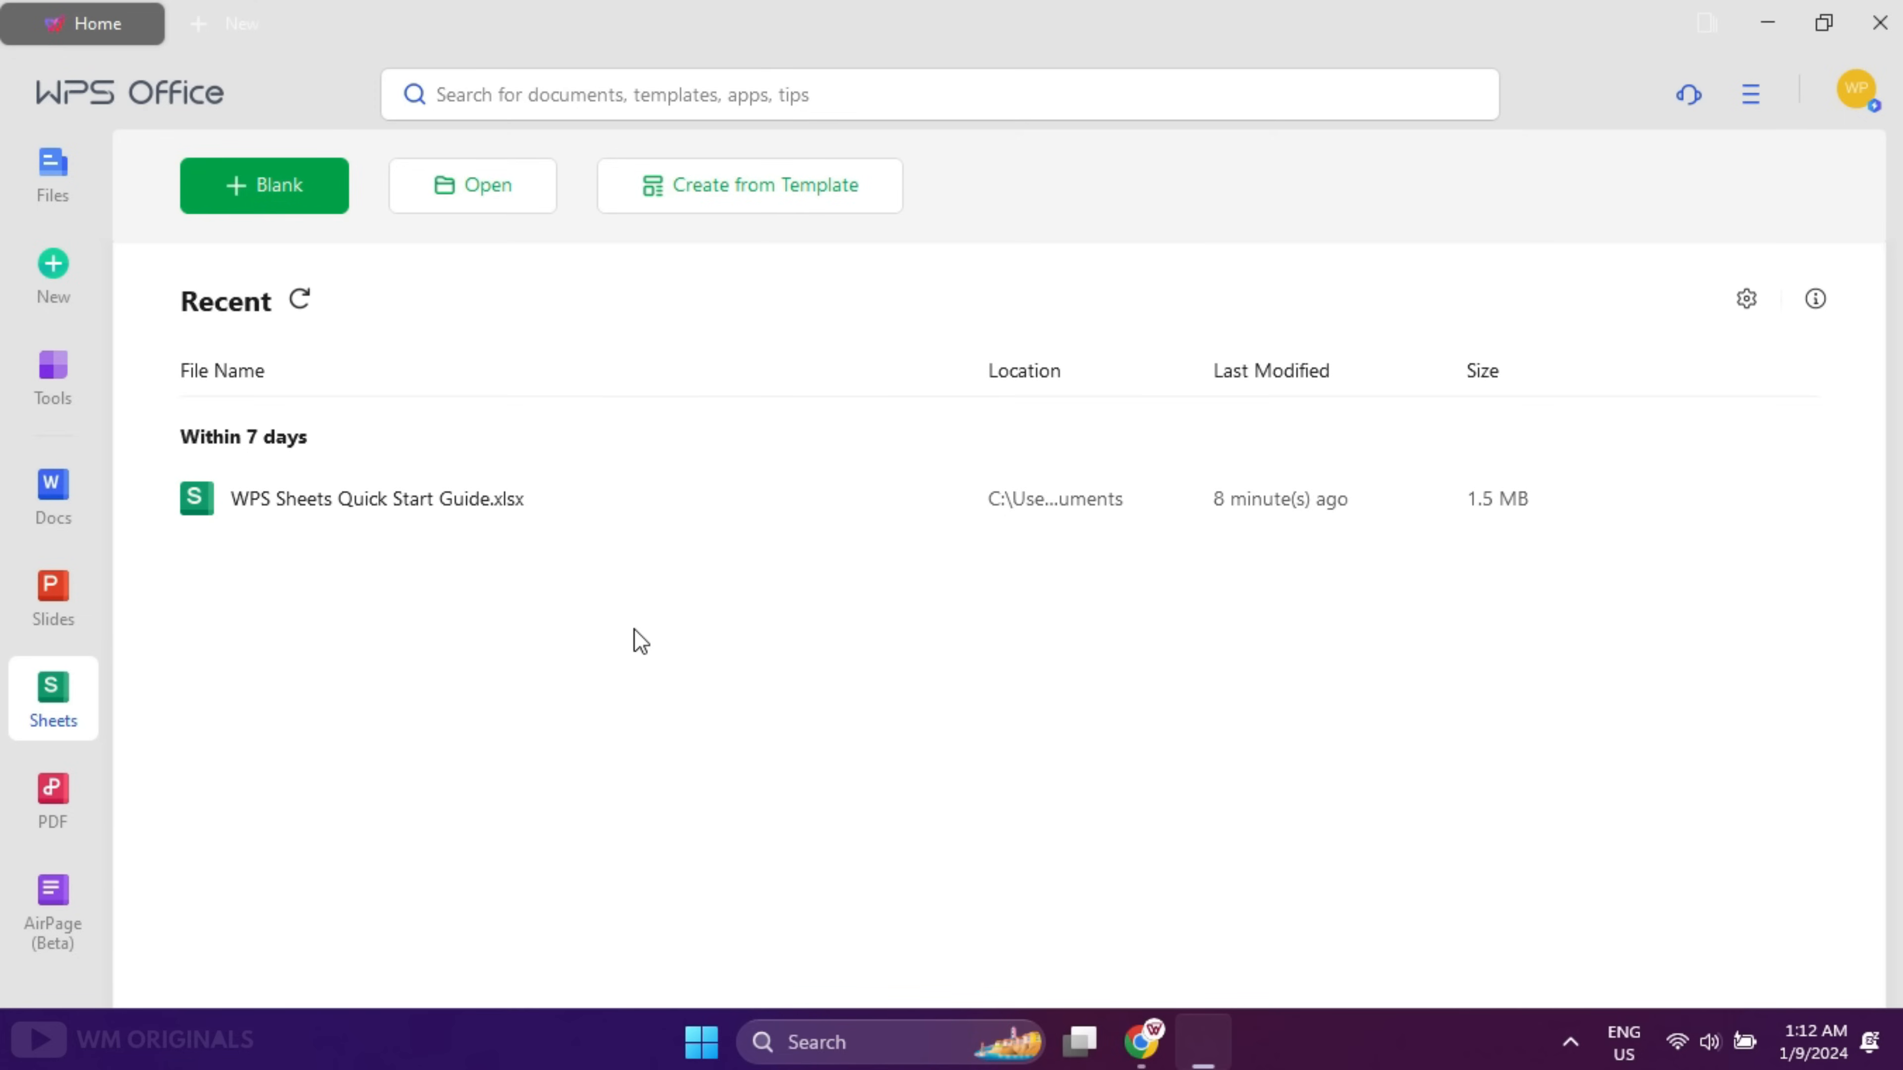
{"action": "left_click", "coordinate": [57, 794]}
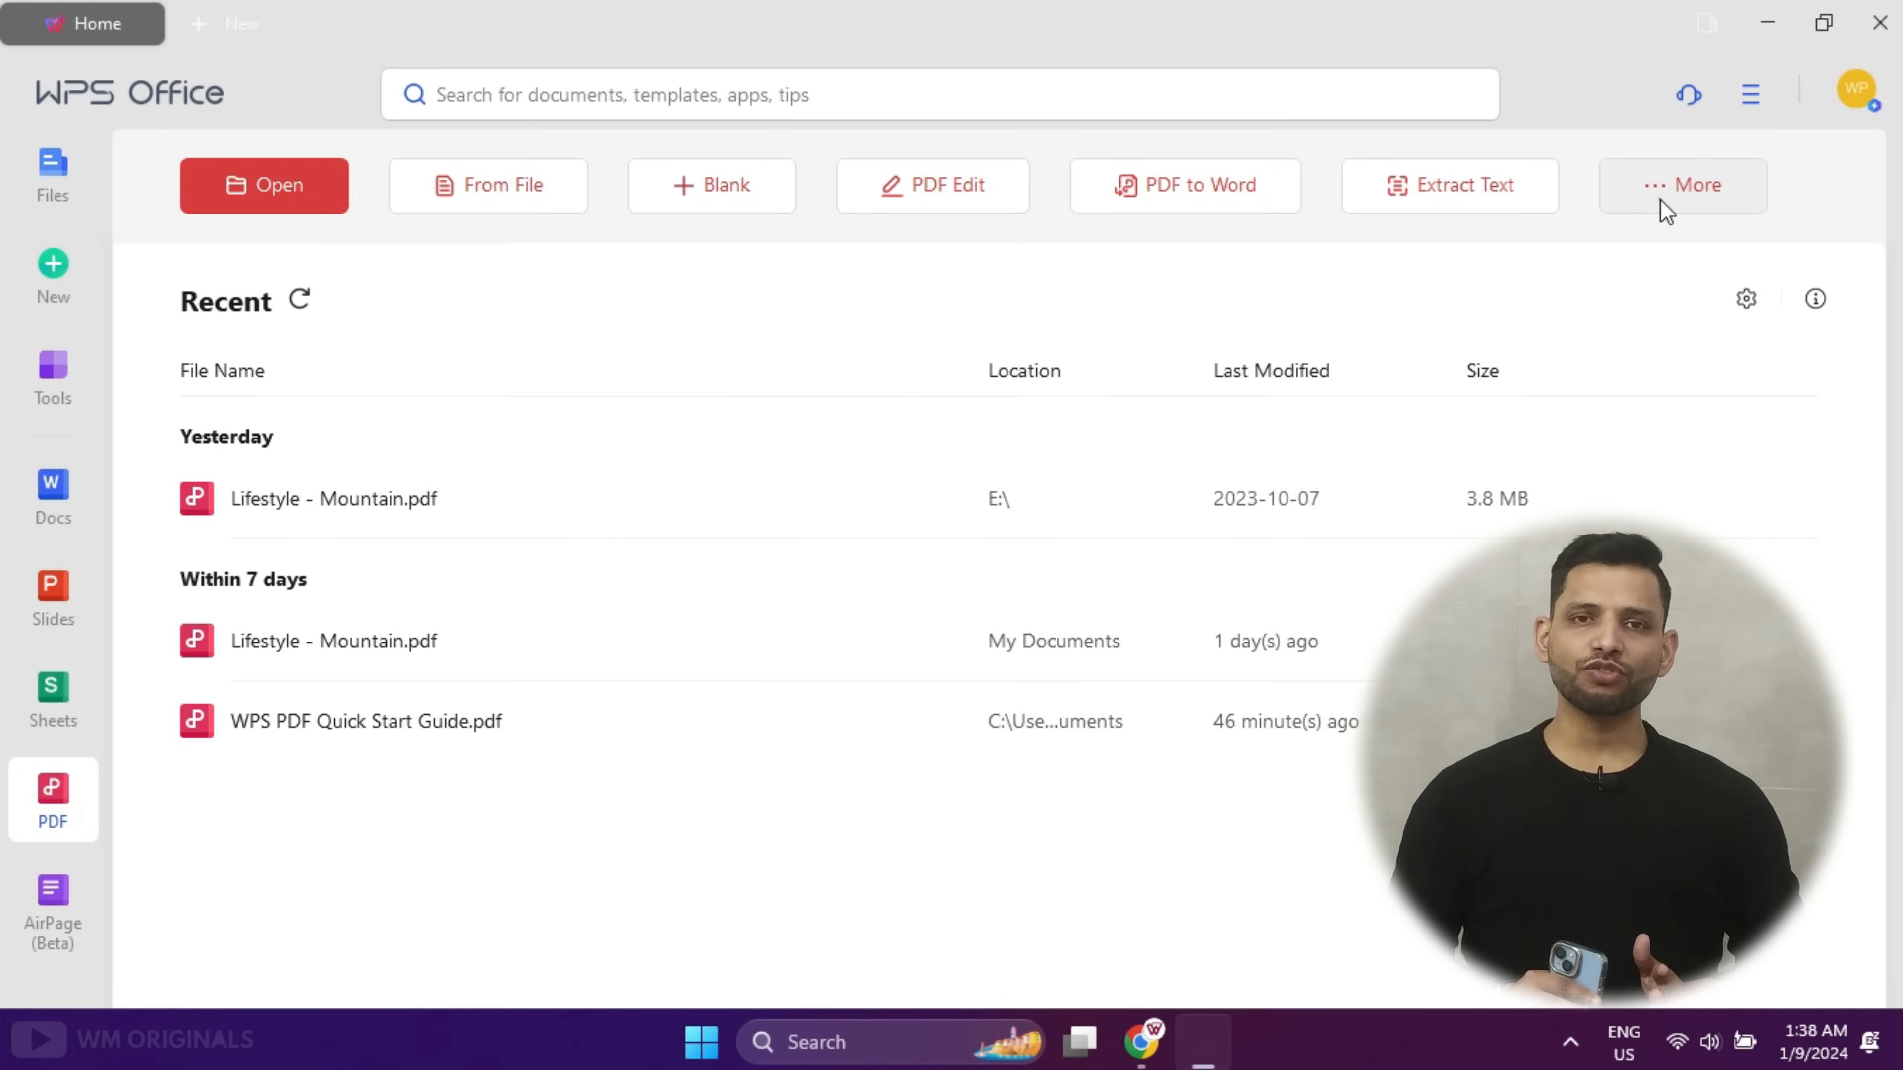
{"action": "left_click", "coordinate": [1658, 196]}
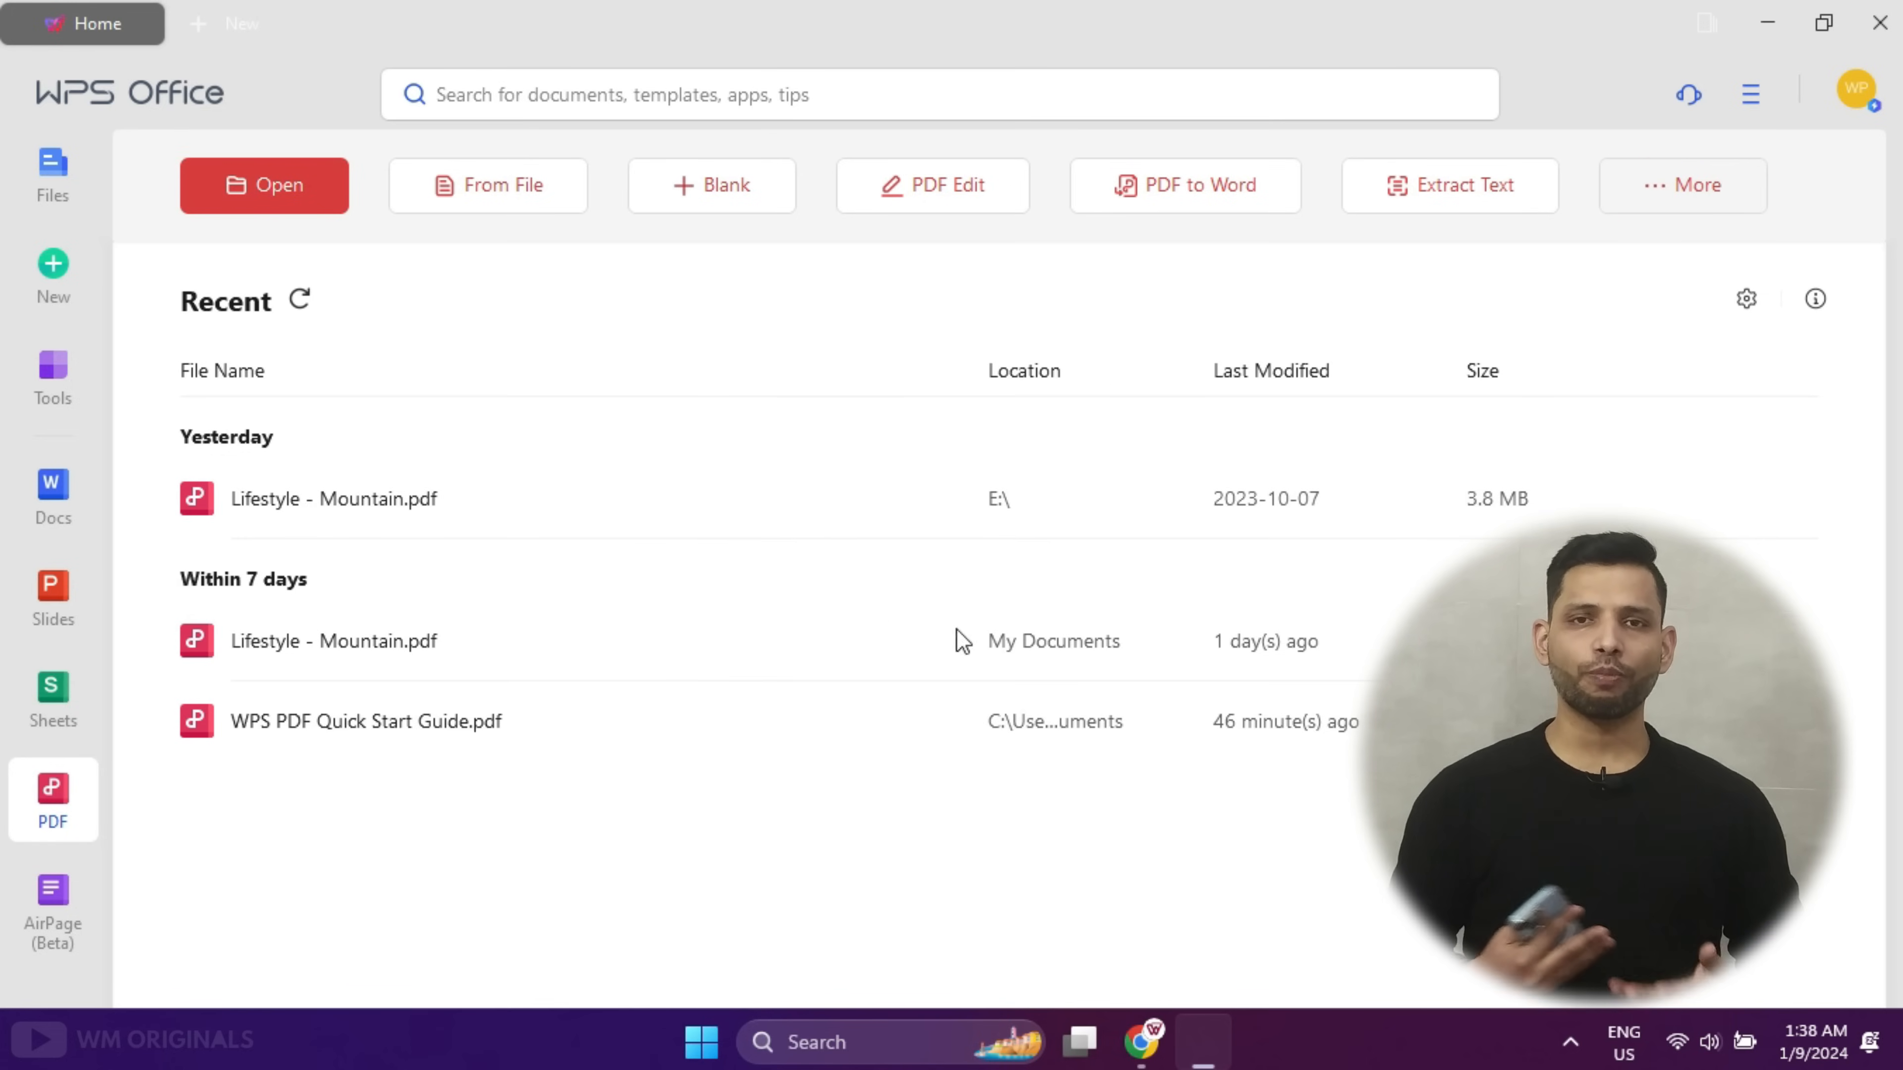
- Open the new-file page for Docs and look through the available resume templates
{"action": "key", "text": "ctrl+n"}
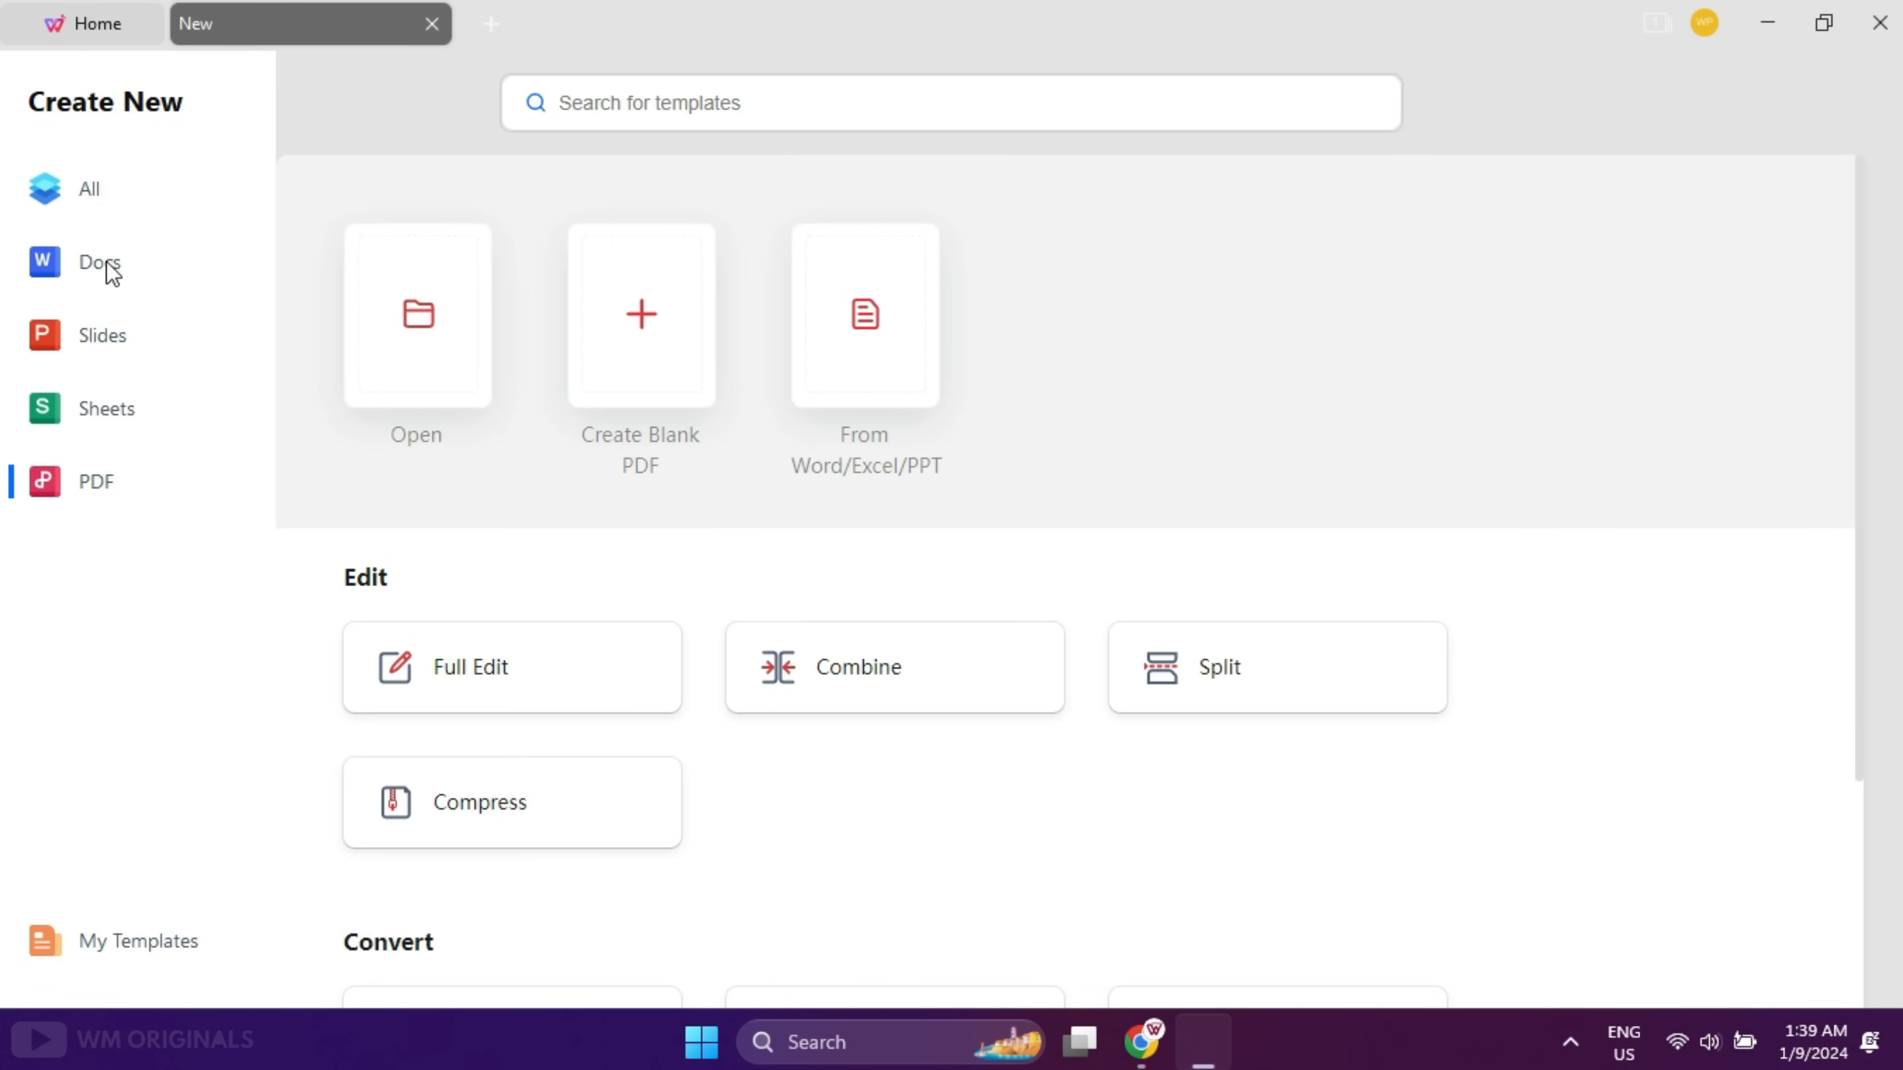
{"action": "left_click", "coordinate": [106, 262]}
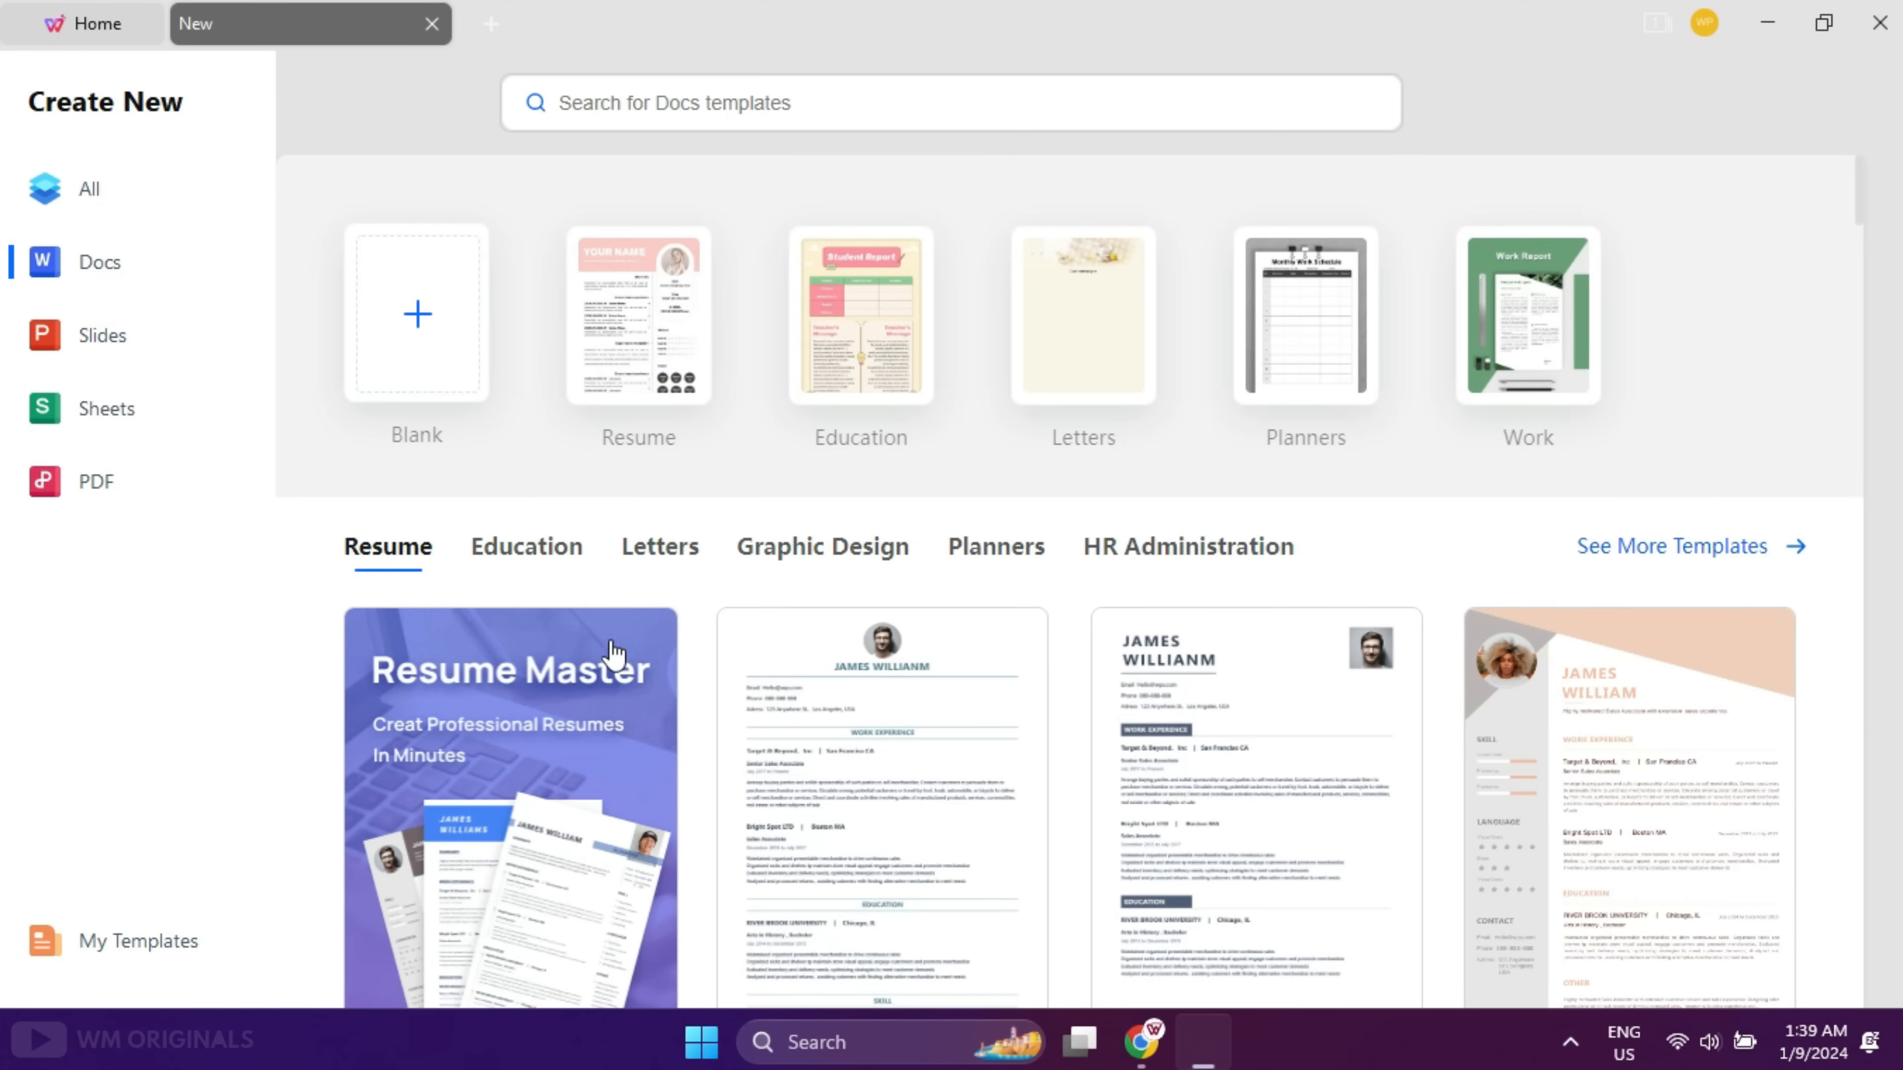
{"action": "scroll", "coordinate": [623, 659], "scroll_direction": "down", "scroll_amount": 10}
{"action": "scroll", "coordinate": [781, 729], "scroll_direction": "down", "scroll_amount": 15}
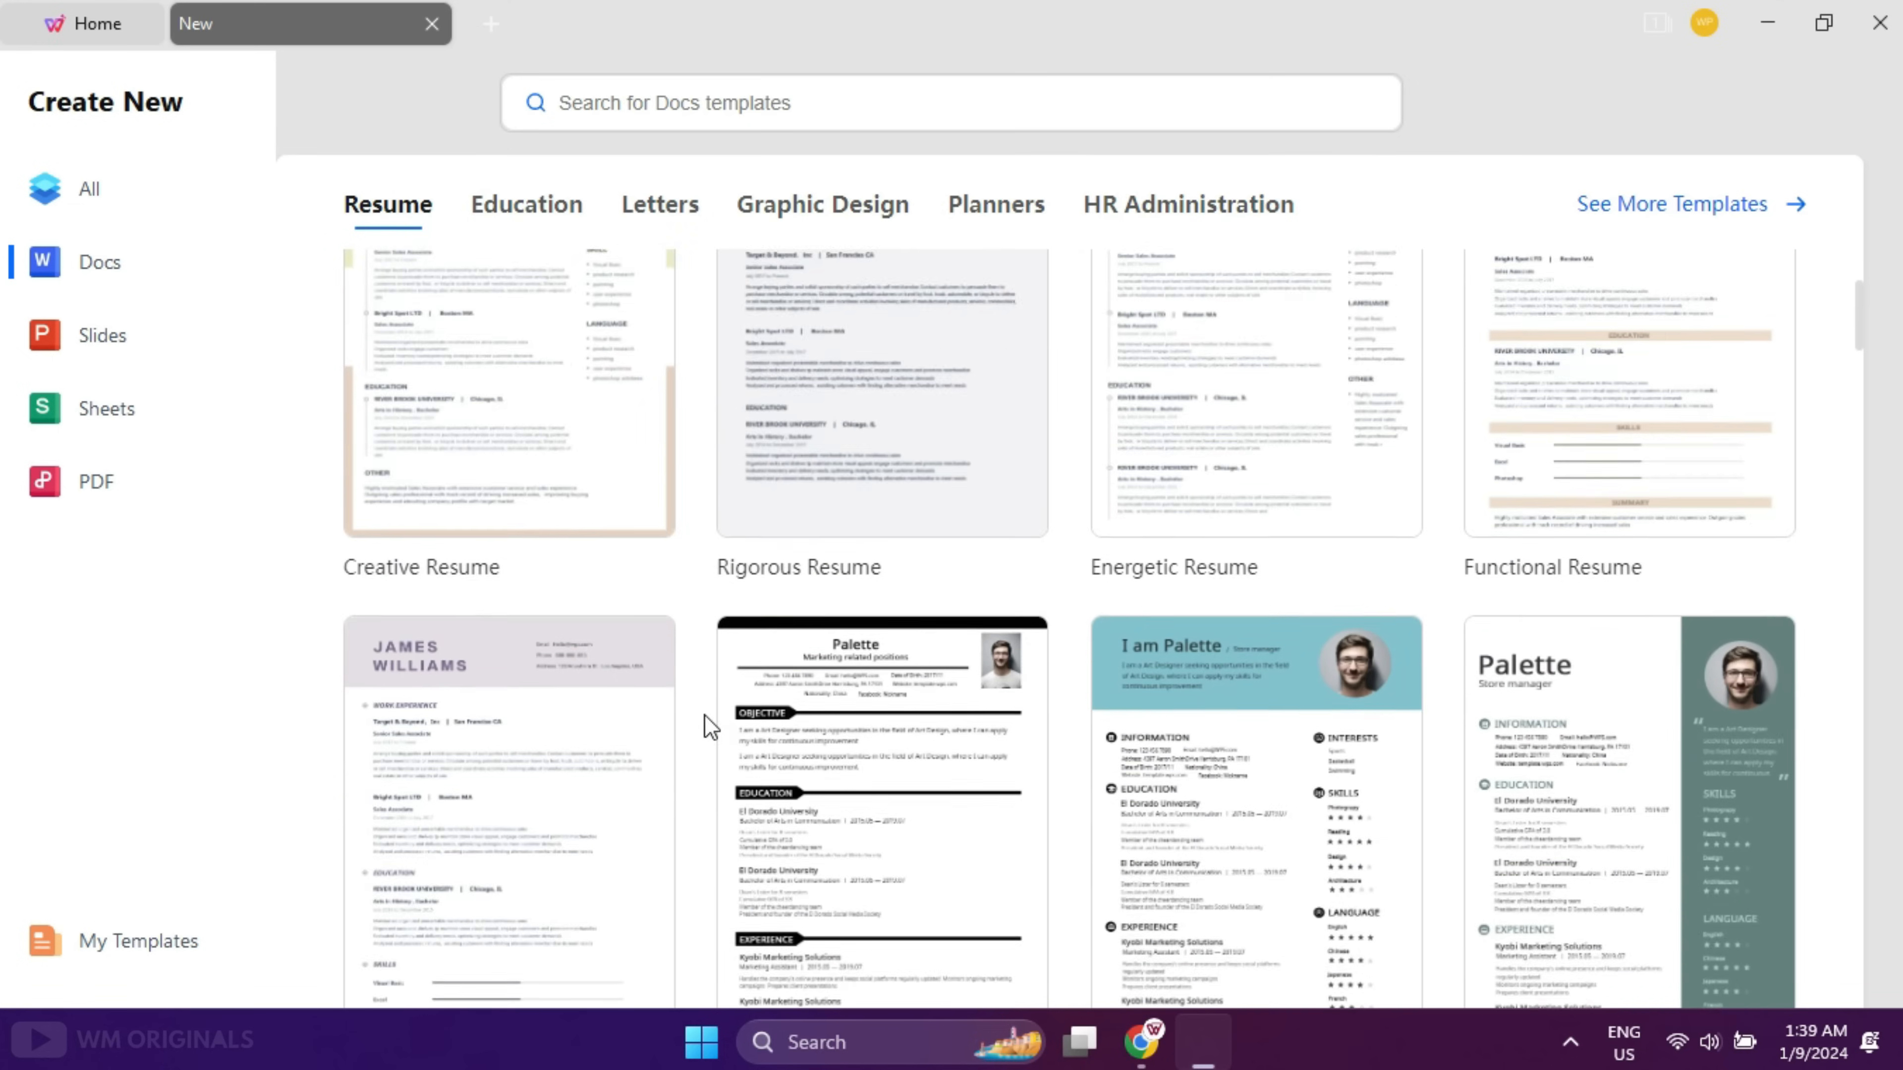
{"action": "scroll", "coordinate": [704, 720], "scroll_direction": "down", "scroll_amount": 15}
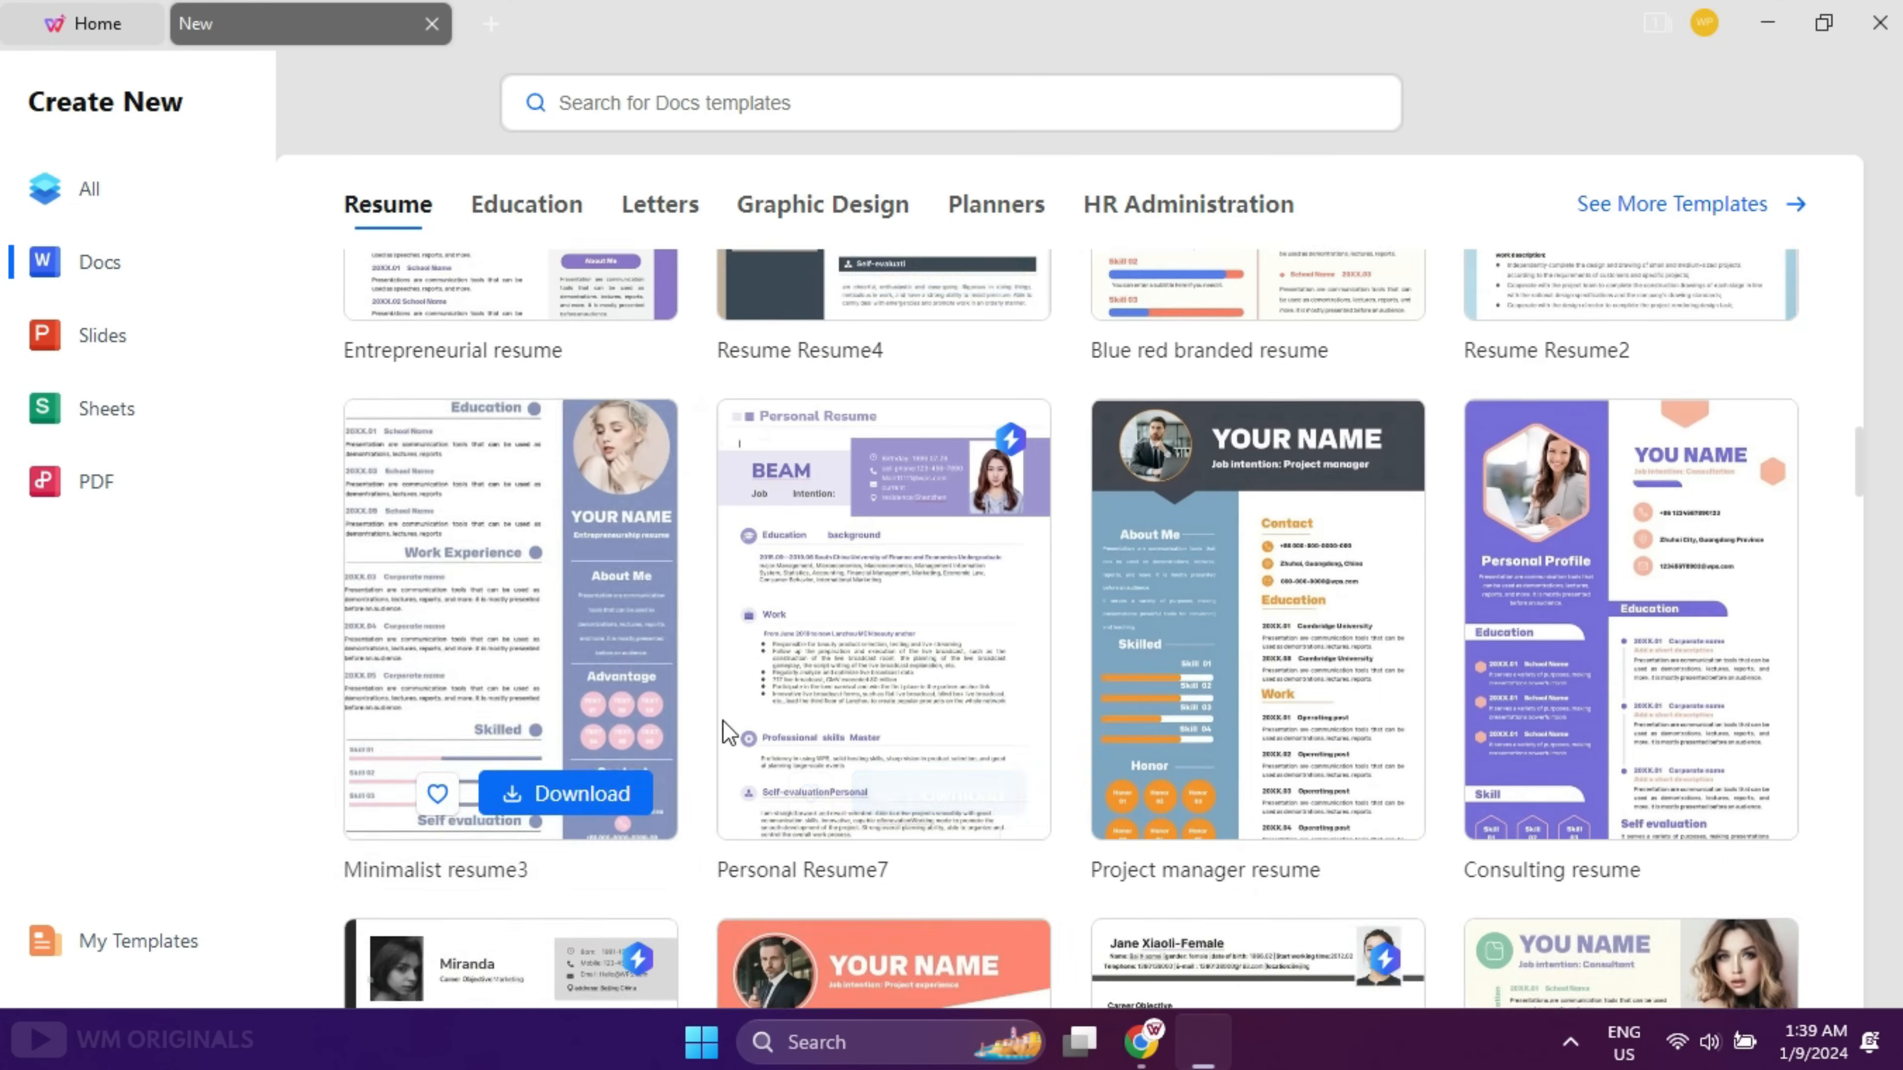
{"action": "scroll", "coordinate": [996, 745], "scroll_direction": "down", "scroll_amount": 5}
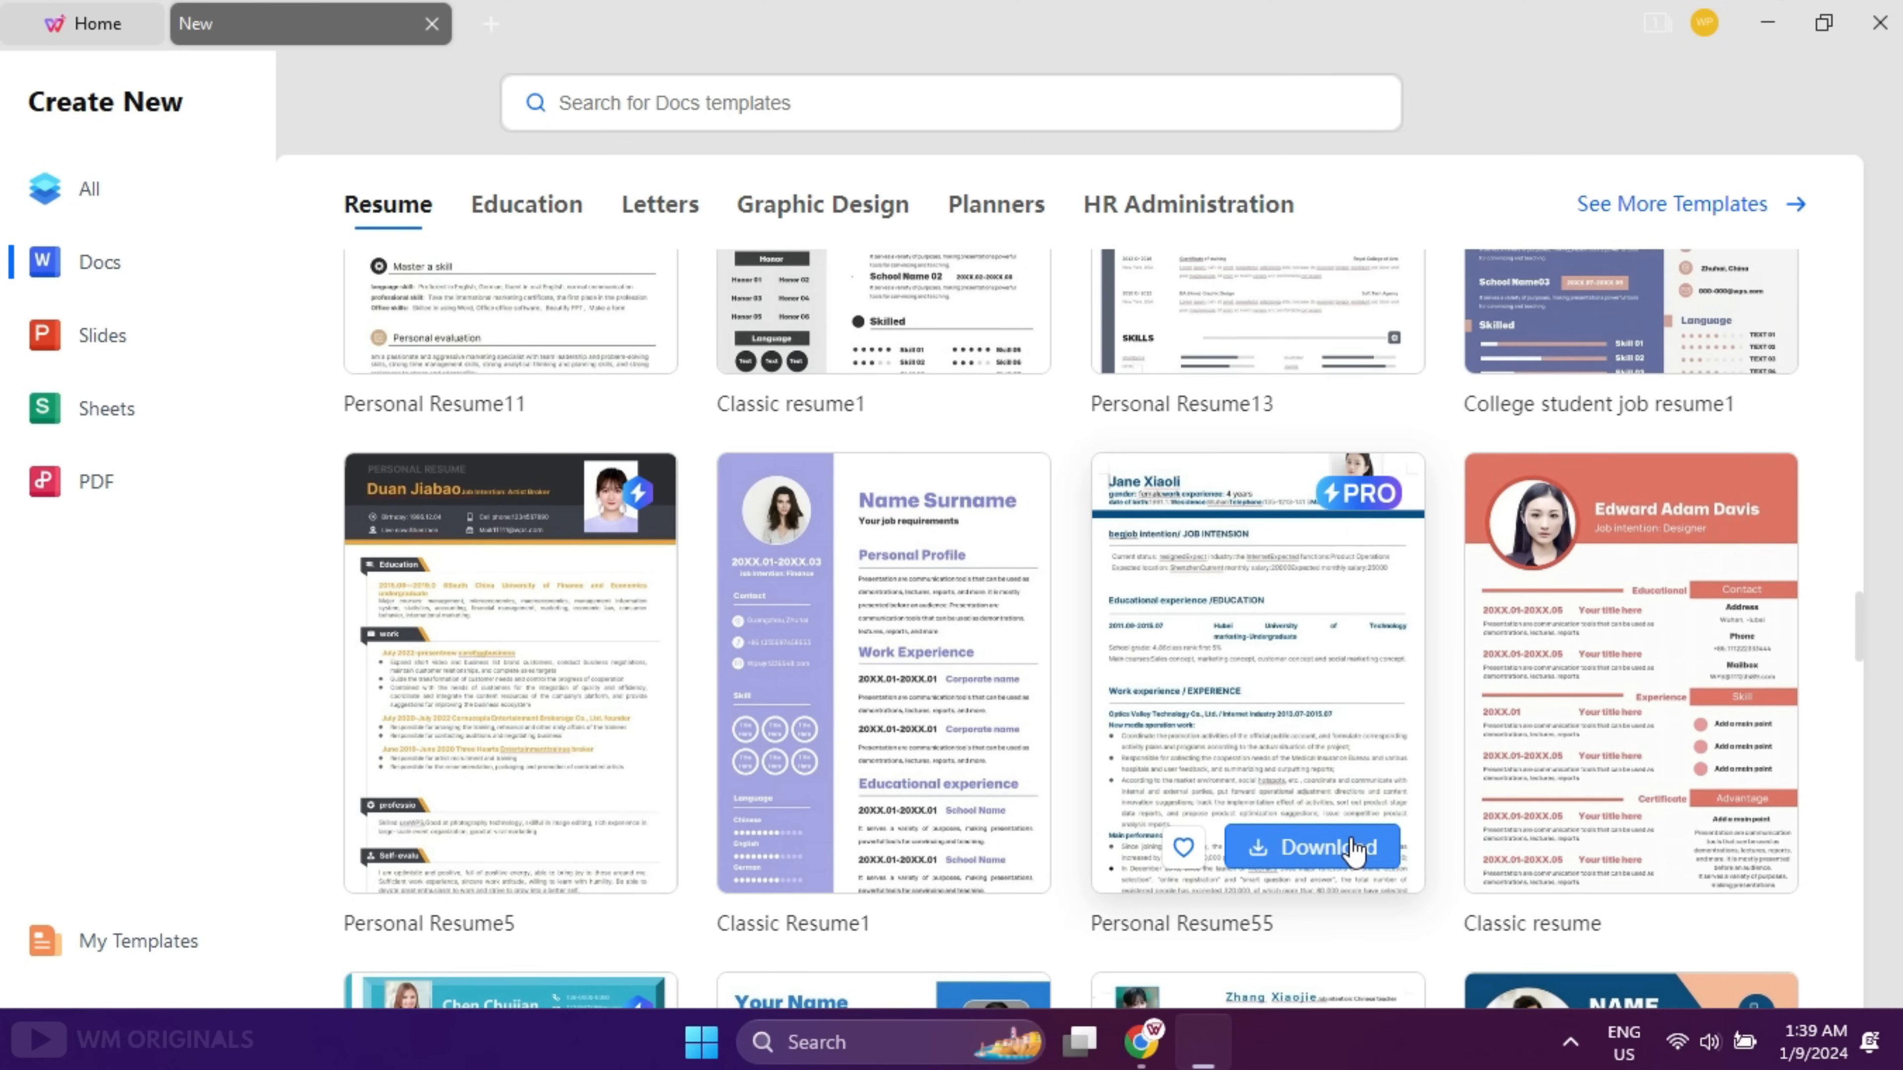
{"action": "scroll", "coordinate": [1285, 757], "scroll_direction": "down", "scroll_amount": 10}
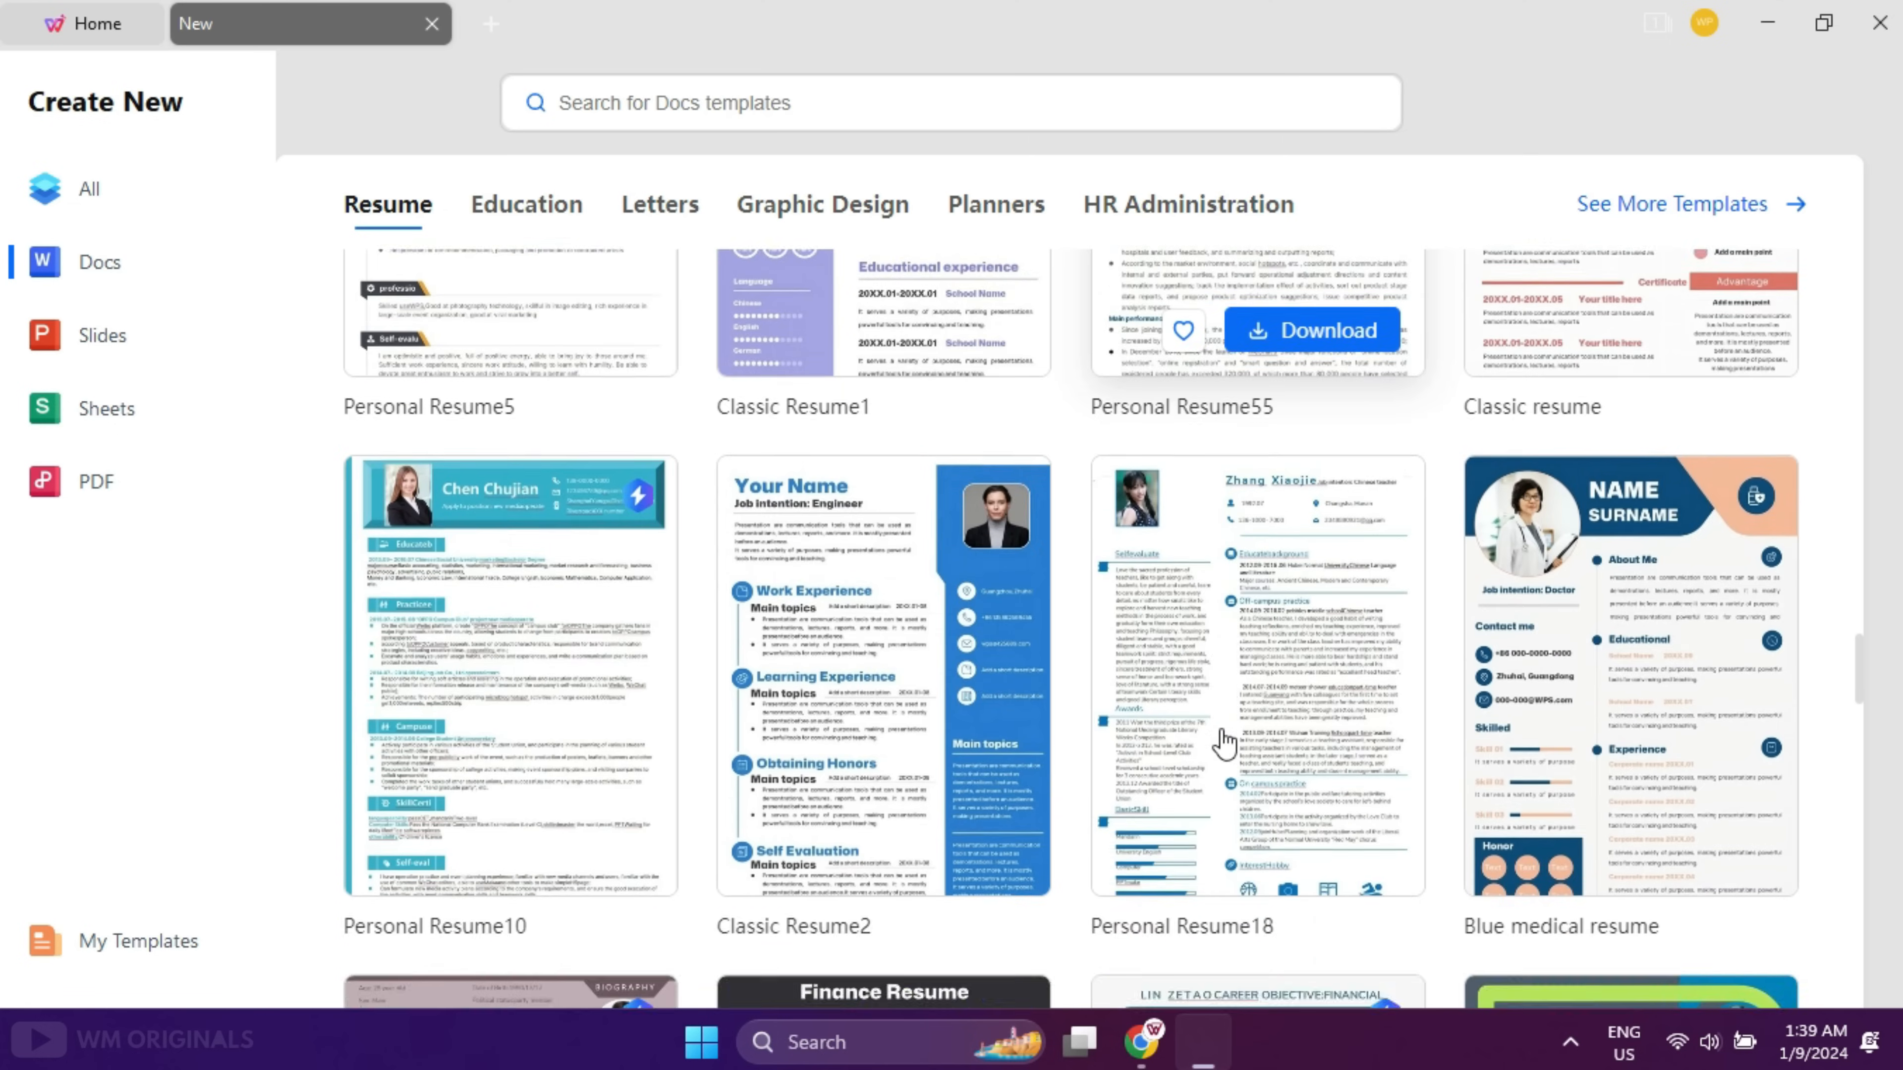
{"action": "scroll", "coordinate": [906, 748], "scroll_direction": "down", "scroll_amount": 10}
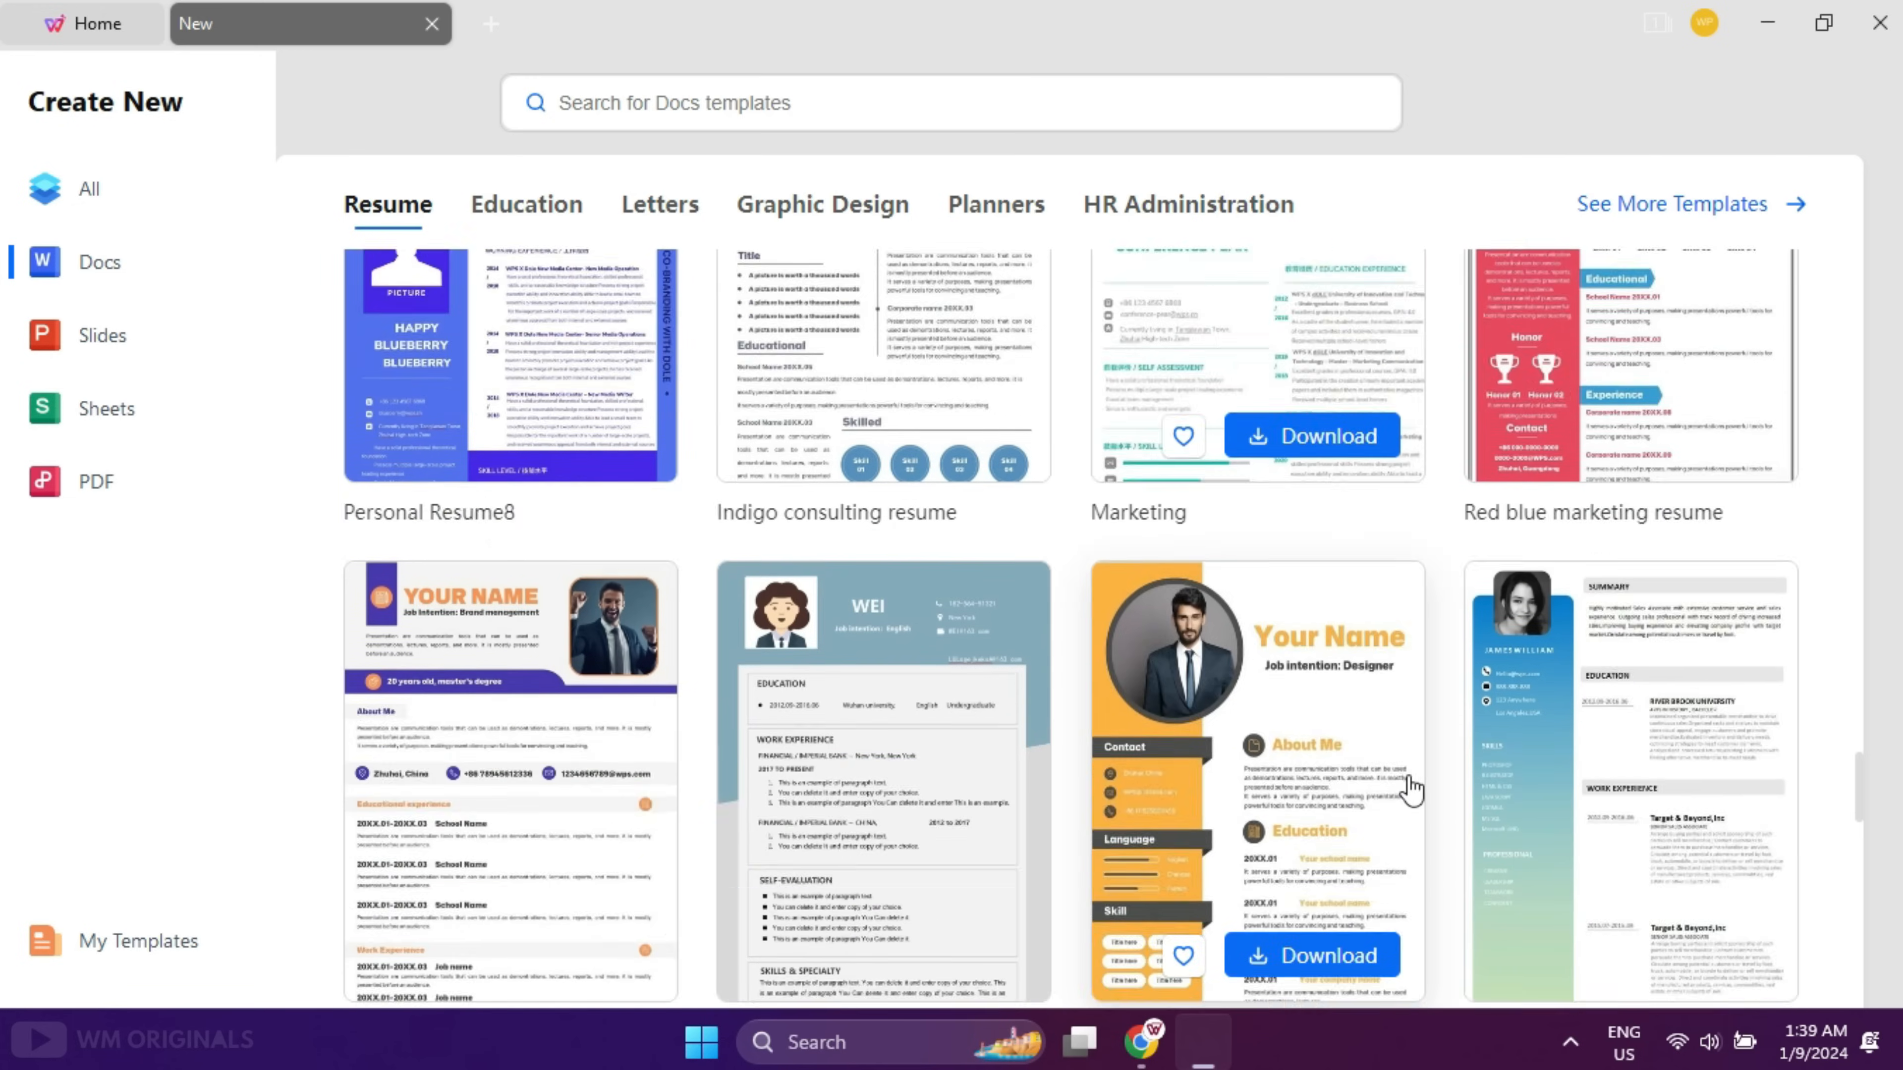
{"action": "scroll", "coordinate": [1172, 794], "scroll_direction": "down", "scroll_amount": 10}
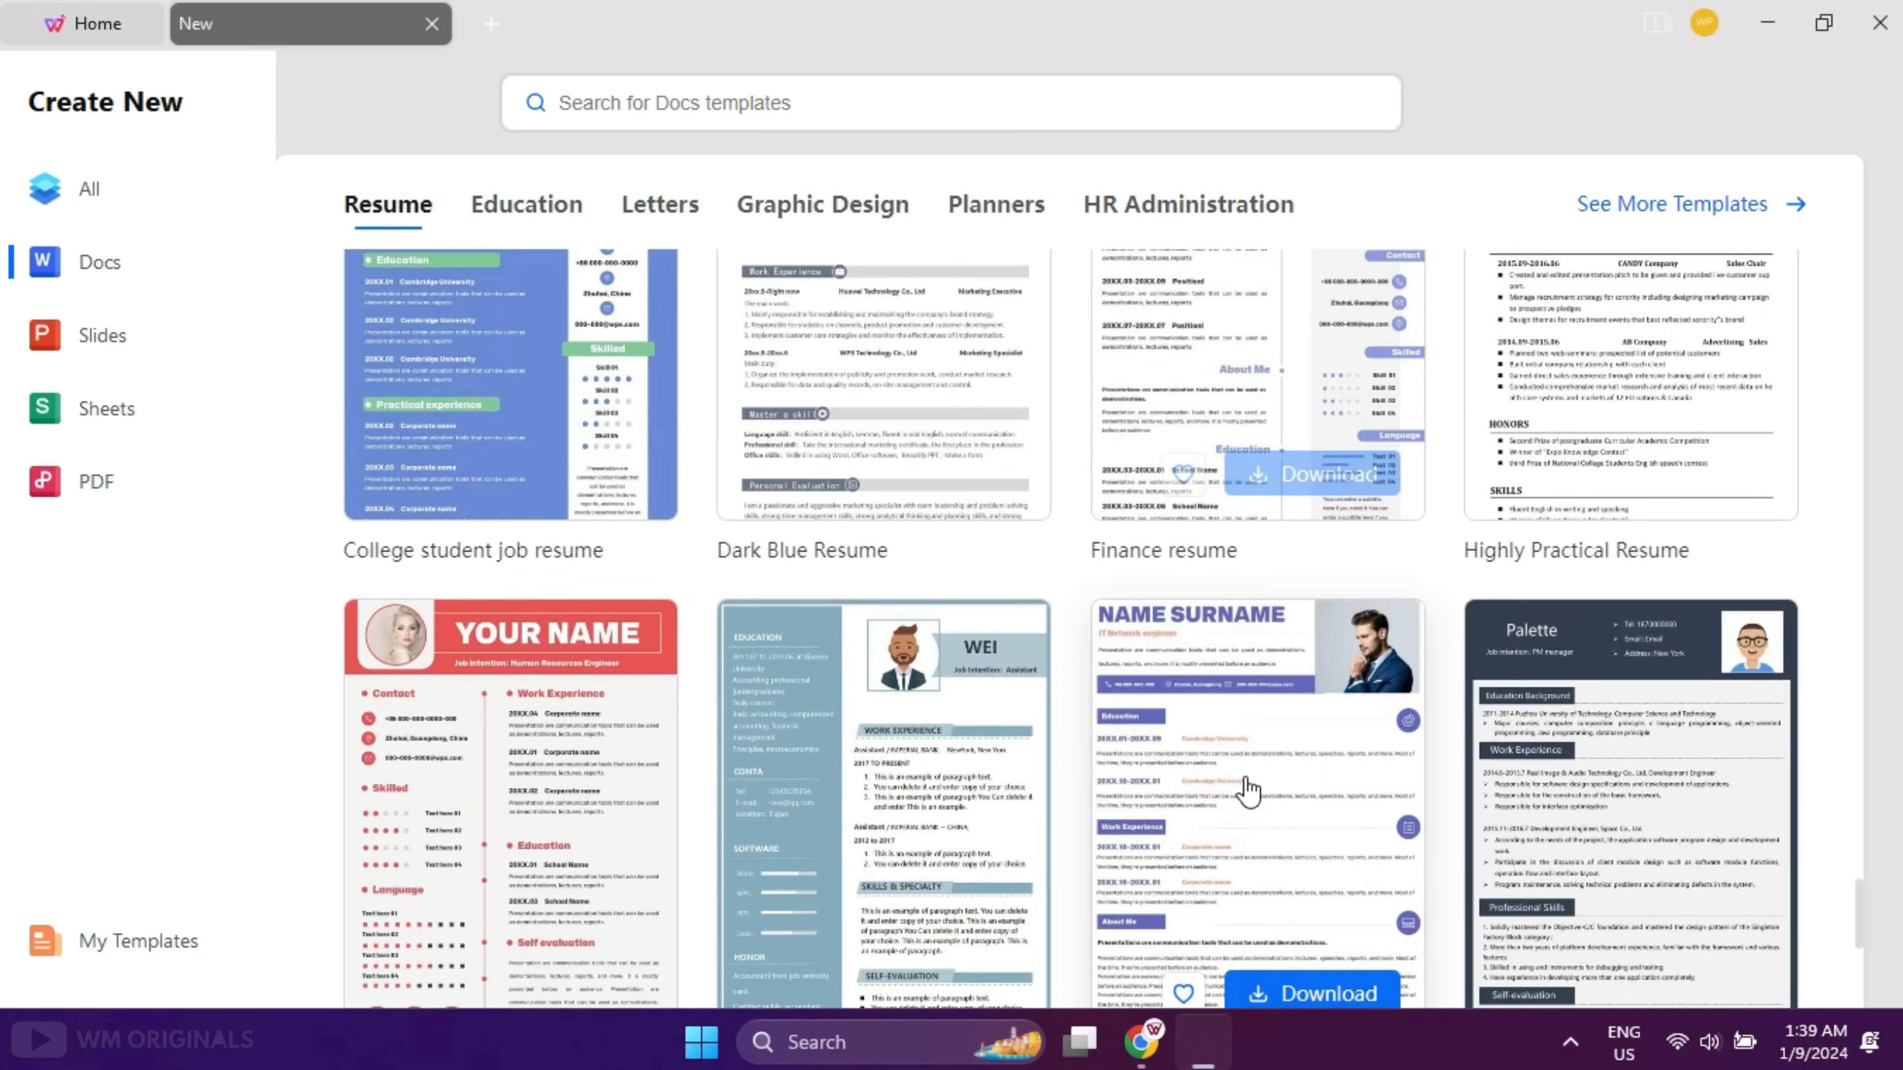
{"action": "scroll", "coordinate": [1246, 779], "scroll_direction": "up", "scroll_amount": 6}
{"action": "scroll", "coordinate": [1246, 779], "scroll_direction": "up", "scroll_amount": 5}
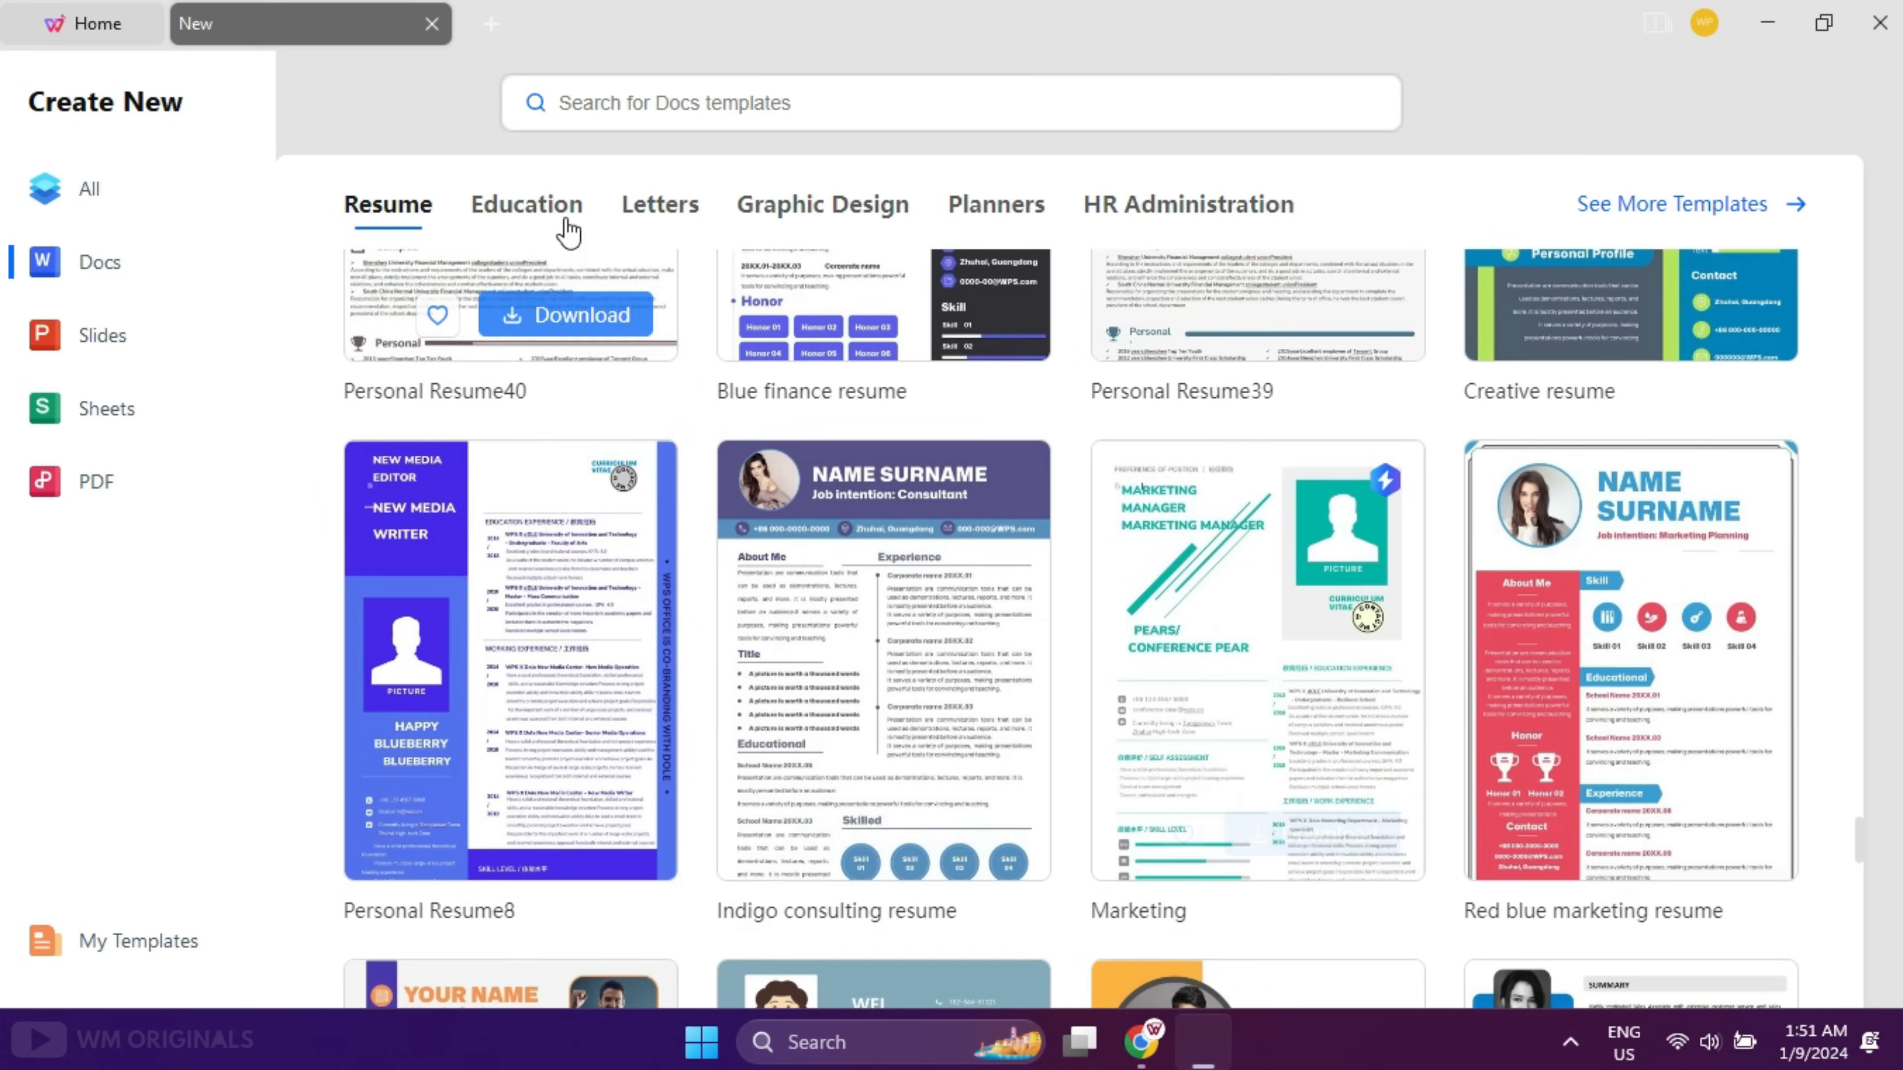
- Look through the Docs templates in the Education, Letters, Graphic Design, Planners and HR Administration categories
{"action": "left_click", "coordinate": [547, 210]}
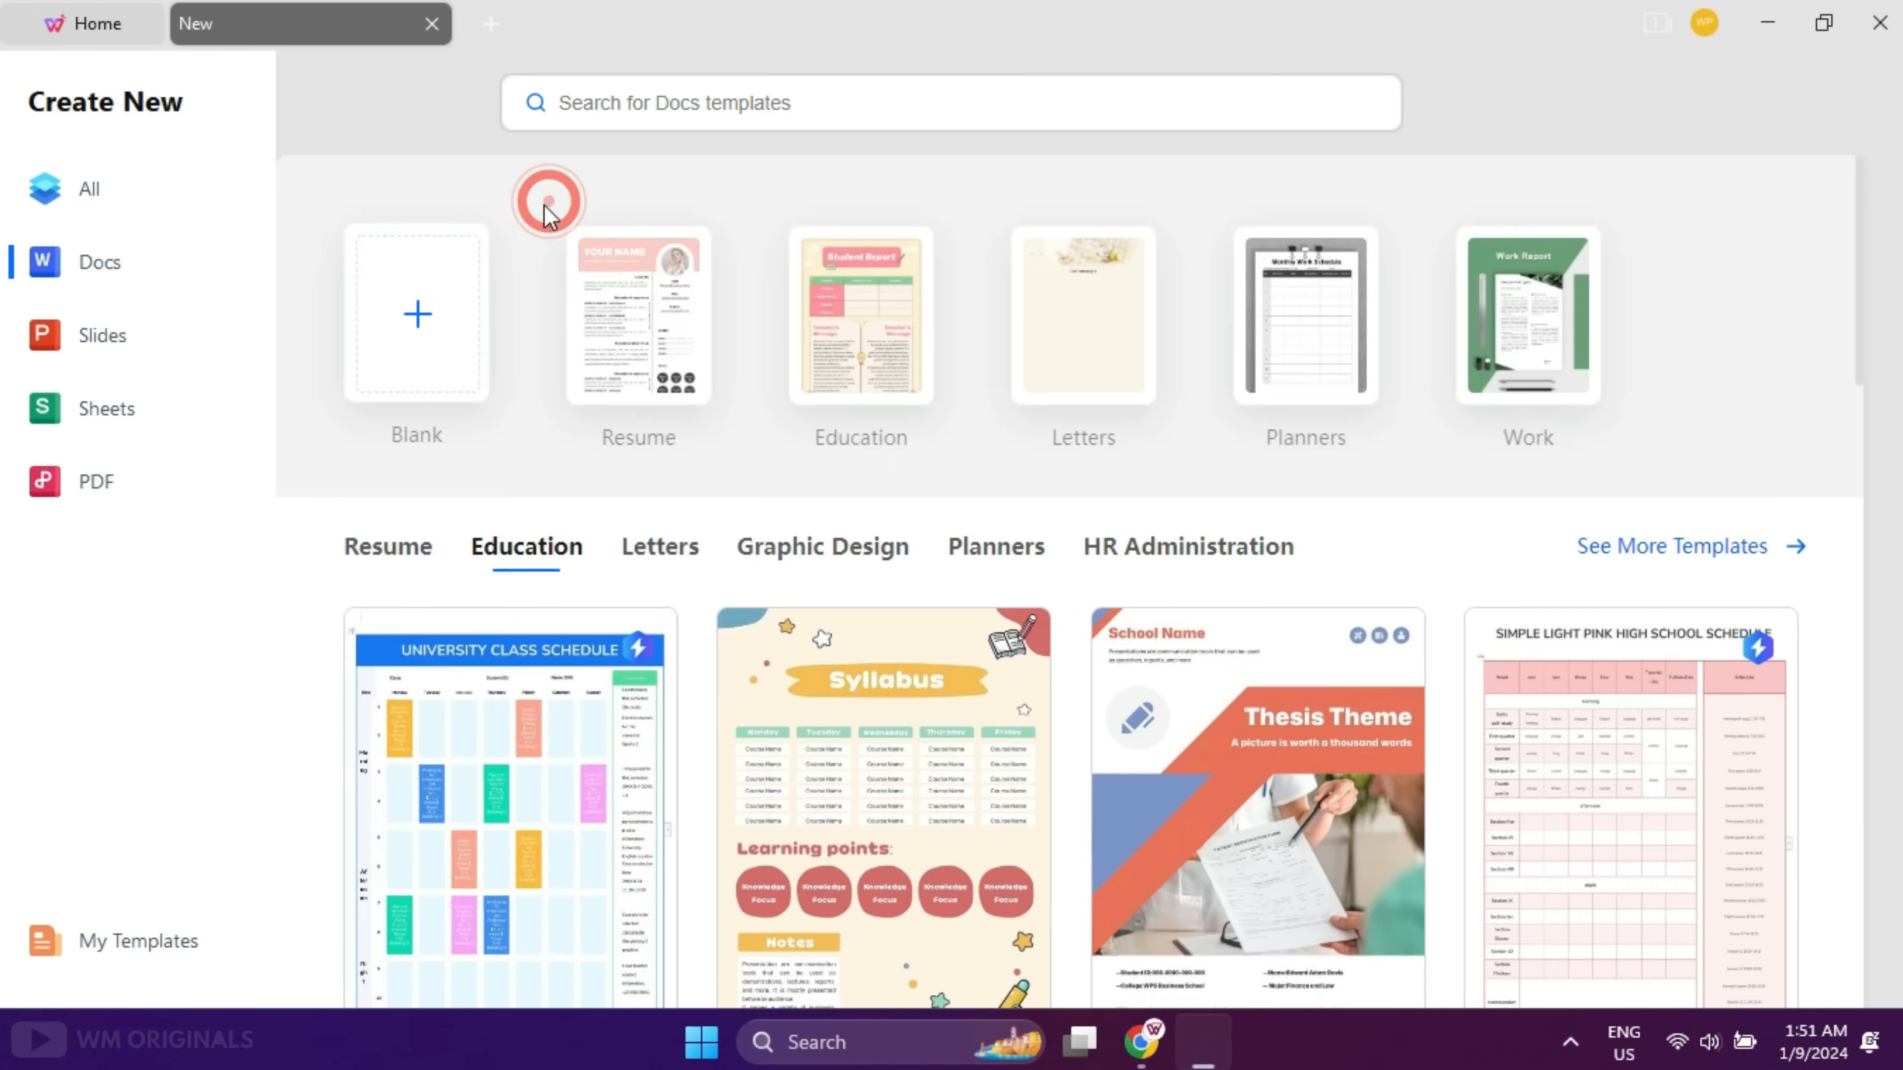
{"action": "scroll", "coordinate": [599, 210], "scroll_direction": "down", "scroll_amount": 4}
{"action": "left_click", "coordinate": [659, 207]}
{"action": "scroll", "coordinate": [1123, 766], "scroll_direction": "down", "scroll_amount": 5}
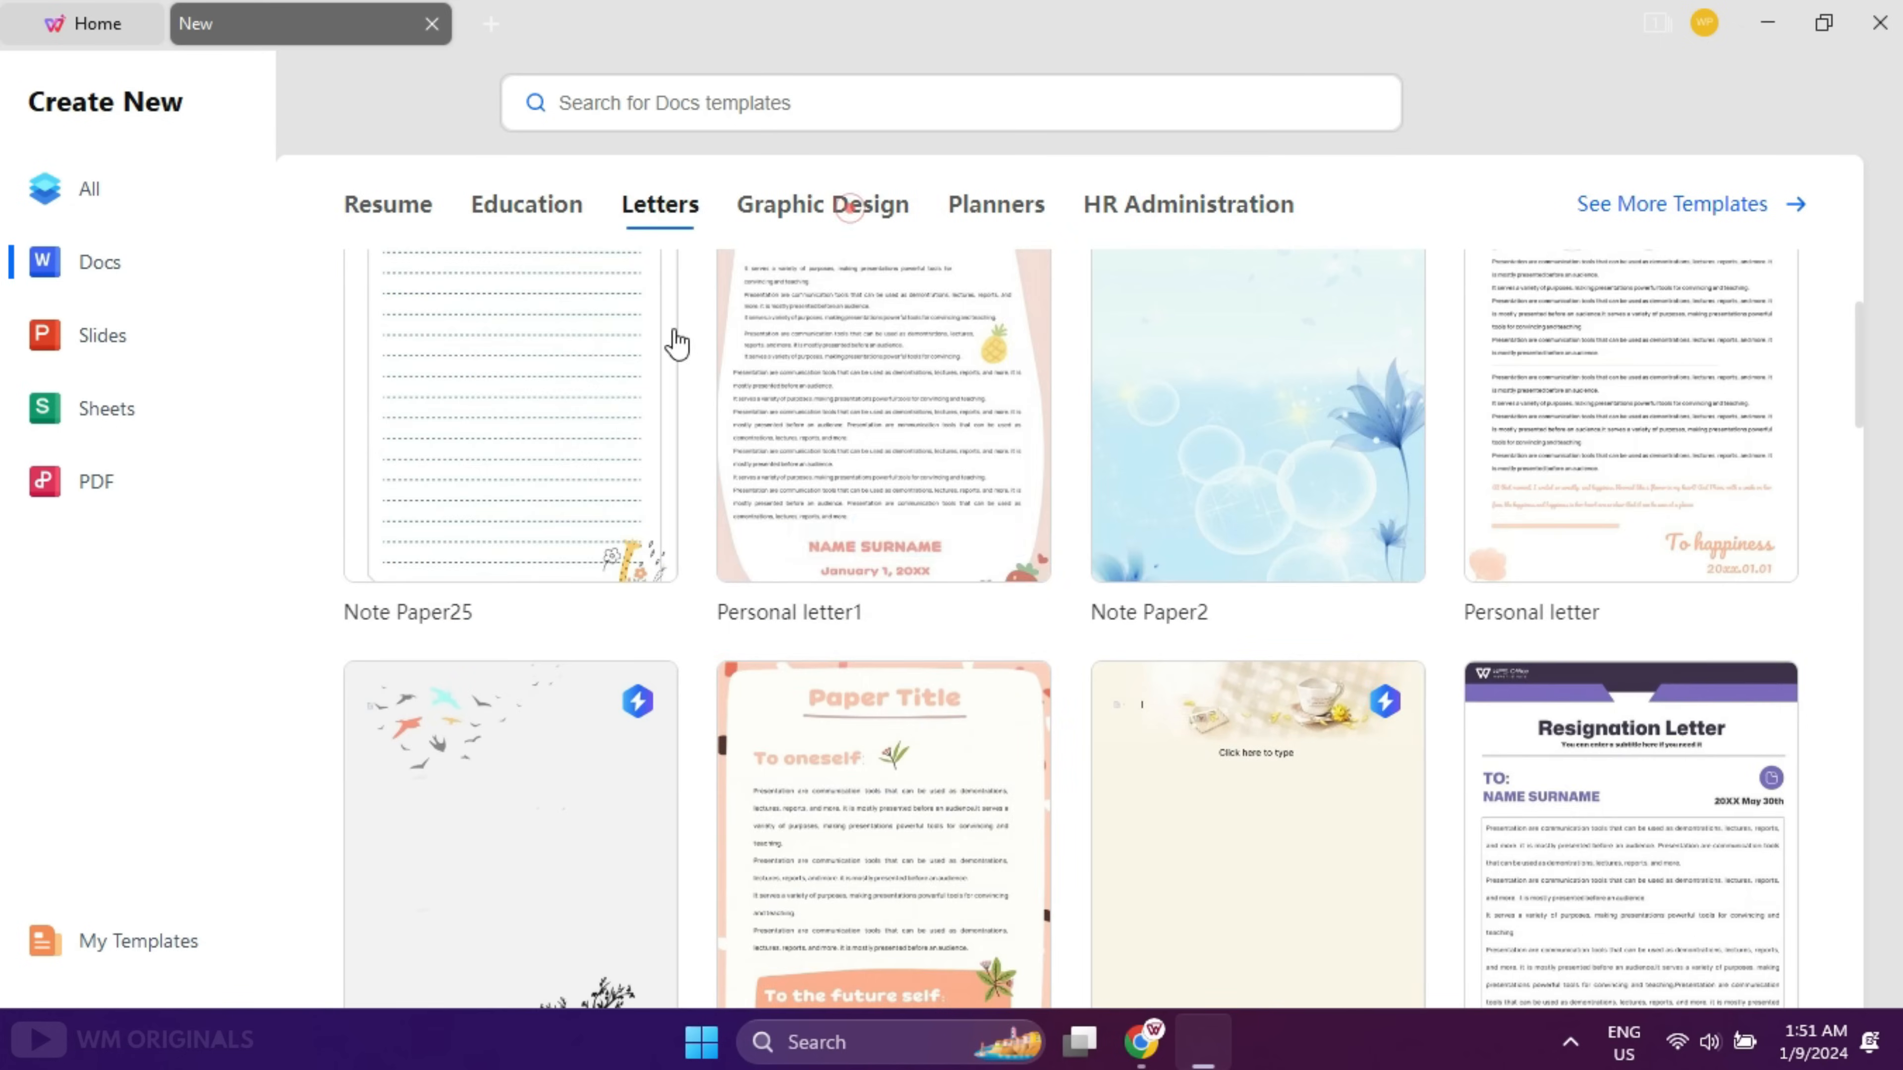
{"action": "left_click", "coordinate": [820, 199]}
{"action": "left_click", "coordinate": [998, 555]}
{"action": "left_click", "coordinate": [1190, 545]}
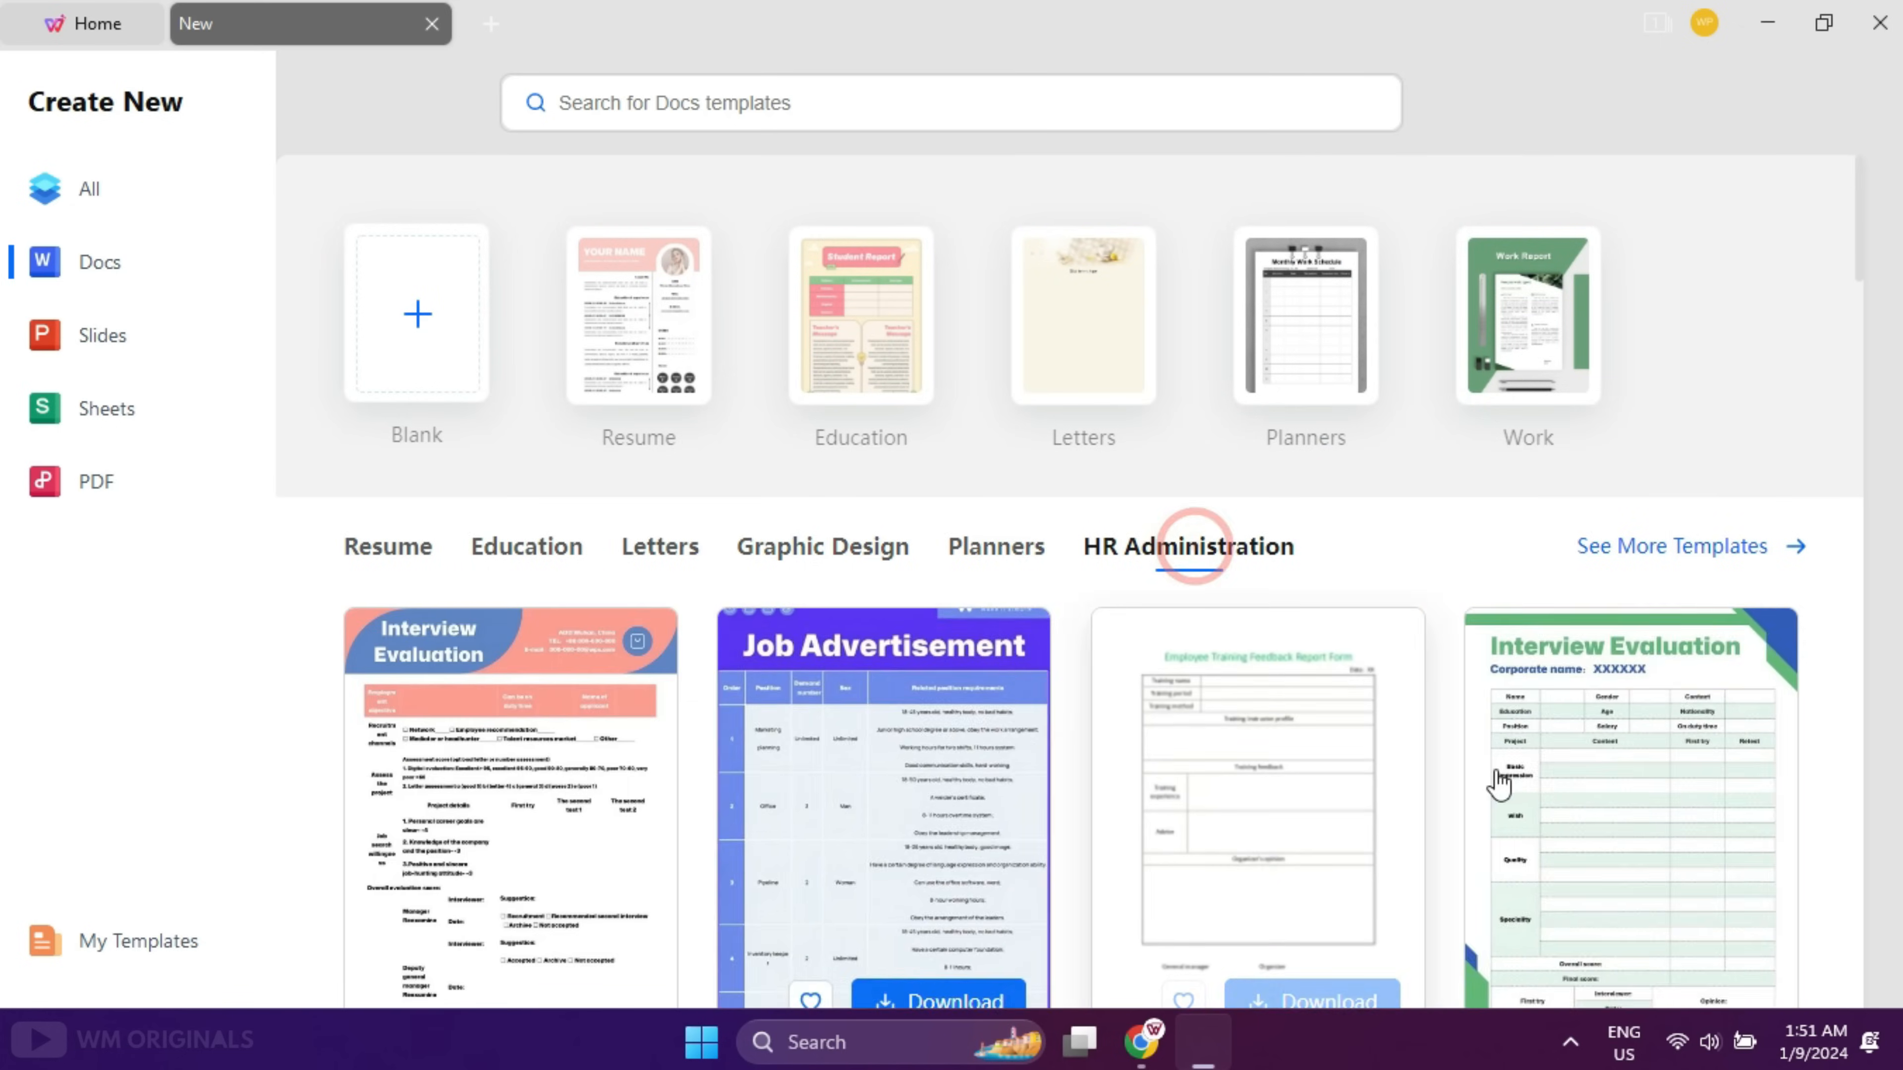
{"action": "scroll", "coordinate": [1169, 674], "scroll_direction": "down", "scroll_amount": 2}
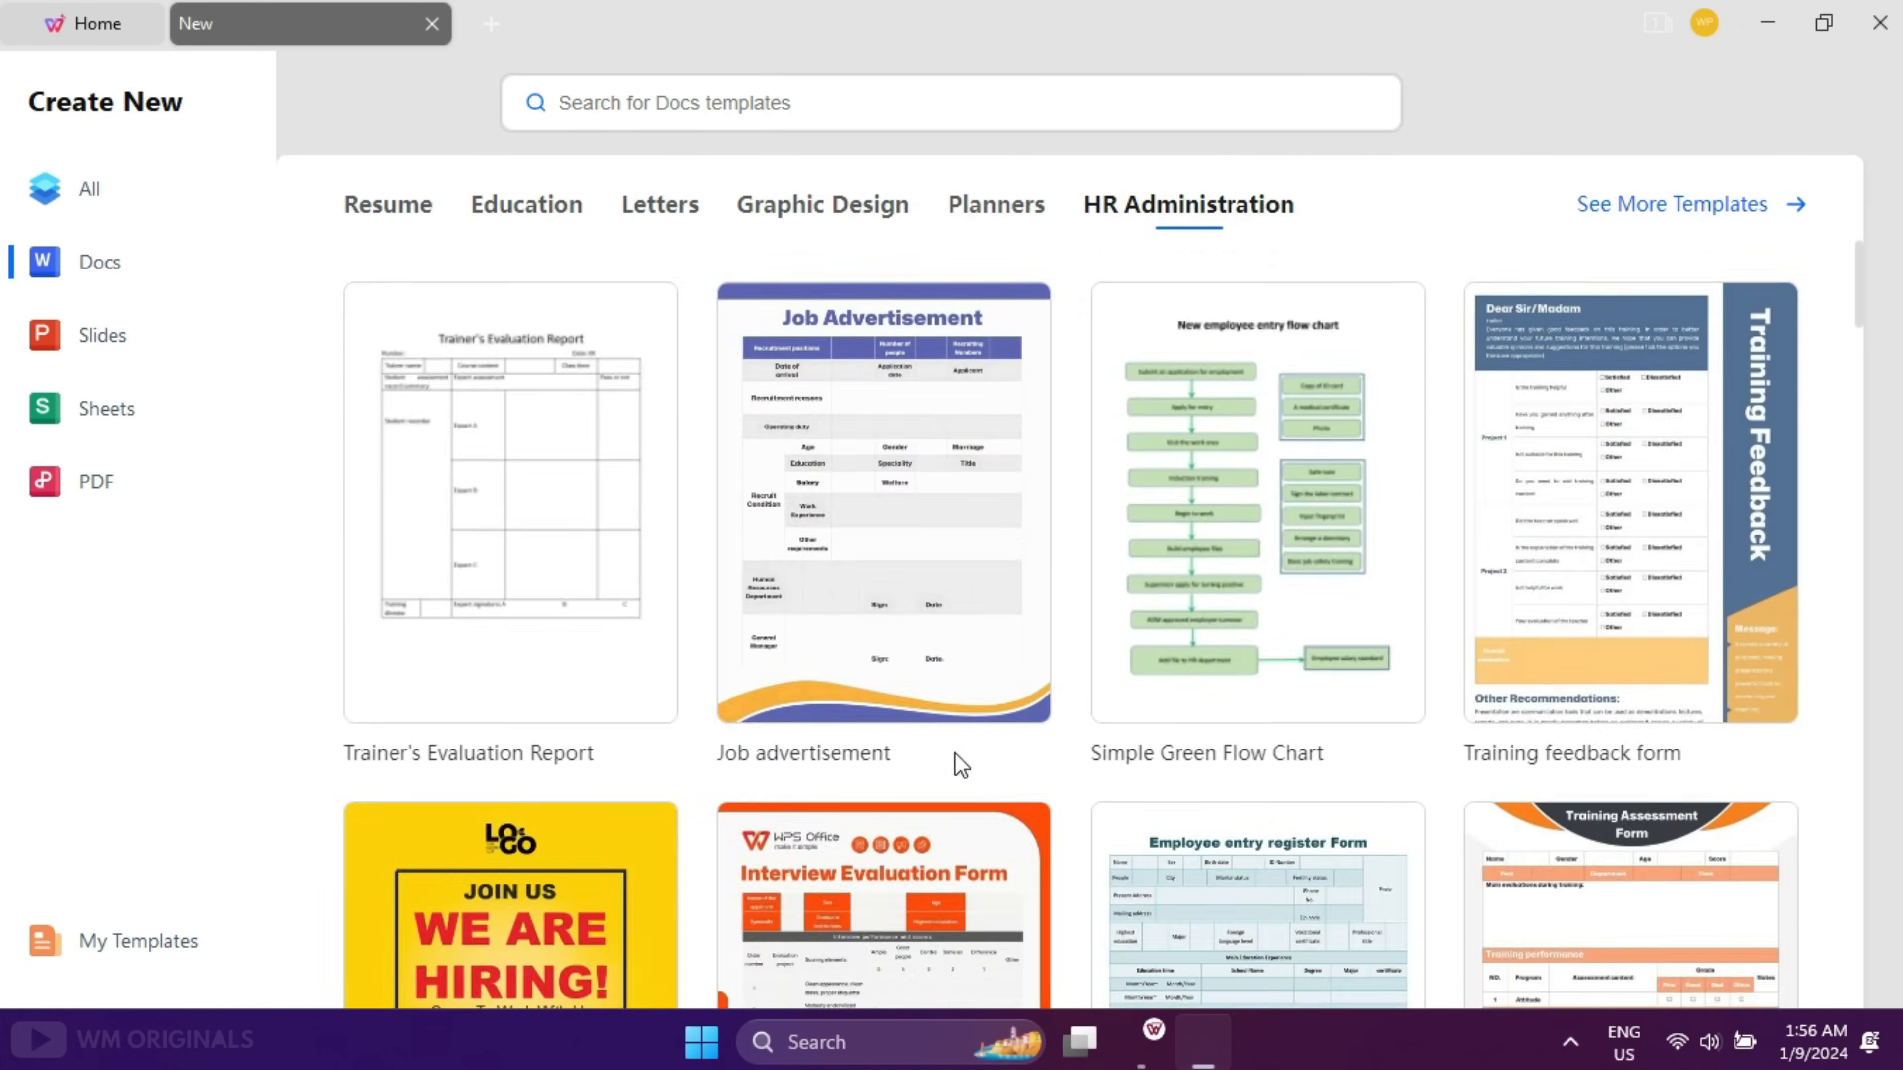
{"action": "scroll", "coordinate": [1273, 879], "scroll_direction": "up", "scroll_amount": 3}
{"action": "scroll", "coordinate": [1414, 873], "scroll_direction": "down", "scroll_amount": 10}
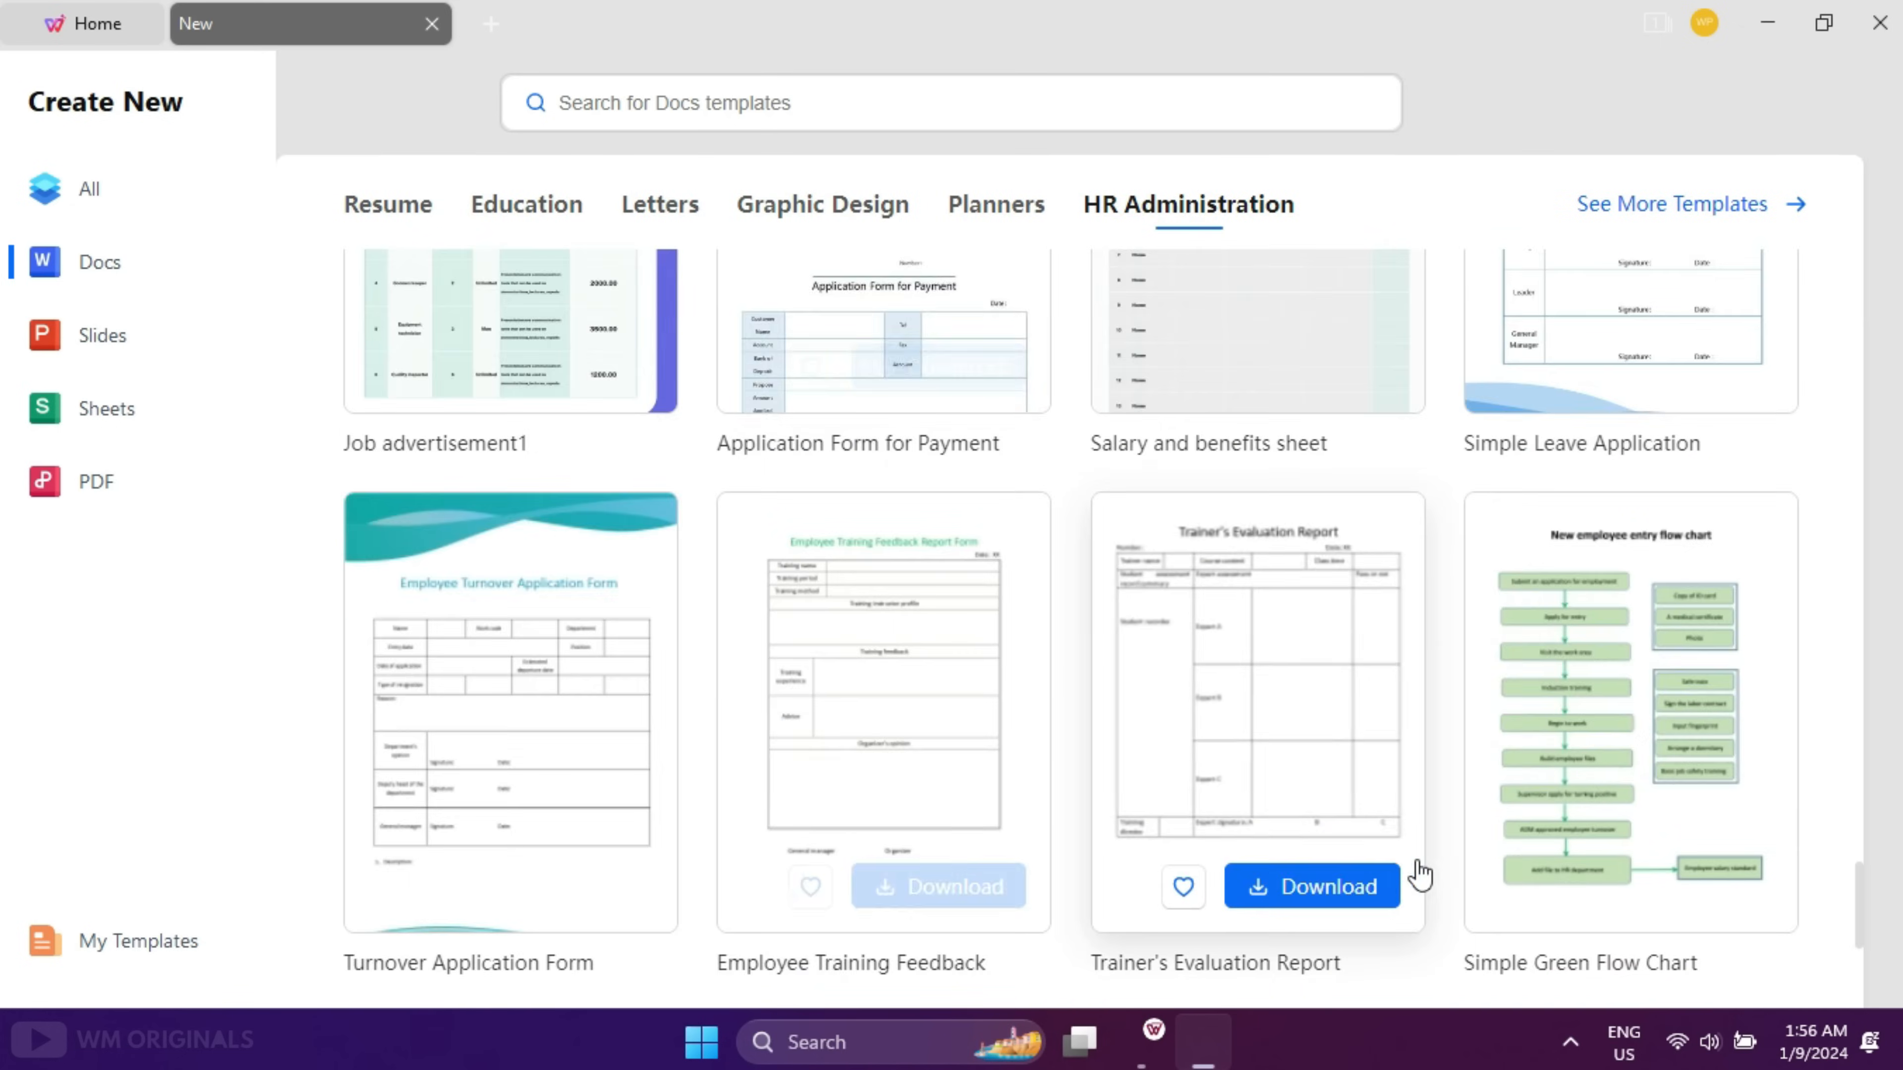
{"action": "scroll", "coordinate": [1412, 873], "scroll_direction": "down", "scroll_amount": 3}
{"action": "scroll", "coordinate": [1412, 873], "scroll_direction": "up", "scroll_amount": 12}
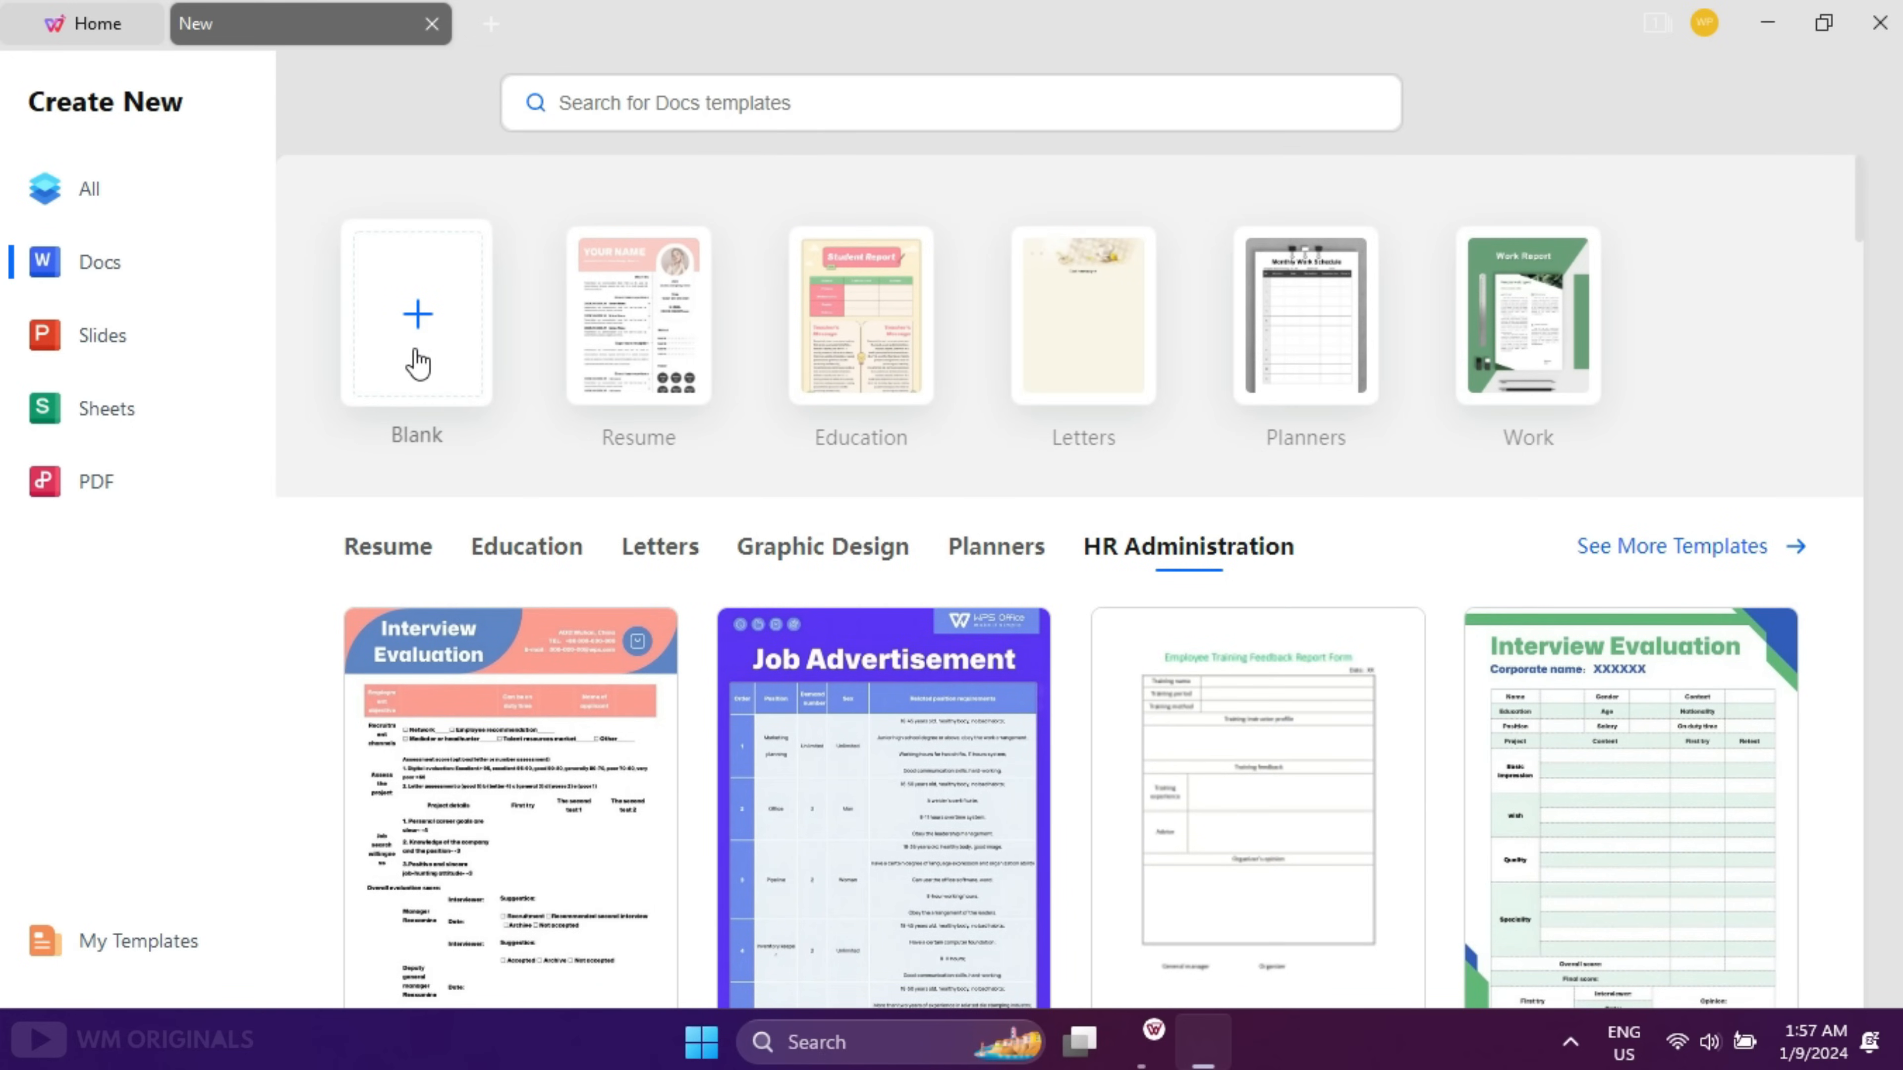
{"action": "left_click", "coordinate": [420, 308]}
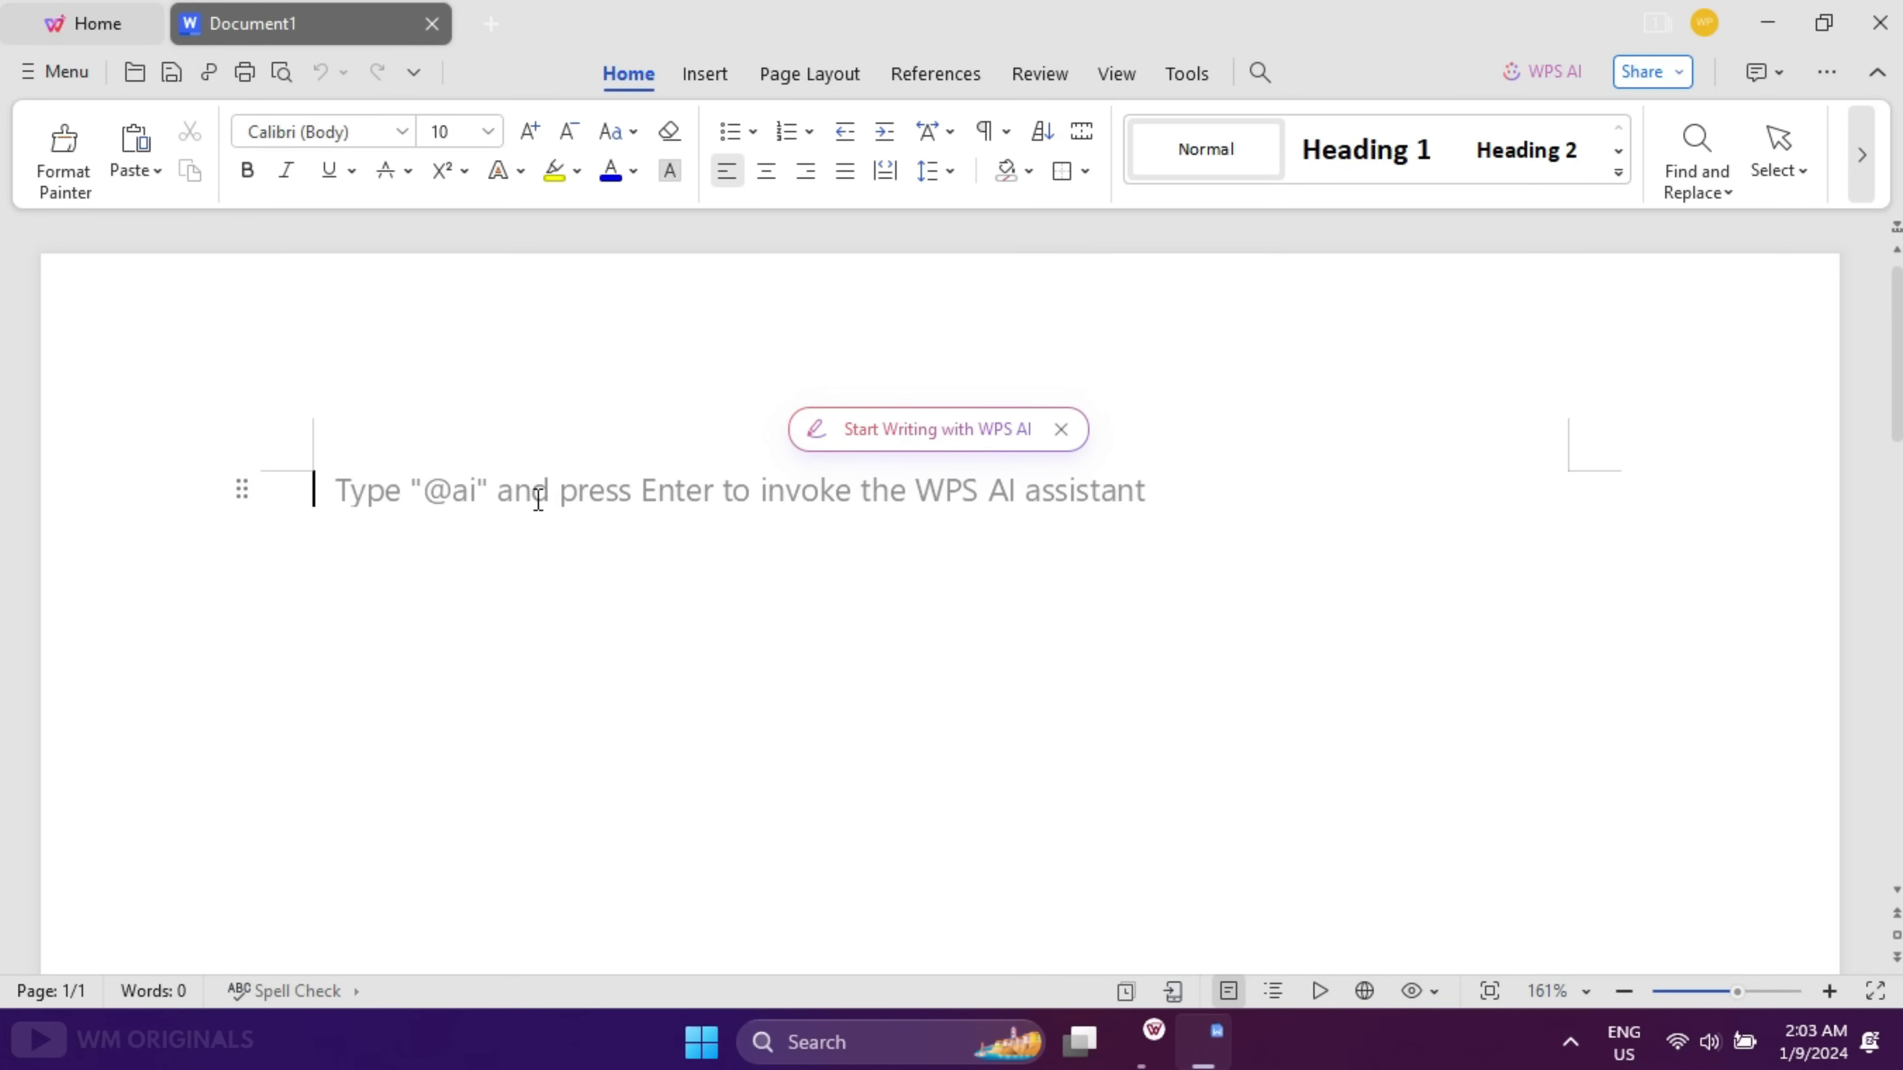
{"action": "type", "text": "@ai"}
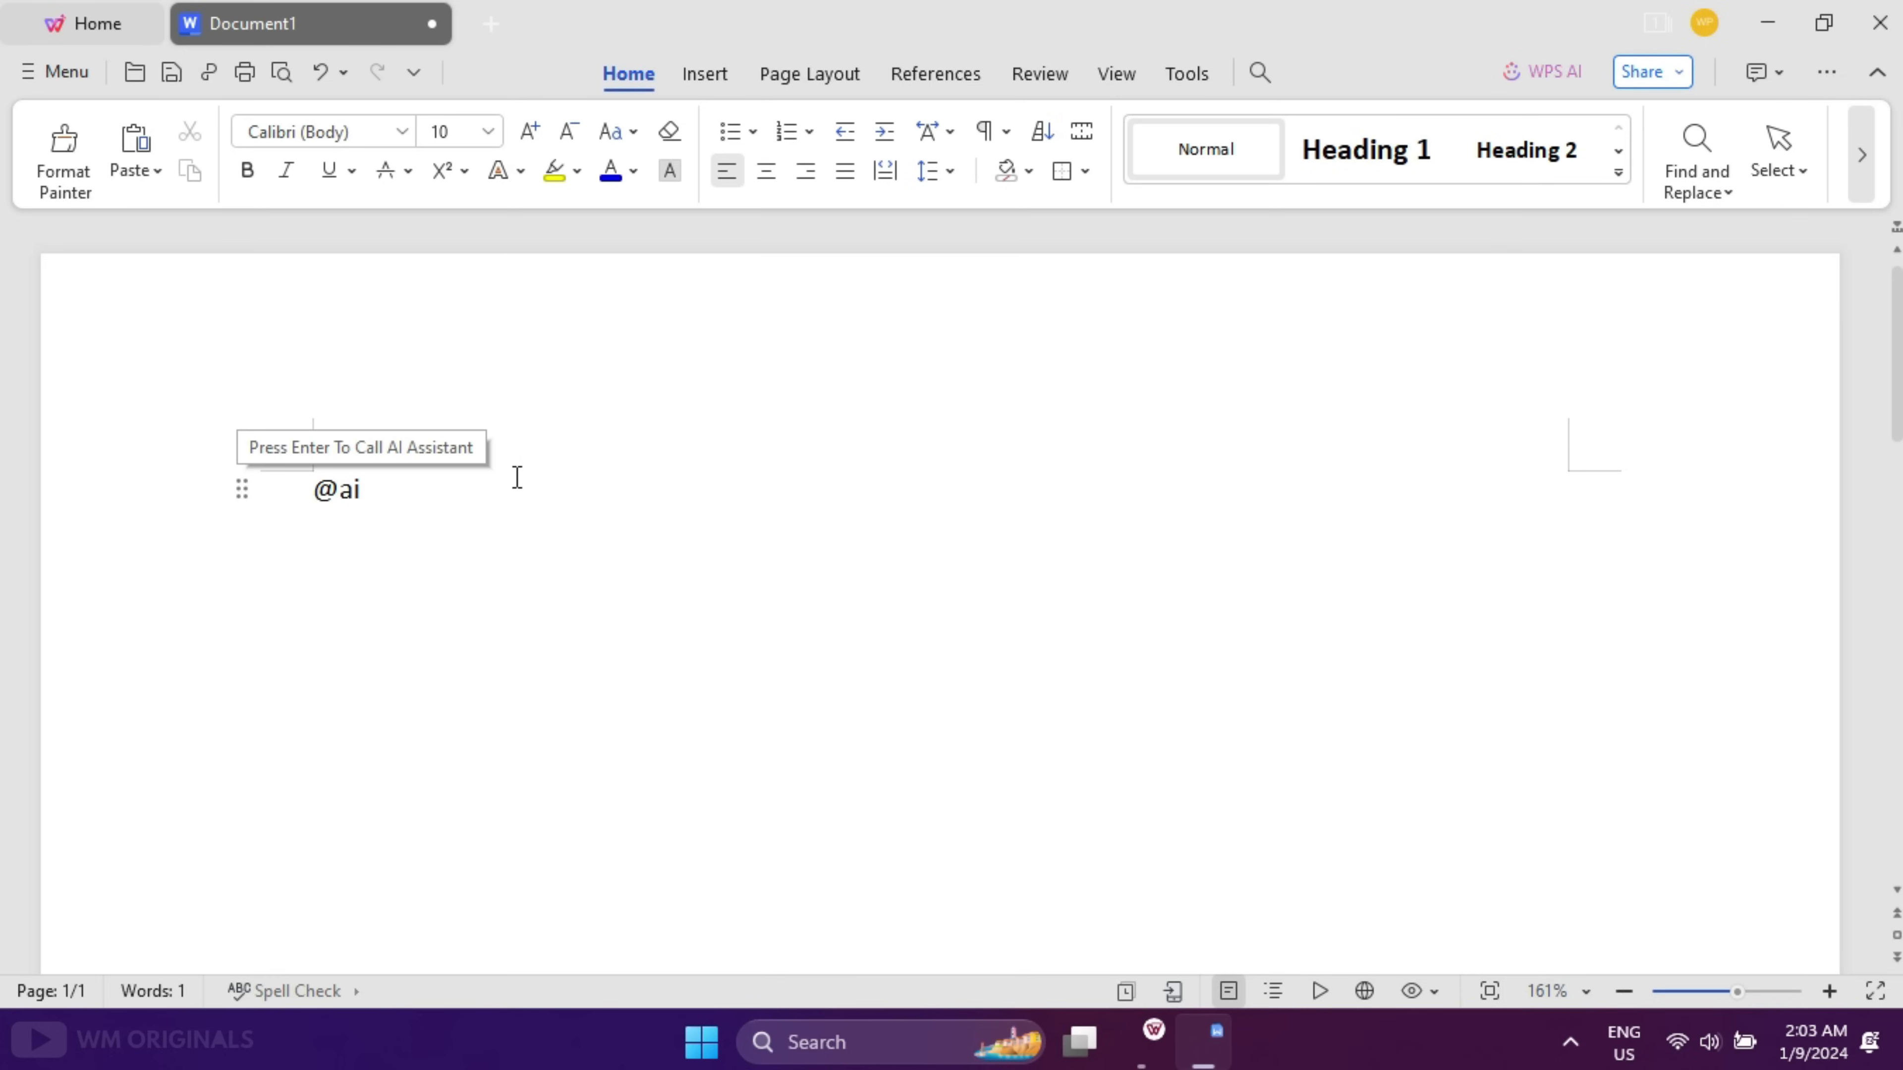
{"action": "key", "text": "Return"}
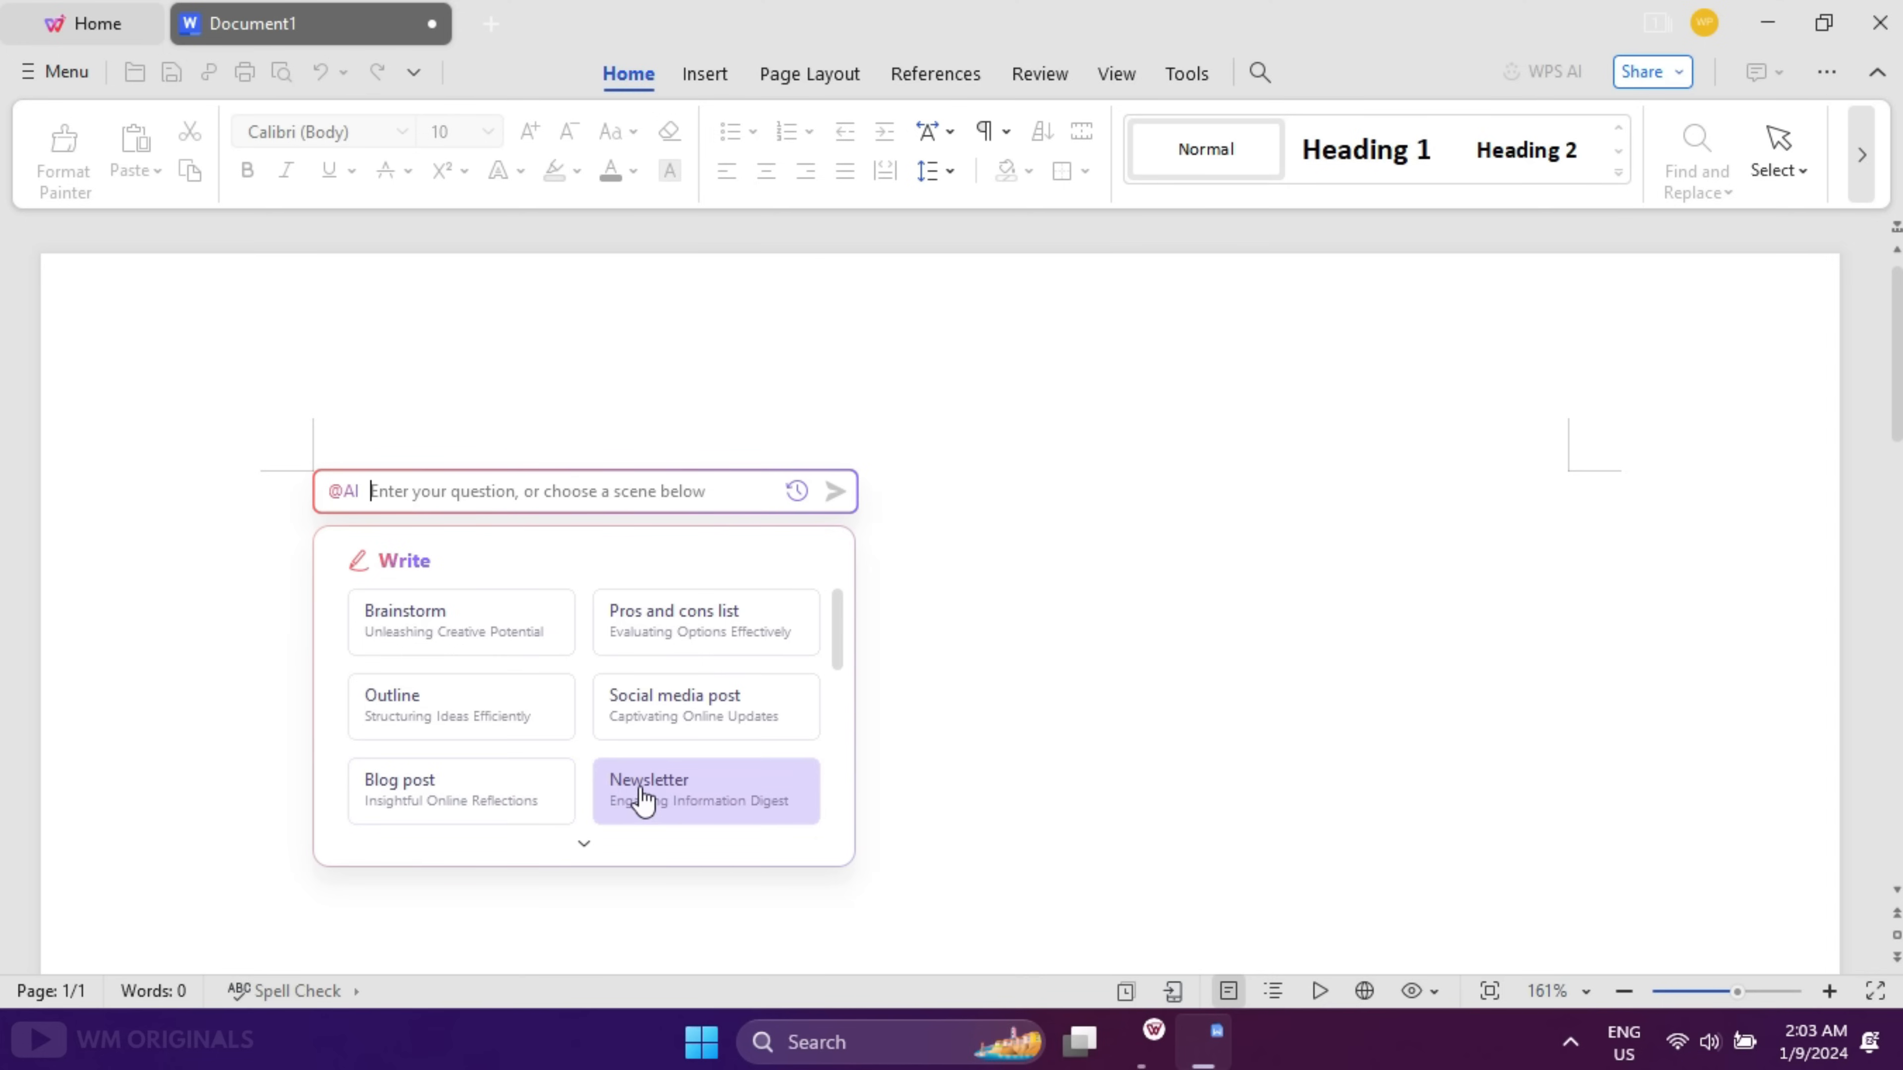
- Choose the Essay writing scene and have the AI write an essay about social media
{"action": "scroll", "coordinate": [404, 776], "scroll_direction": "down", "scroll_amount": 3}
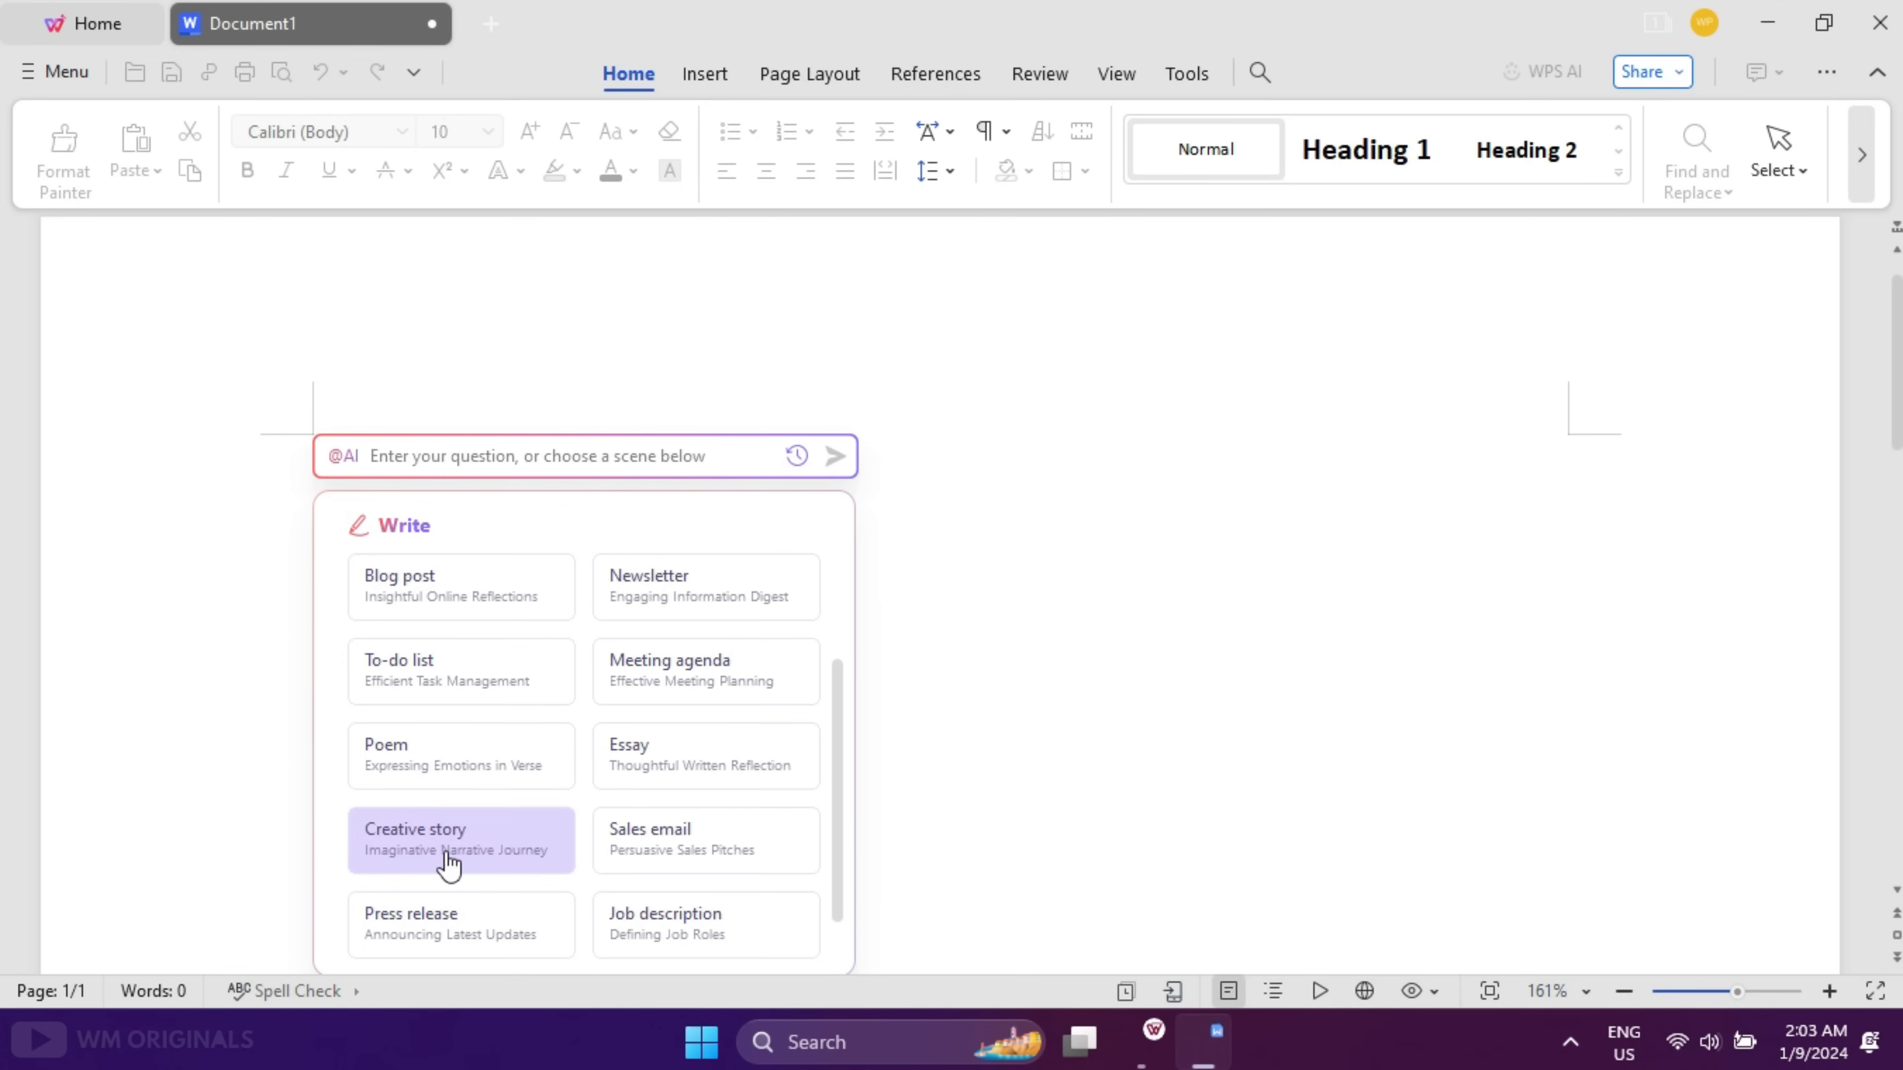
{"action": "scroll", "coordinate": [536, 884], "scroll_direction": "down", "scroll_amount": 1}
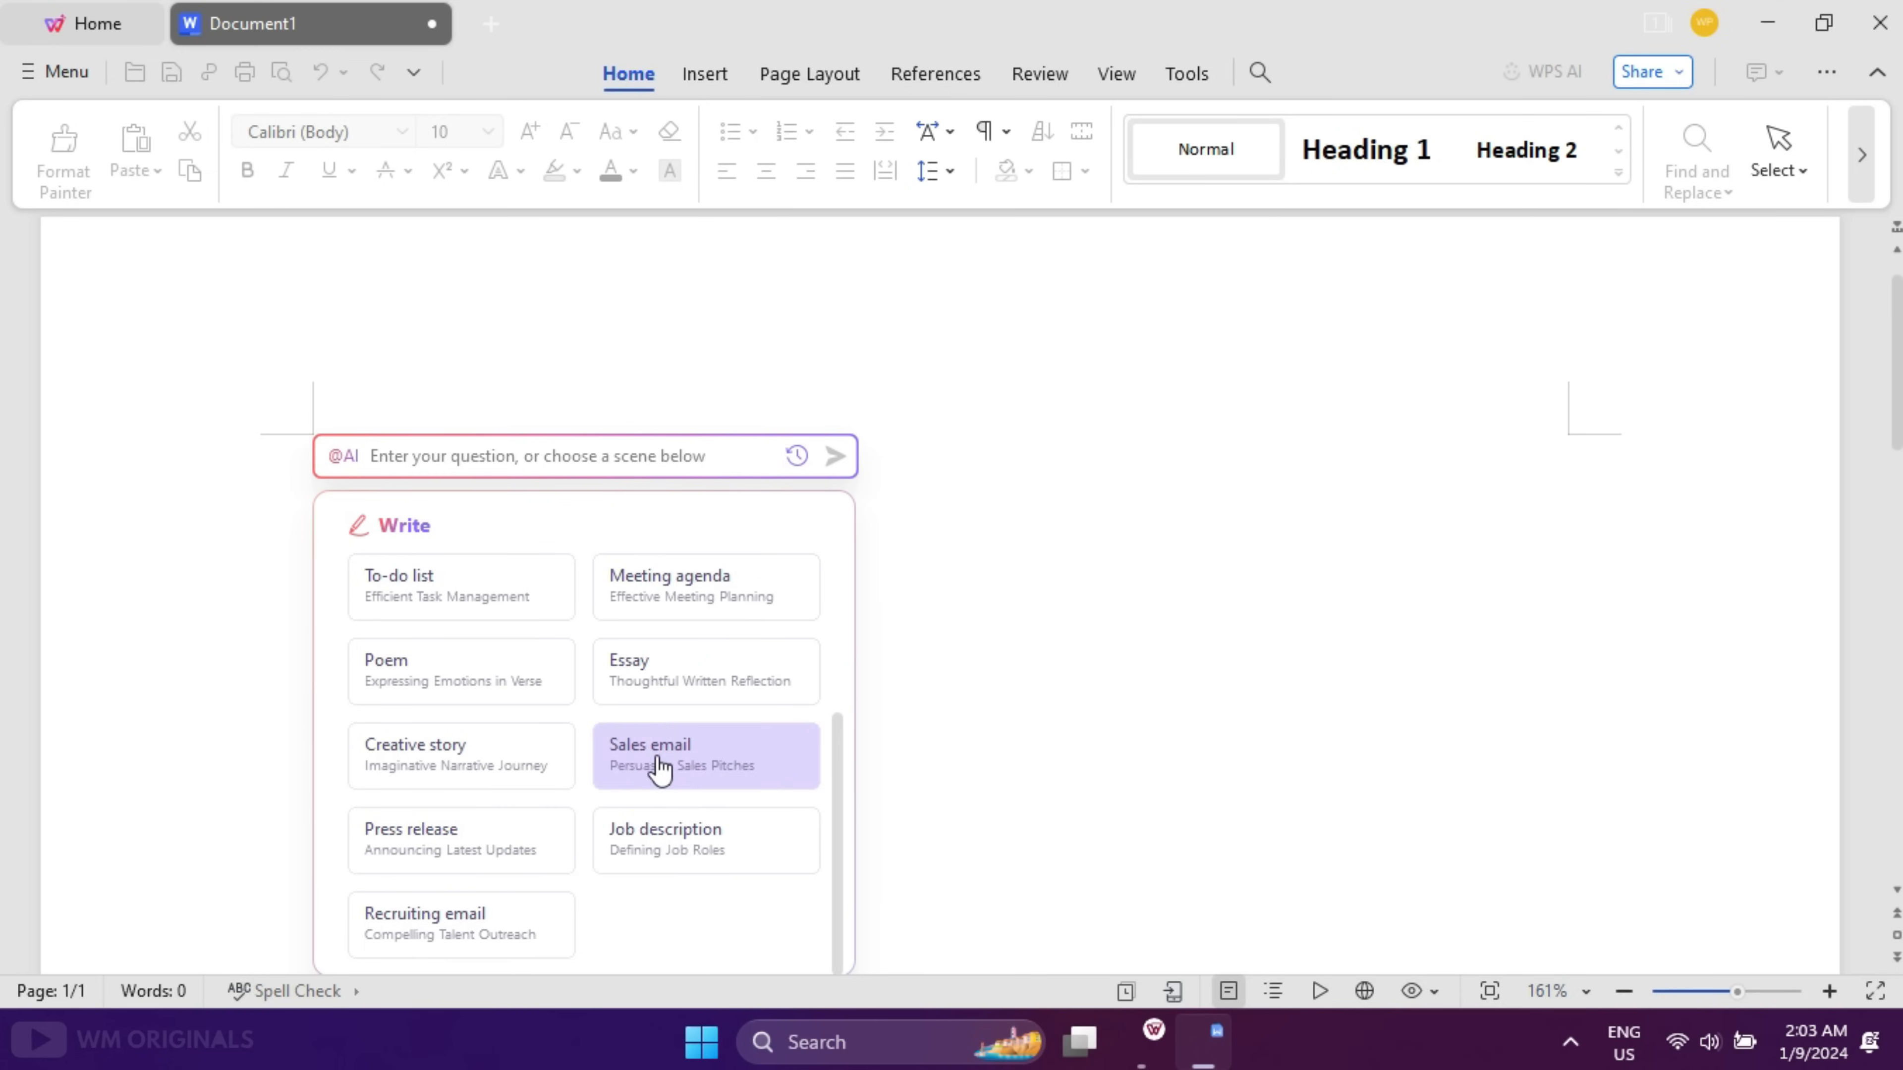
{"action": "left_click", "coordinate": [687, 677]}
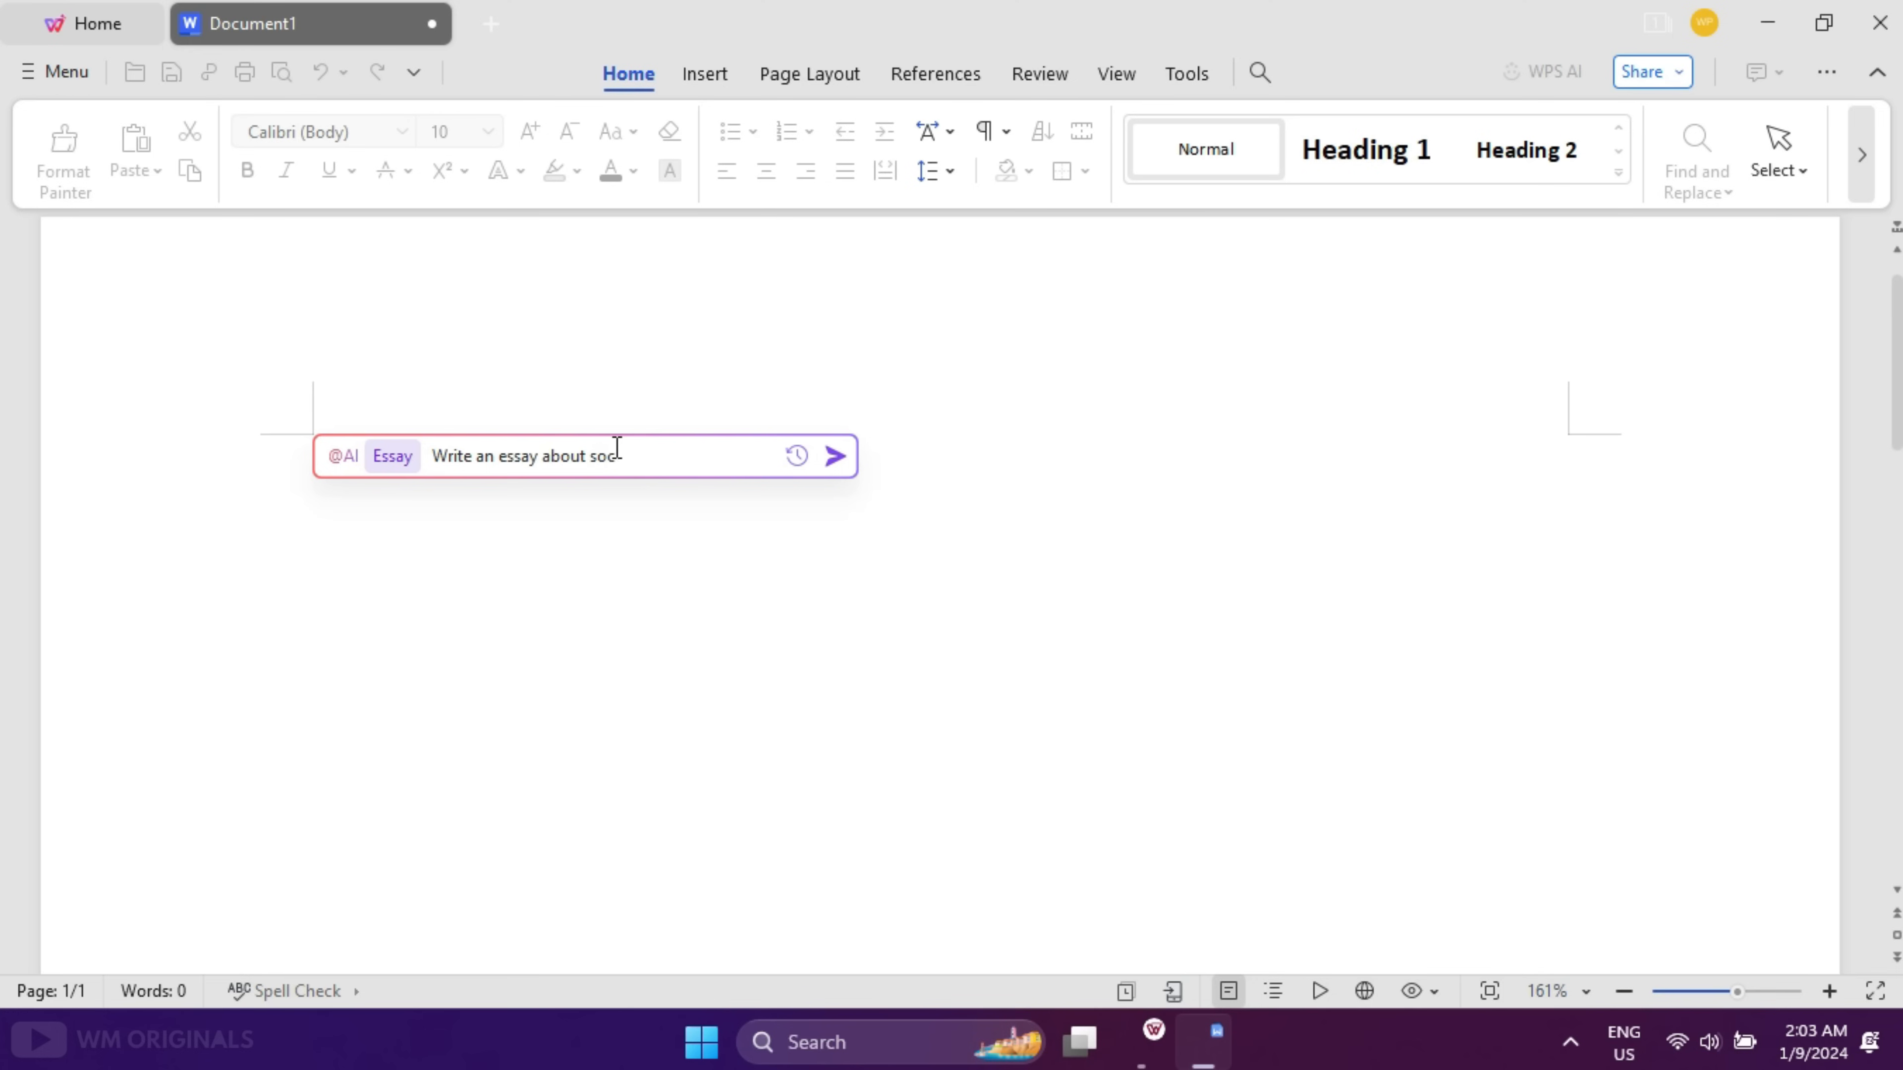
{"action": "left_click", "coordinate": [834, 455]}
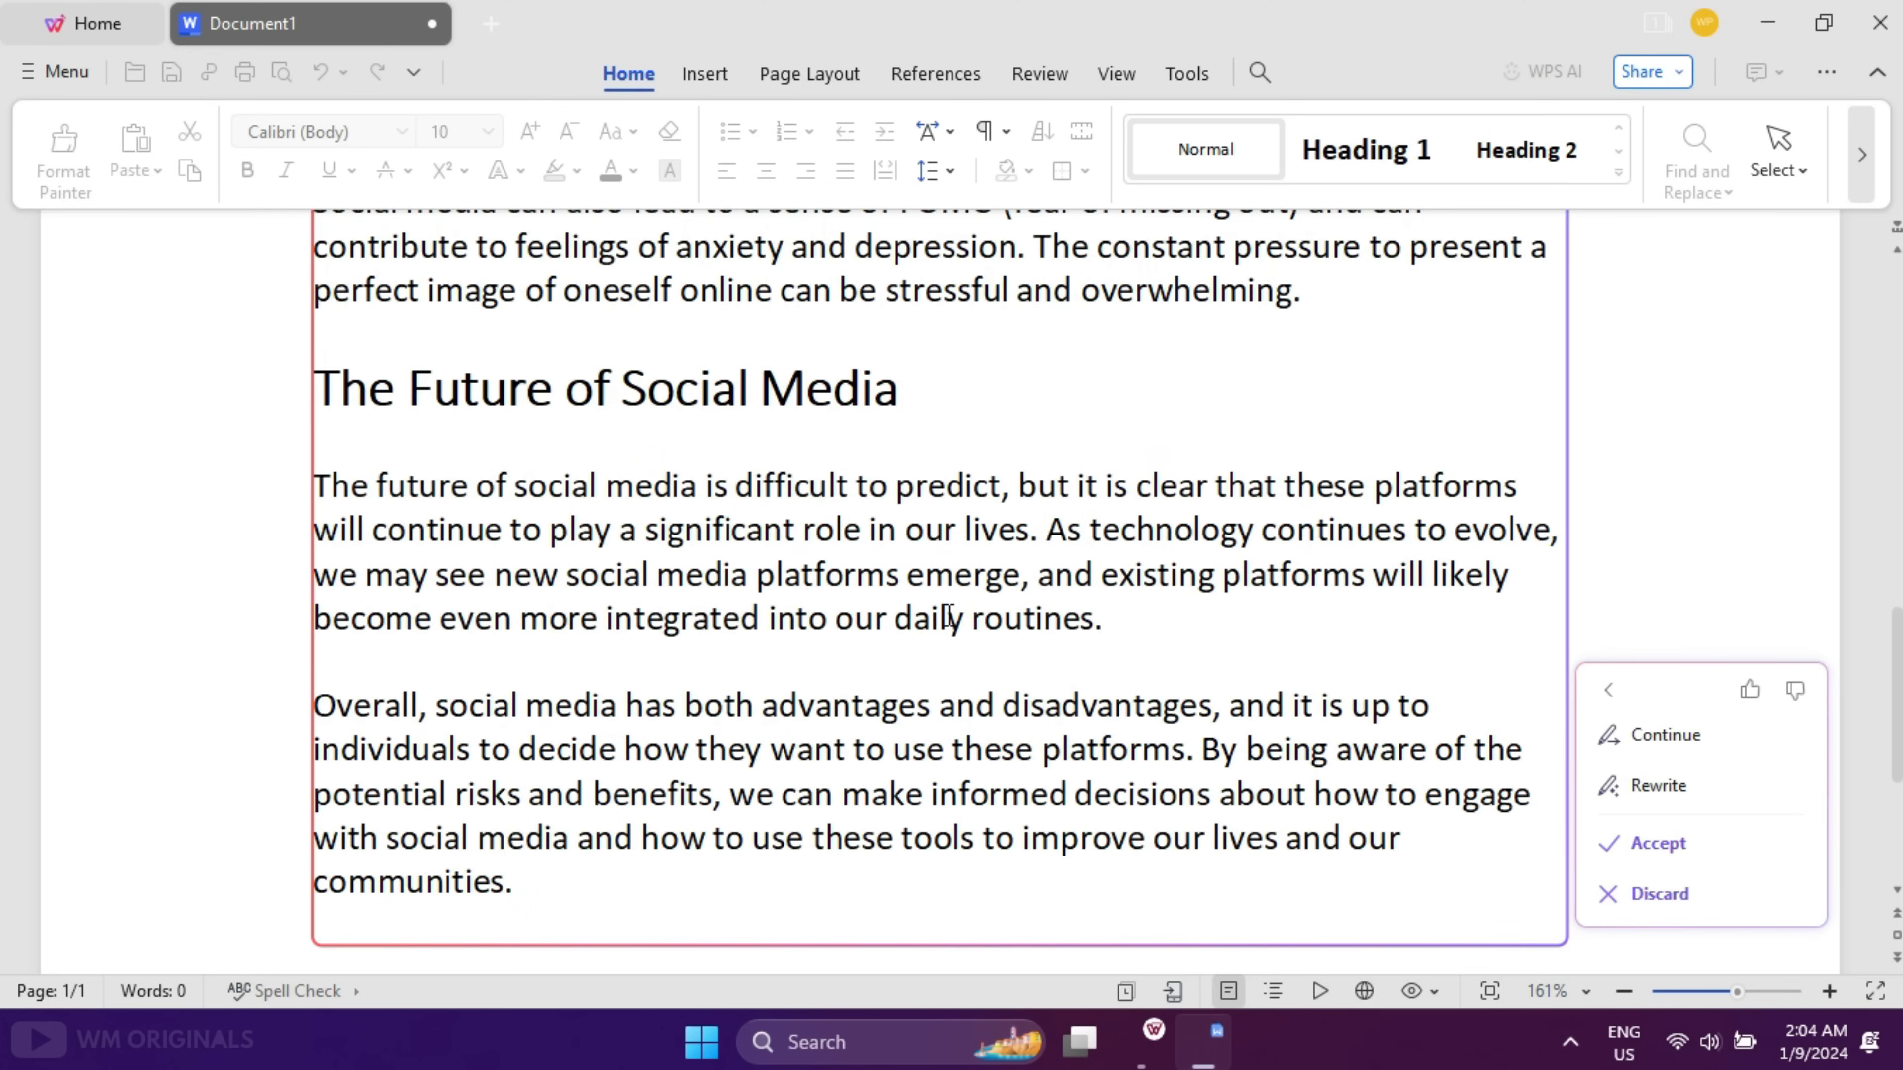
- Review the generated essay, have the AI continue it, and accept the extended text
{"action": "scroll", "coordinate": [948, 615], "scroll_direction": "up", "scroll_amount": 20}
{"action": "left_click", "coordinate": [784, 562]}
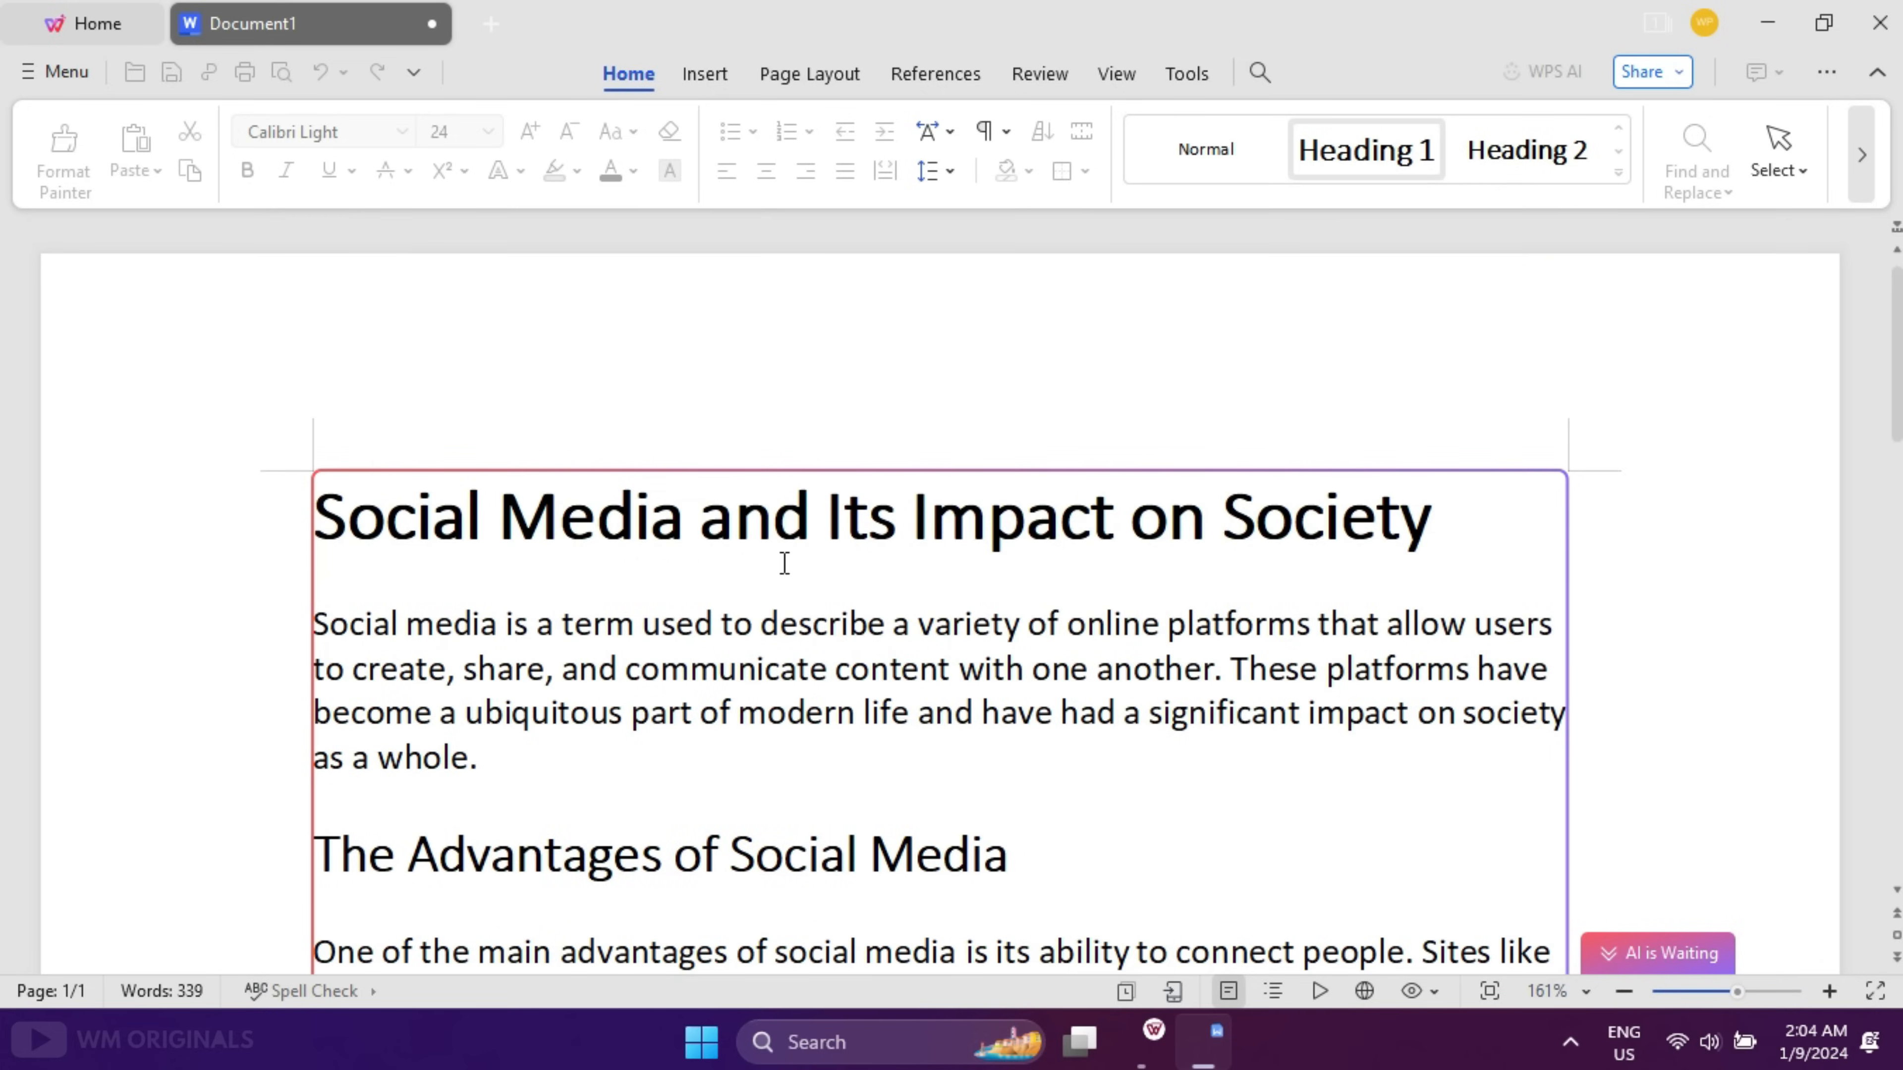
{"action": "scroll", "coordinate": [784, 562], "scroll_direction": "down", "scroll_amount": 20}
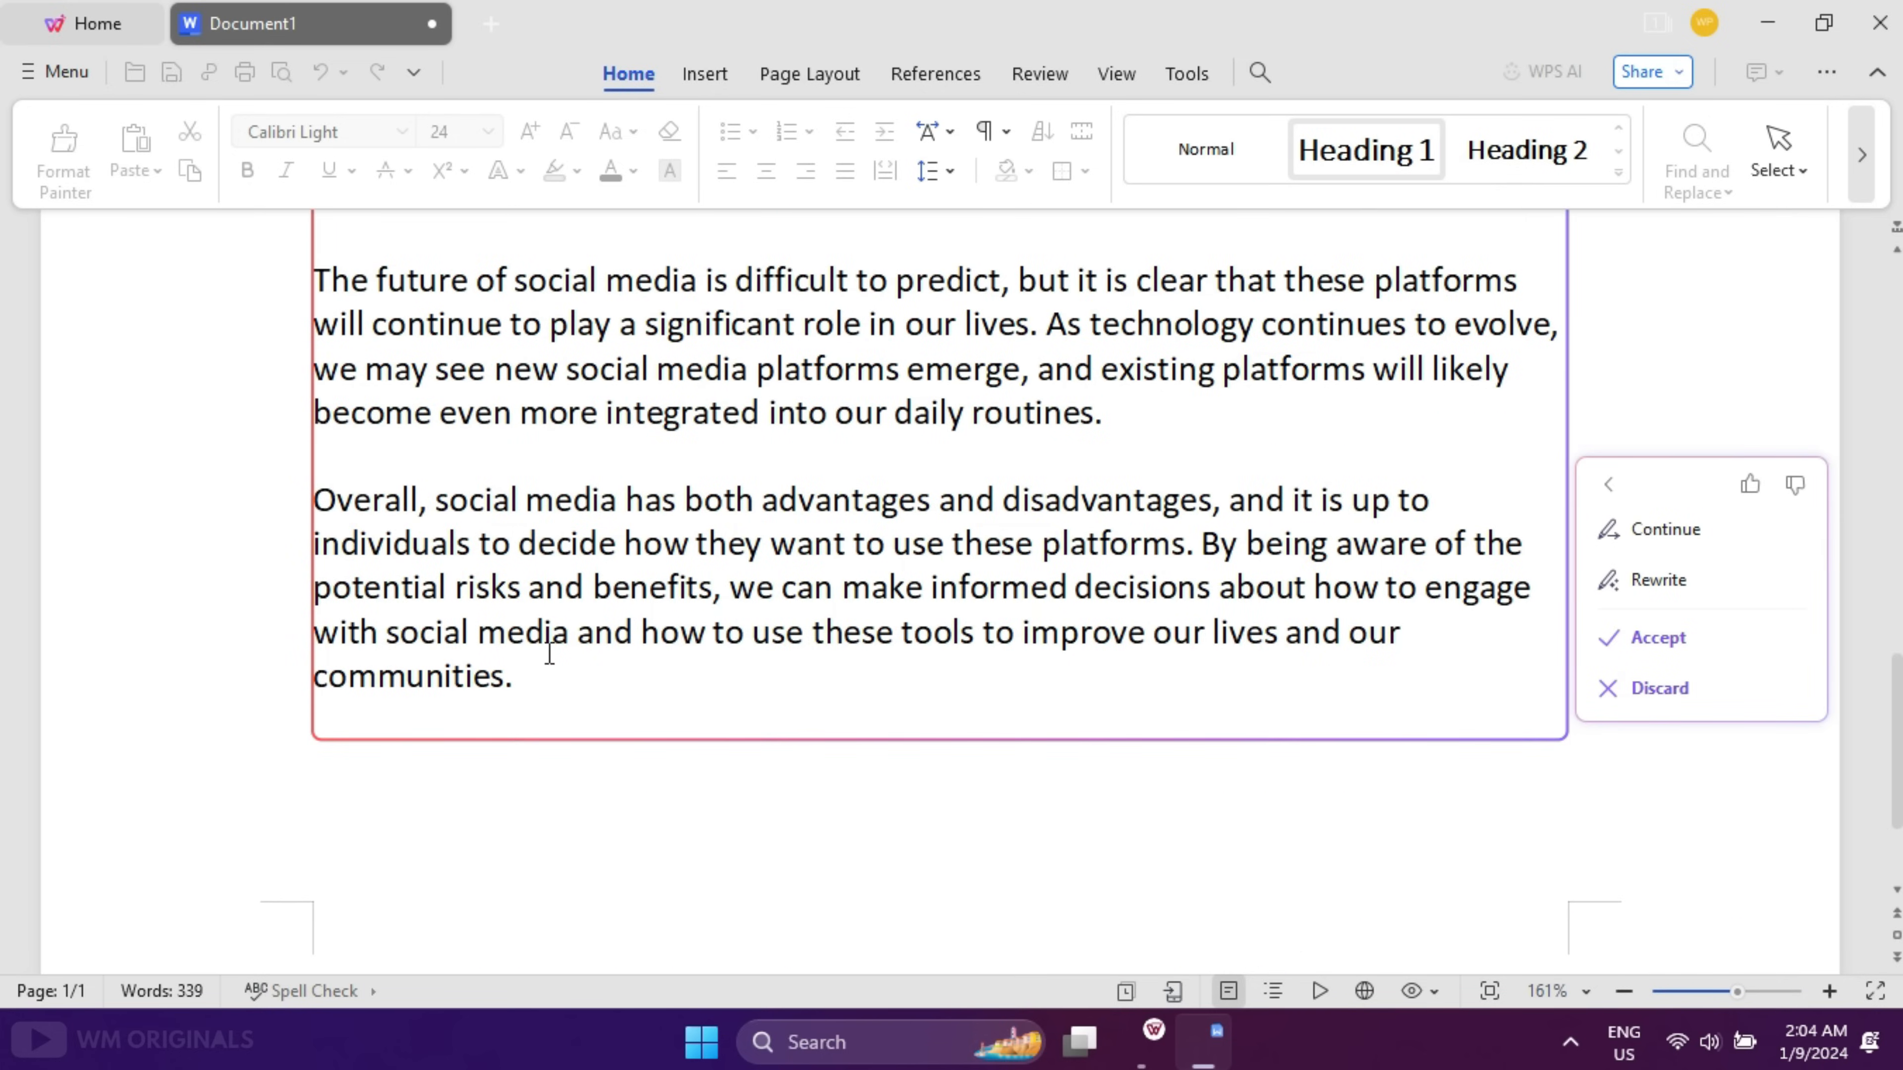
{"action": "left_click", "coordinate": [1638, 541]}
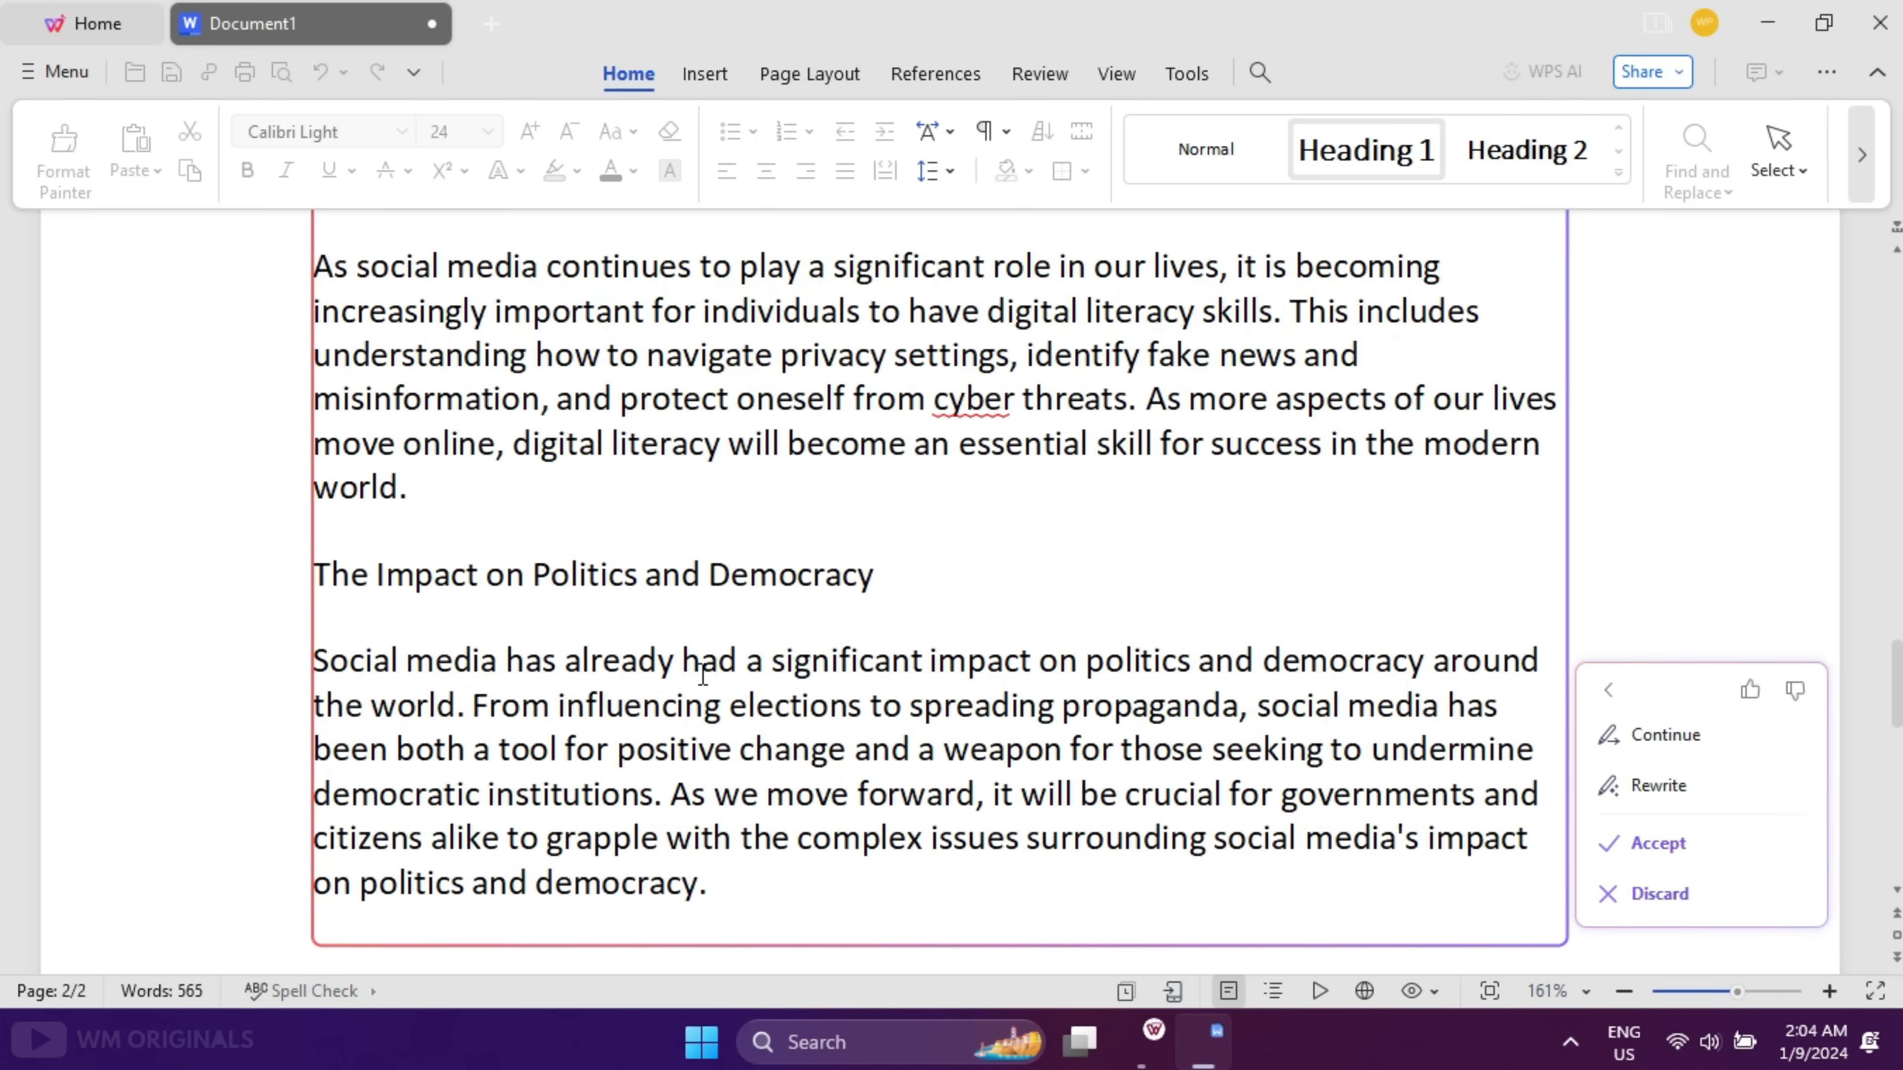
{"action": "scroll", "coordinate": [863, 665], "scroll_direction": "down", "scroll_amount": 1}
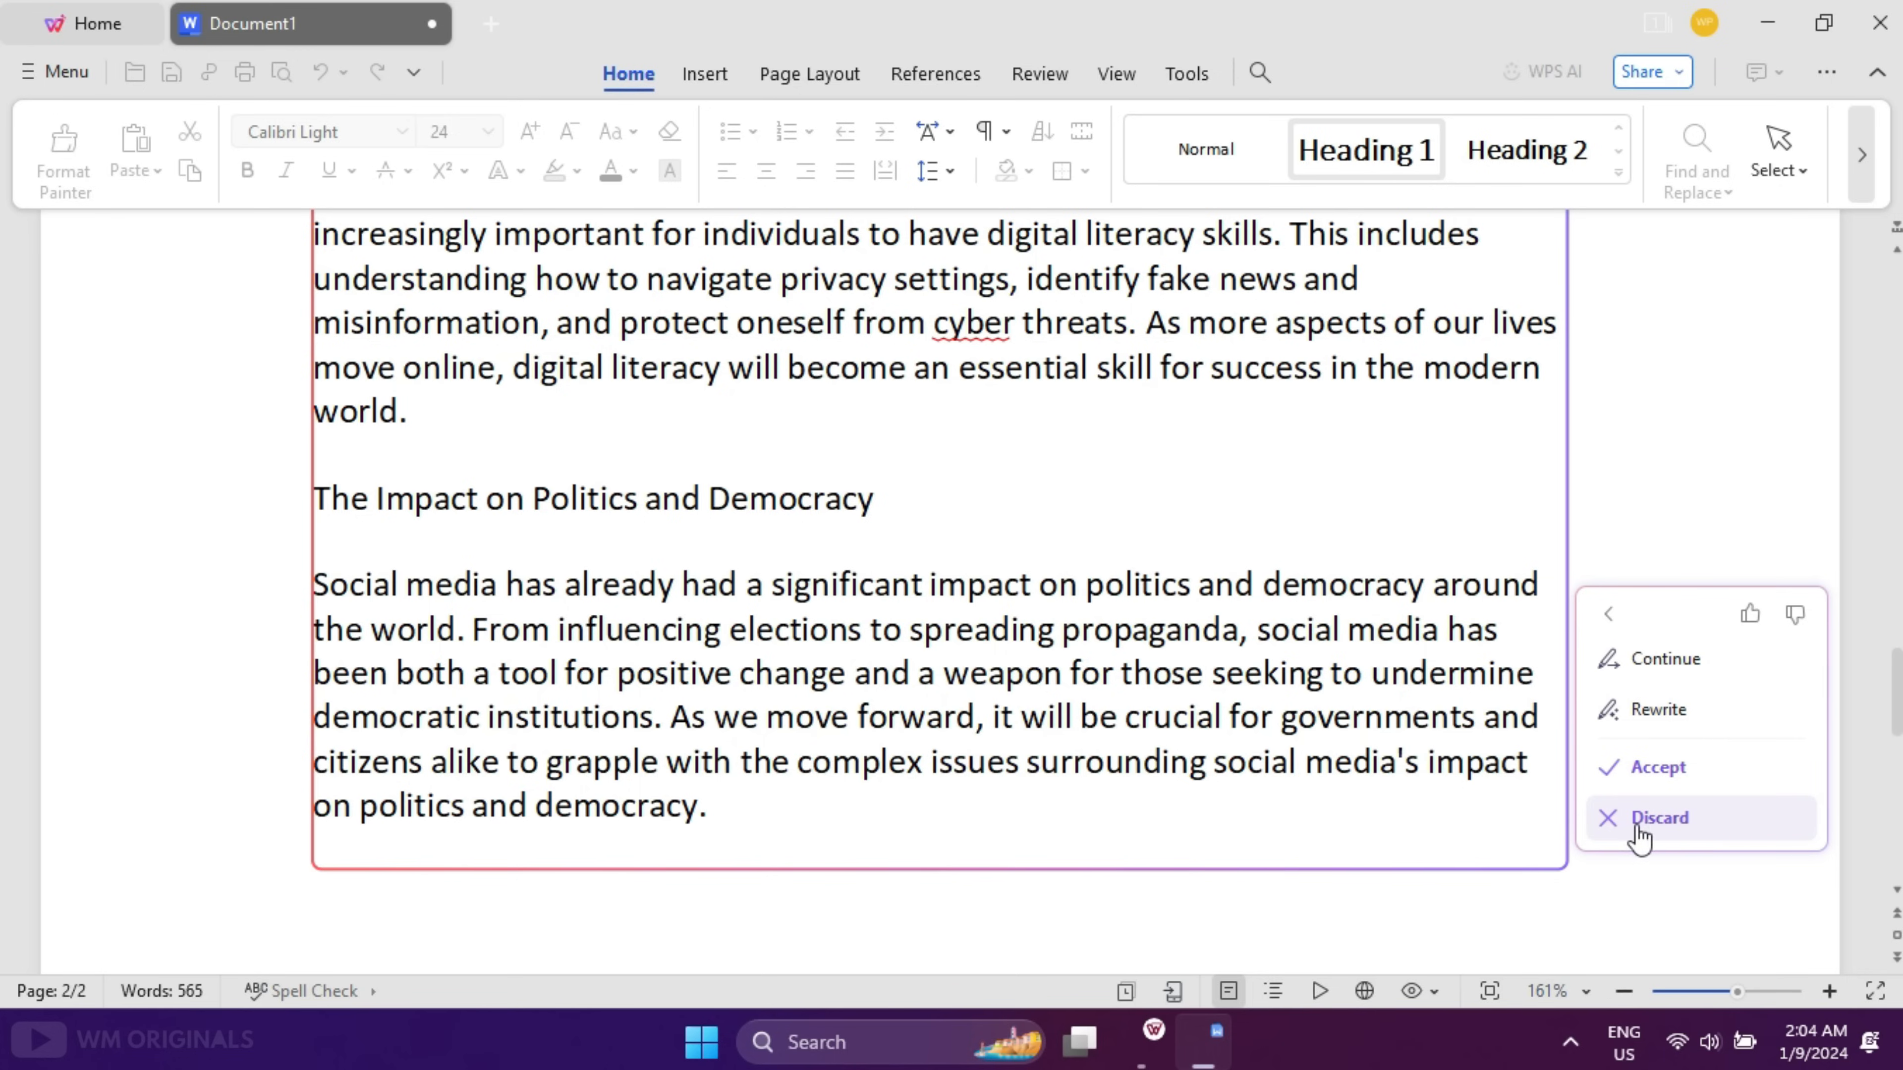
{"action": "left_click", "coordinate": [1671, 769]}
- Format the introductory paragraph below the essay title as bold with a dark red font color
{"action": "key", "text": "ctrl+Home"}
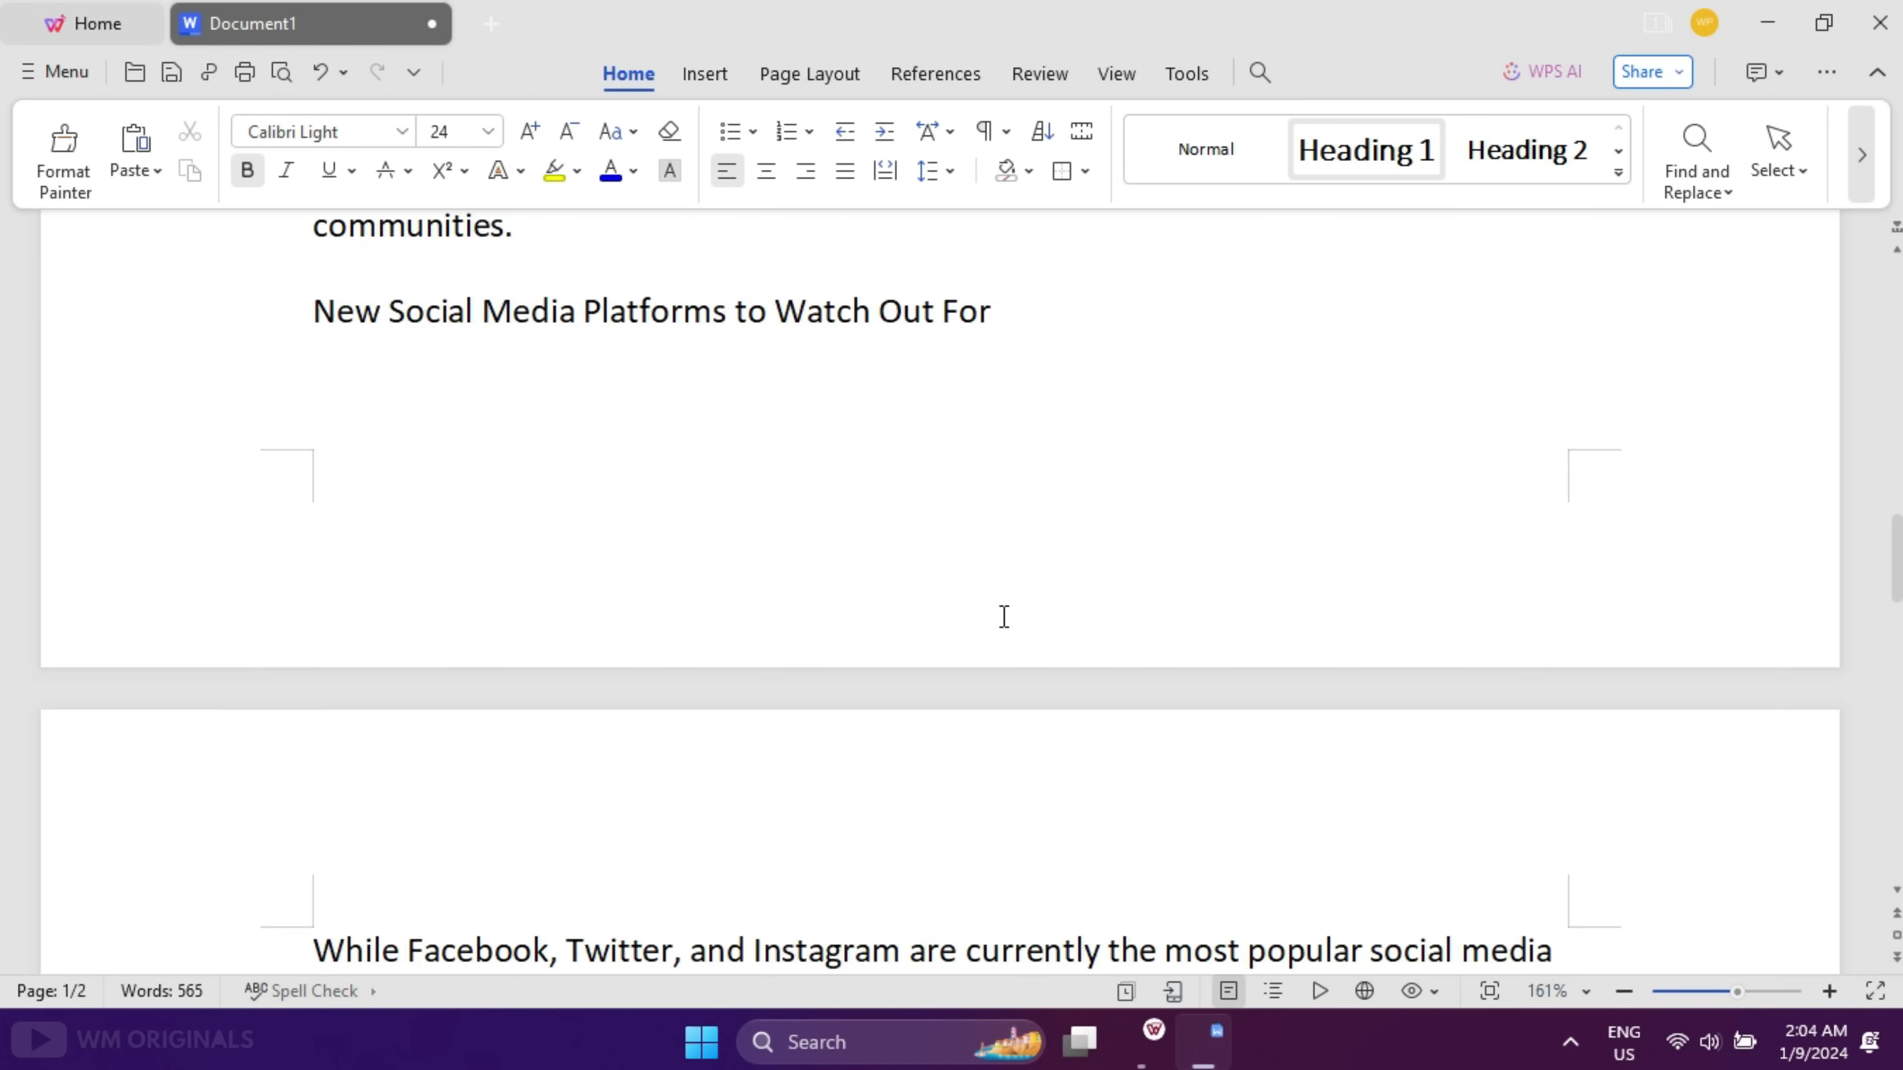
{"action": "left_click_drag", "start_coordinate": [314, 623], "coordinate": [531, 752]}
{"action": "left_click", "coordinate": [249, 172]}
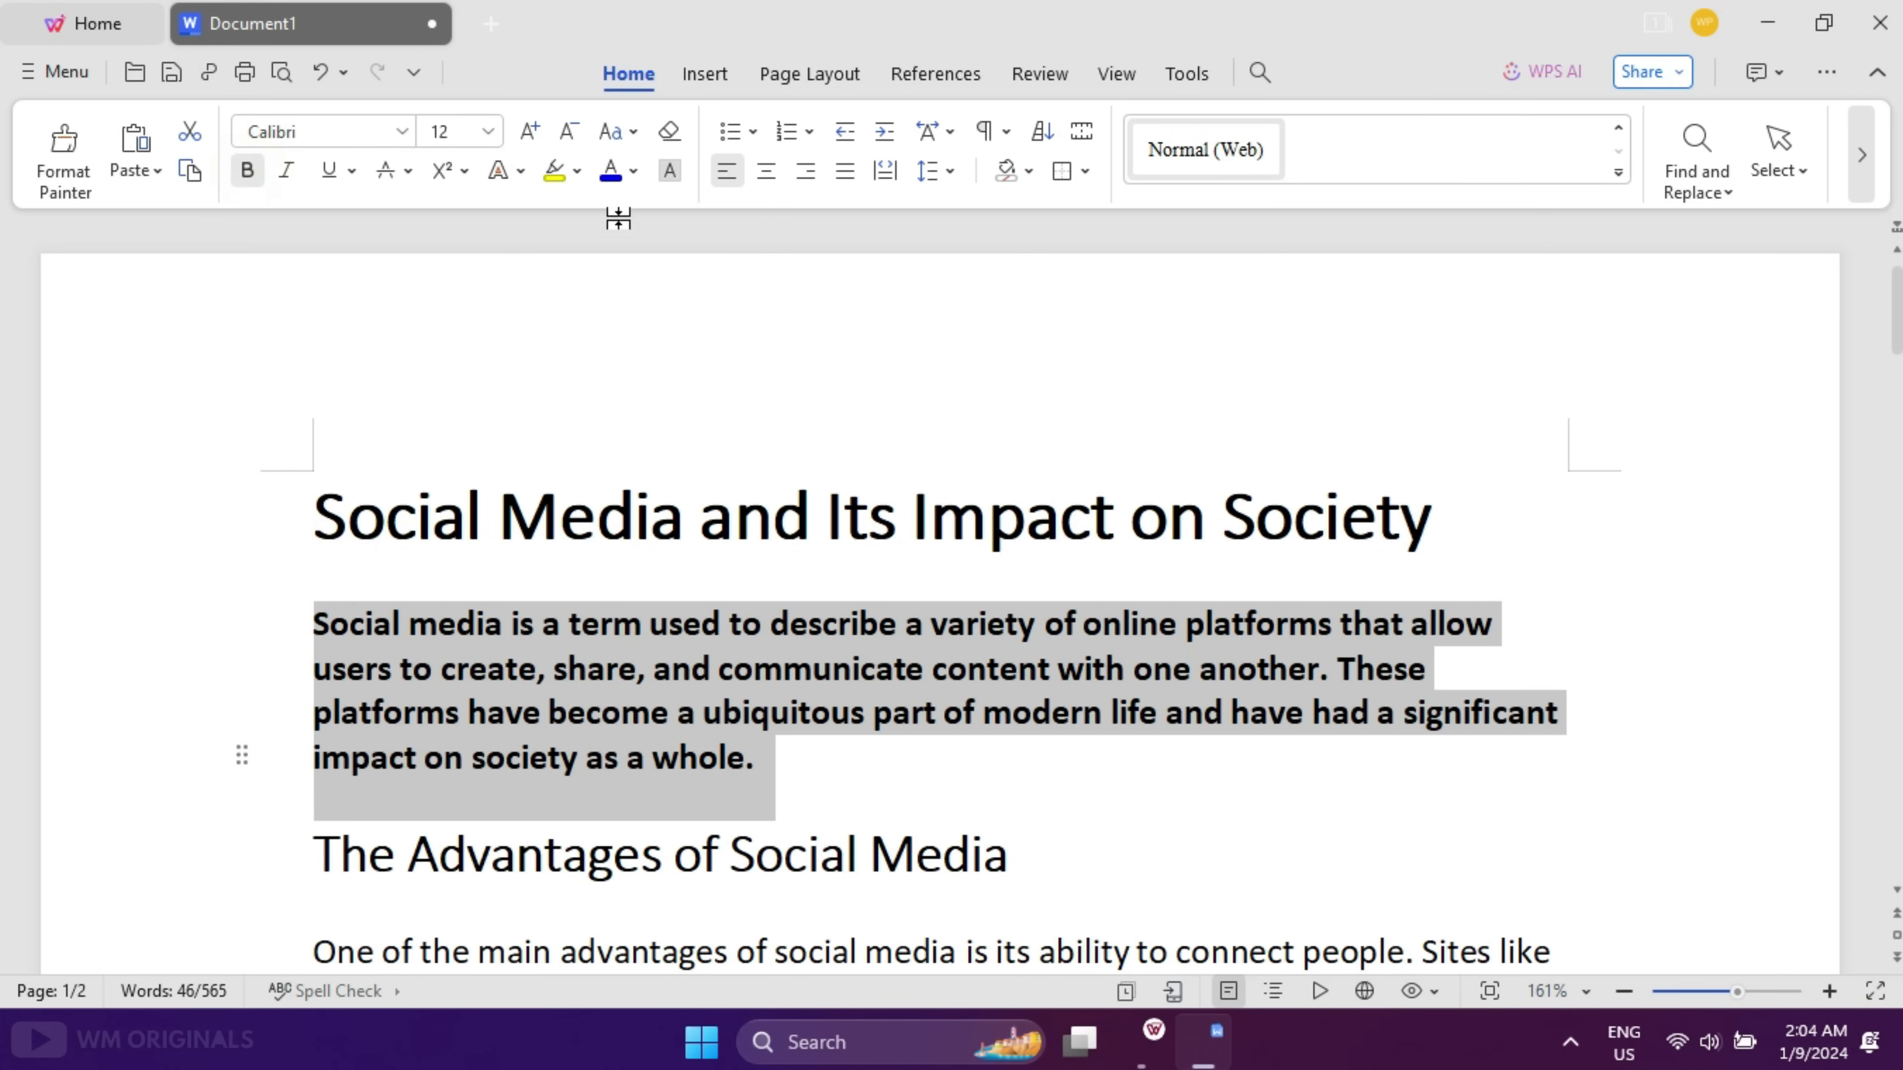
{"action": "left_click", "coordinate": [633, 171]}
{"action": "left_click", "coordinate": [618, 438]}
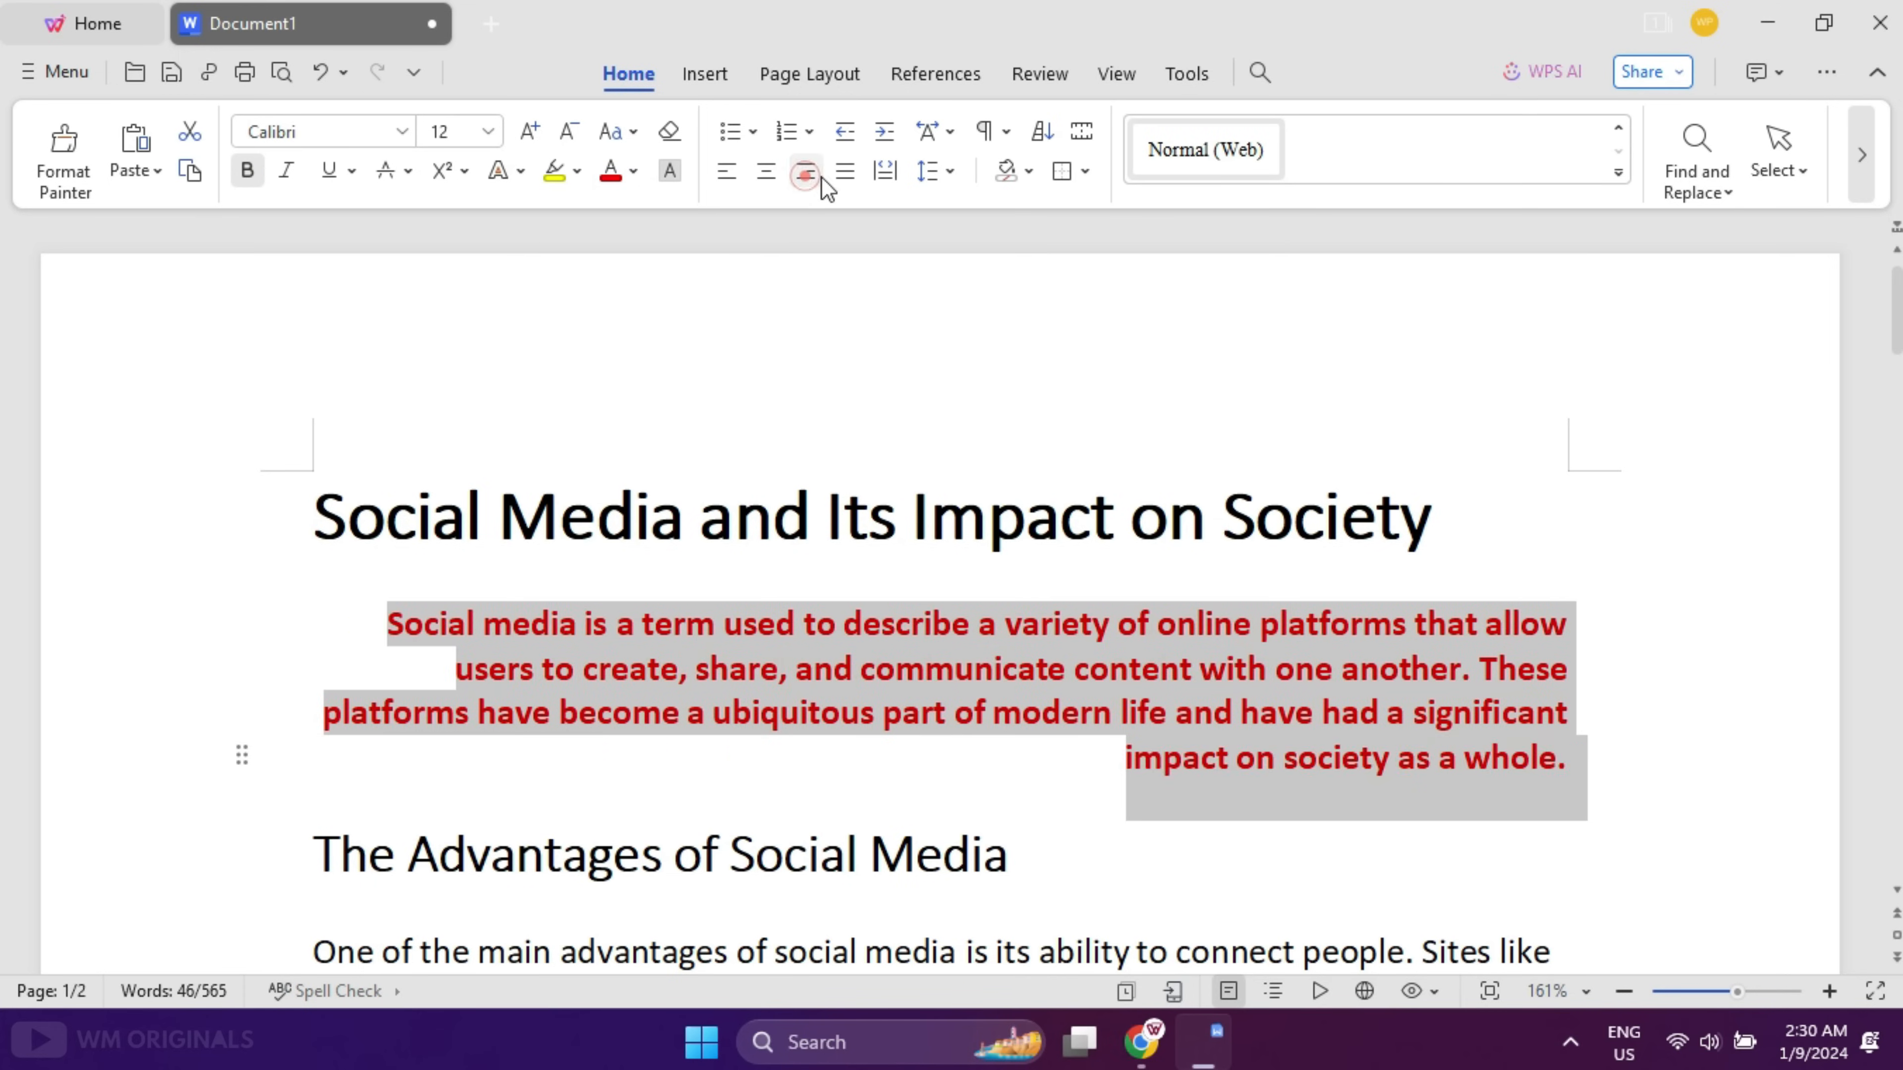
- Try right, justified and centered alignment on the introductory paragraph and return it to left alignment
{"action": "left_click", "coordinate": [843, 171]}
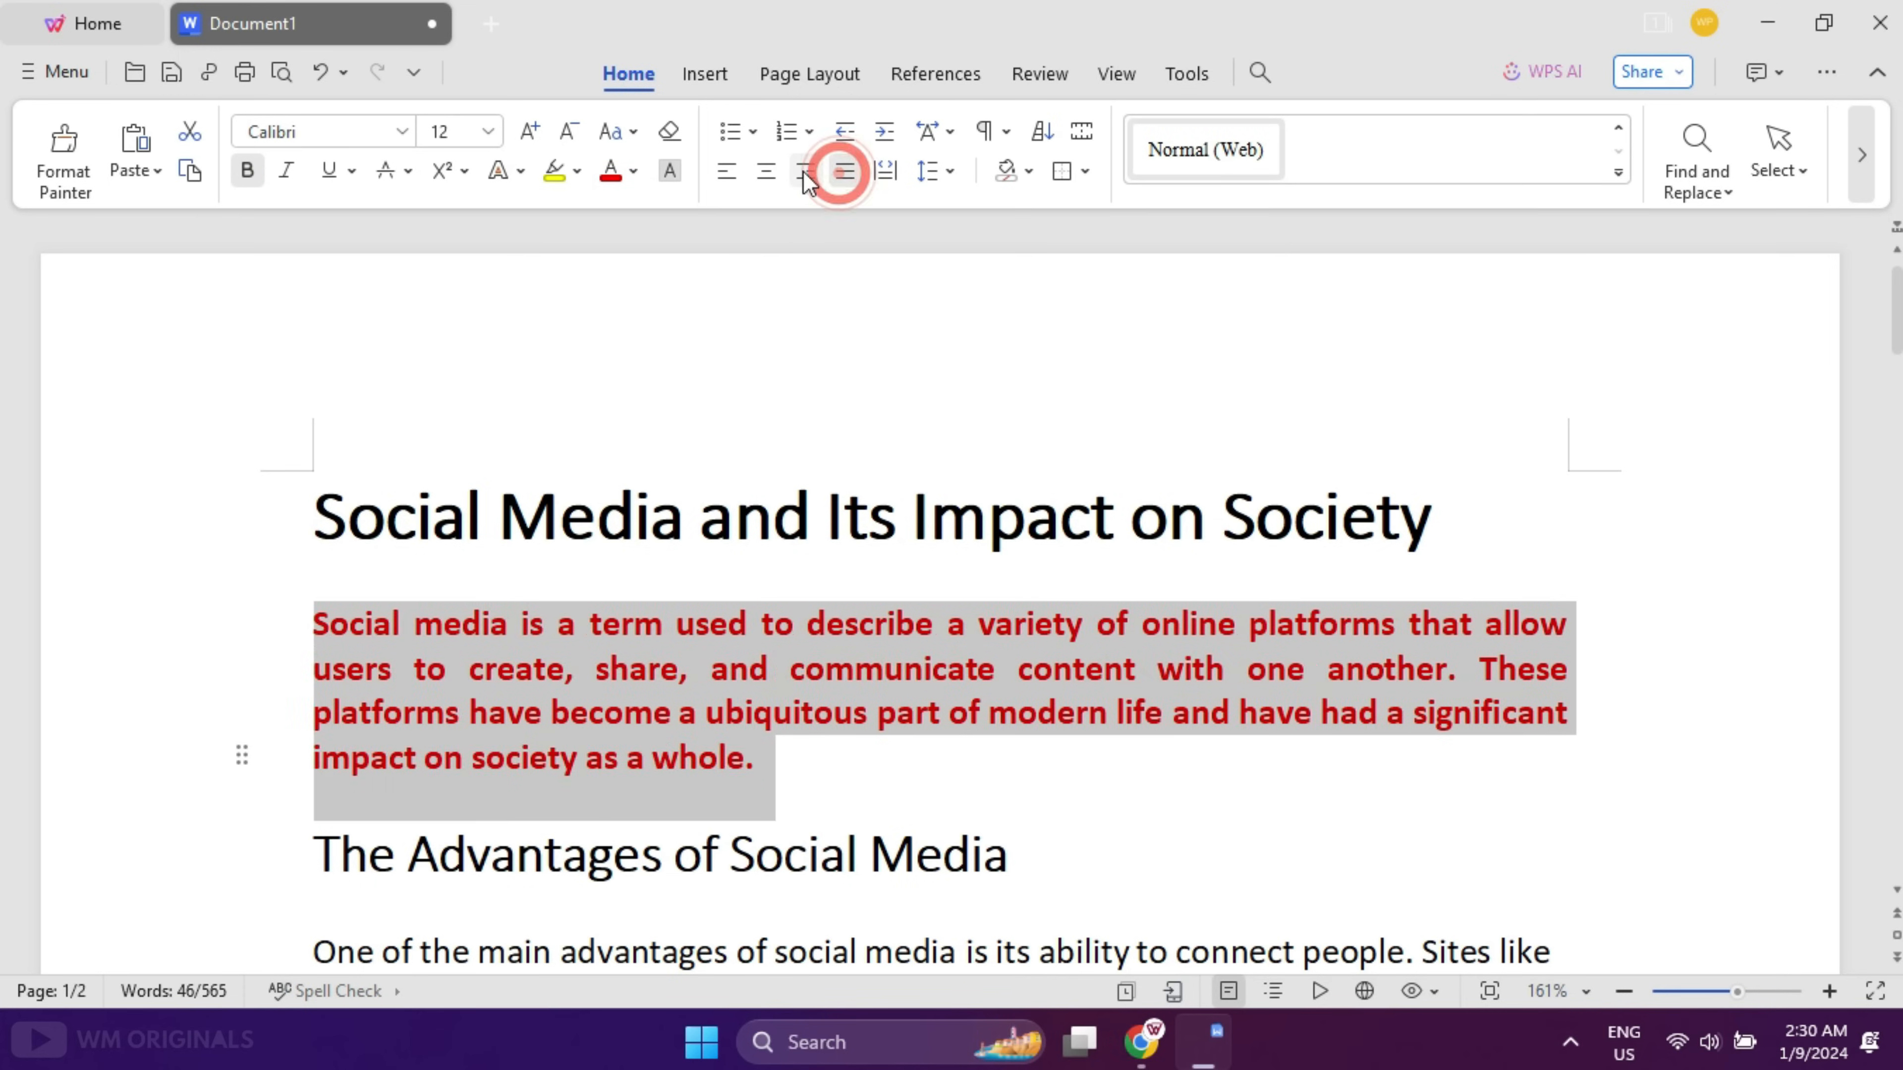
{"action": "left_click", "coordinate": [766, 171]}
{"action": "left_click", "coordinate": [726, 171]}
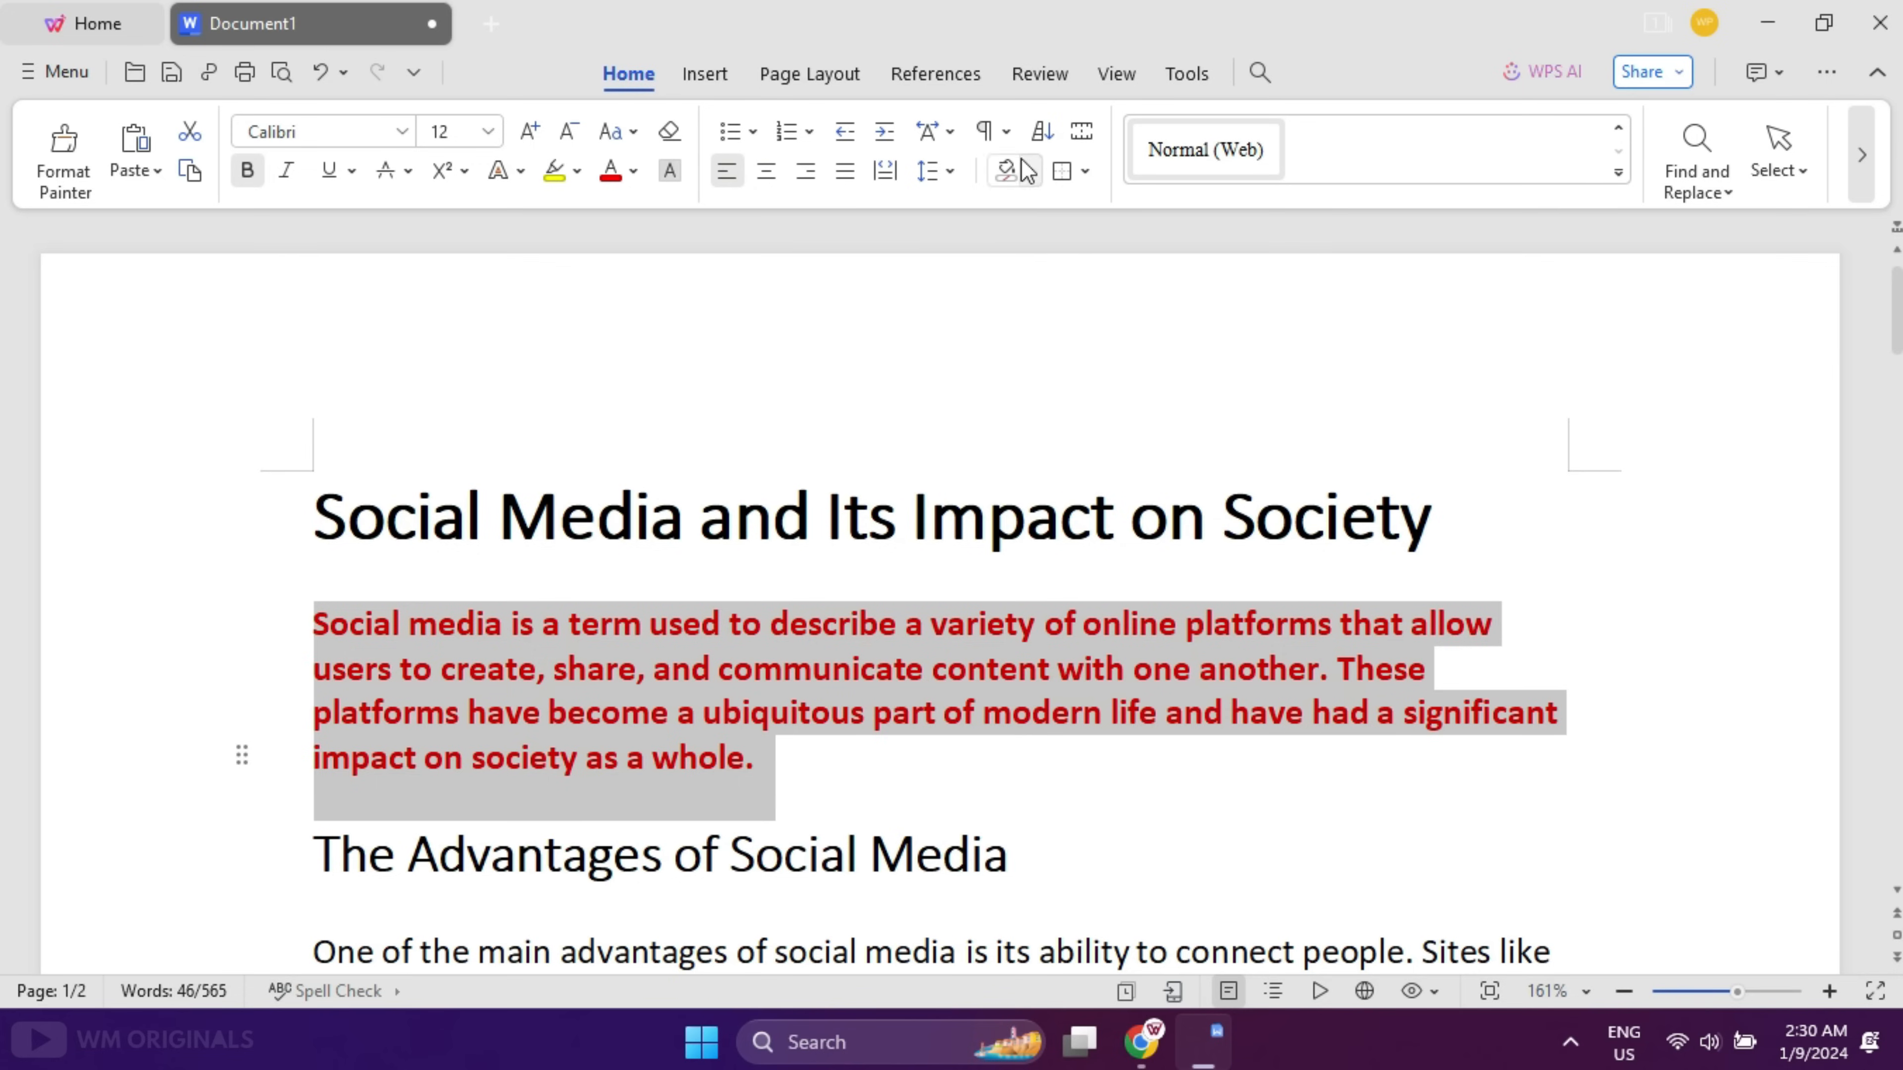
- Look through the document editor's insert, page layout, references, review, view and tools command sets
{"action": "left_click", "coordinate": [709, 75]}
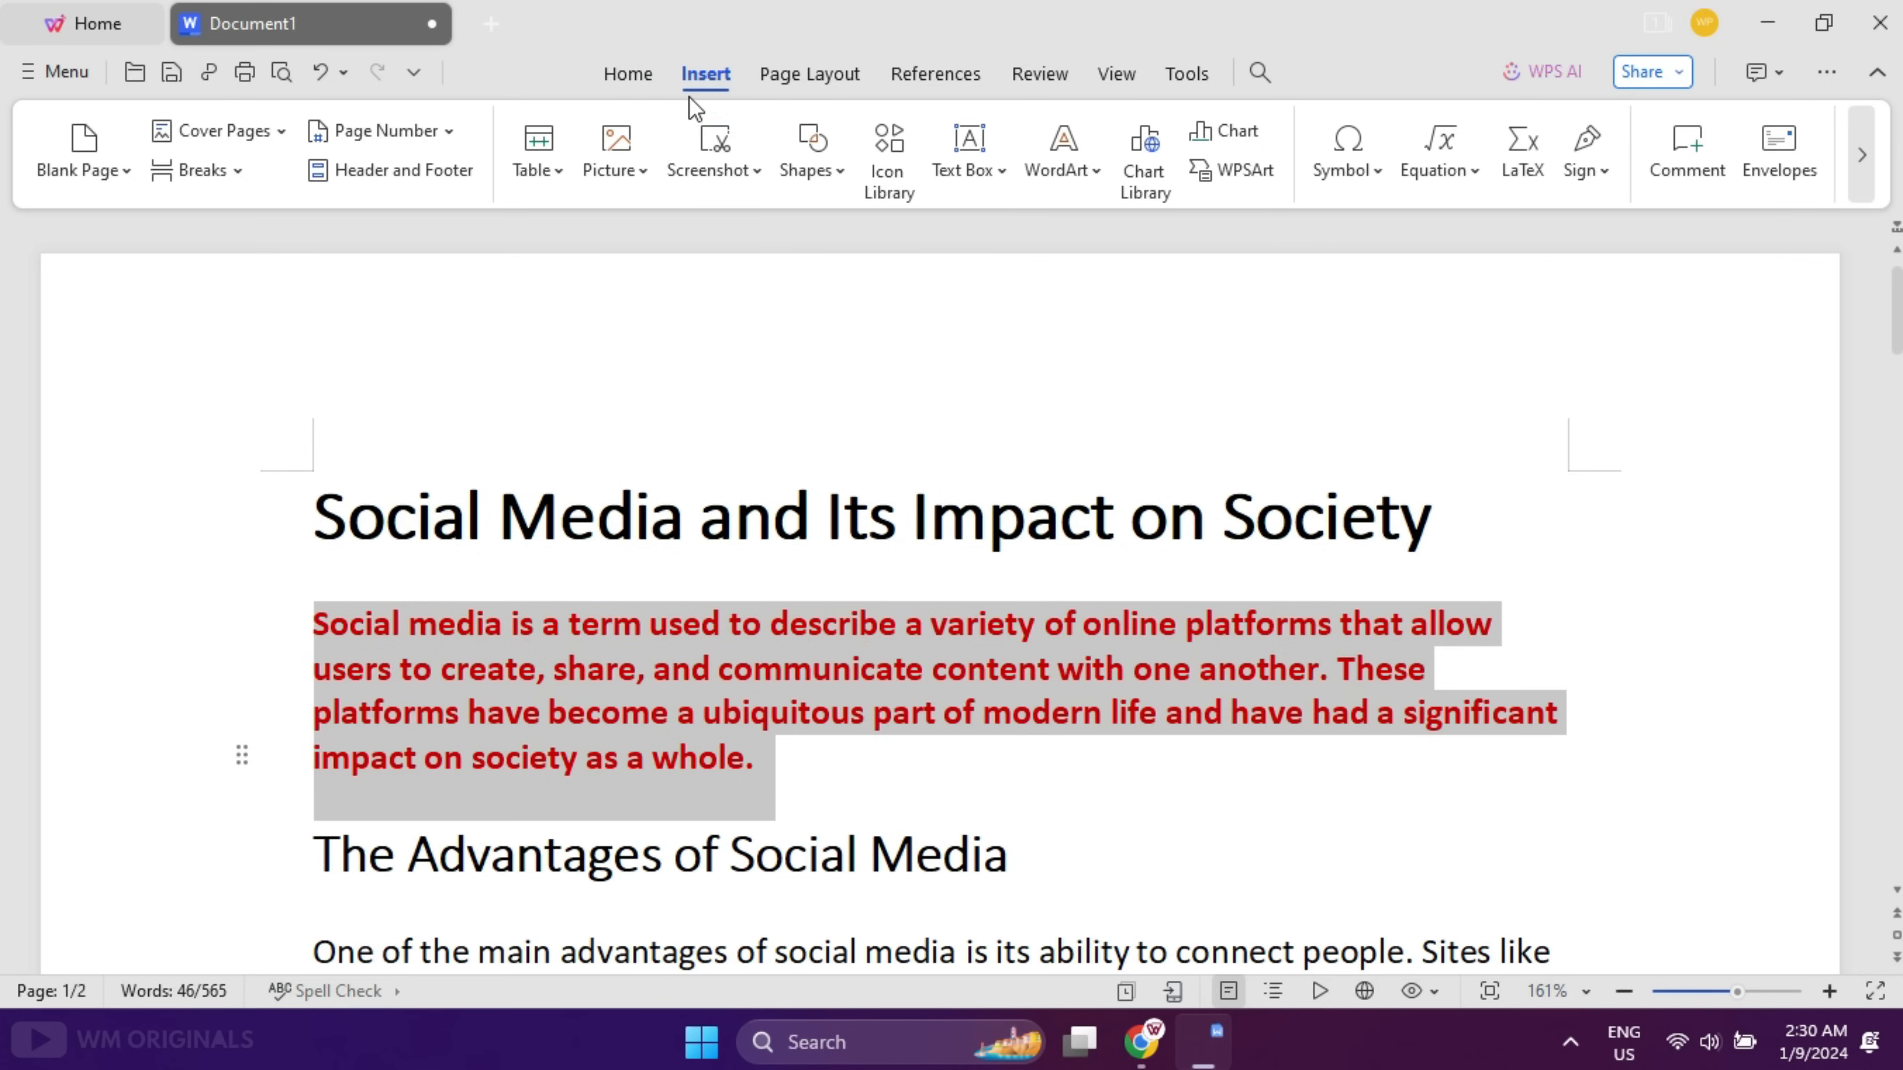
{"action": "left_click", "coordinate": [788, 74]}
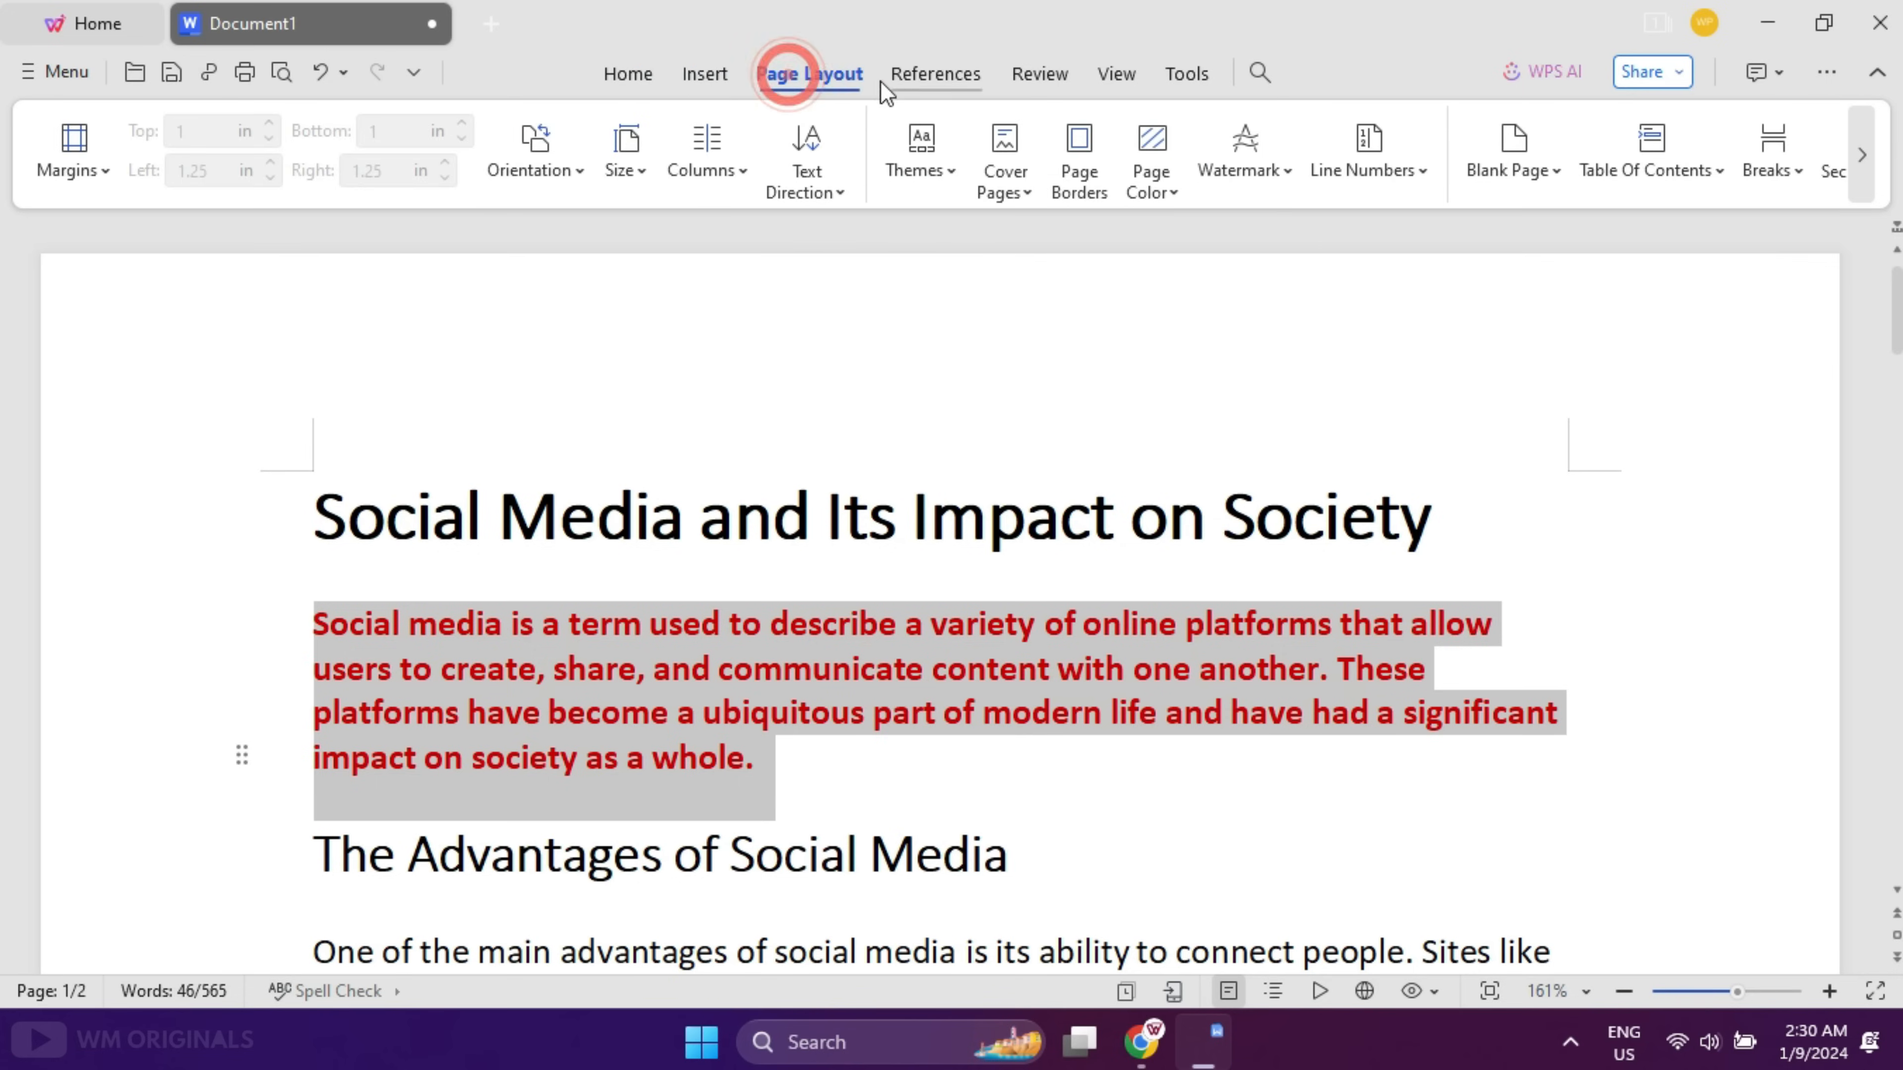
{"action": "left_click", "coordinate": [927, 73]}
{"action": "left_click", "coordinate": [1039, 73]}
{"action": "left_click", "coordinate": [1116, 75]}
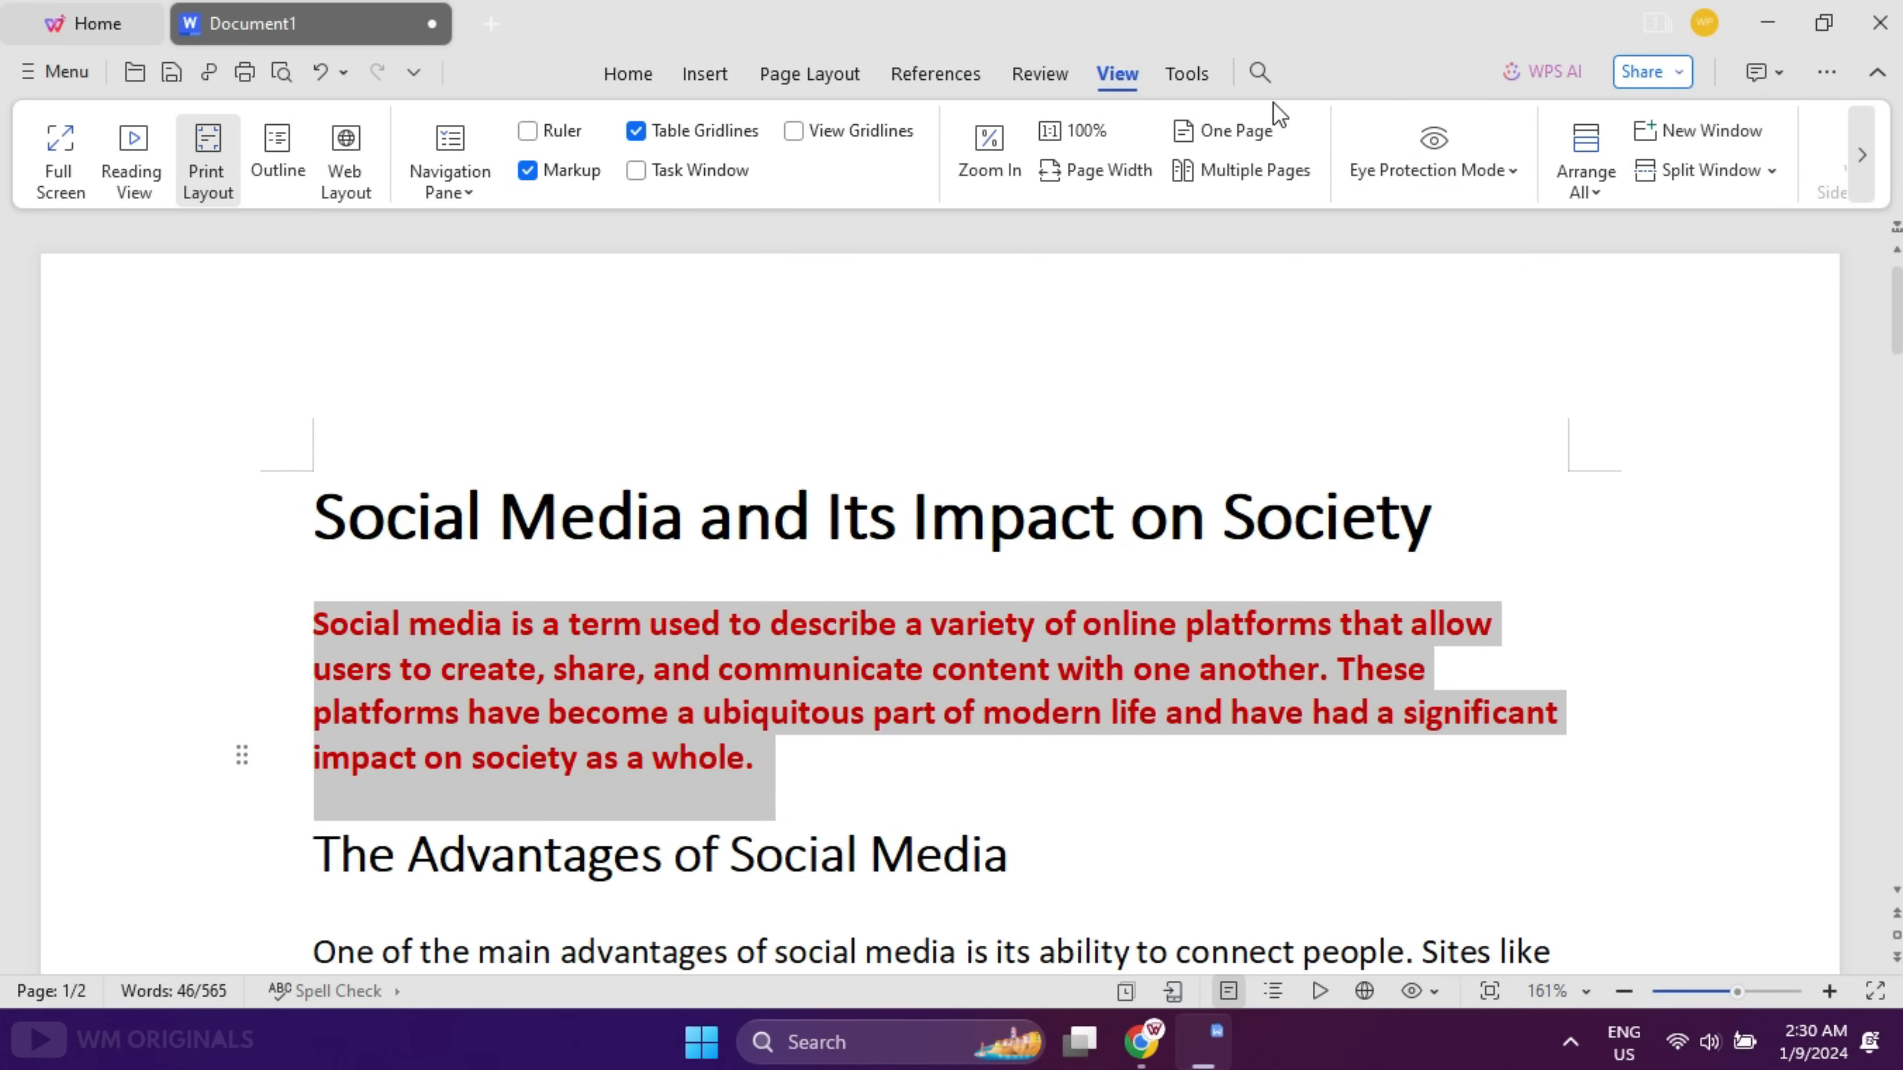
{"action": "left_click", "coordinate": [1202, 71]}
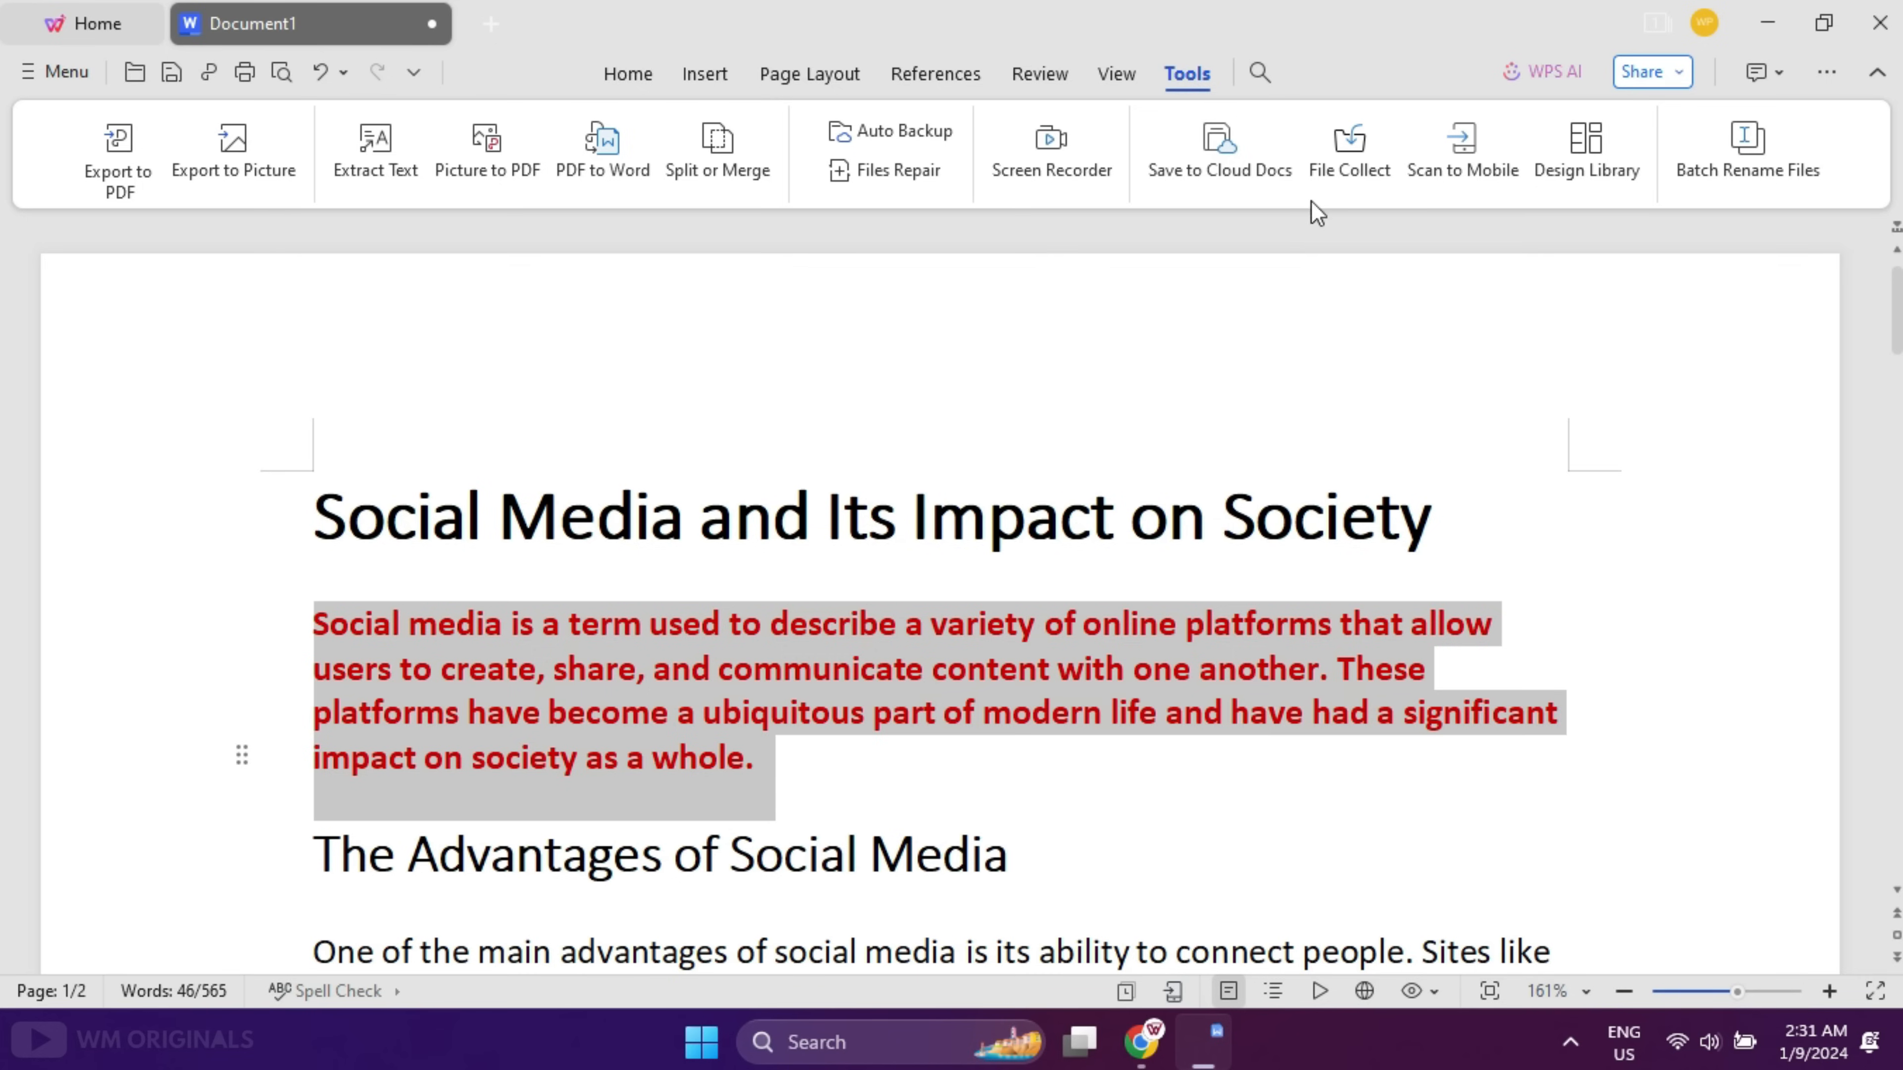
- Start Batch Rename Files and add four DOCX files from the Documents folder, beginning with "Got a second"
{"action": "left_click", "coordinate": [1746, 150]}
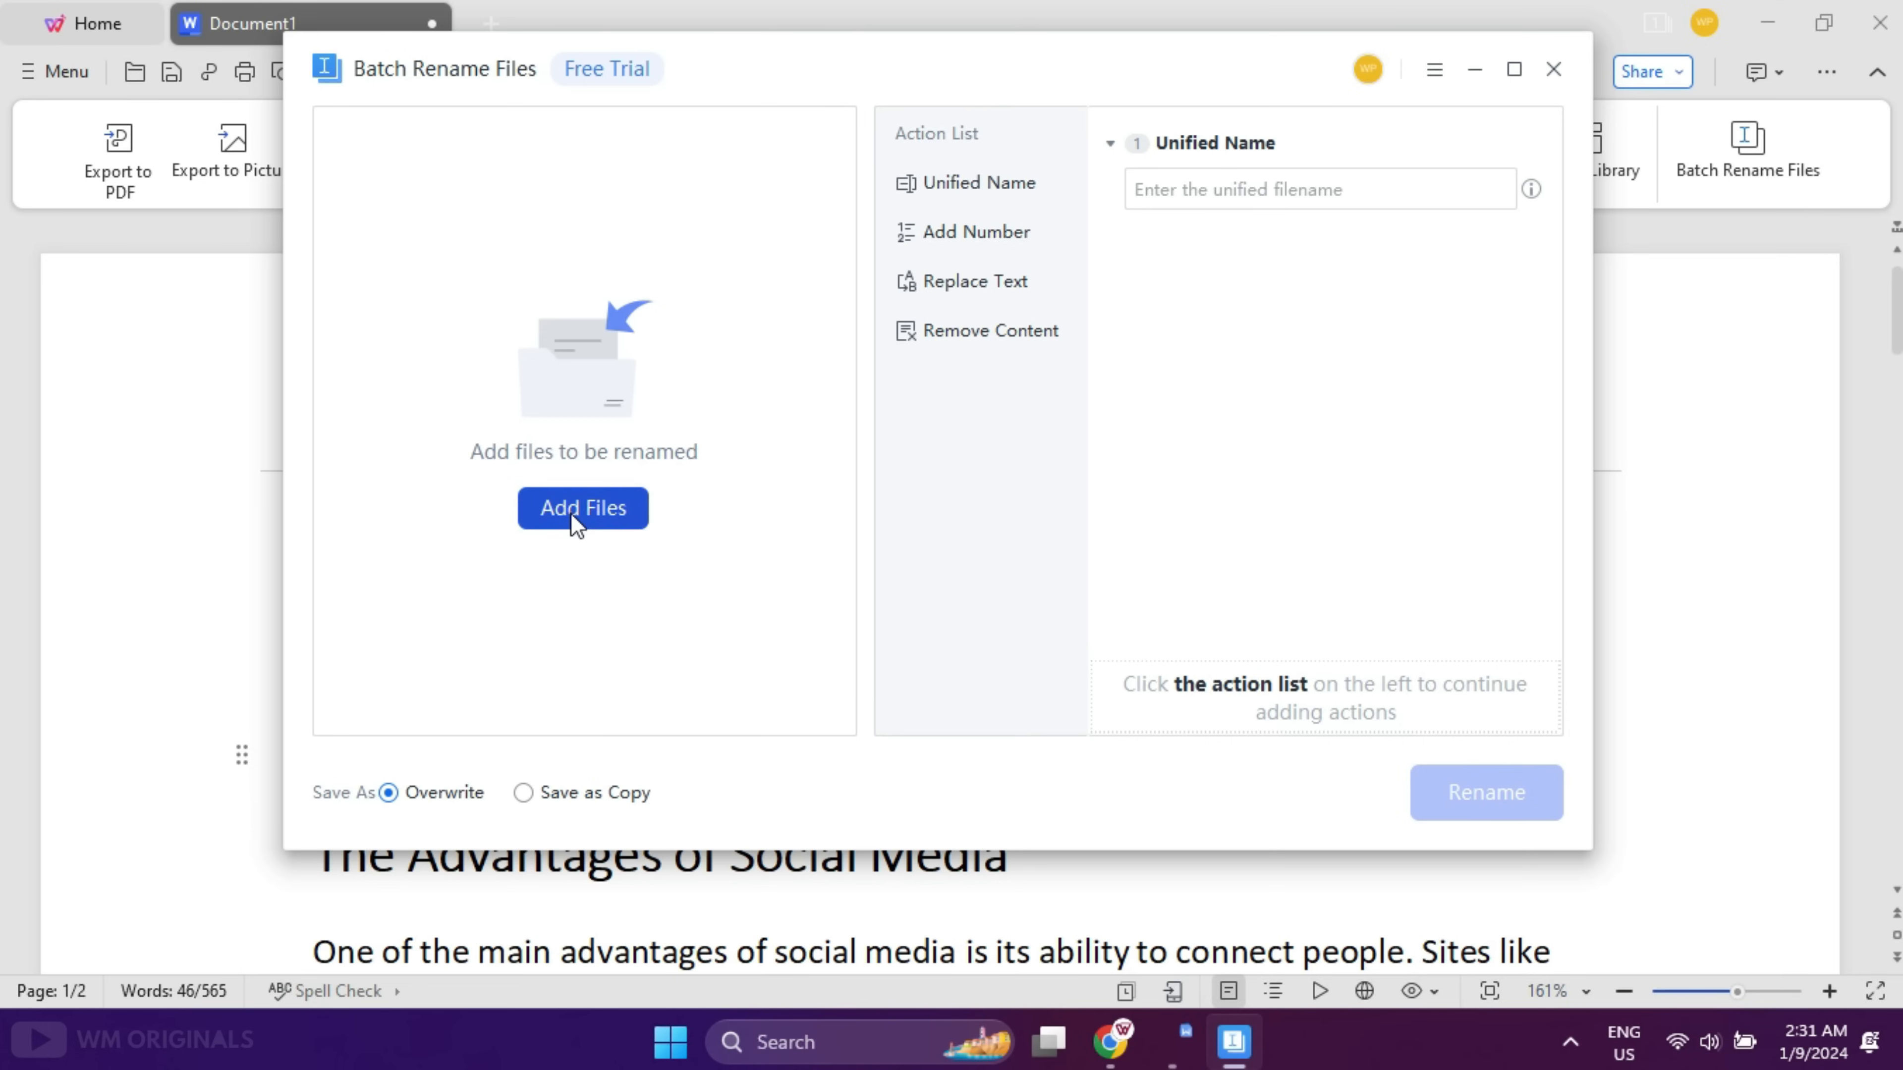
{"action": "left_click", "coordinate": [571, 513]}
{"action": "left_click_drag", "start_coordinate": [926, 445], "coordinate": [649, 215]}
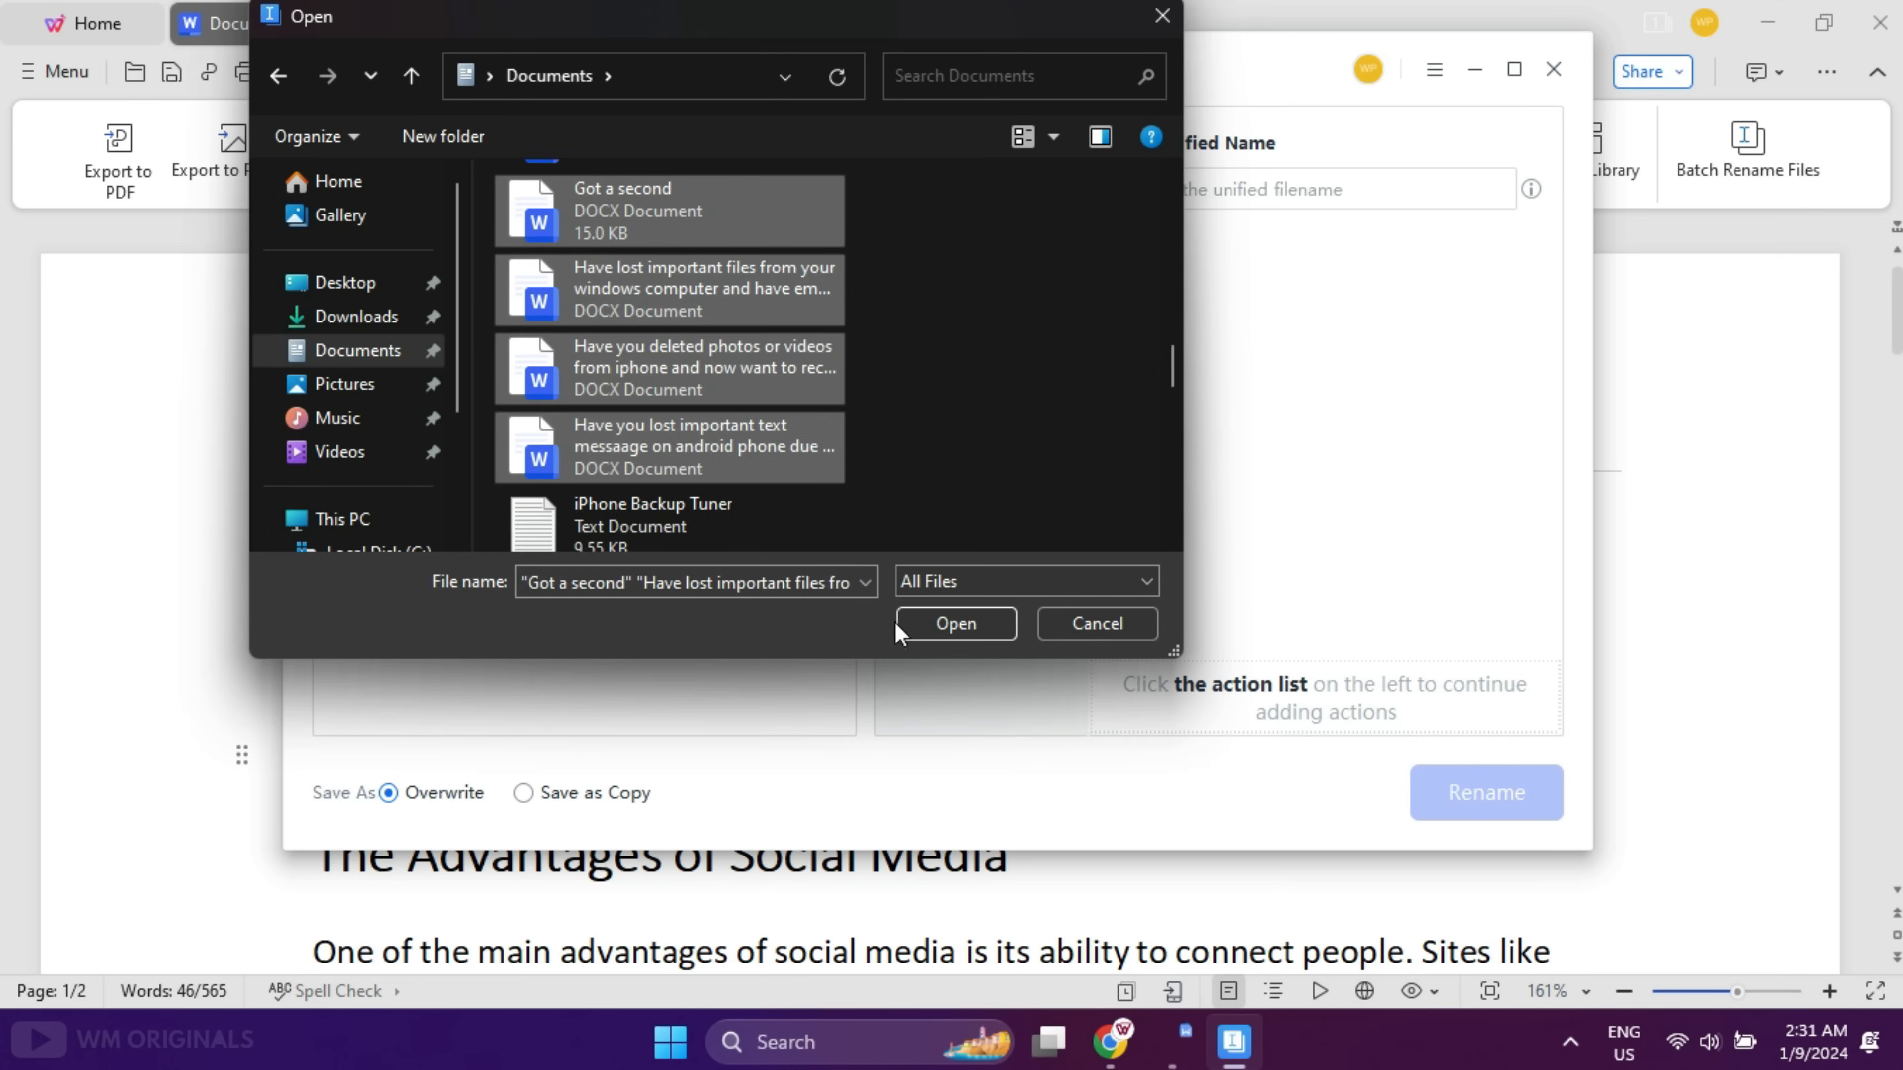
{"action": "left_click", "coordinate": [941, 622]}
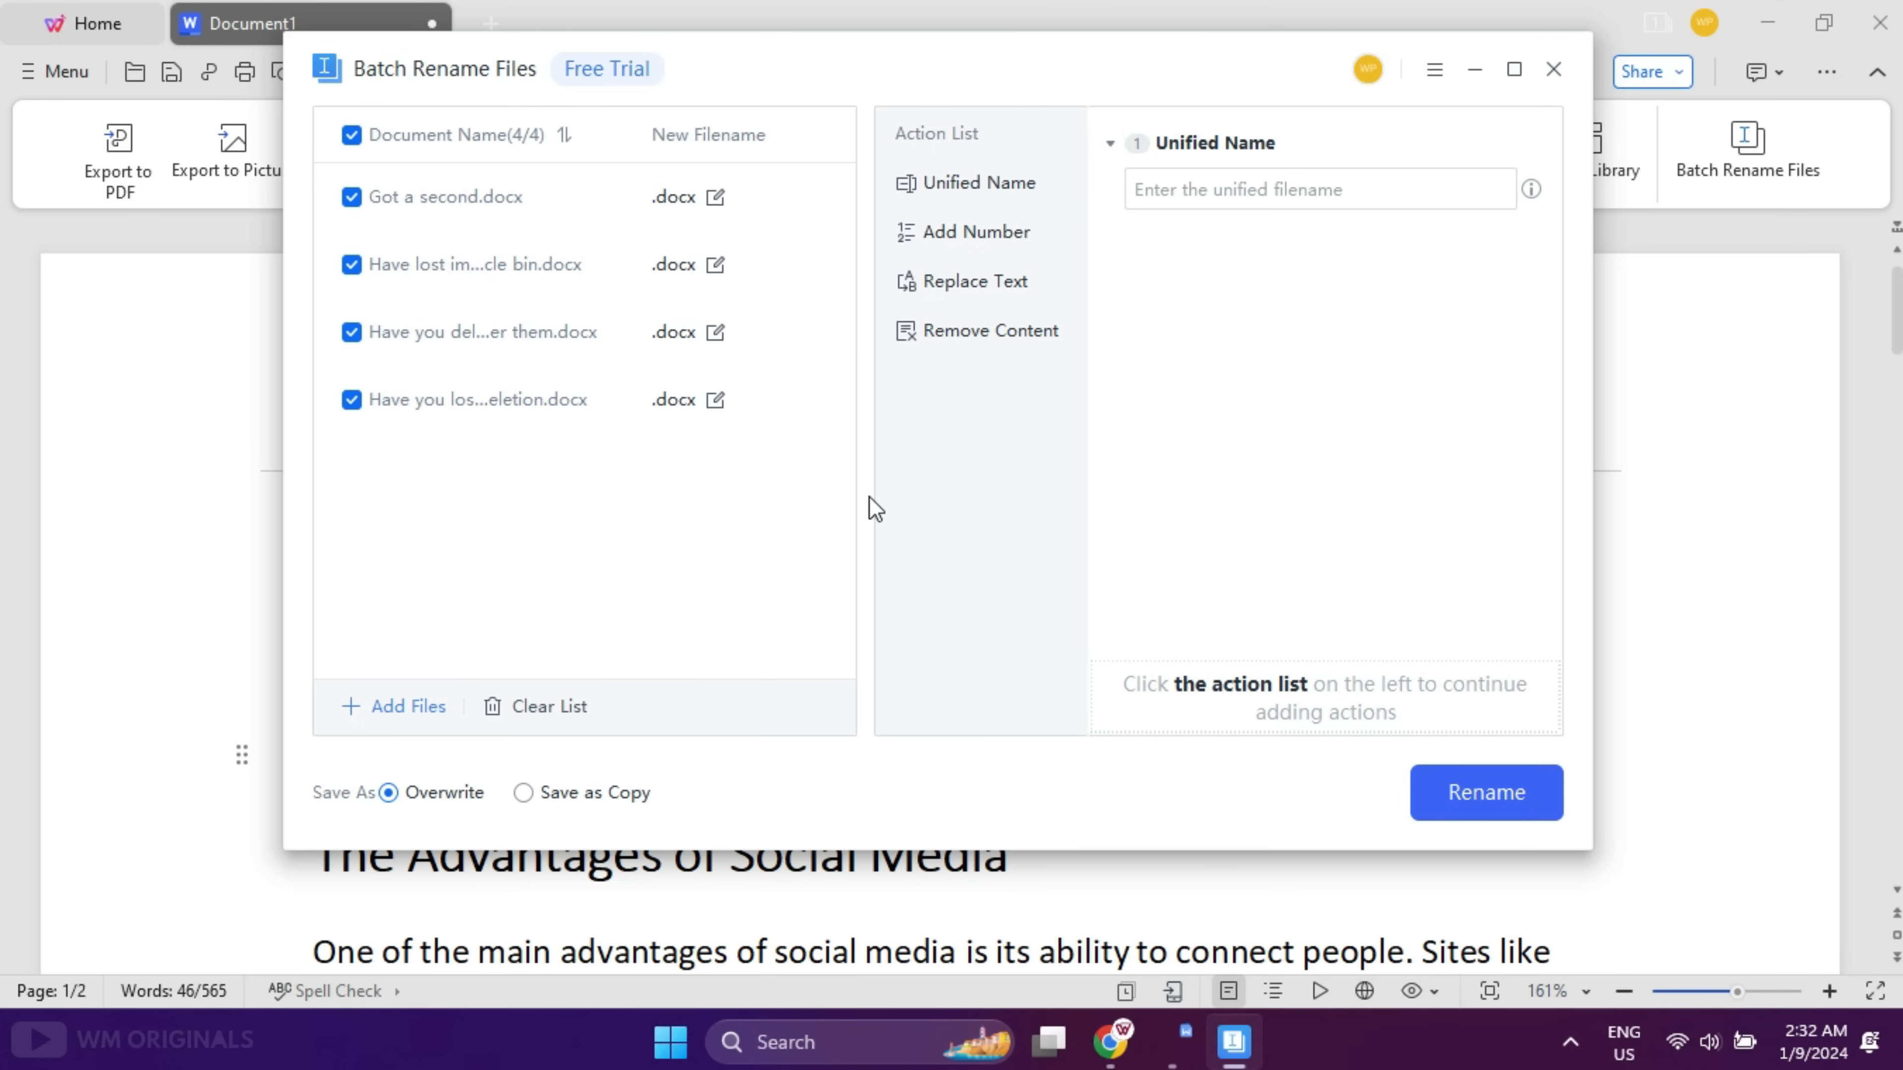
- Set the unified filename to "WM Originals Documents" and add a numbering action to the batch rename
{"action": "left_click", "coordinate": [1288, 199]}
{"action": "type", "text": "WM Originals Documents"}
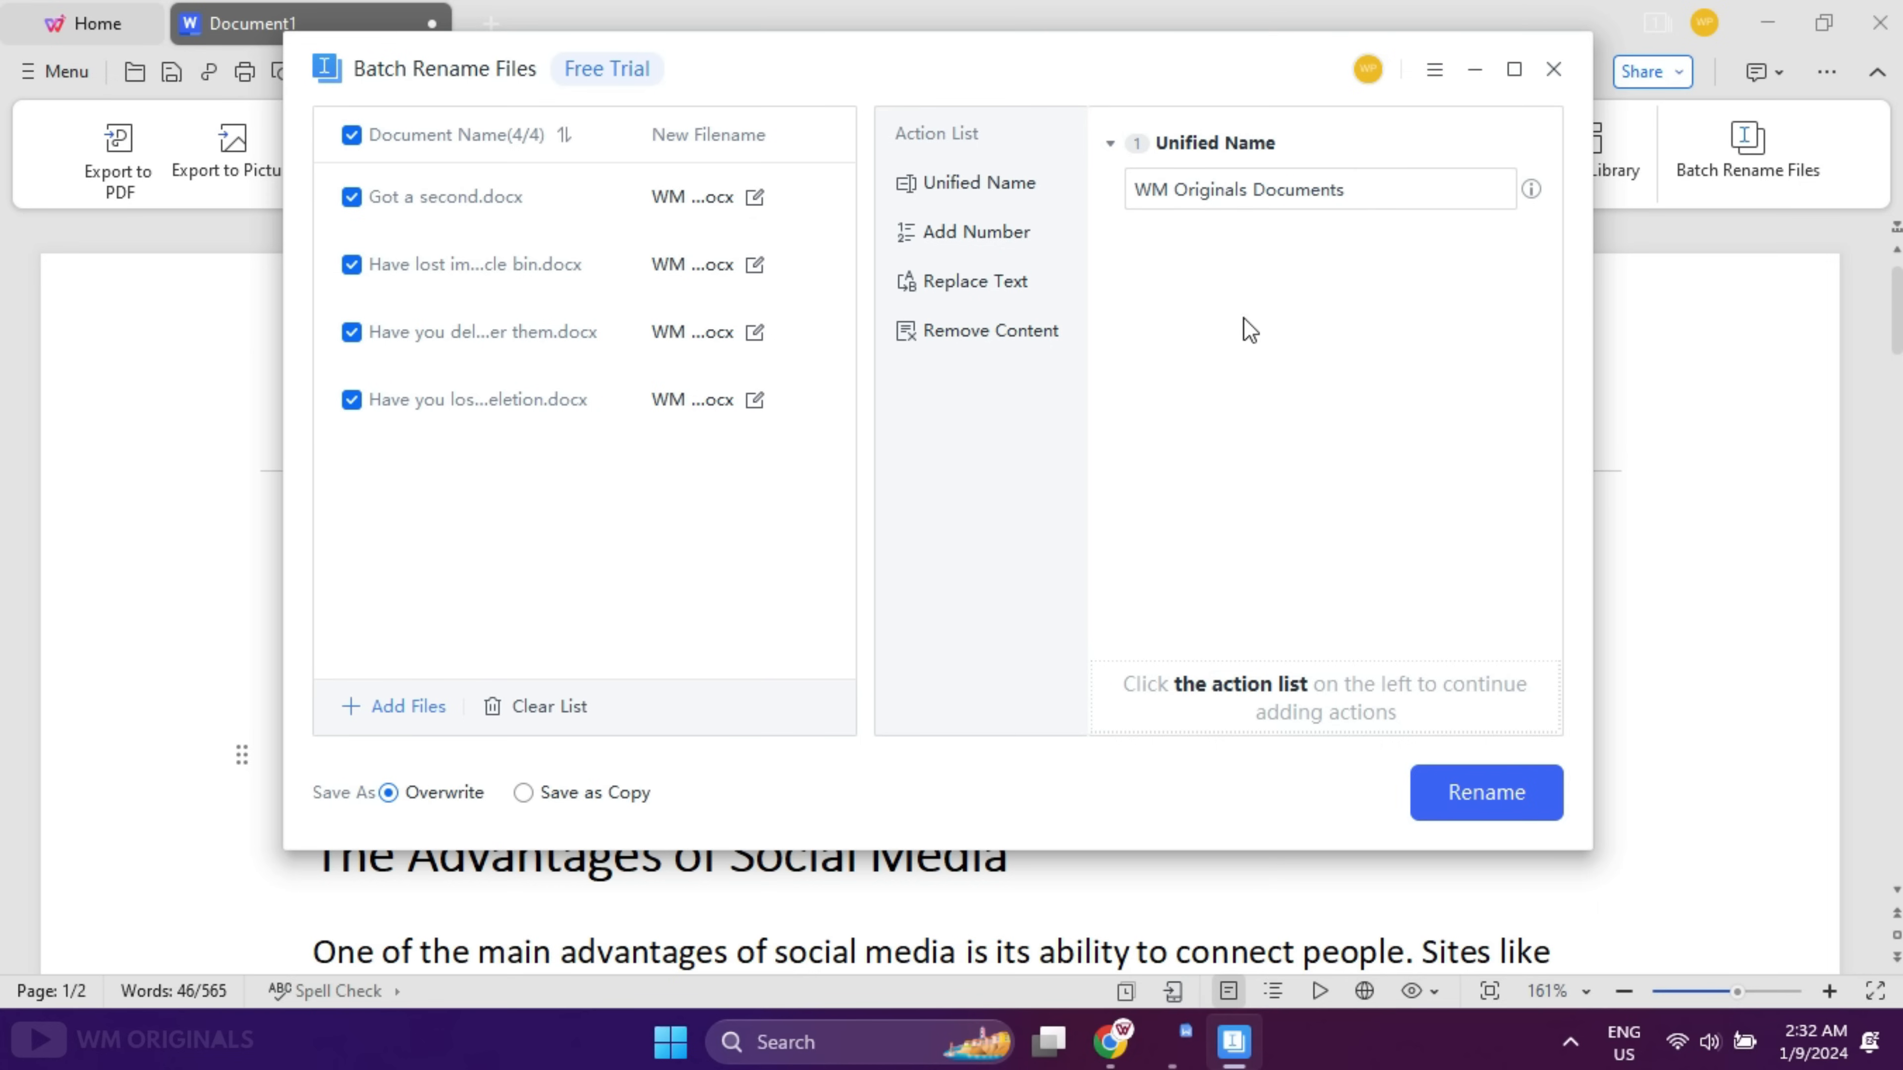
{"action": "left_click", "coordinate": [1007, 245]}
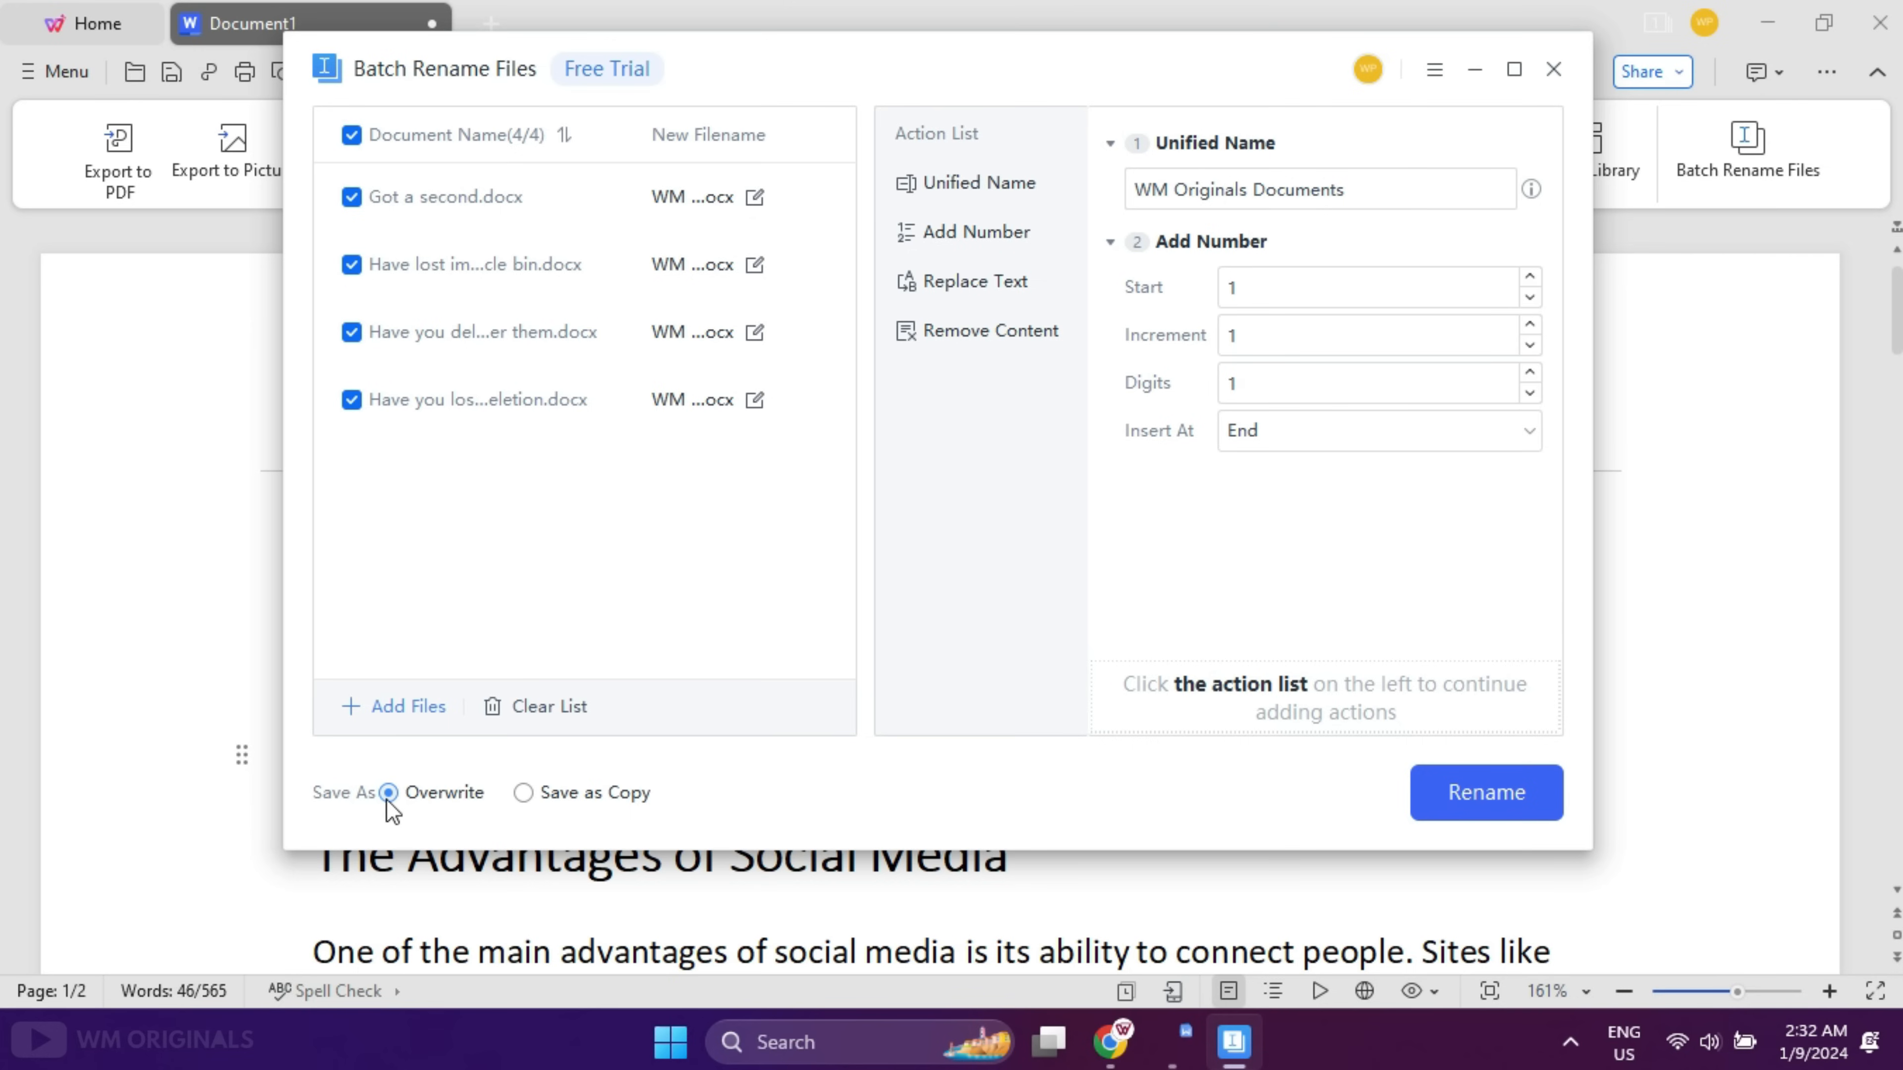
- Save the renamed files as copies on the Desktop, run the batch rename and dismiss the completion notice
{"action": "left_click", "coordinate": [541, 794]}
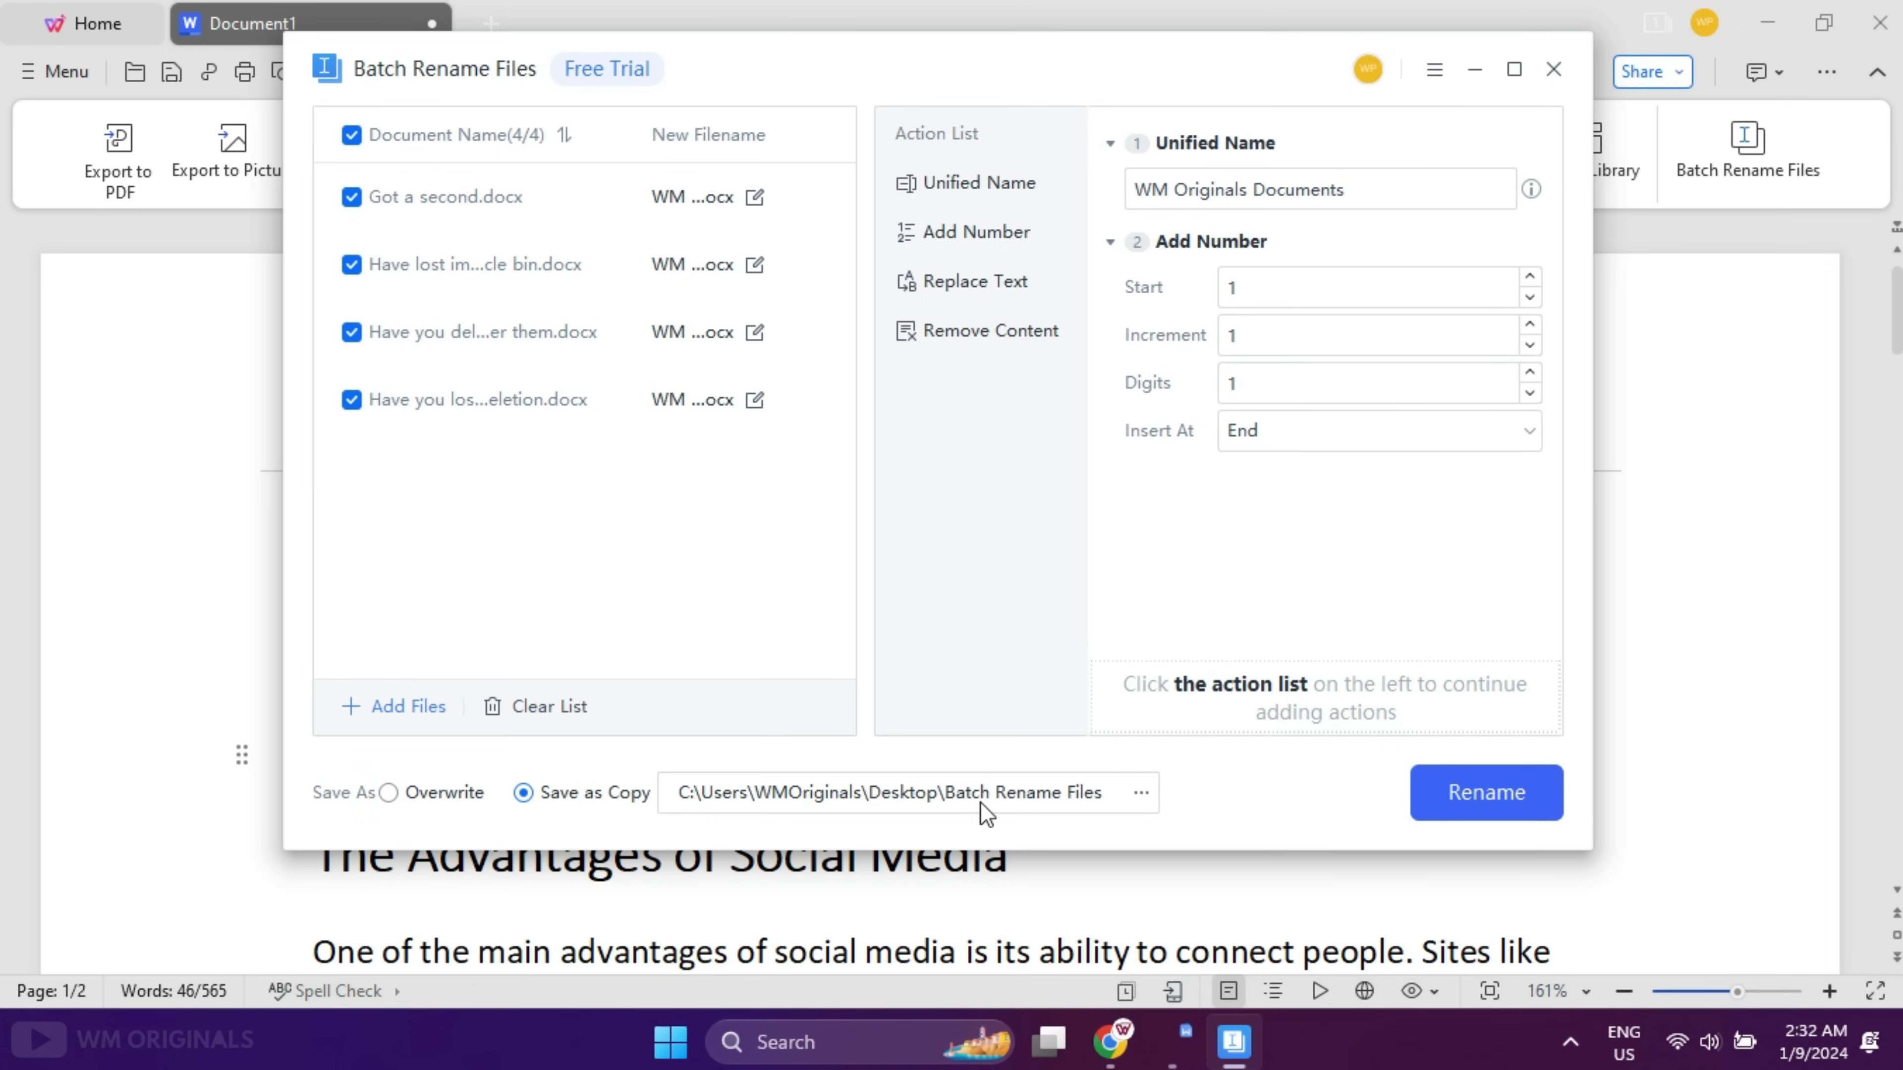
{"action": "left_click", "coordinate": [1140, 793]}
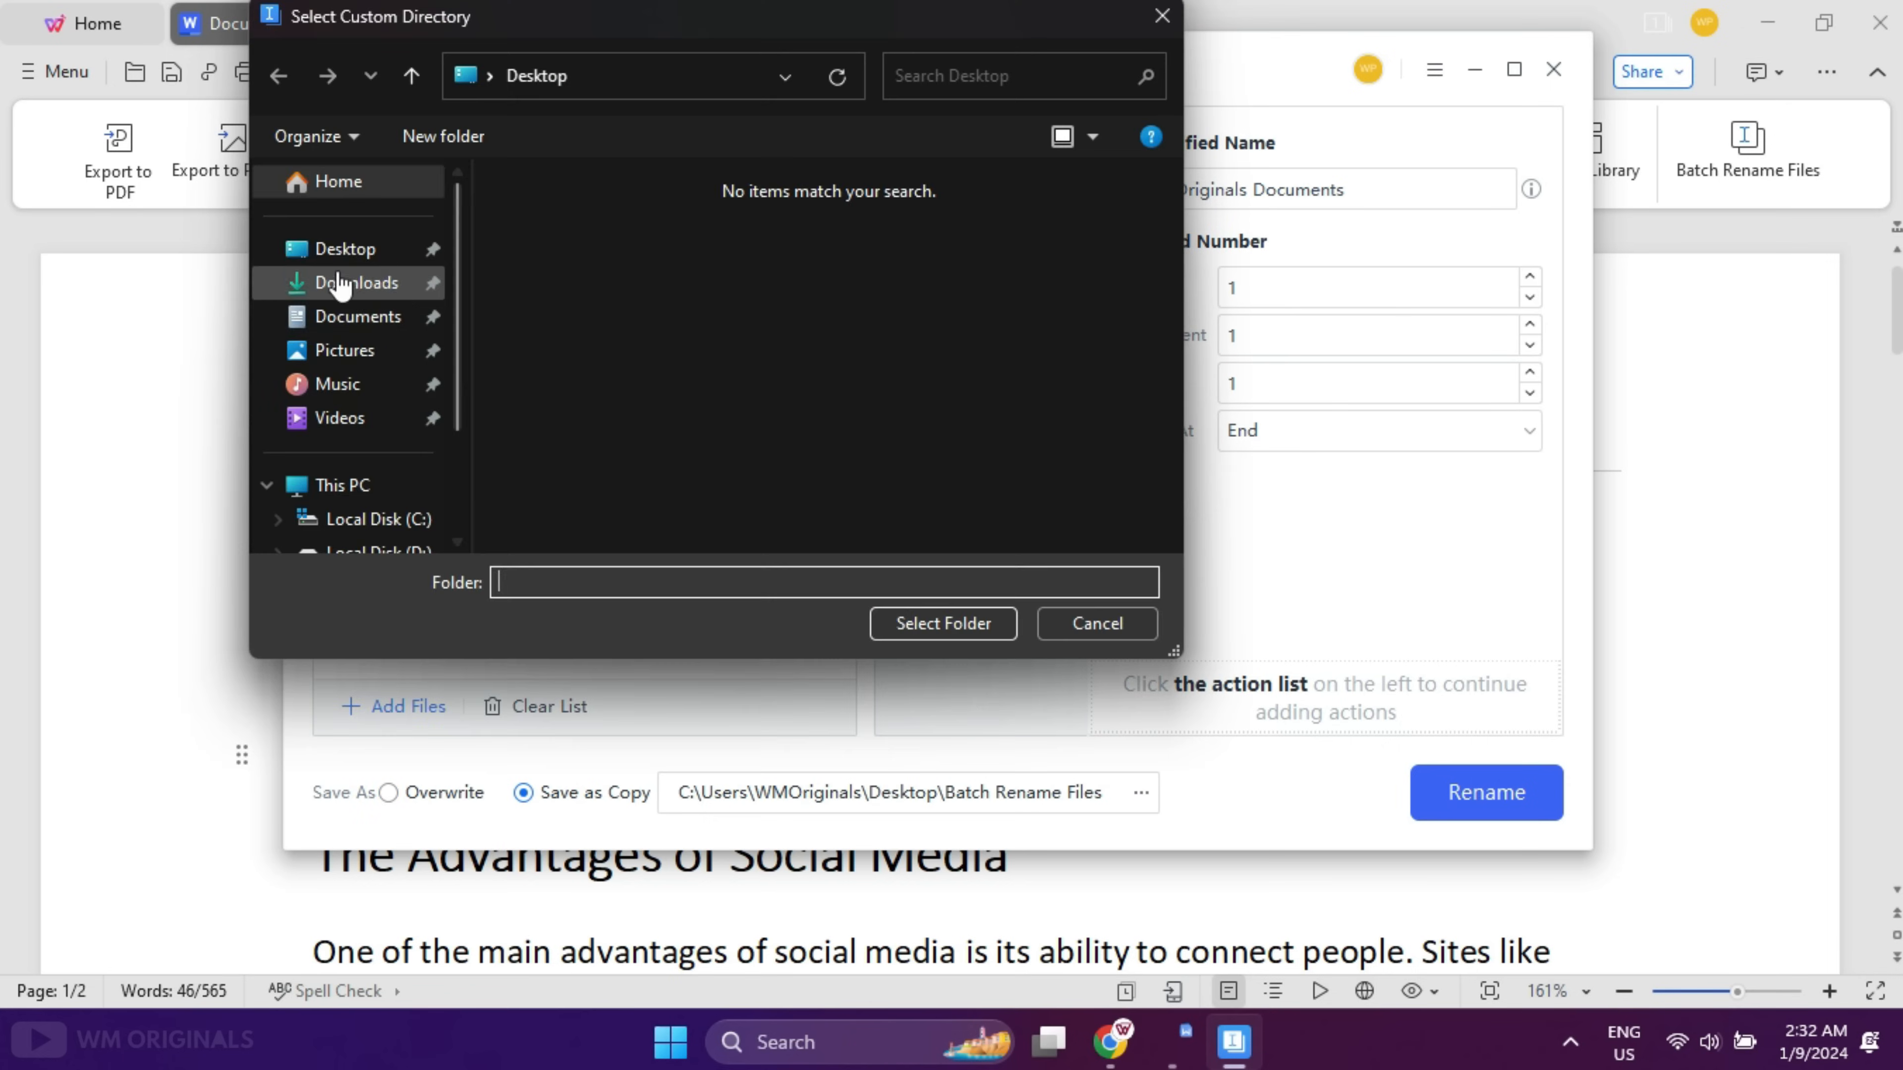
{"action": "left_click", "coordinate": [340, 247]}
{"action": "left_click", "coordinate": [932, 616]}
{"action": "left_click", "coordinate": [1468, 804]}
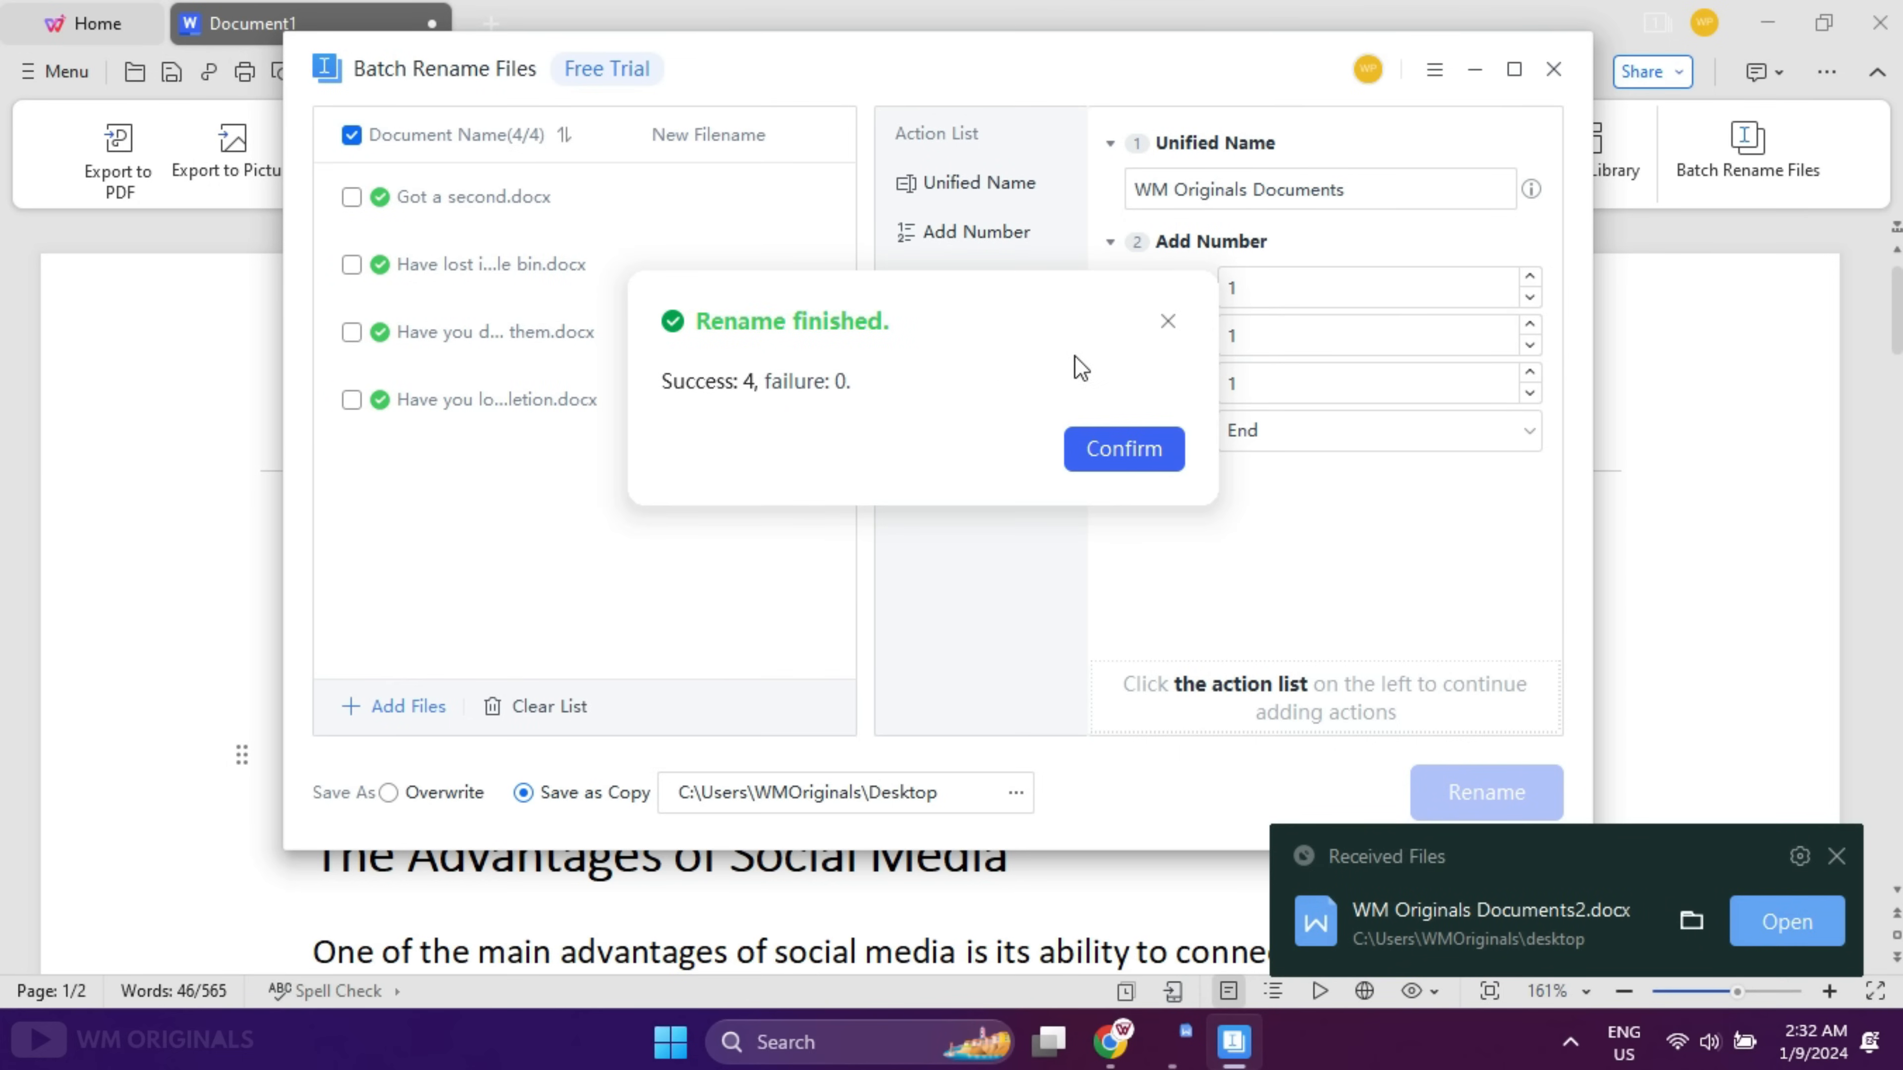
{"action": "left_click", "coordinate": [1140, 449]}
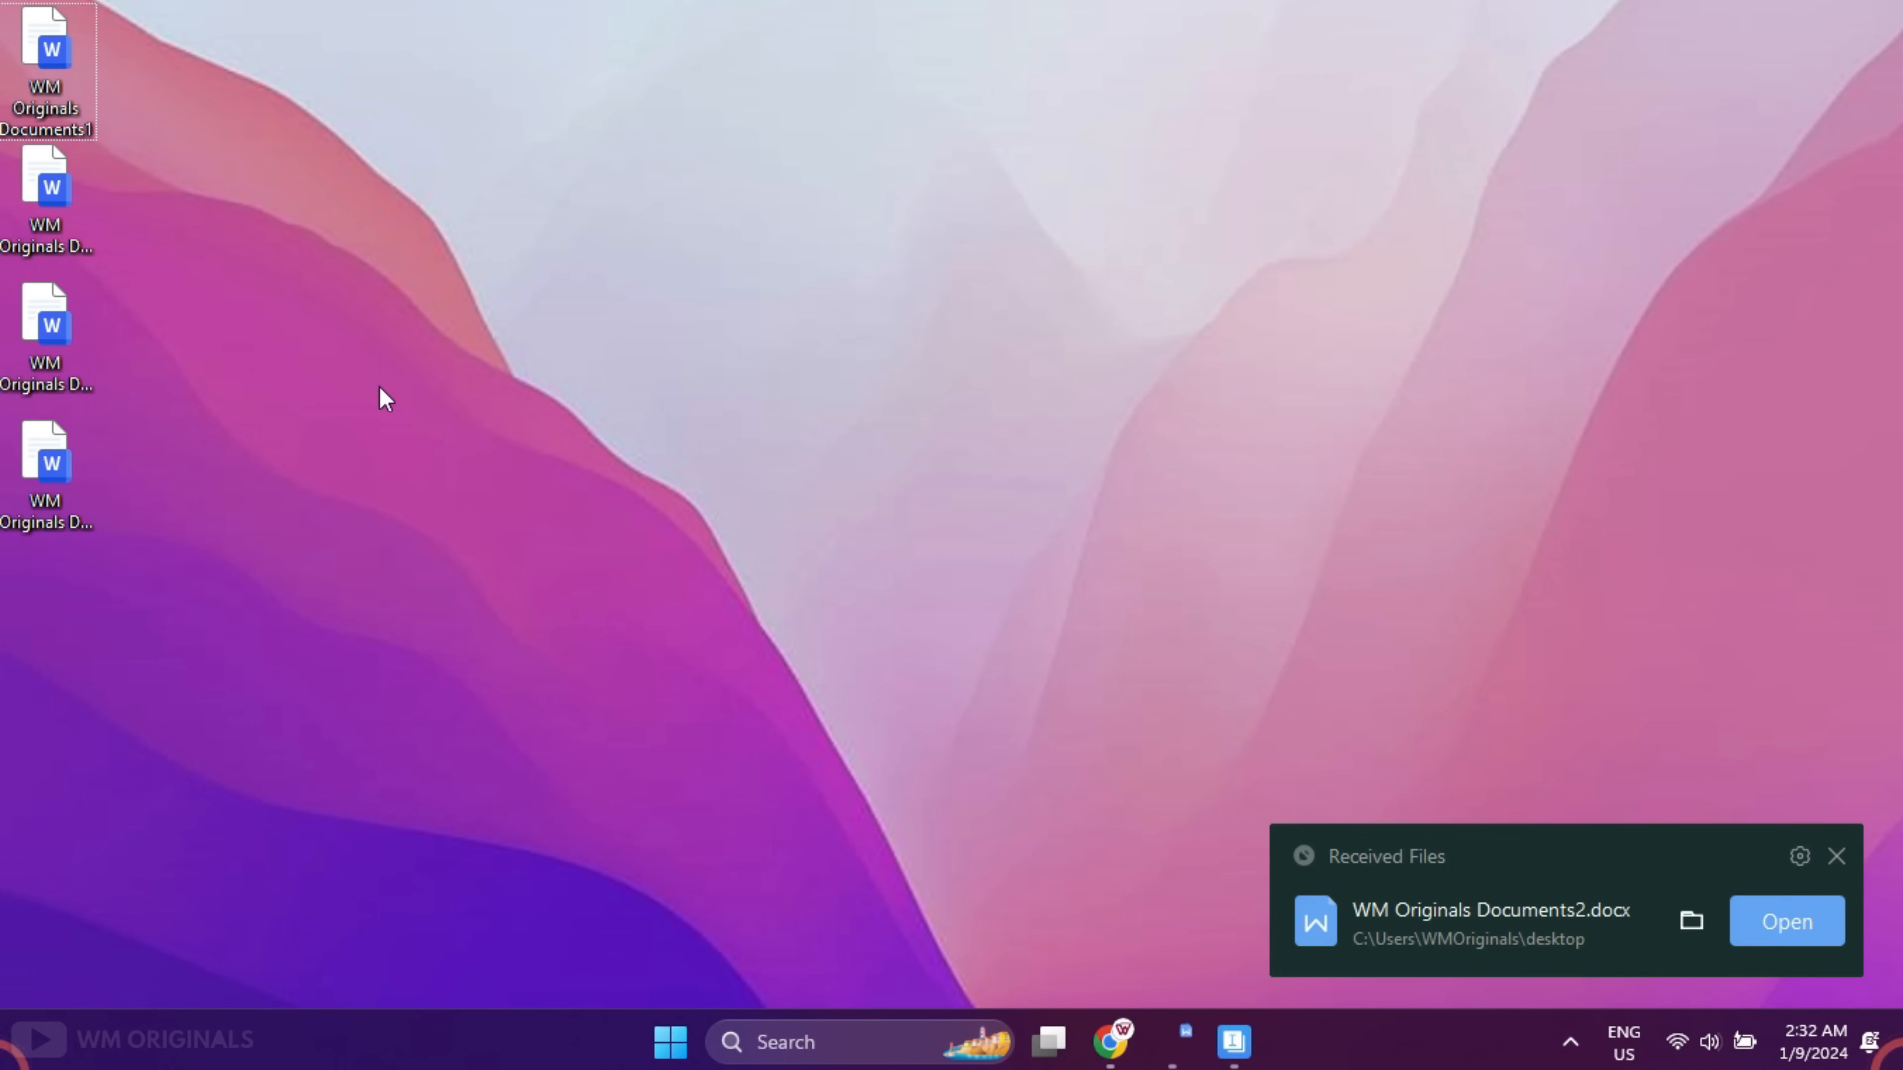
- Check the names of the renamed document copies on the desktop
{"action": "left_click", "coordinate": [259, 364]}
{"action": "left_click", "coordinate": [56, 108]}
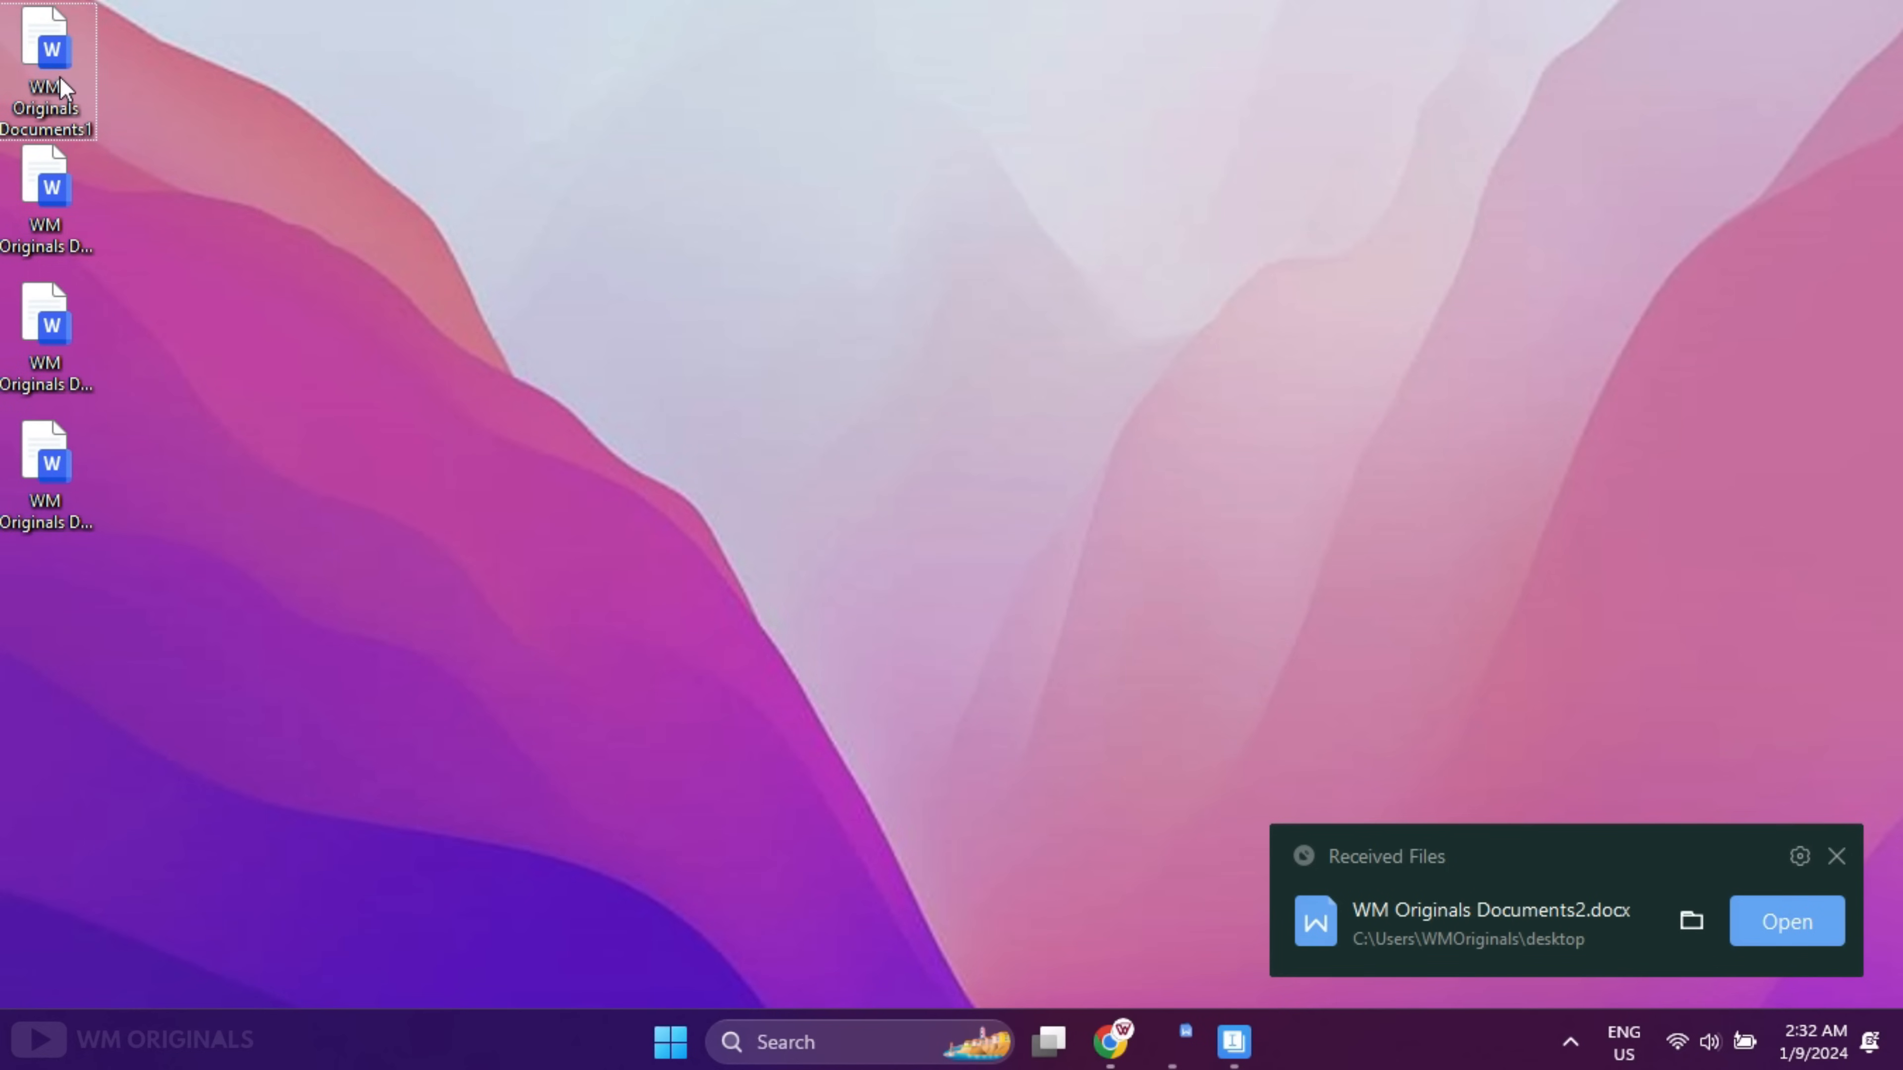
{"action": "left_click", "coordinate": [47, 184]}
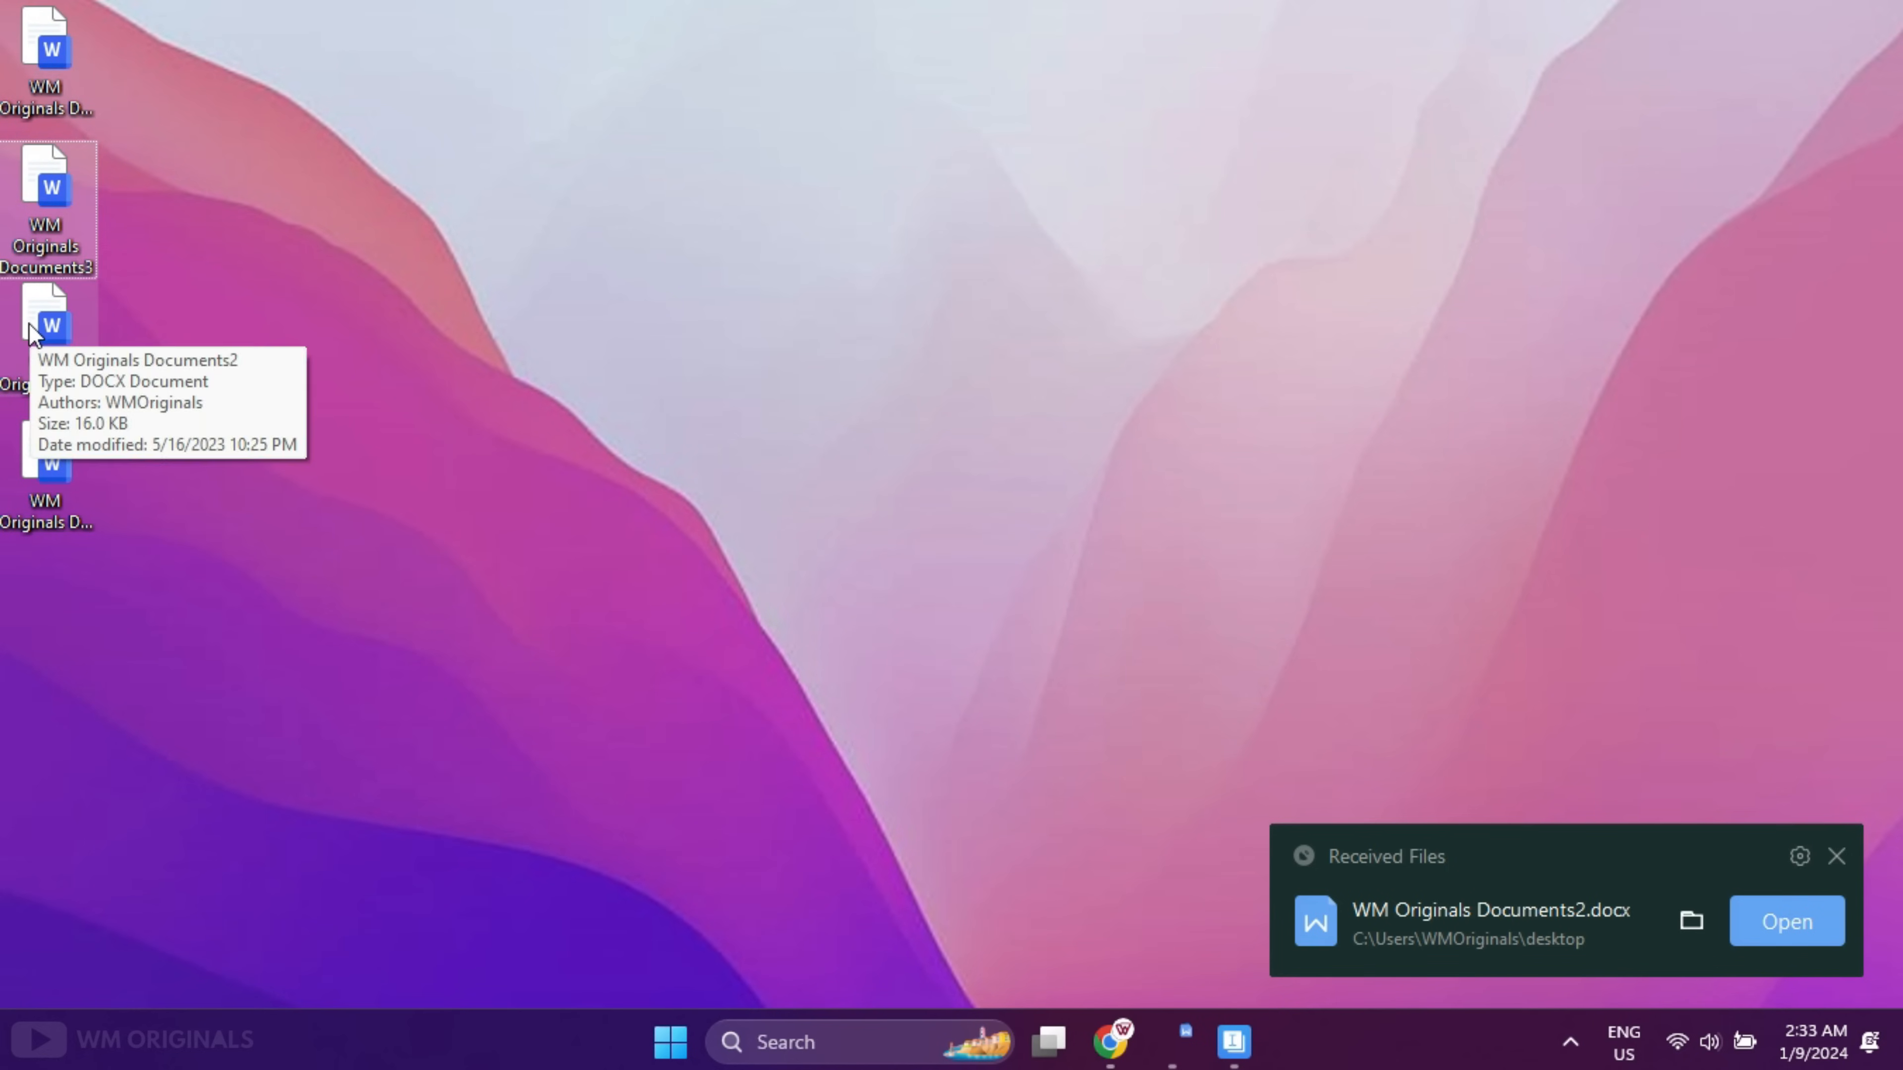
{"action": "left_click", "coordinate": [45, 449]}
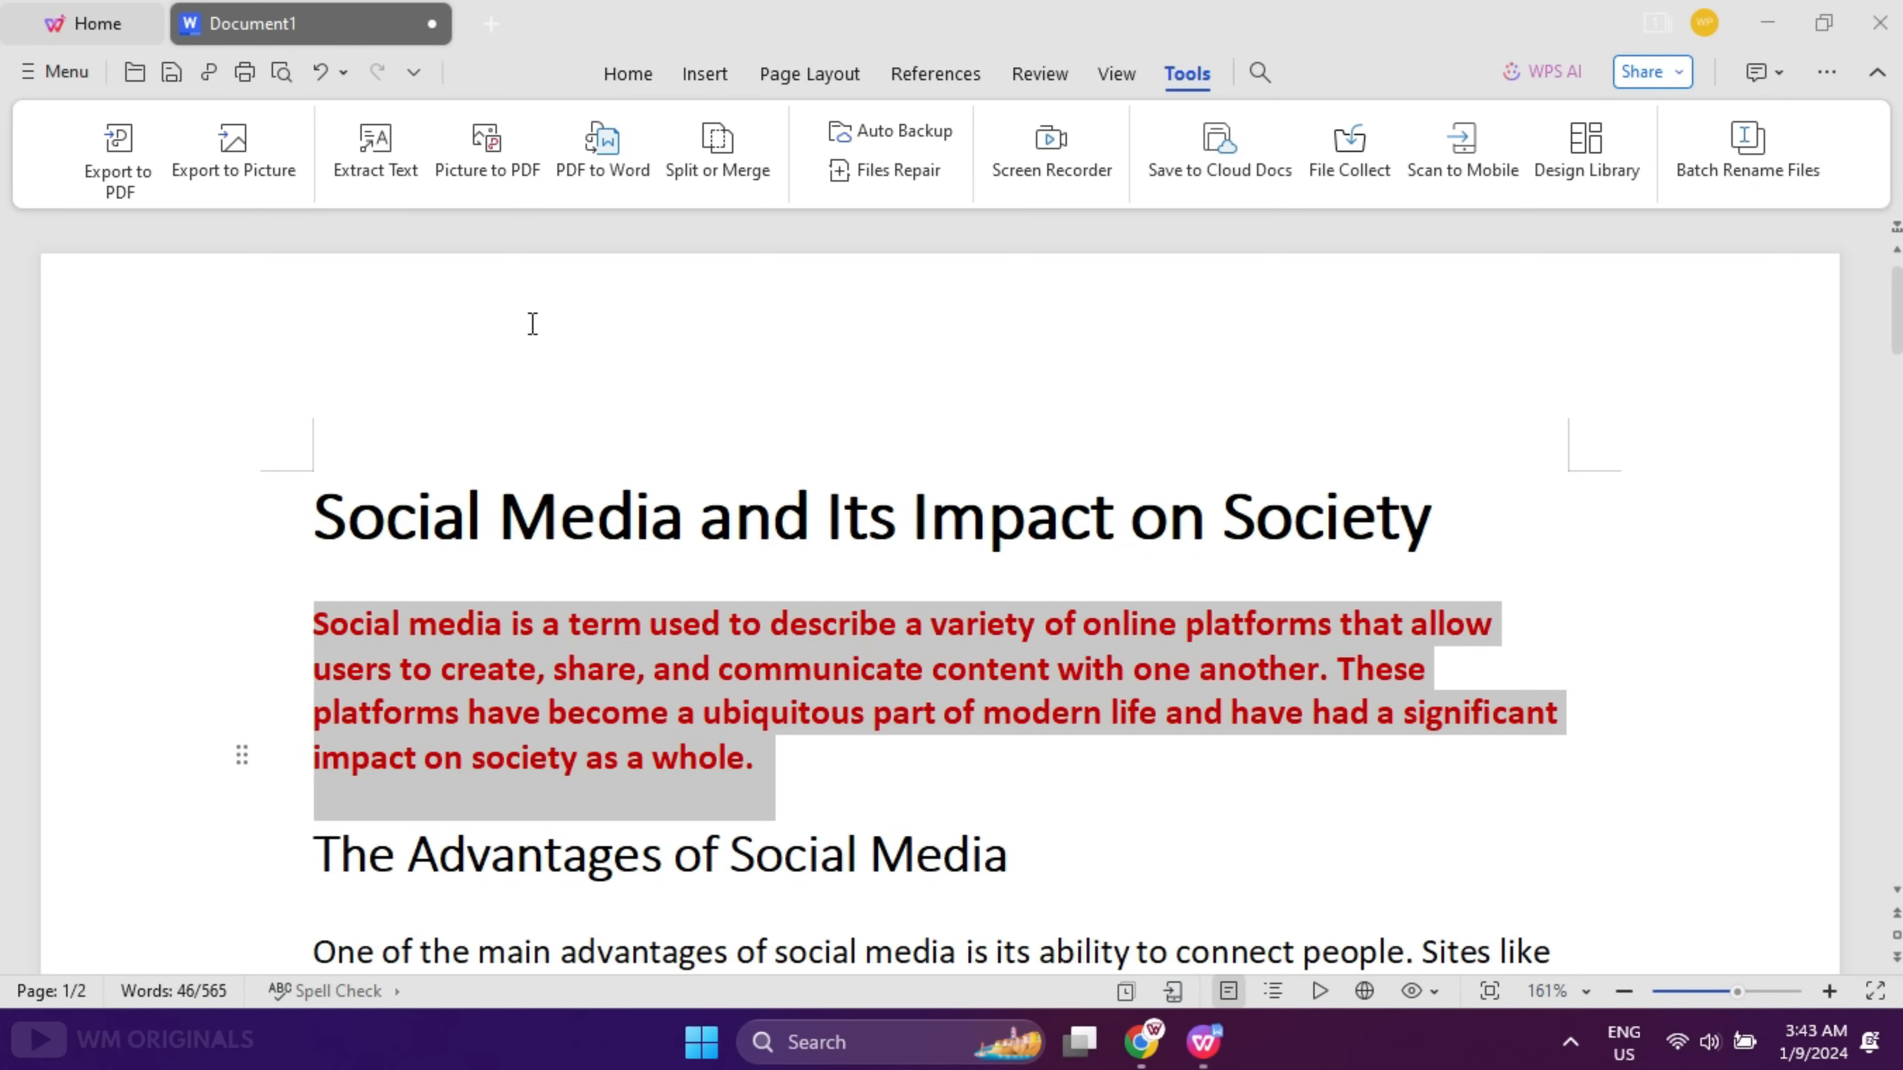
- Open the Sheets template gallery from the WPS Office start page and browse the Education templates
{"action": "left_click", "coordinate": [86, 23]}
{"action": "left_click", "coordinate": [62, 698]}
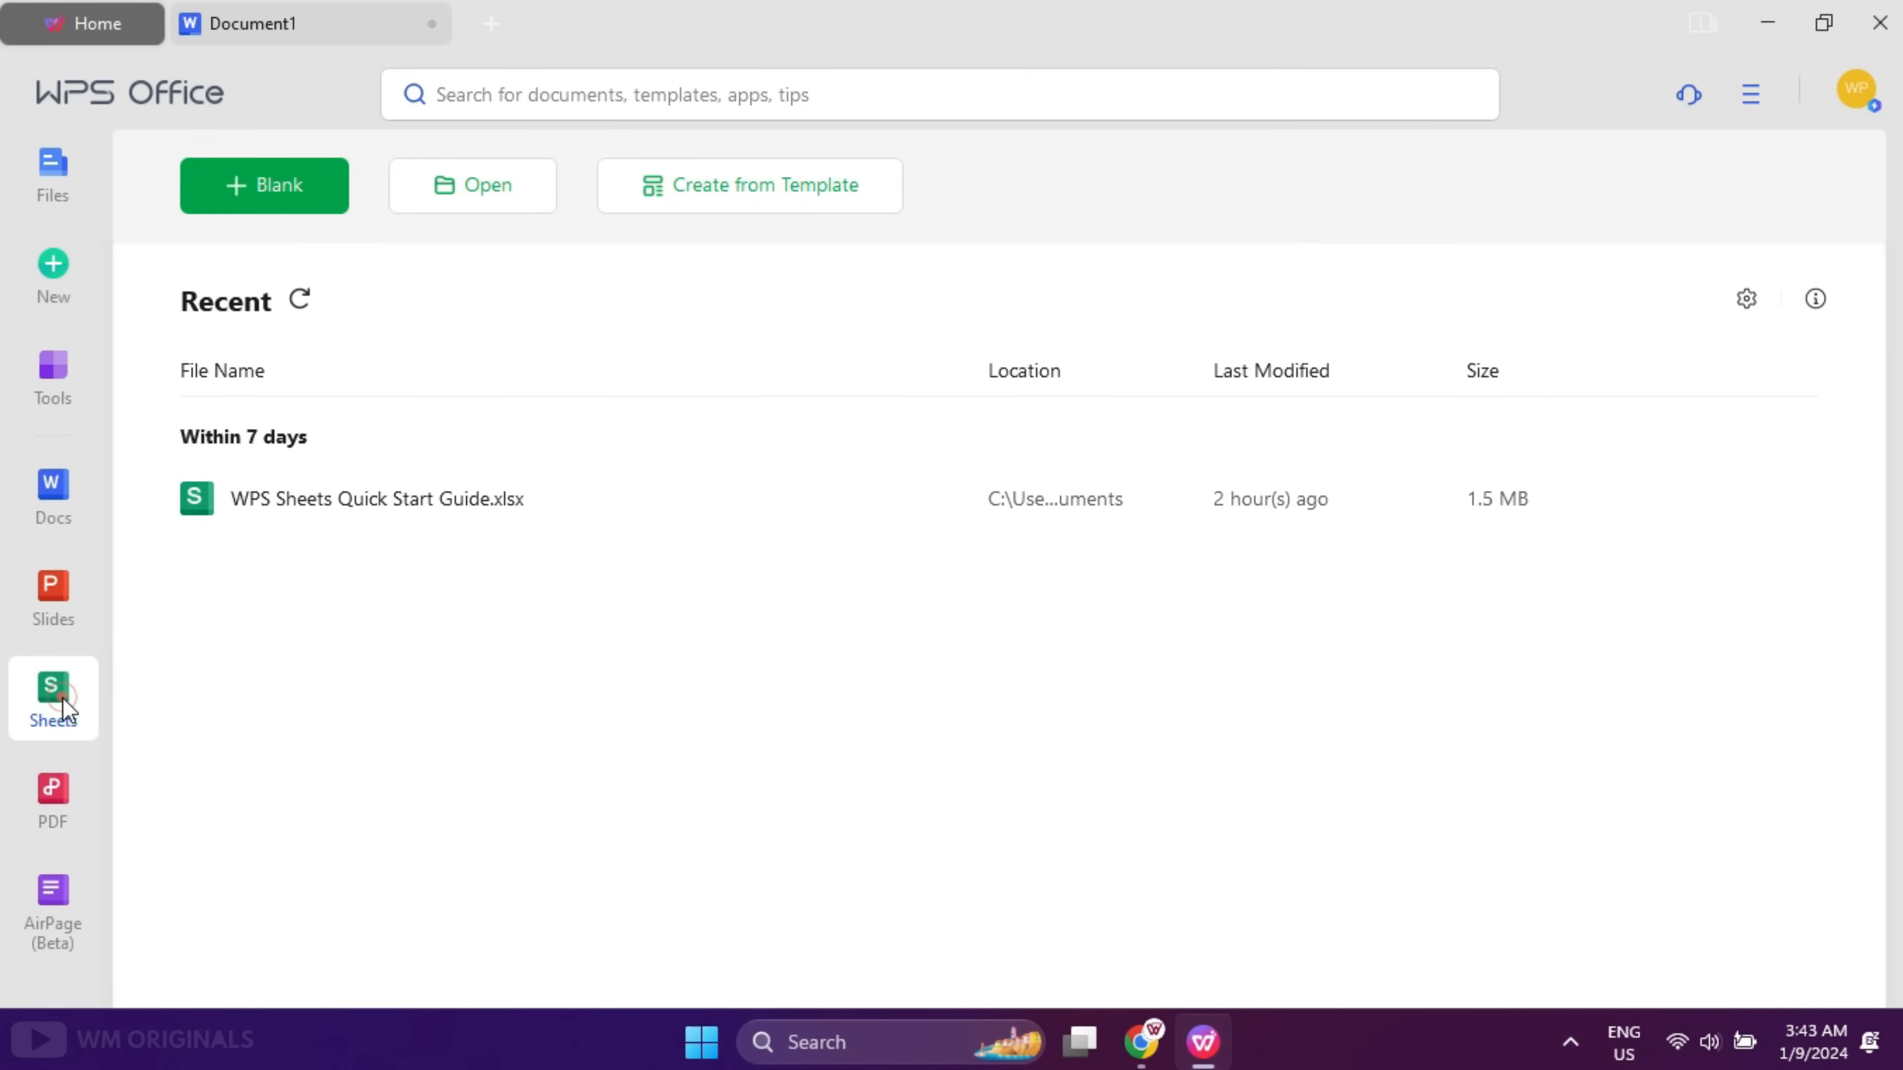
{"action": "left_click", "coordinate": [779, 201]}
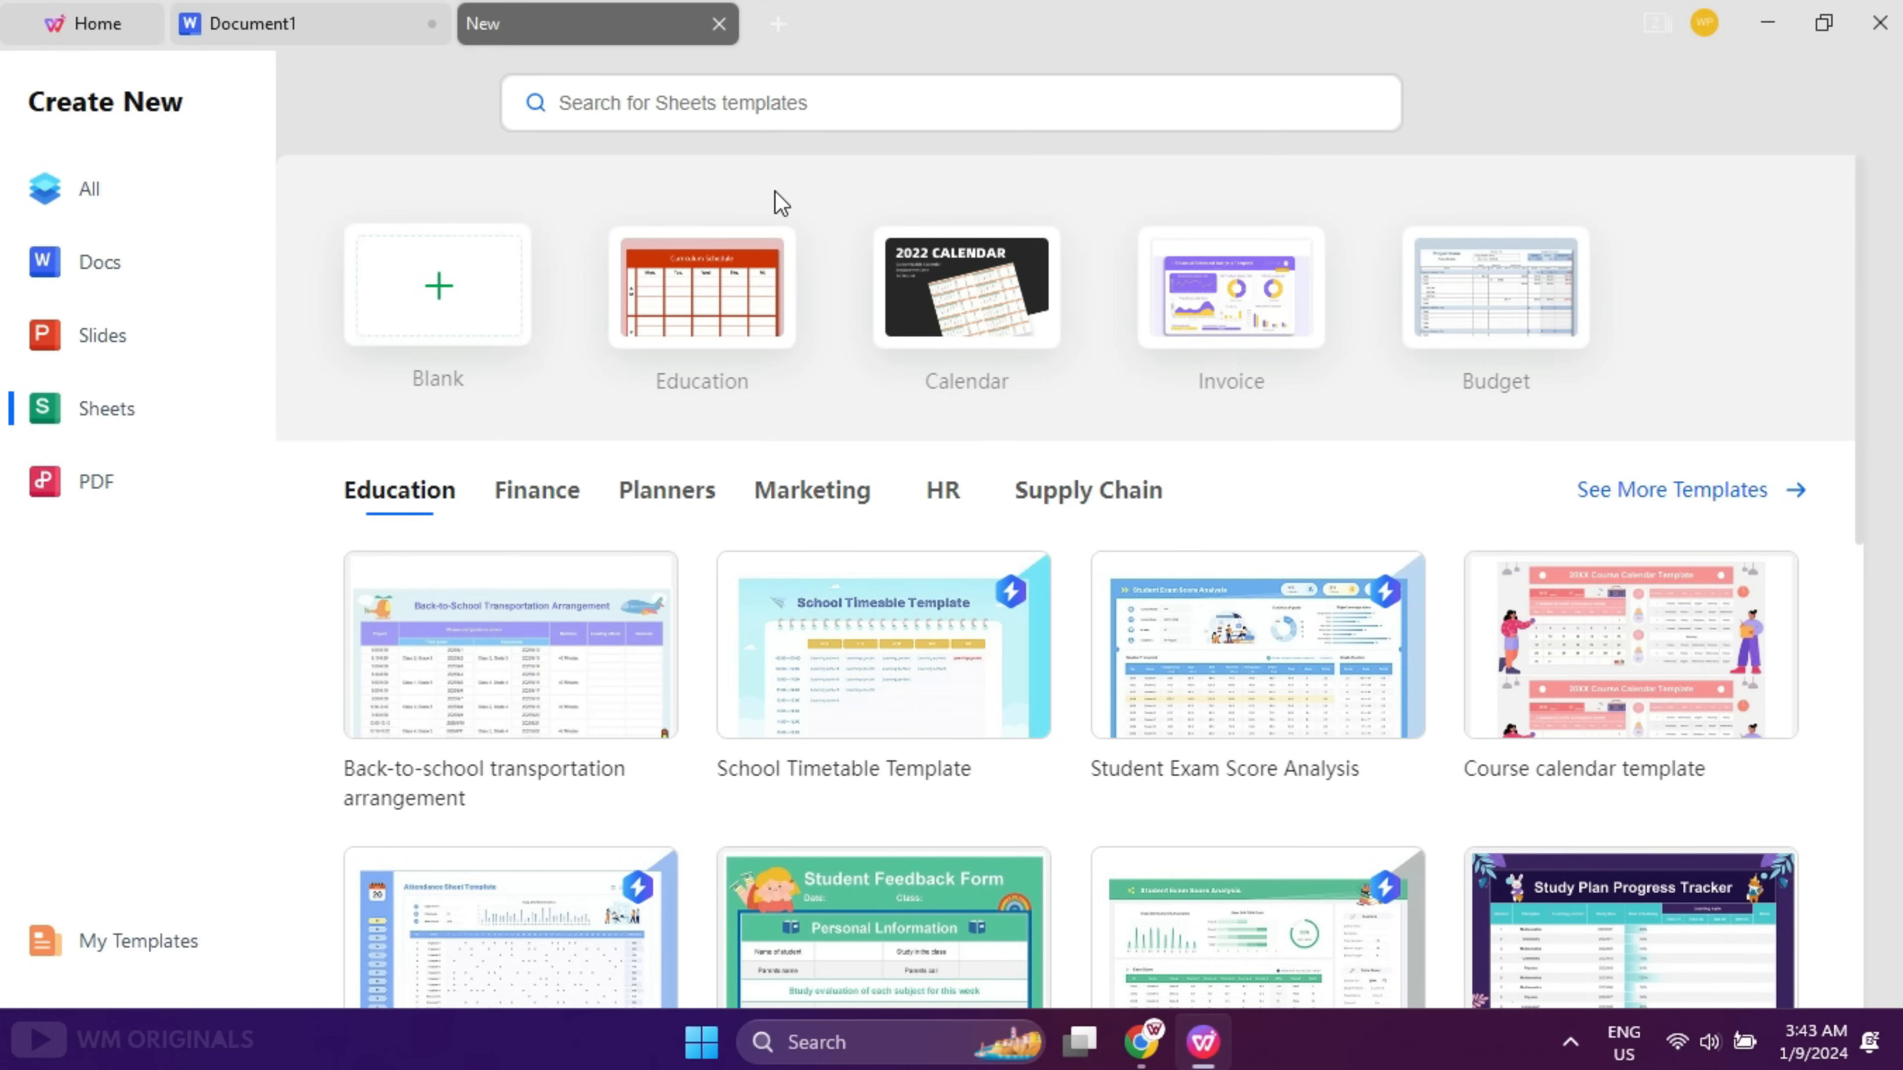
{"action": "scroll", "coordinate": [645, 666], "scroll_direction": "down", "scroll_amount": 10}
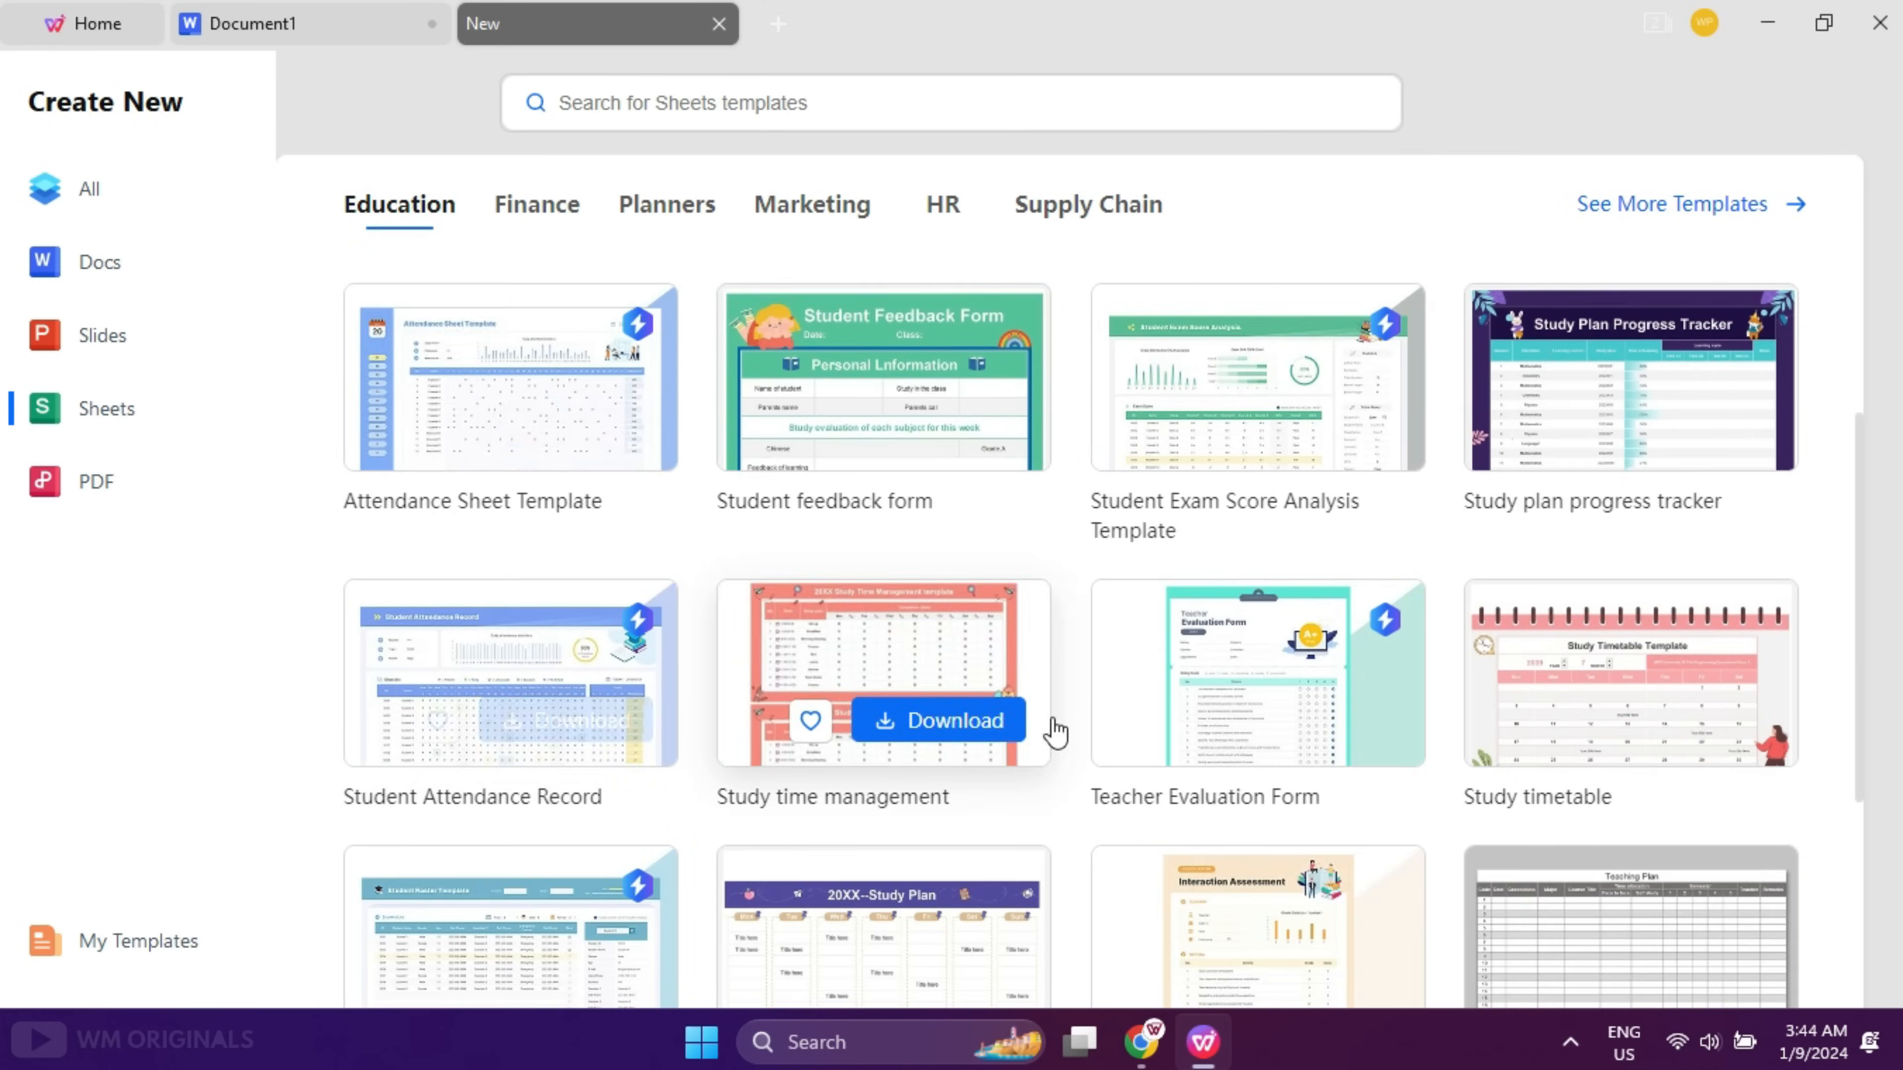
{"action": "scroll", "coordinate": [684, 702], "scroll_direction": "down", "scroll_amount": 4}
{"action": "scroll", "coordinate": [697, 697], "scroll_direction": "up", "scroll_amount": 6}
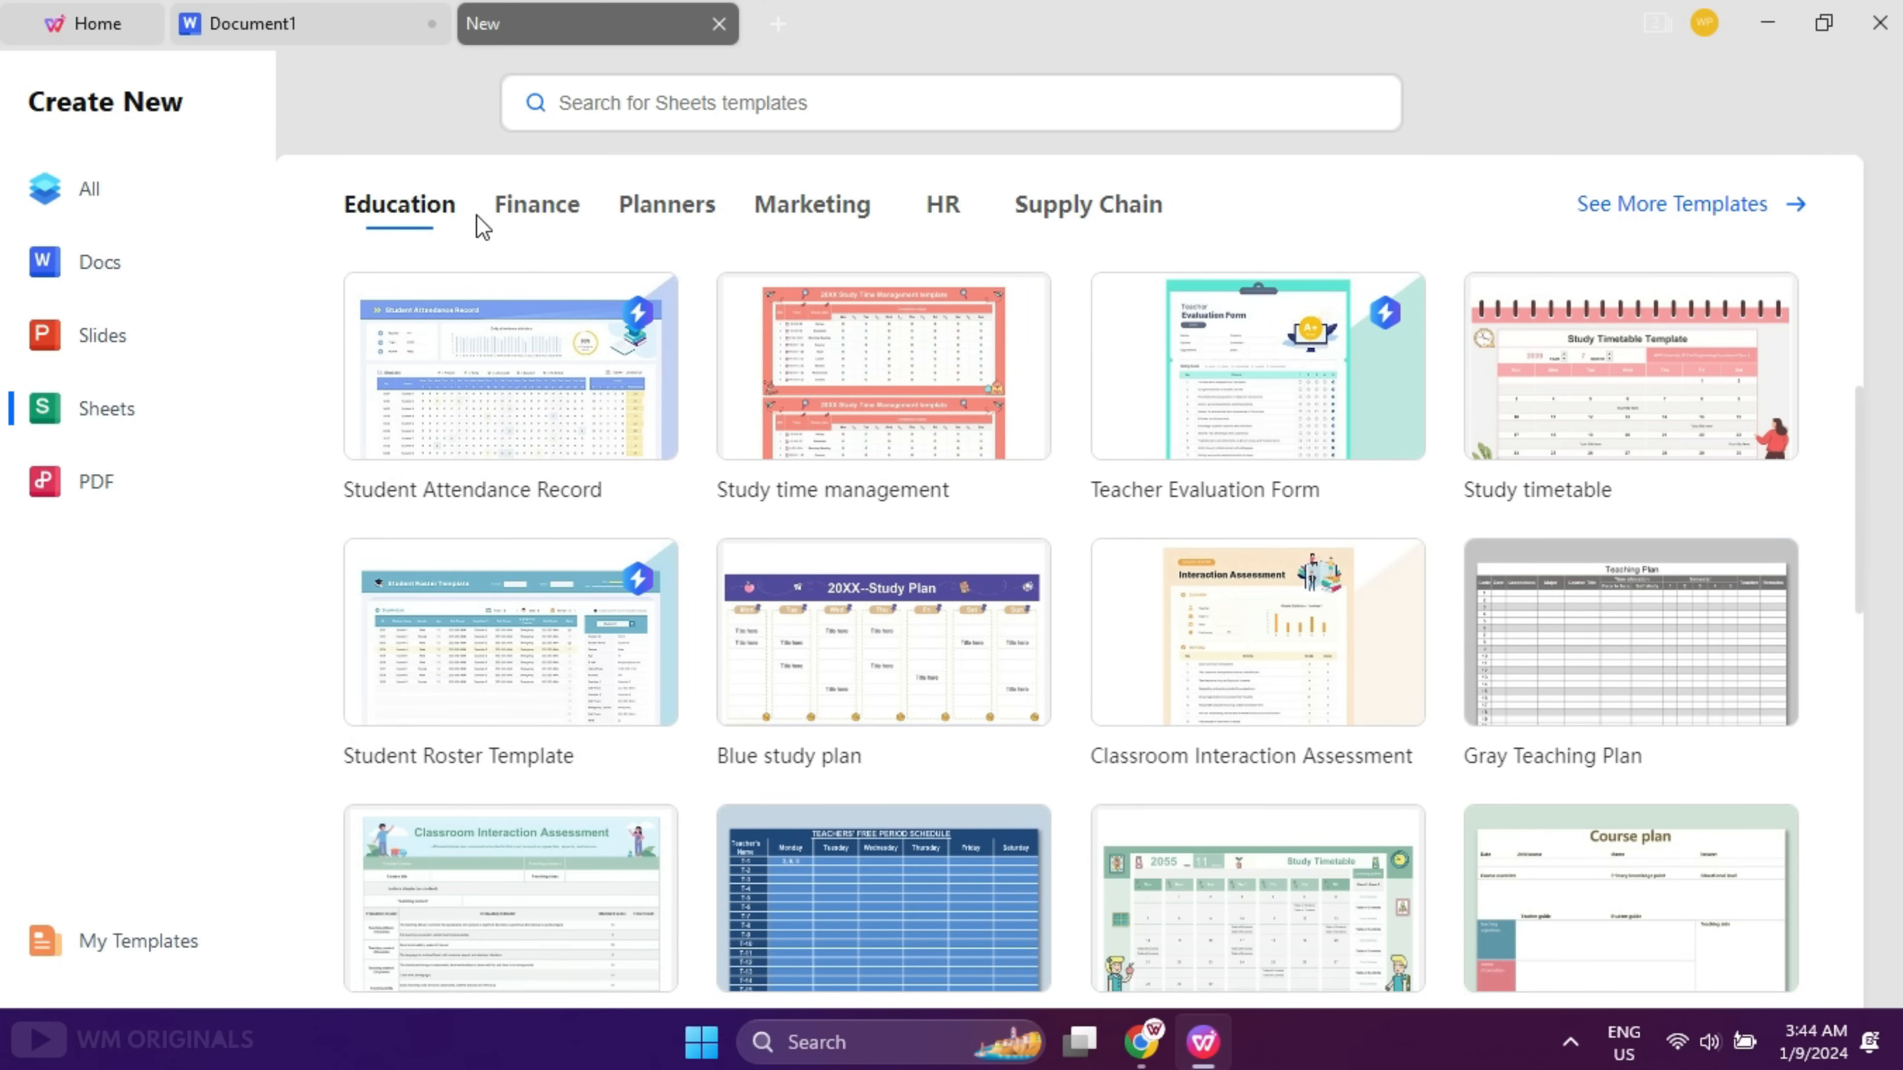
- Browse the Finance, Planners, Marketing, HR and Supply Chain spreadsheet templates
{"action": "left_click", "coordinate": [552, 210]}
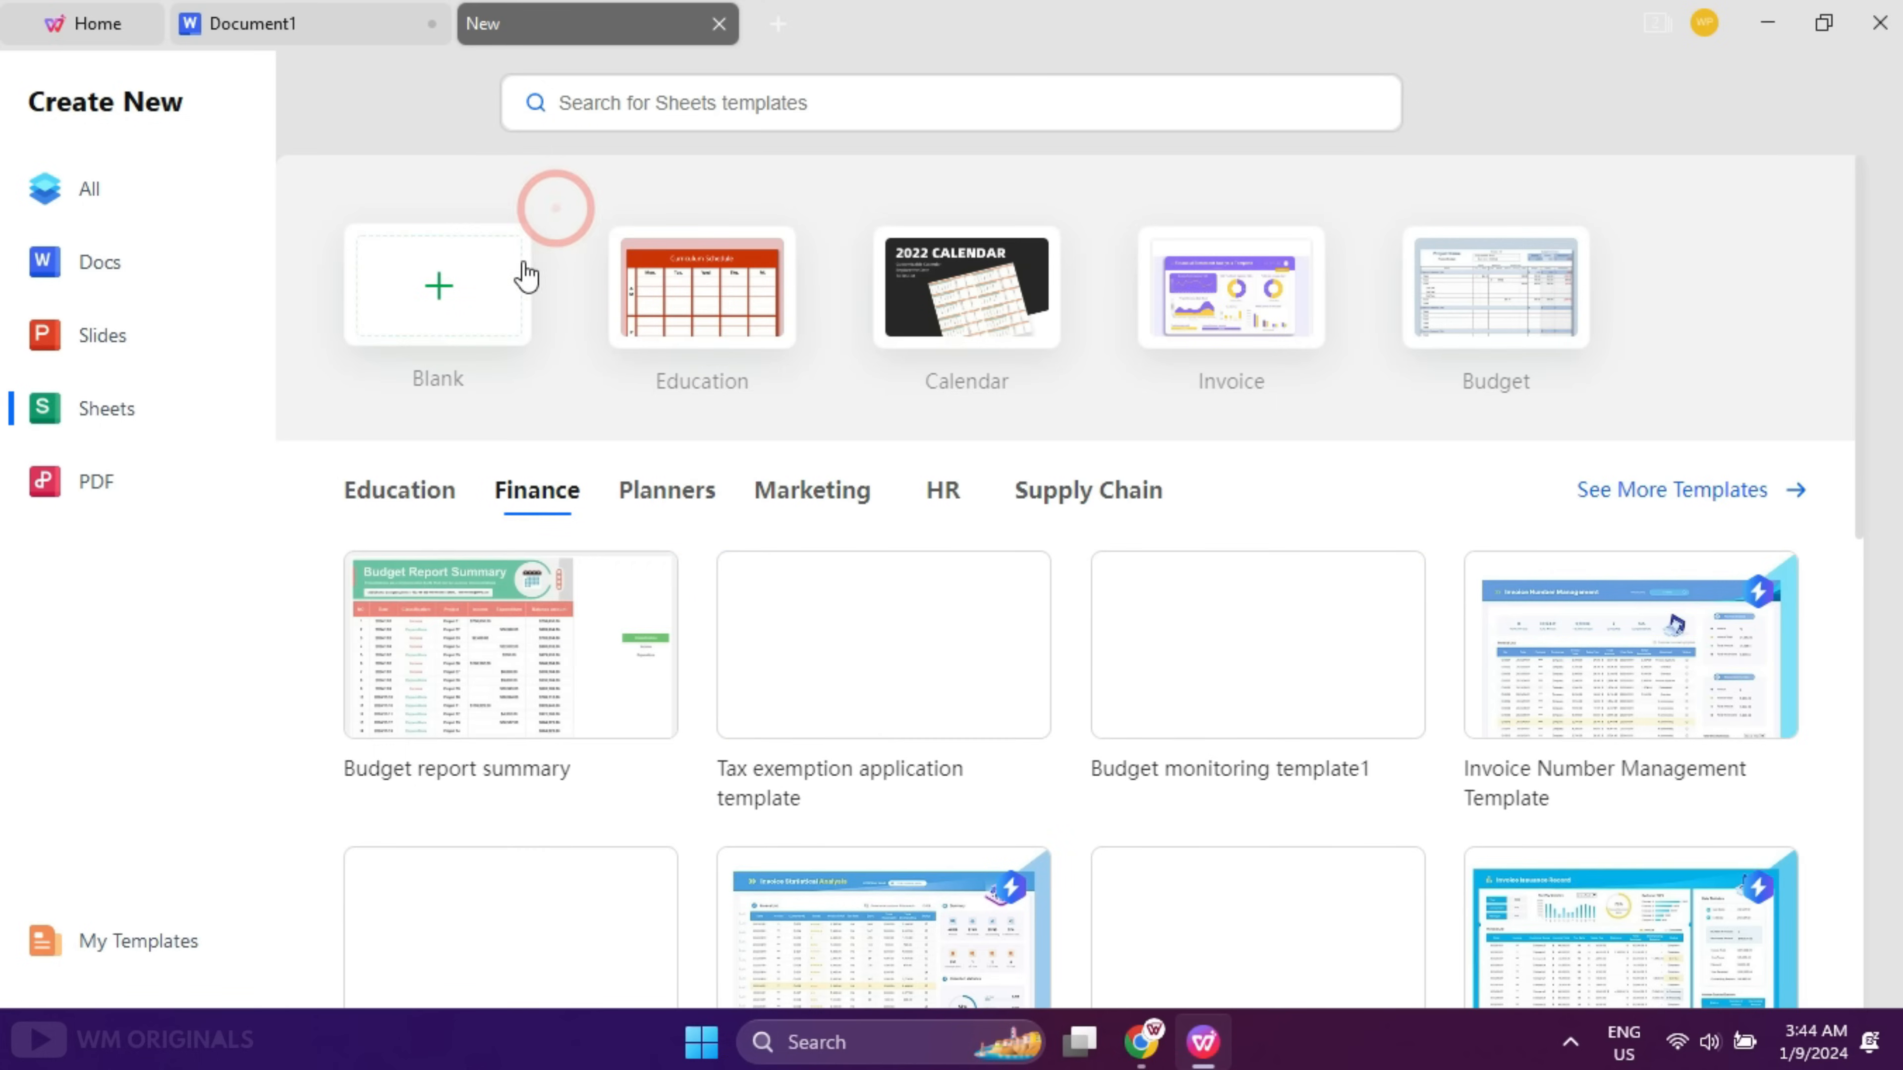
{"action": "scroll", "coordinate": [691, 658], "scroll_direction": "down", "scroll_amount": 5}
{"action": "left_click", "coordinate": [672, 210]}
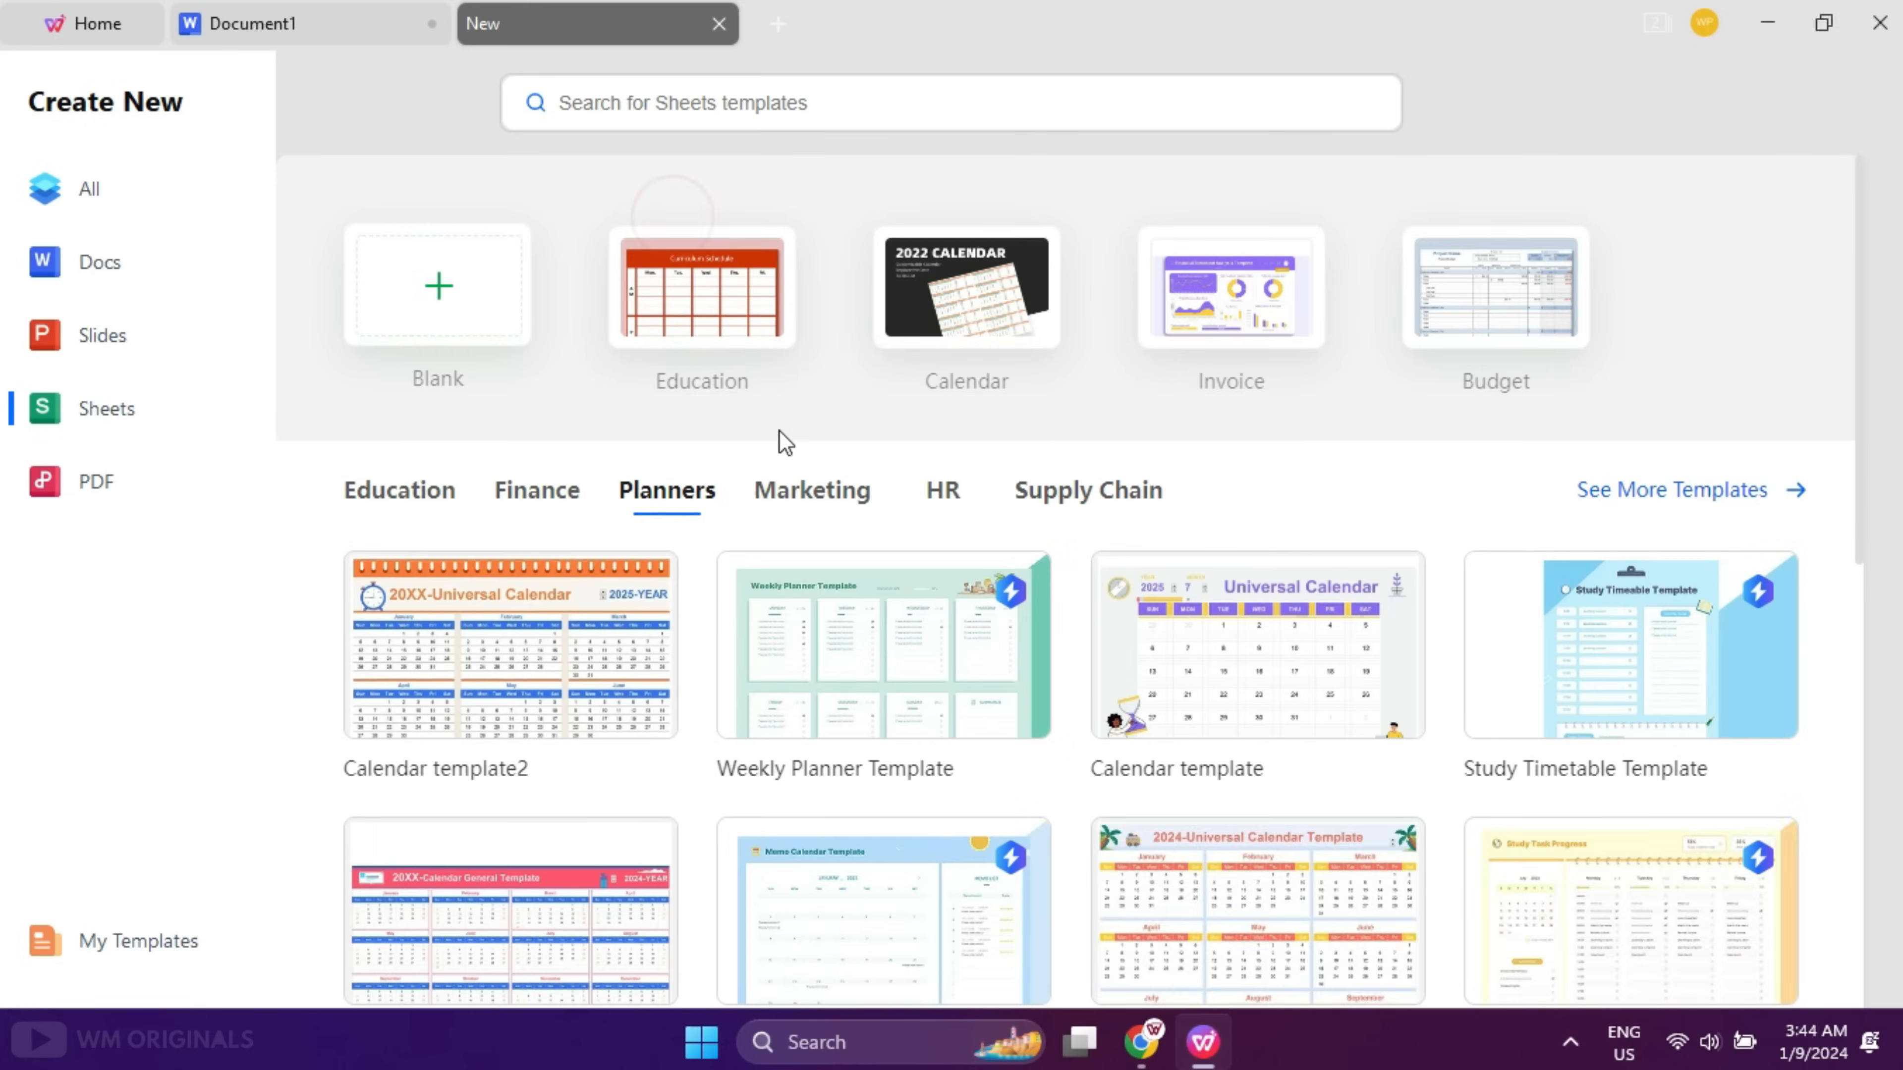
{"action": "left_click", "coordinate": [805, 491]}
{"action": "left_click", "coordinate": [938, 499]}
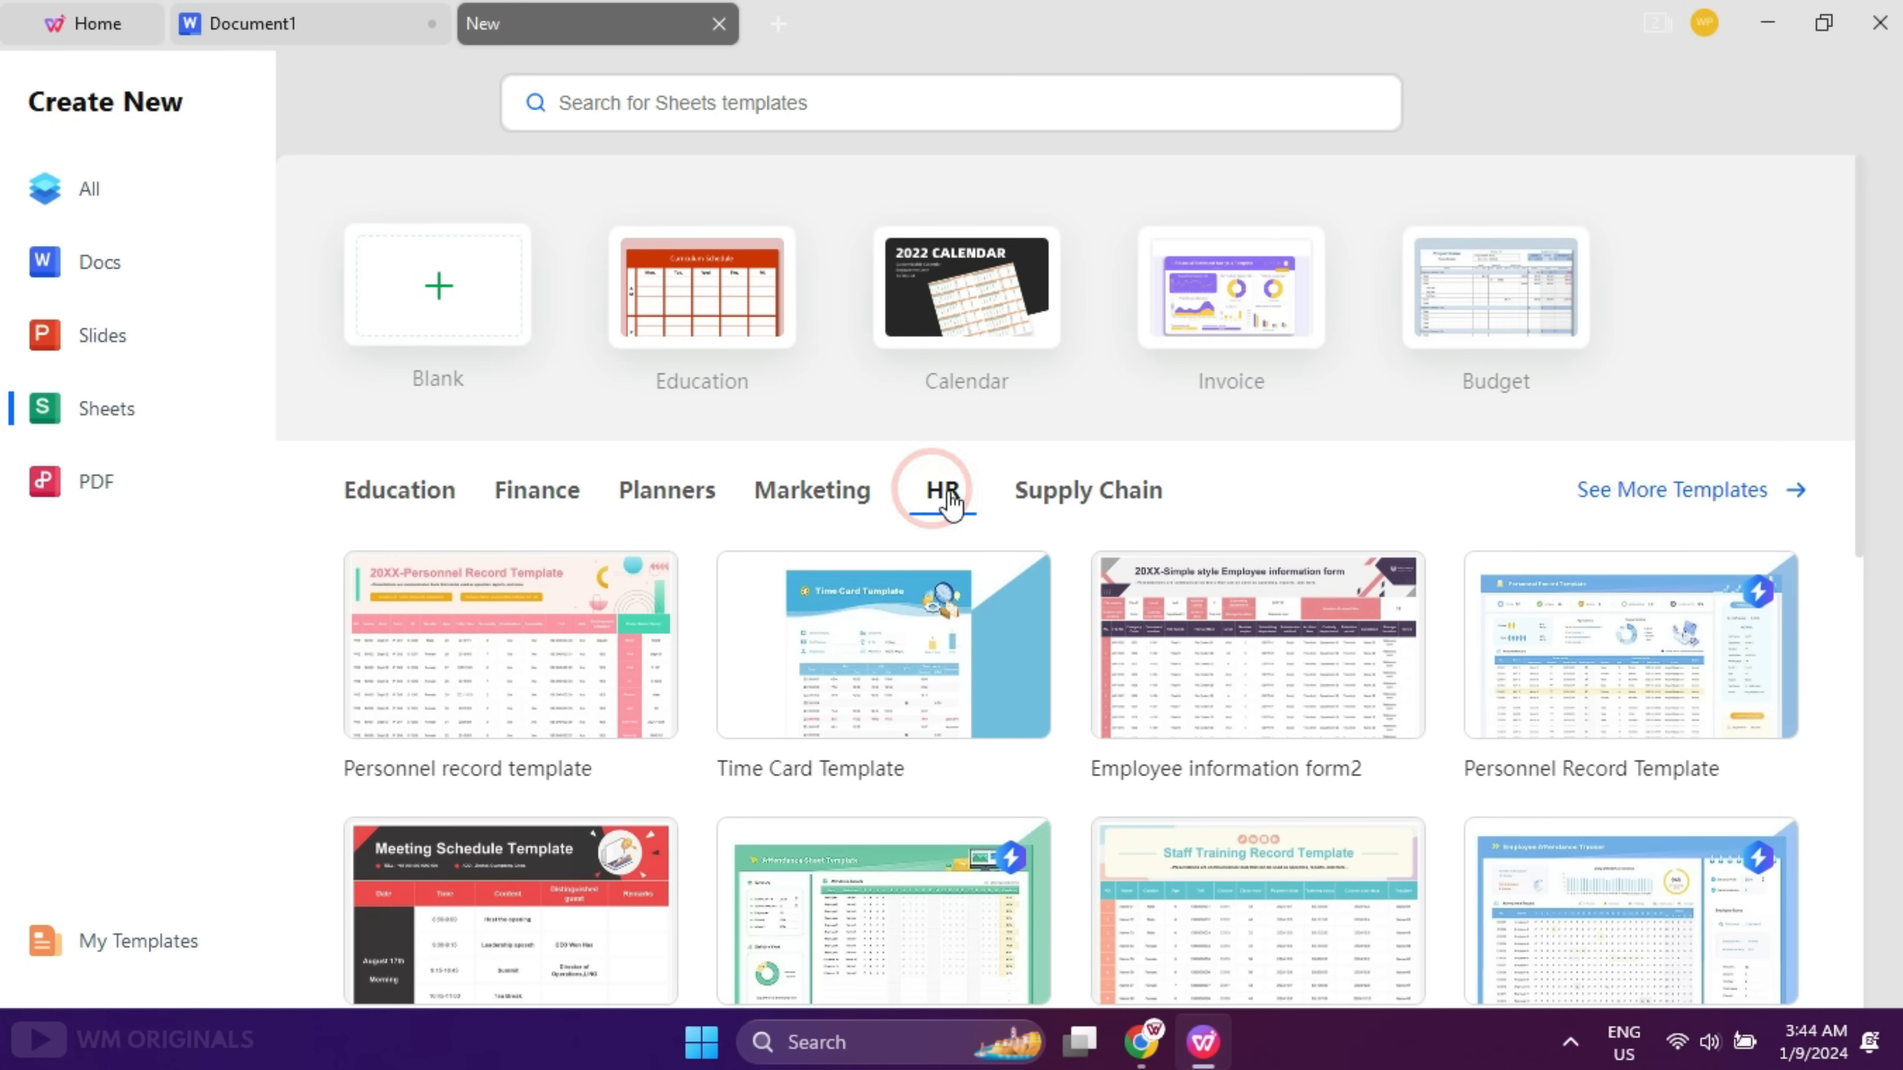
{"action": "left_click", "coordinate": [1096, 499]}
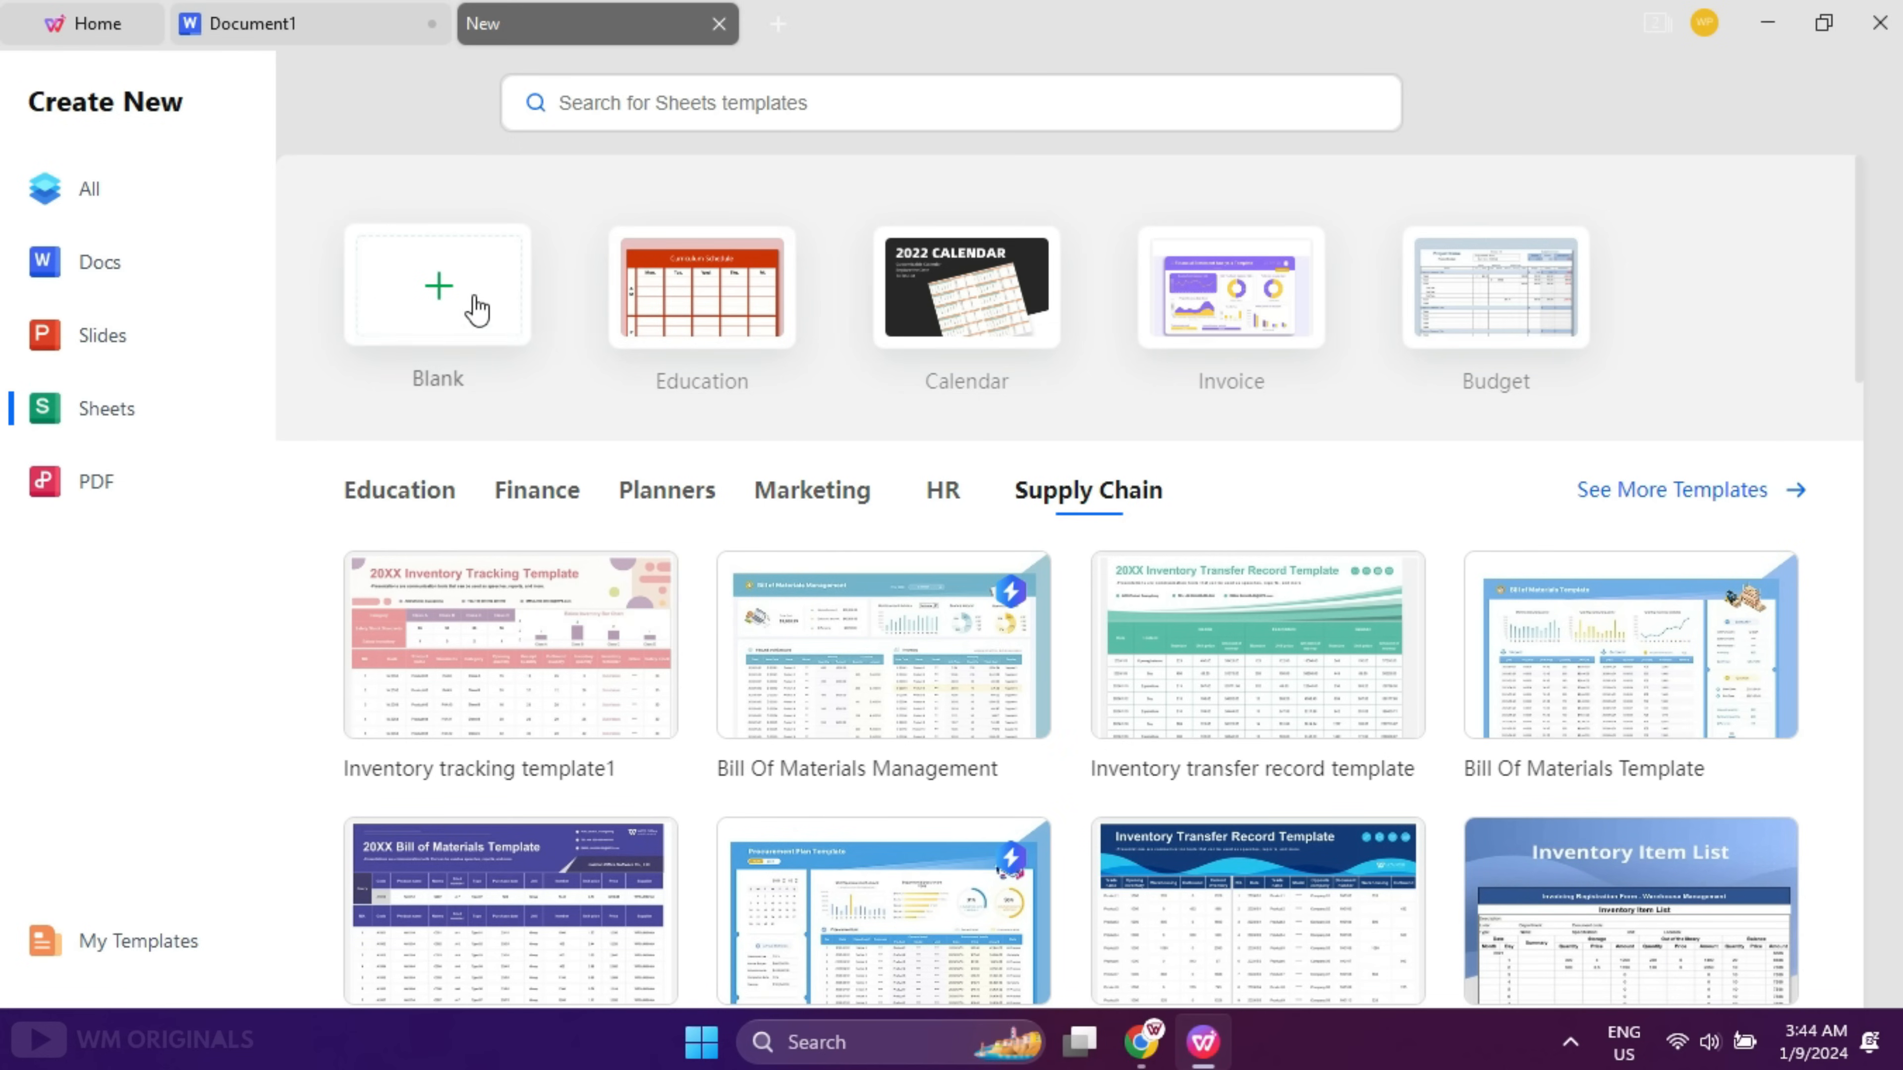
- Create a blank spreadsheet and look through its command sets from insert and page layout to the Smart Toolbox
{"action": "left_click", "coordinate": [438, 309]}
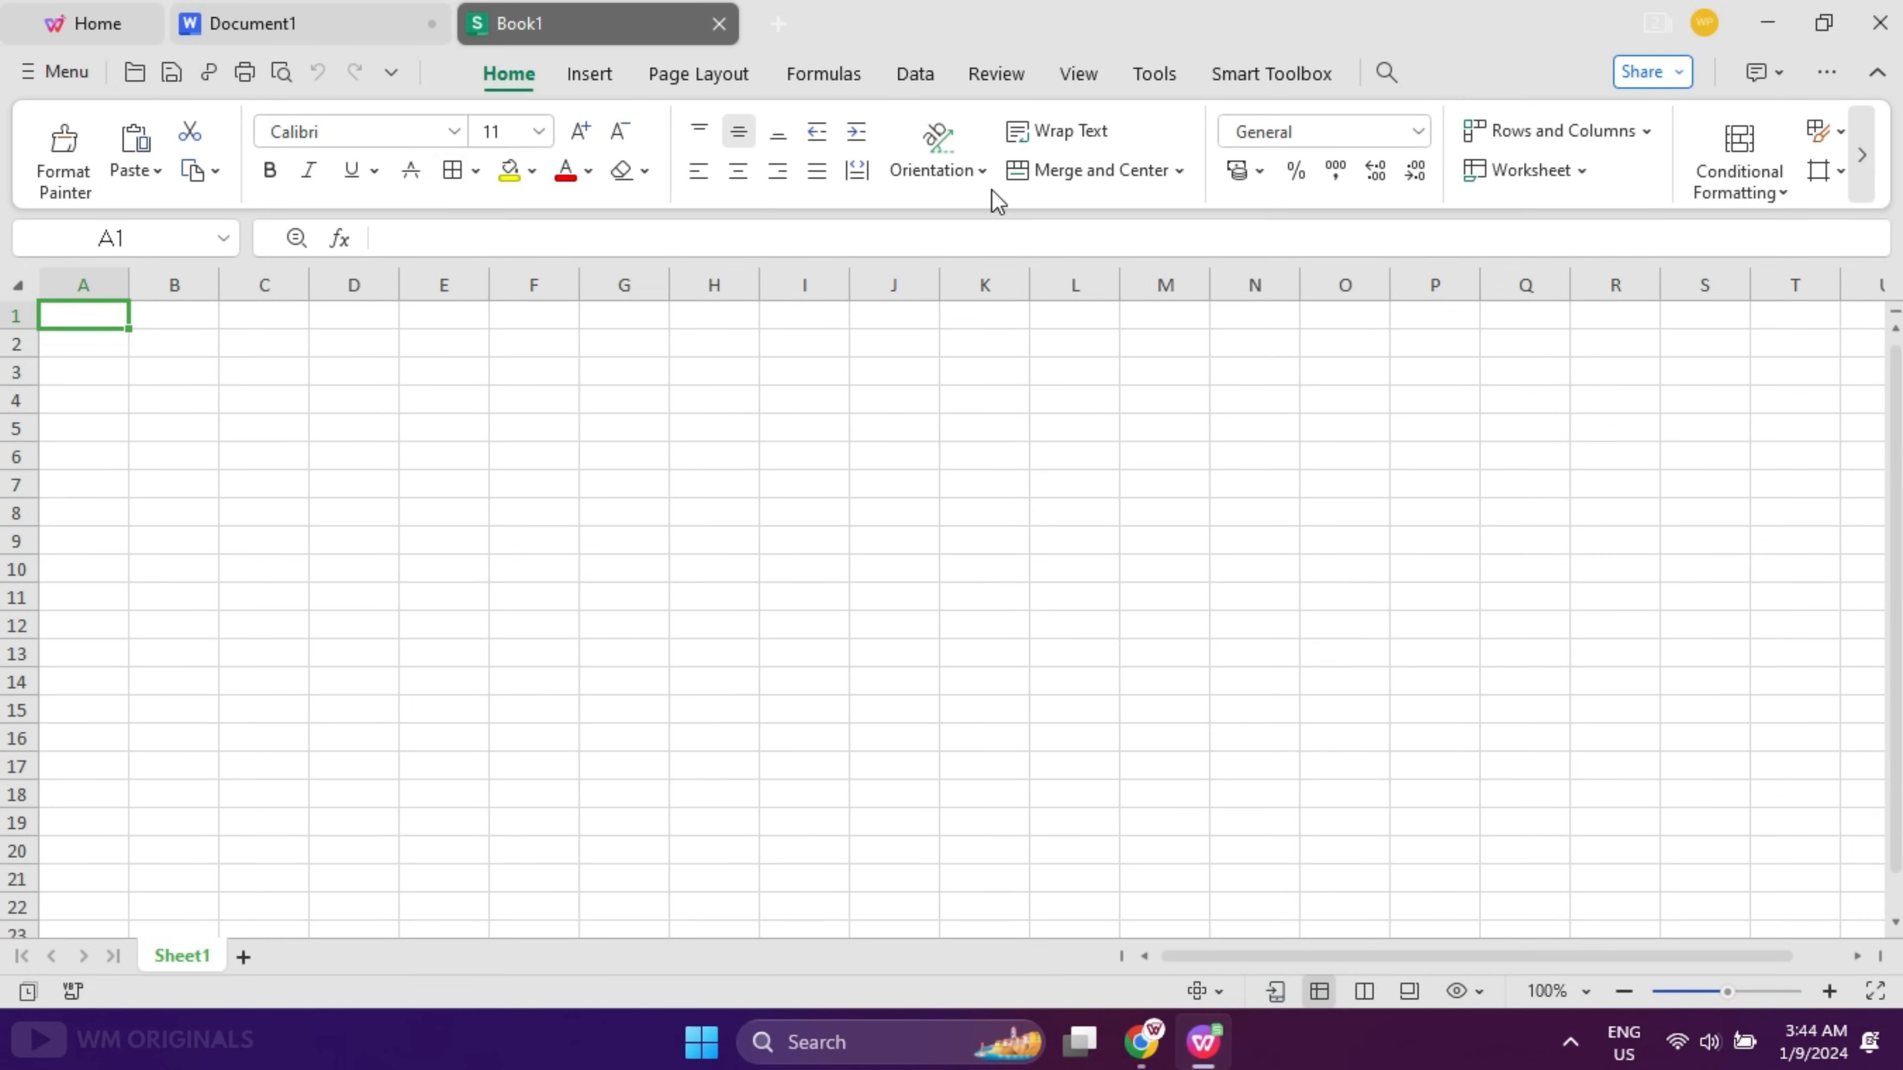
{"action": "left_click", "coordinate": [606, 81]}
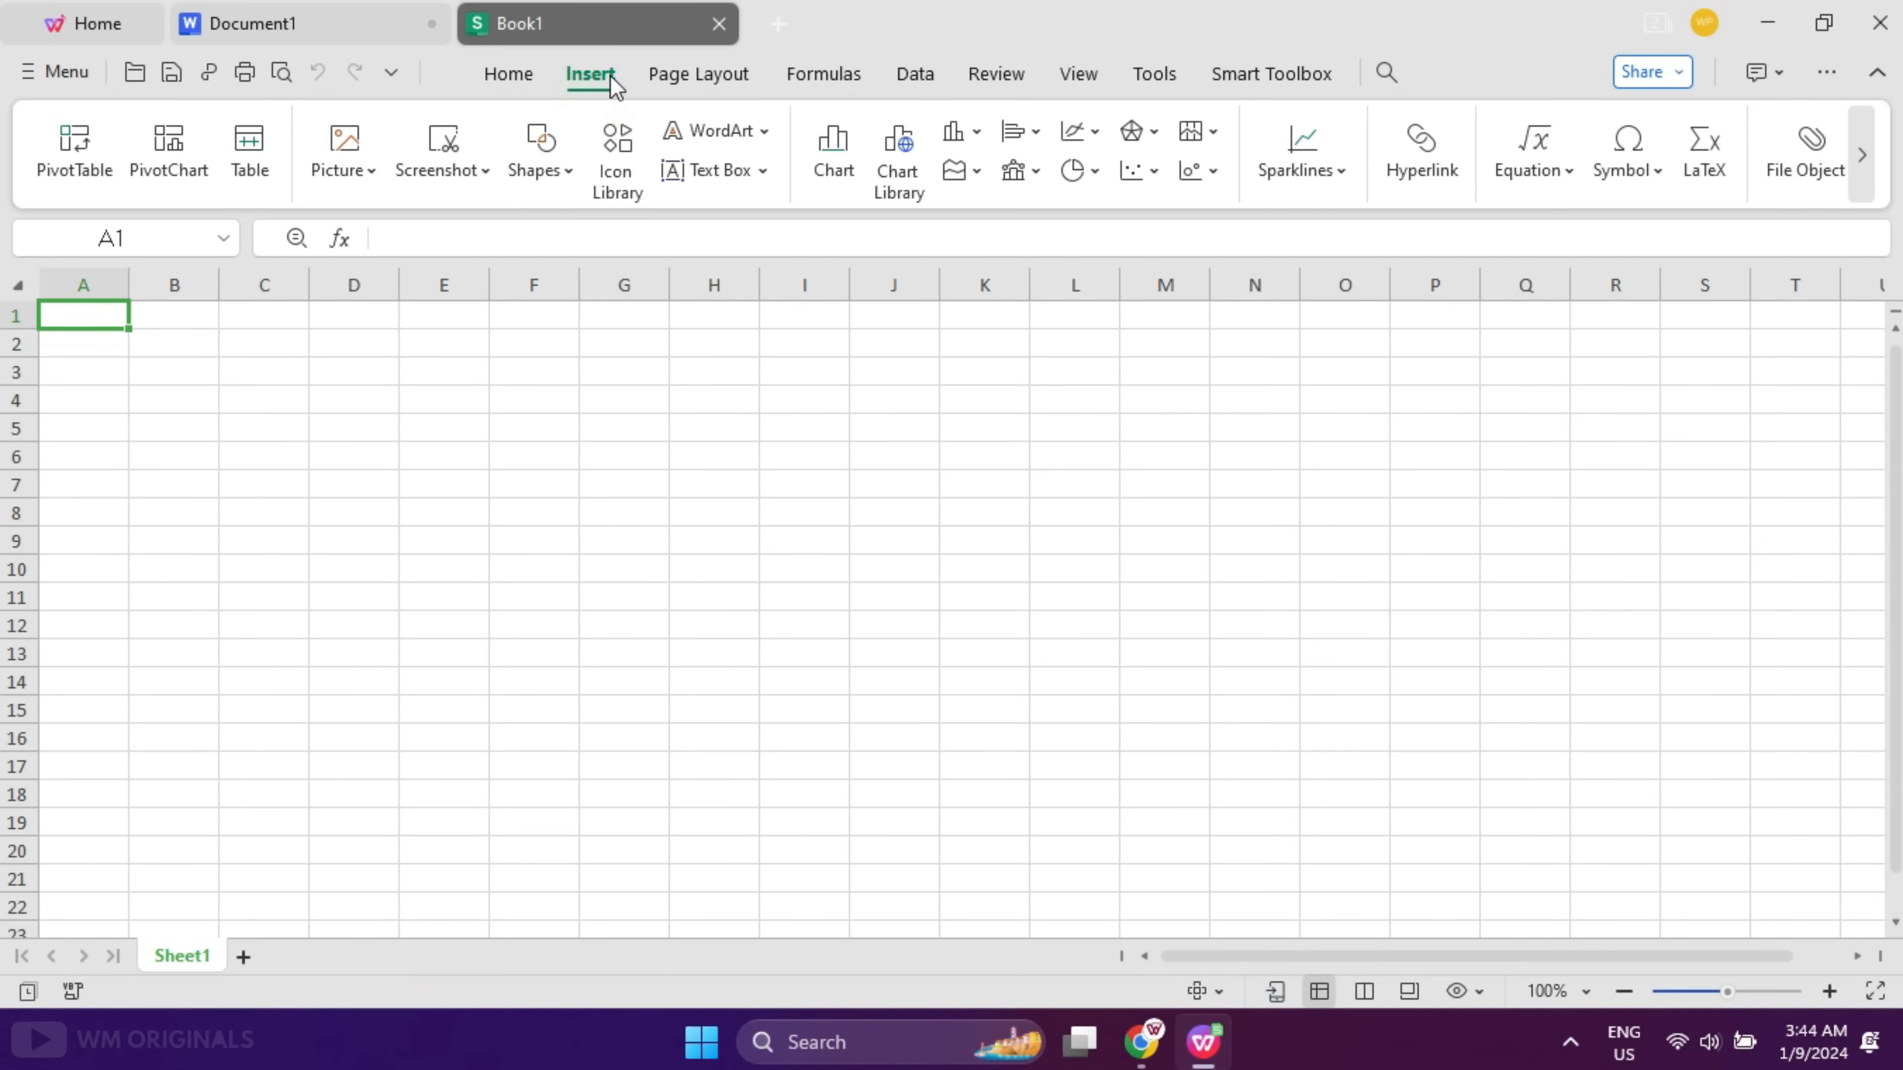
{"action": "left_click", "coordinate": [704, 79]}
{"action": "left_click", "coordinate": [796, 79]}
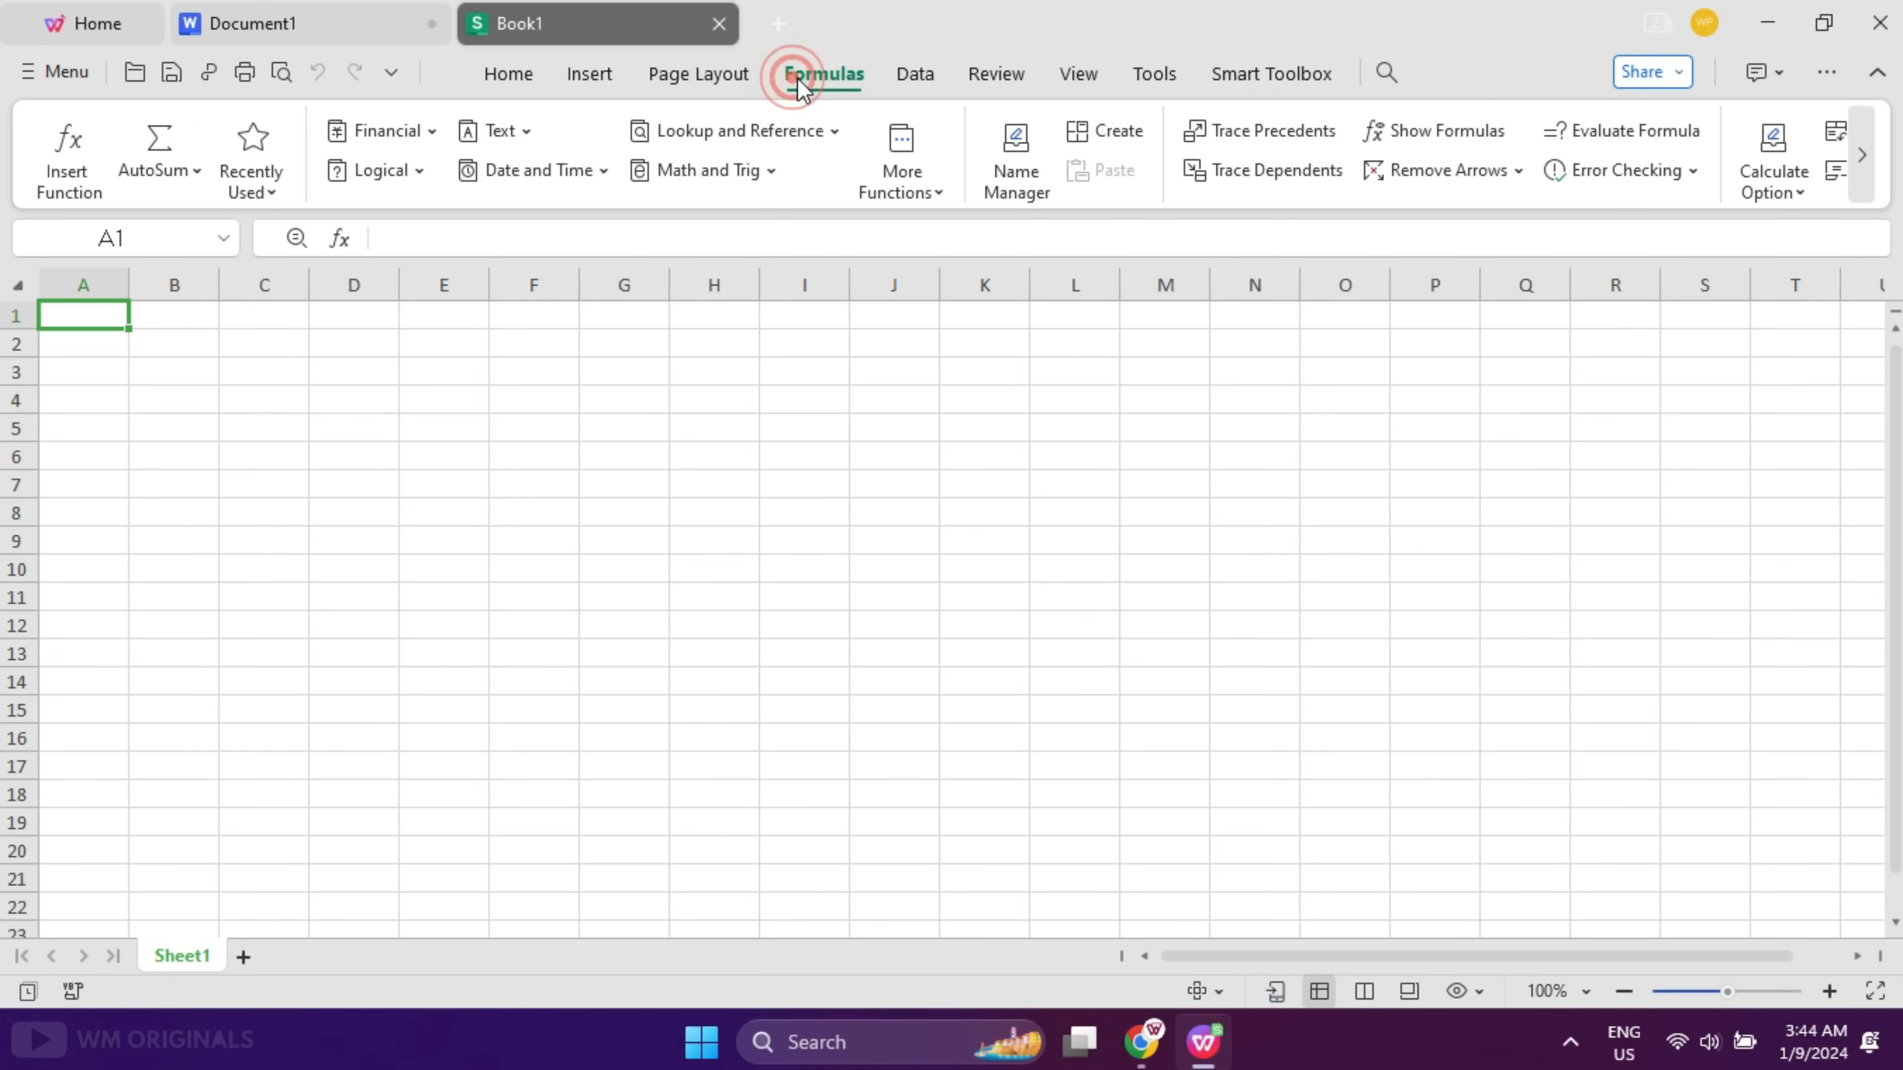
{"action": "left_click", "coordinate": [901, 79]}
{"action": "left_click", "coordinate": [991, 83]}
{"action": "left_click", "coordinate": [1079, 78]}
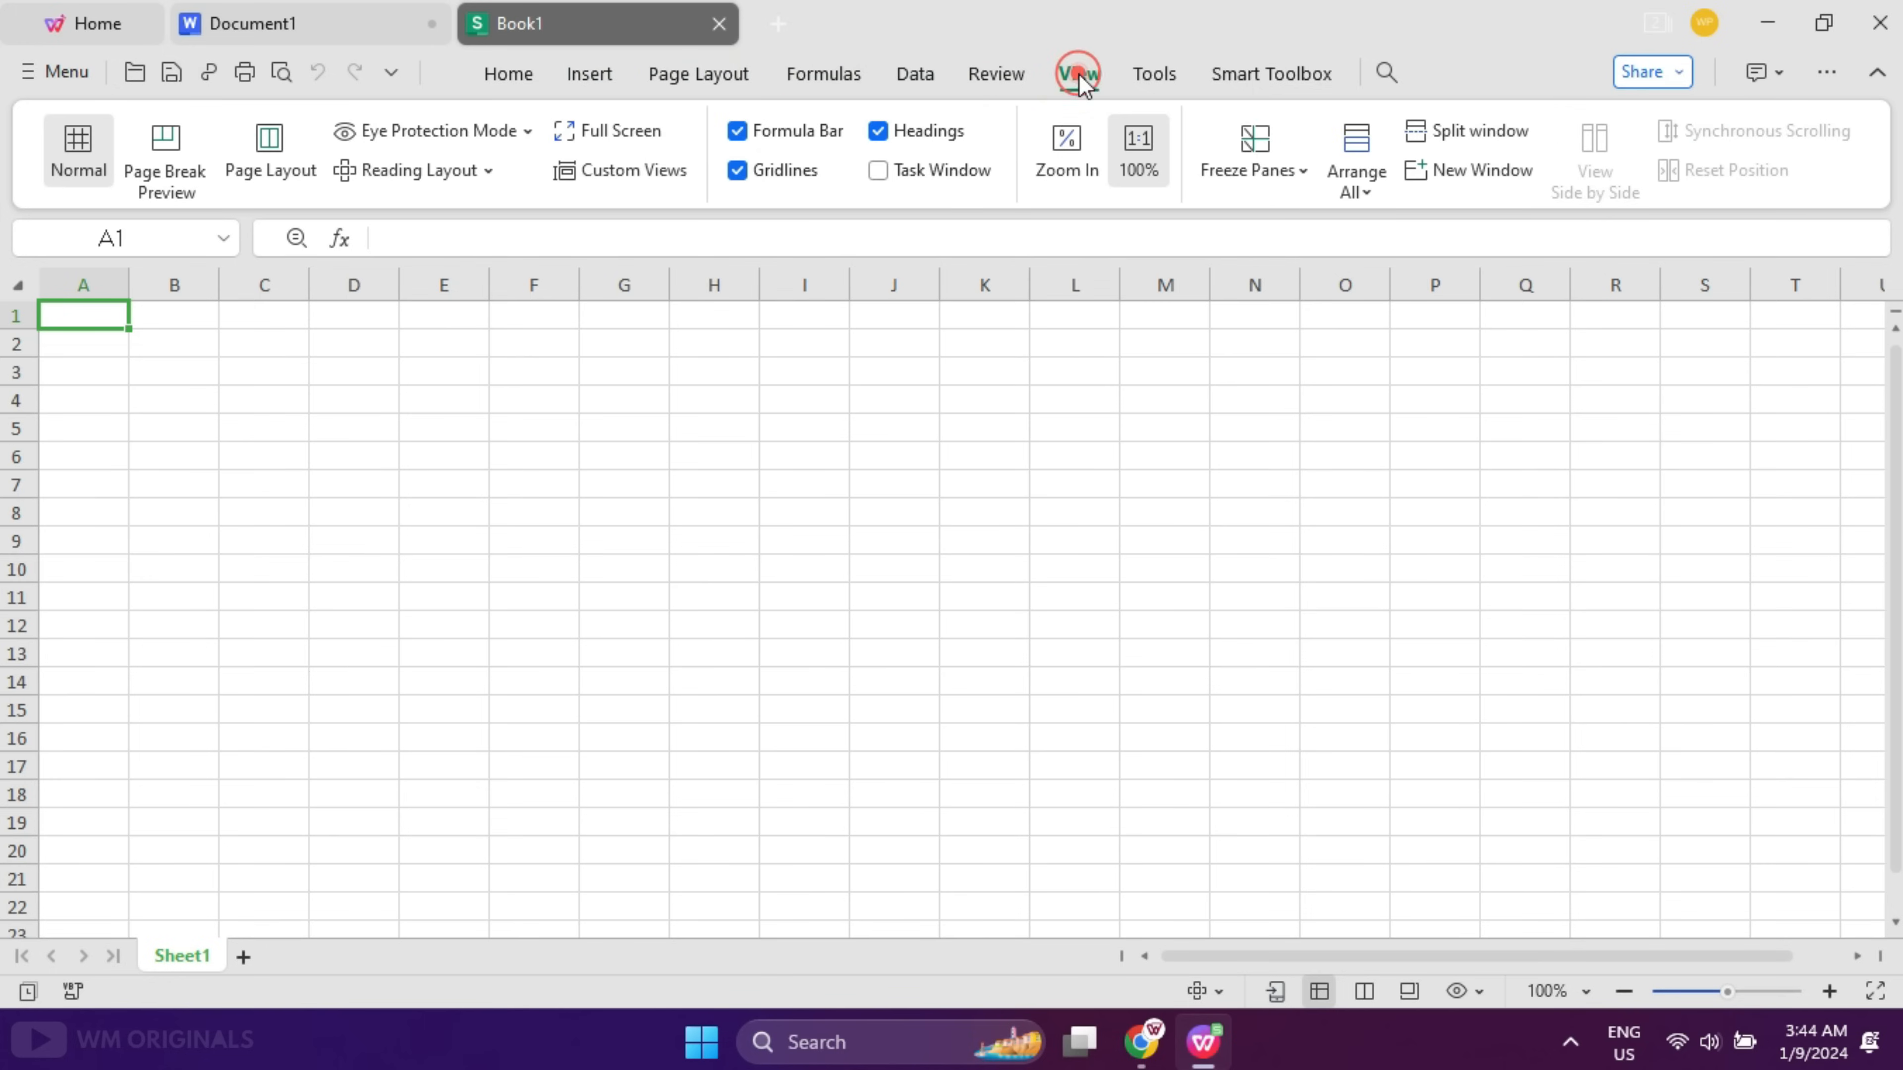
{"action": "left_click", "coordinate": [1150, 81]}
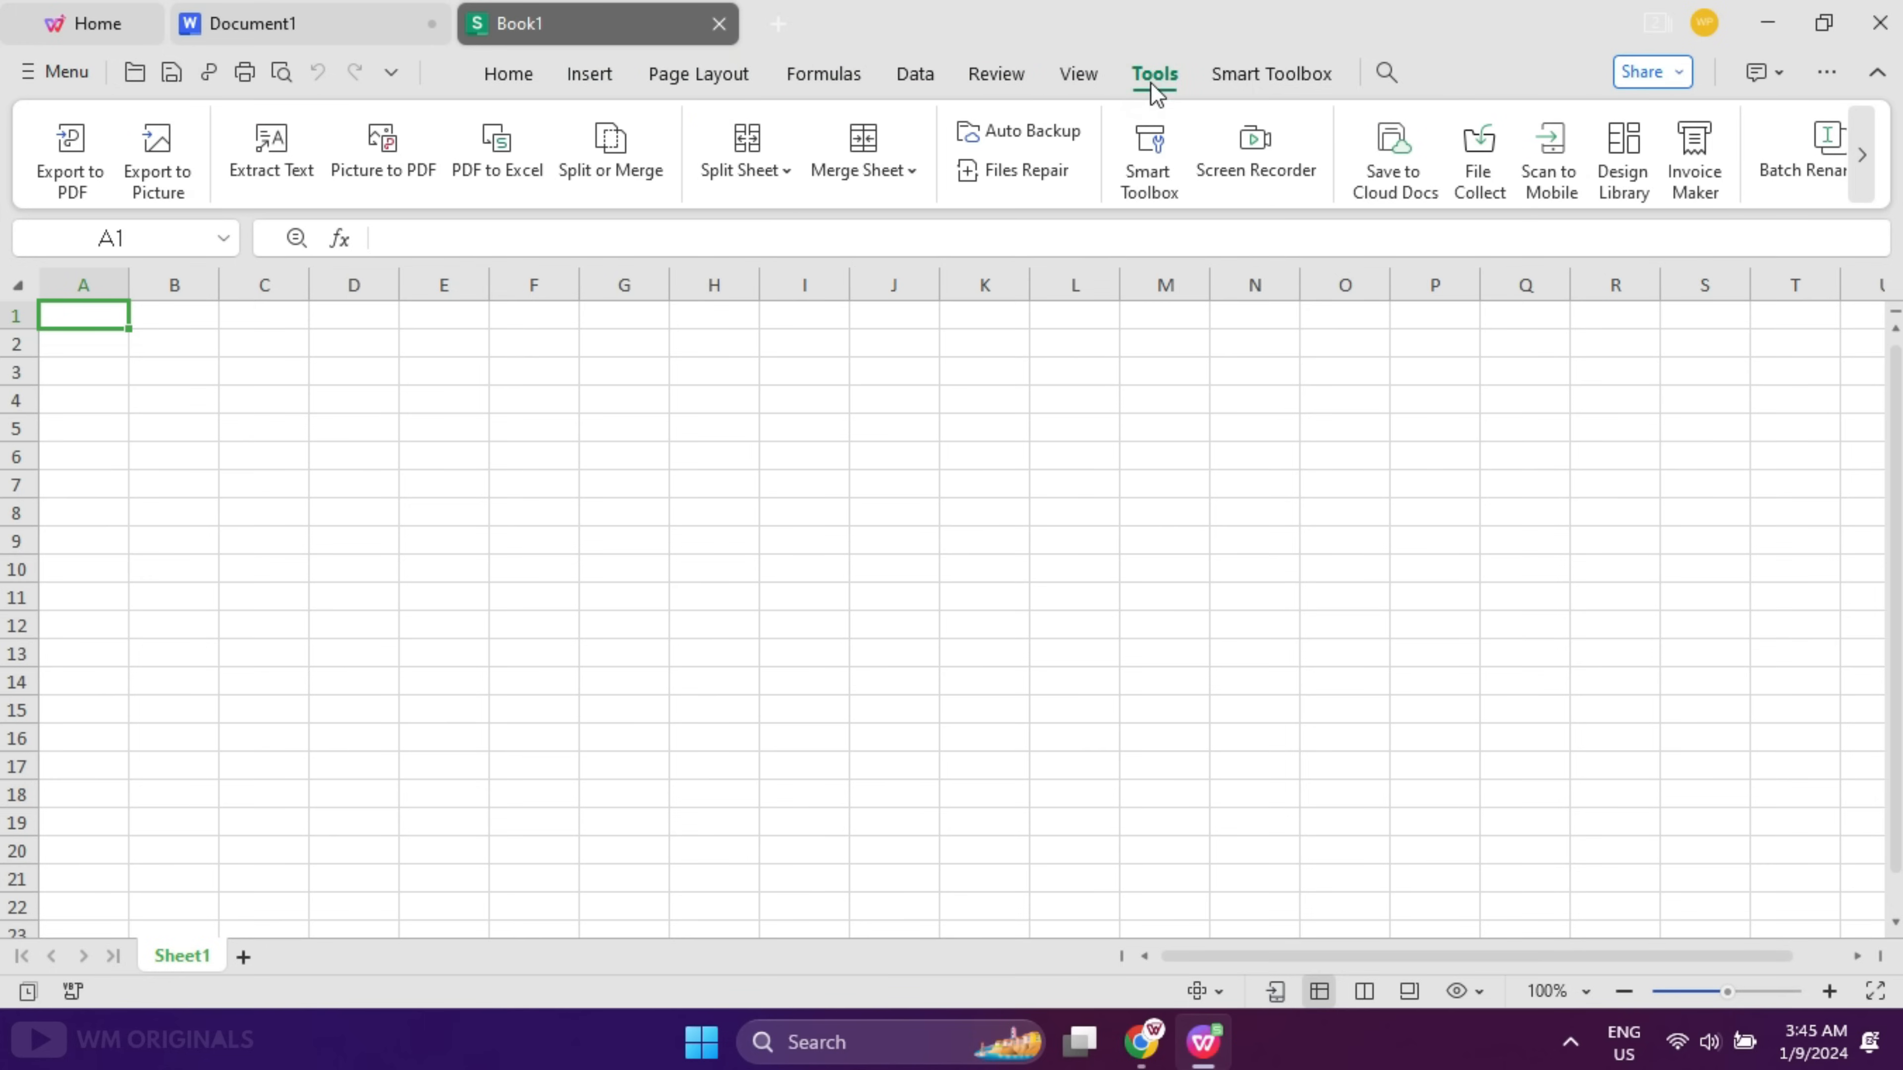
{"action": "left_click", "coordinate": [1280, 75]}
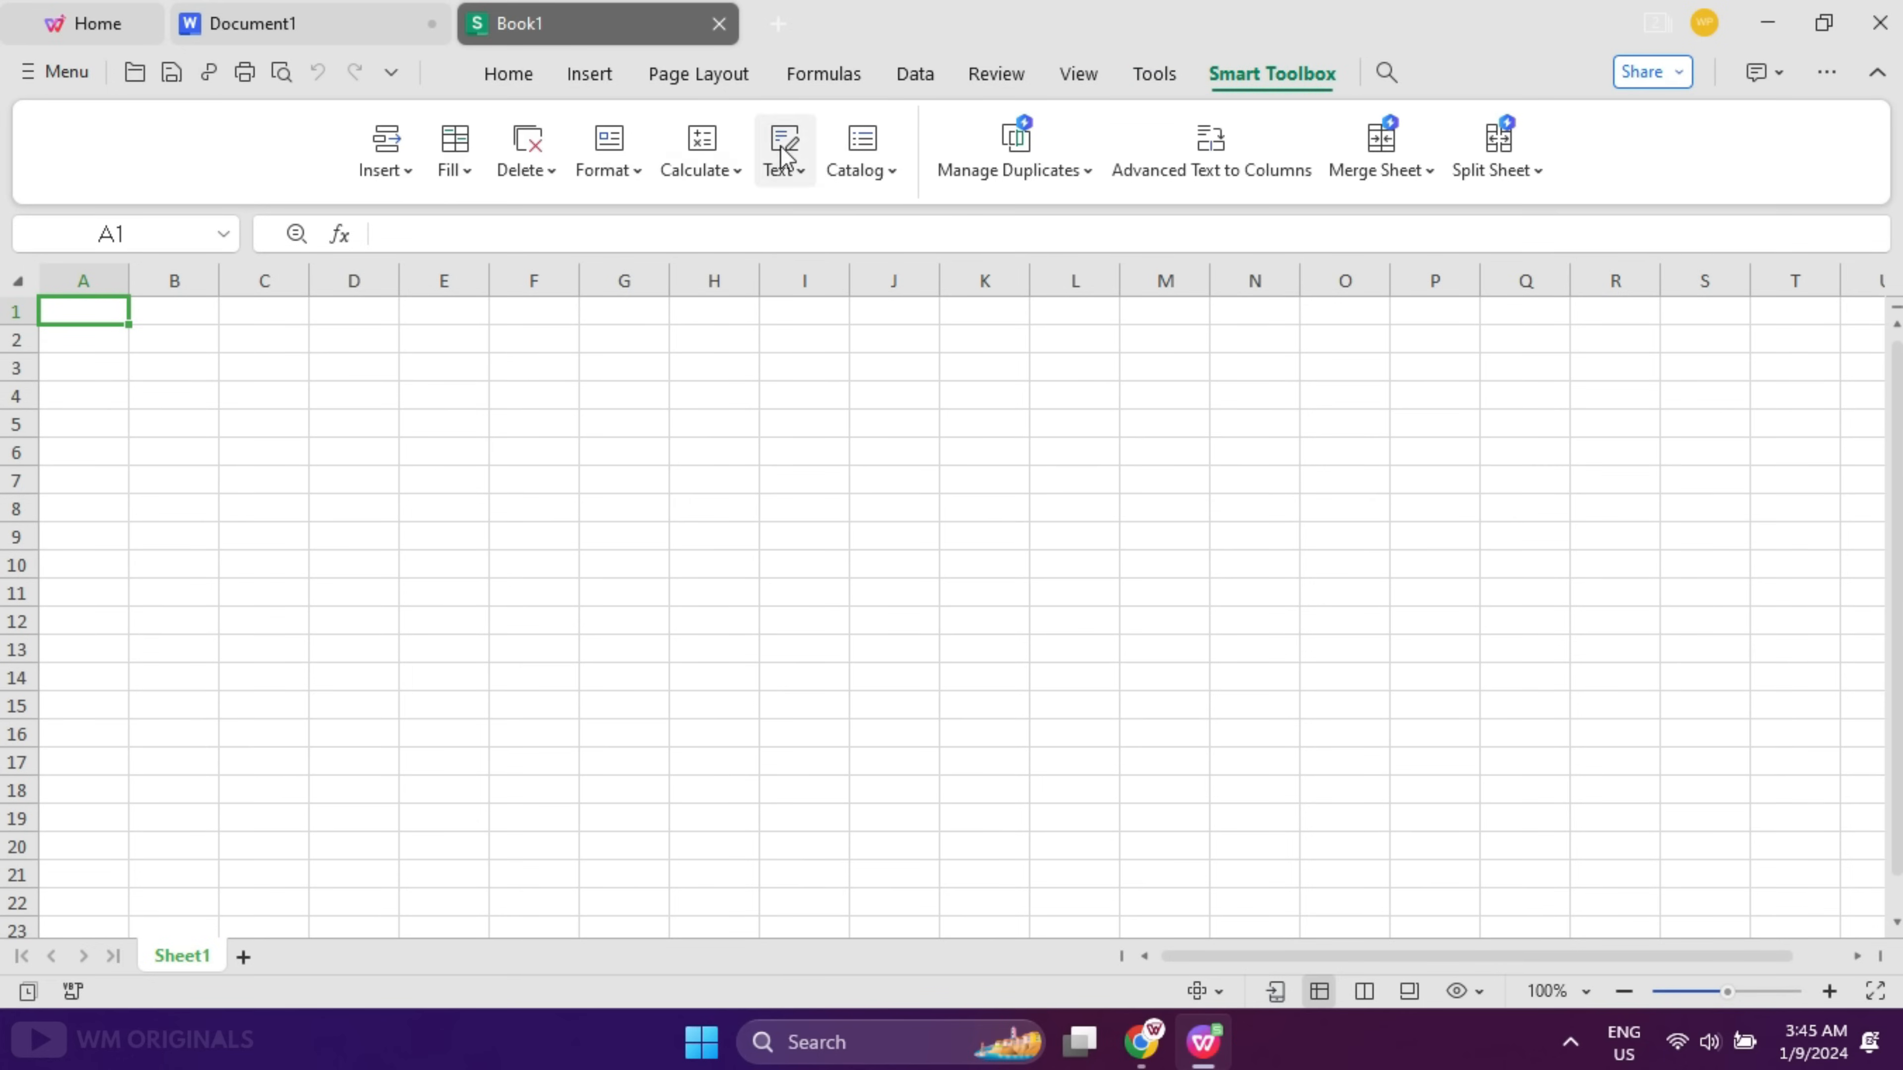
- Autofill cells C3 to C16 with sequential numbers
{"action": "left_click_drag", "start_coordinate": [263, 356], "coordinate": [254, 736]}
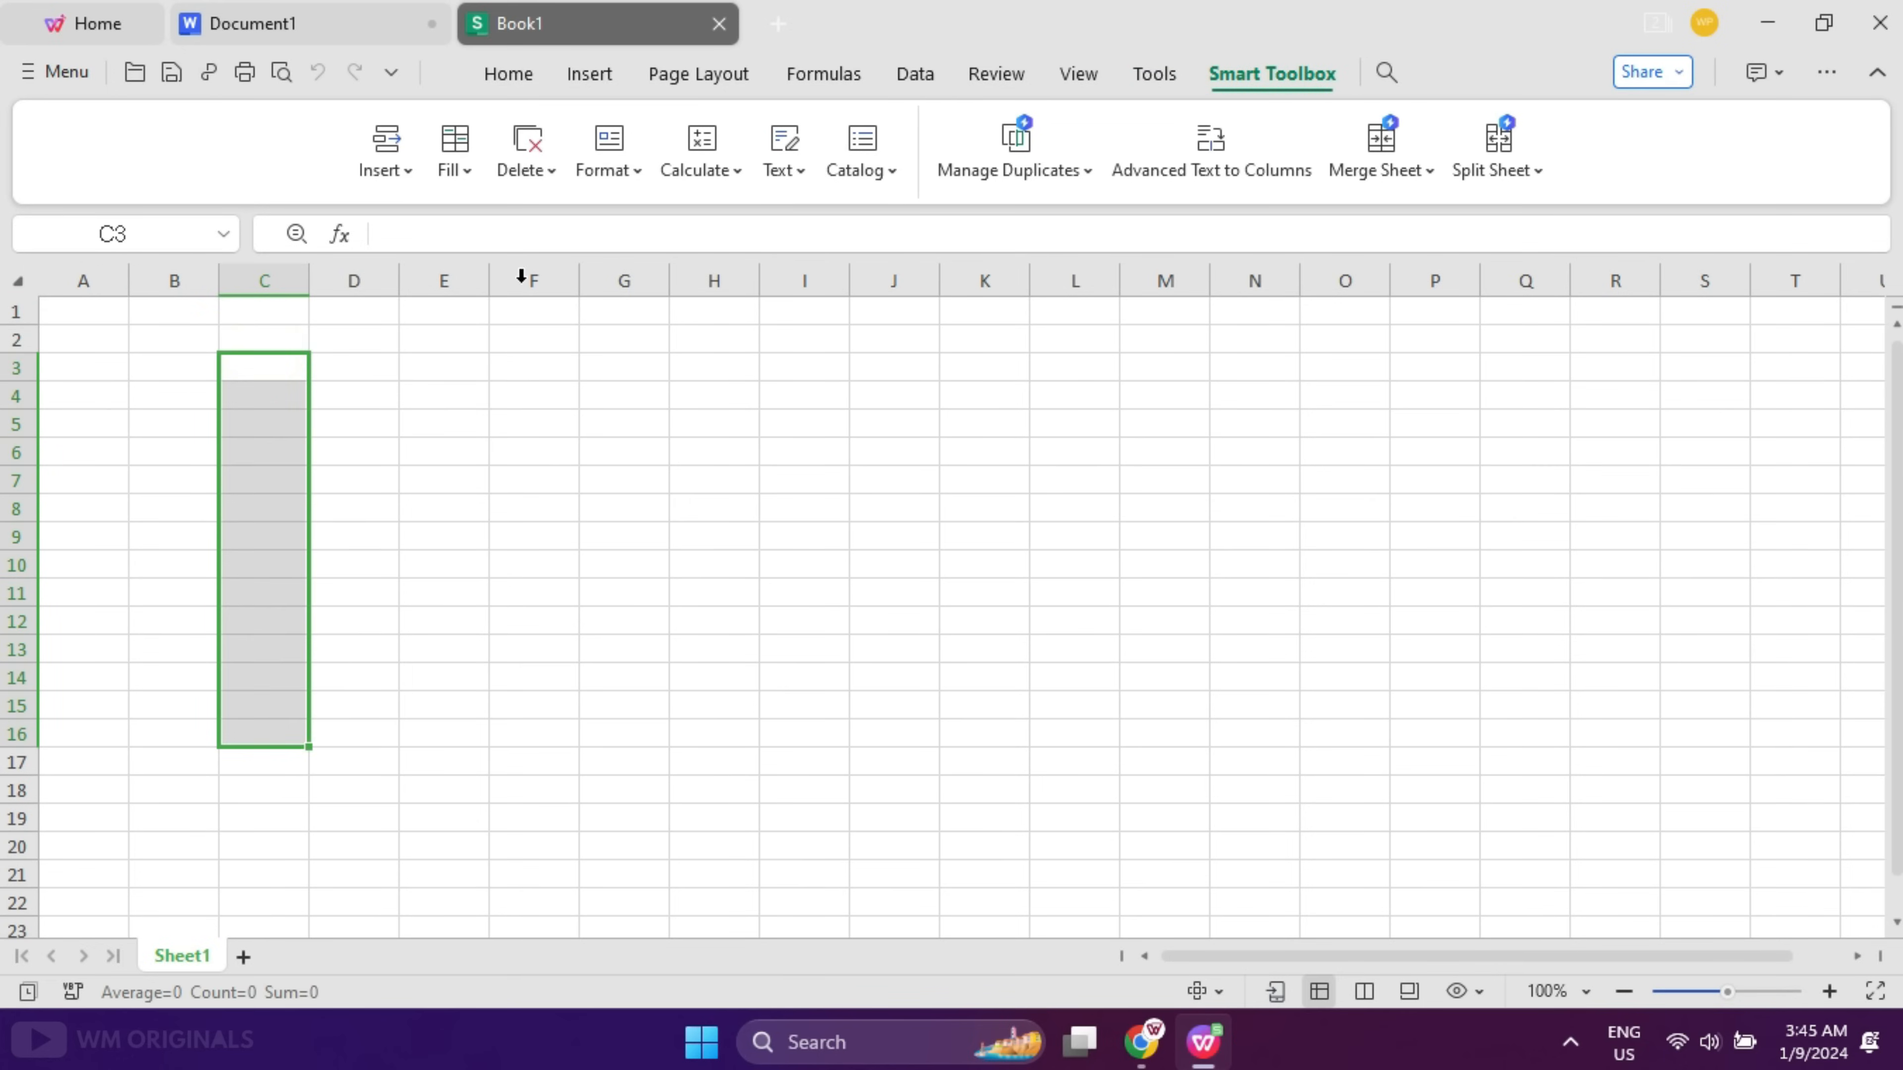
{"action": "left_click", "coordinate": [465, 174]}
{"action": "left_click", "coordinate": [594, 238]}
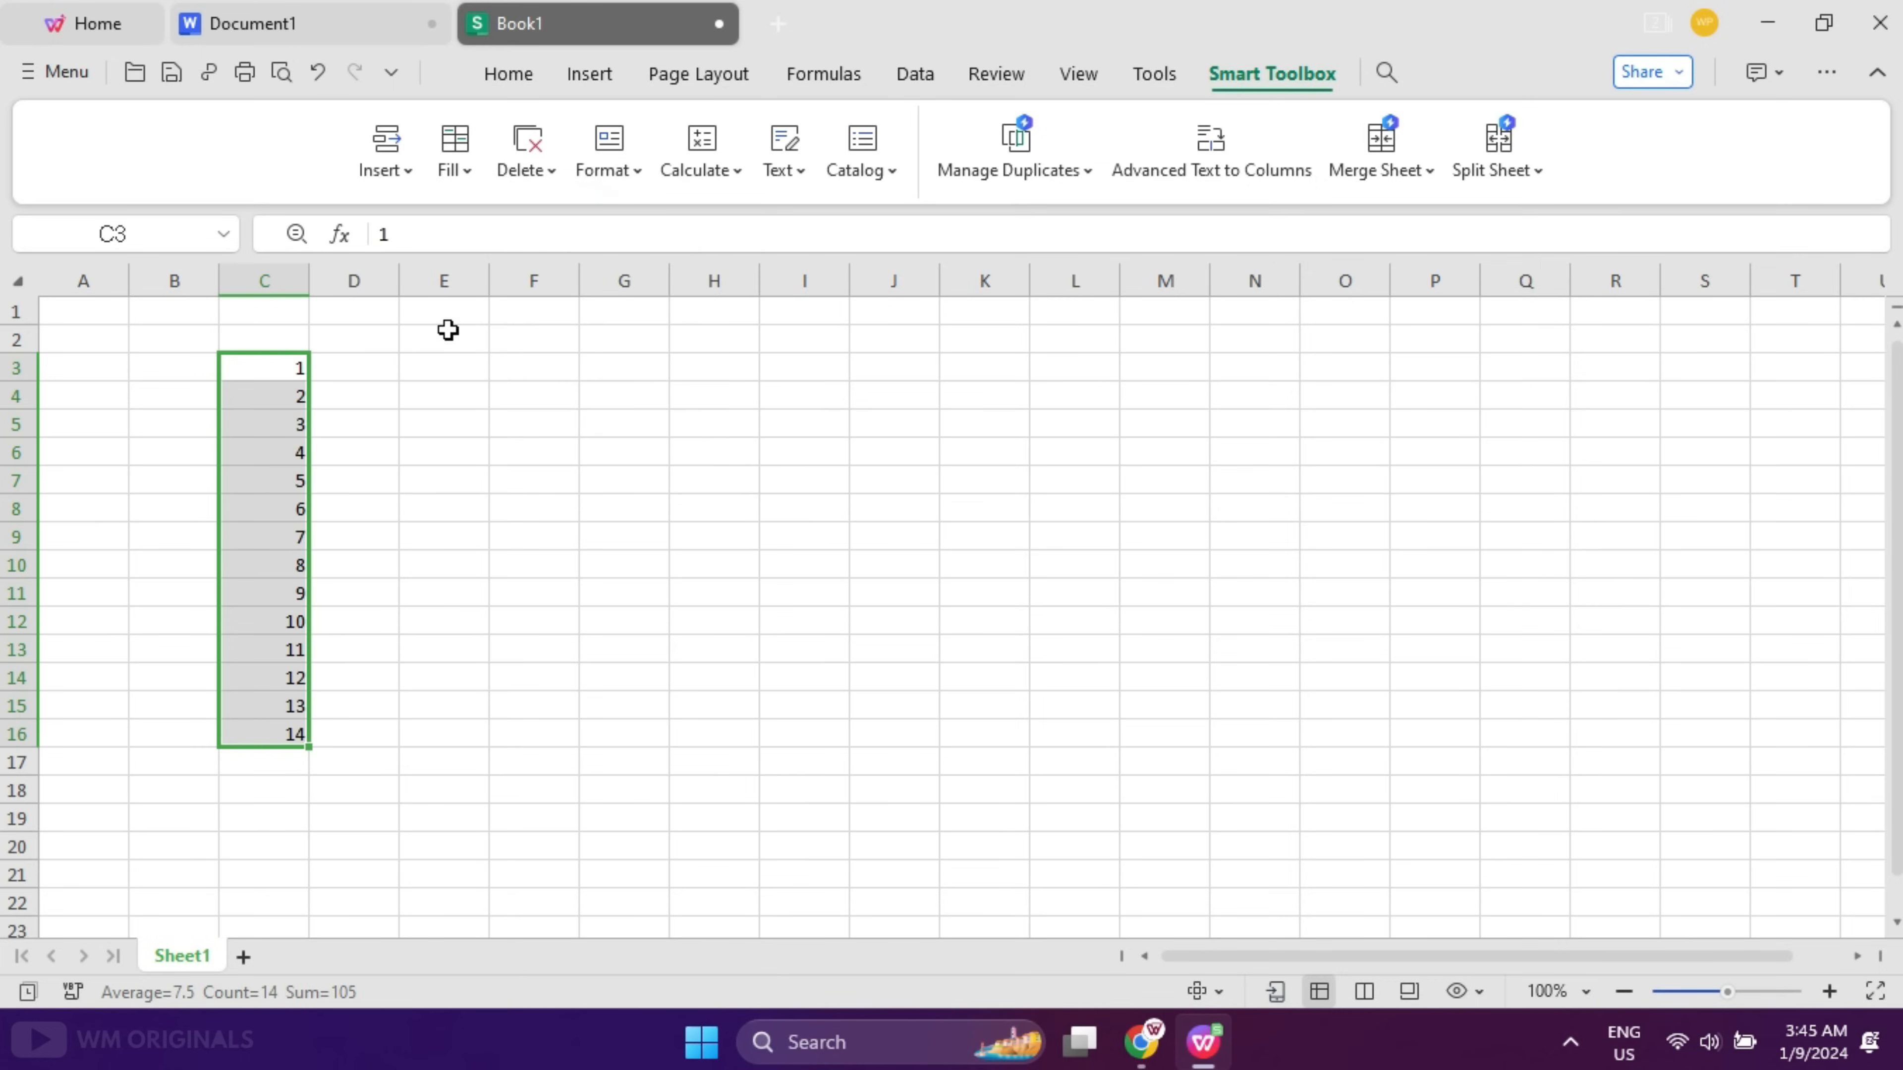
- Autofill cells E3 to E16 with sequential letters
{"action": "left_click_drag", "start_coordinate": [423, 360], "coordinate": [442, 730]}
{"action": "left_click", "coordinate": [457, 176]}
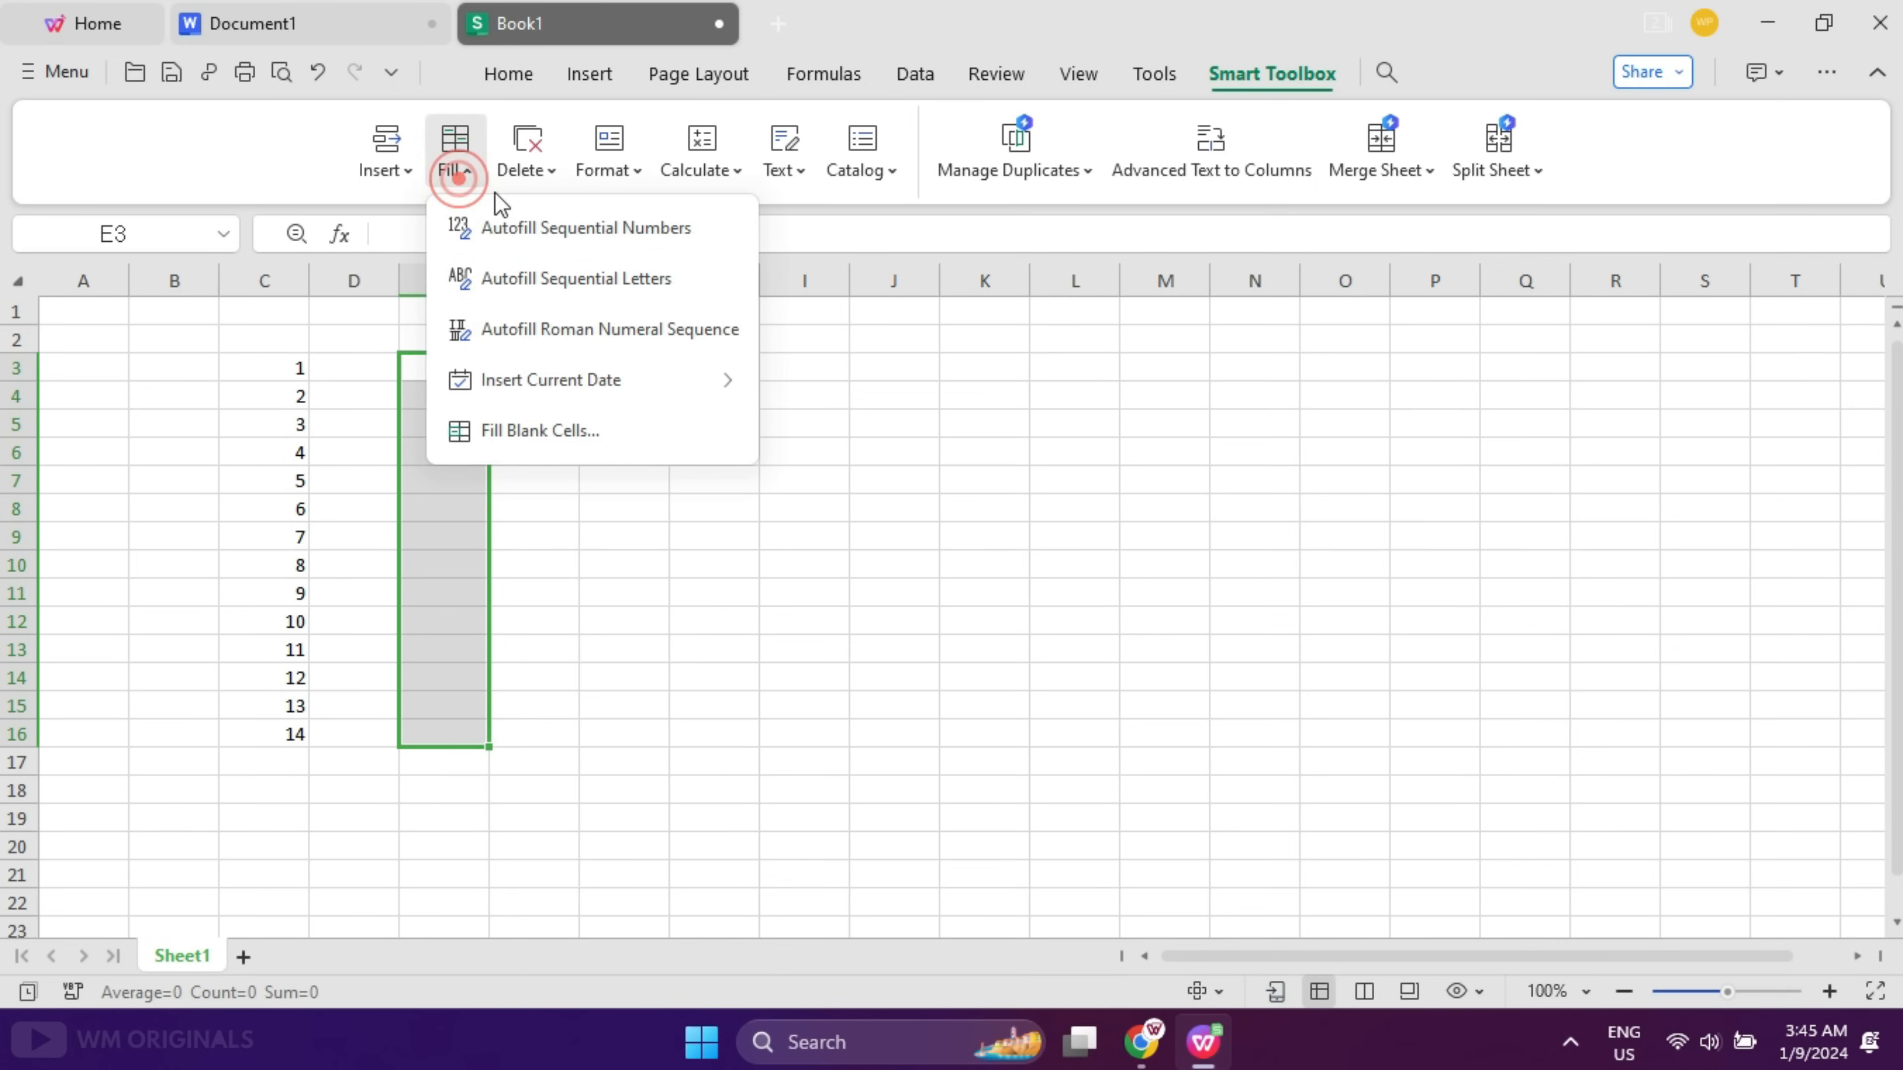
{"action": "left_click", "coordinate": [577, 279]}
- Autofill cells G3 to G16 with a Roman numeral sequence
{"action": "left_click_drag", "start_coordinate": [624, 366], "coordinate": [622, 738]}
{"action": "left_click", "coordinate": [457, 174]}
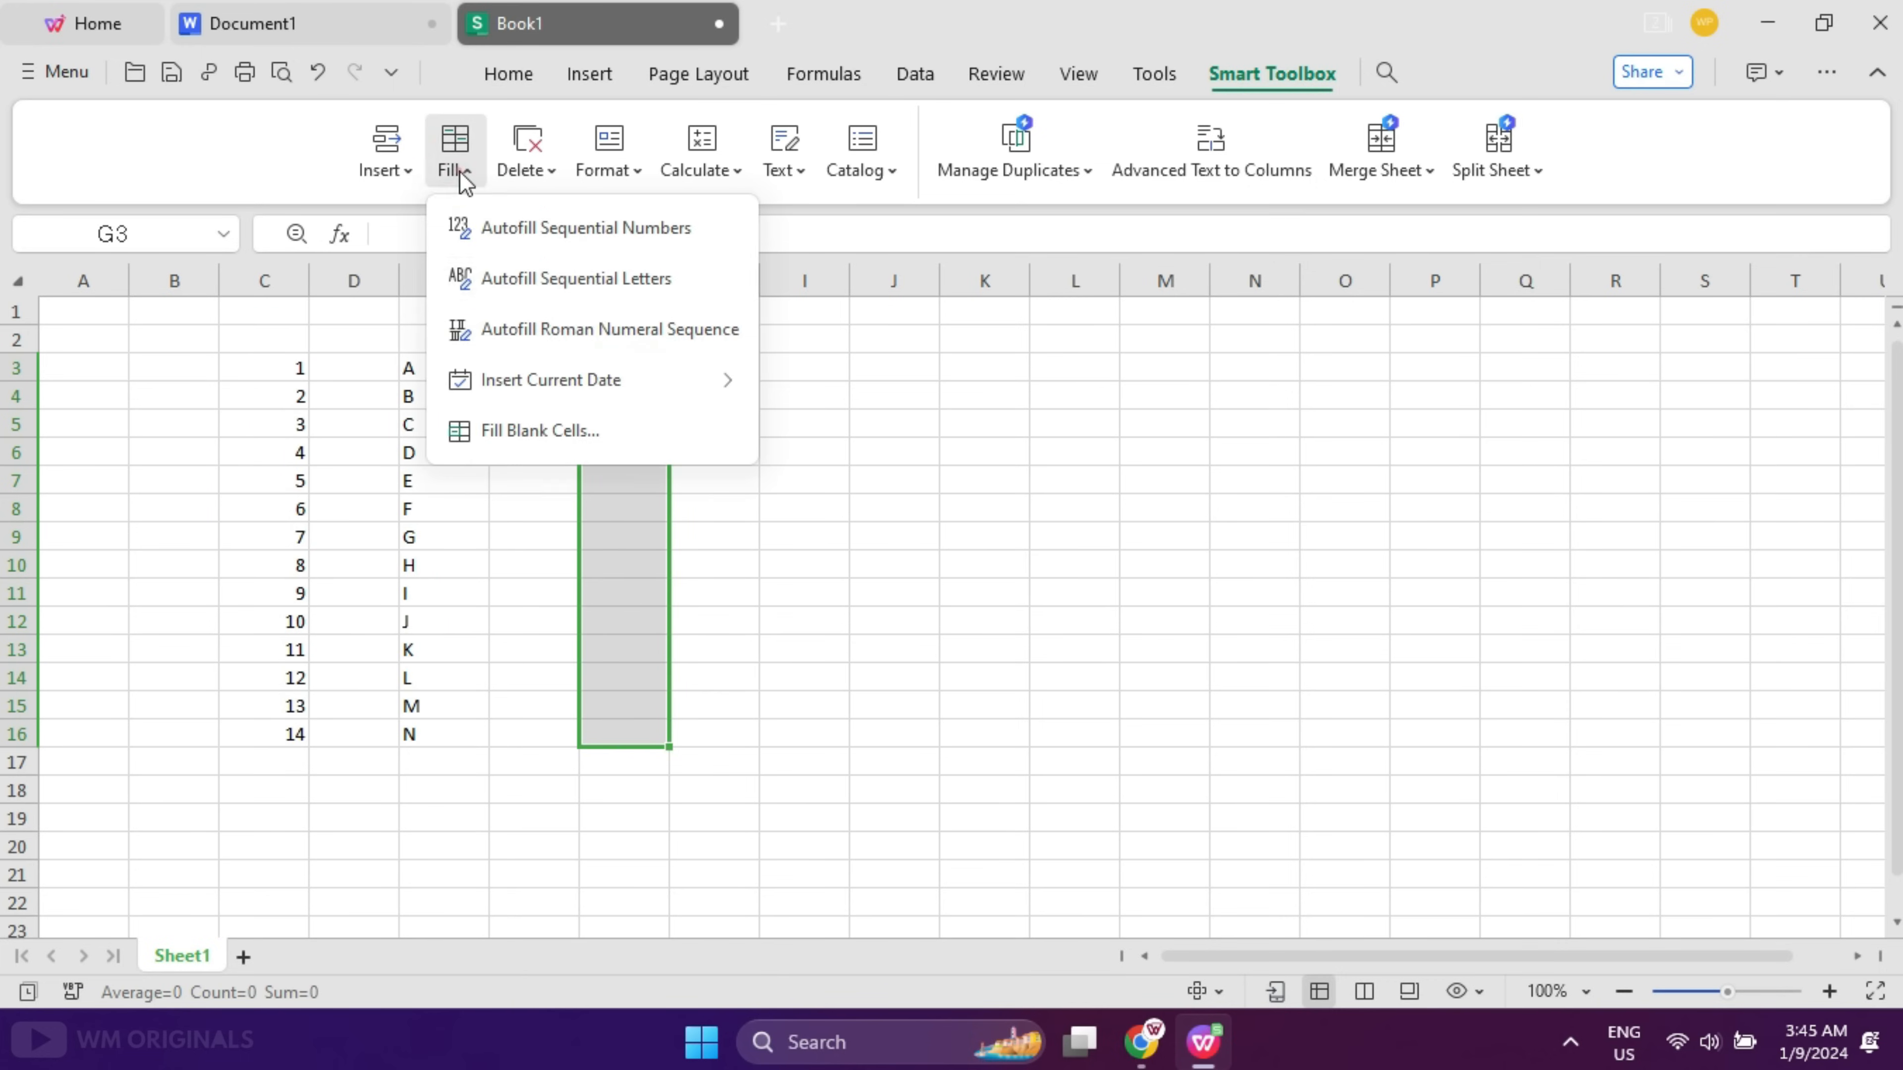
{"action": "left_click", "coordinate": [616, 330]}
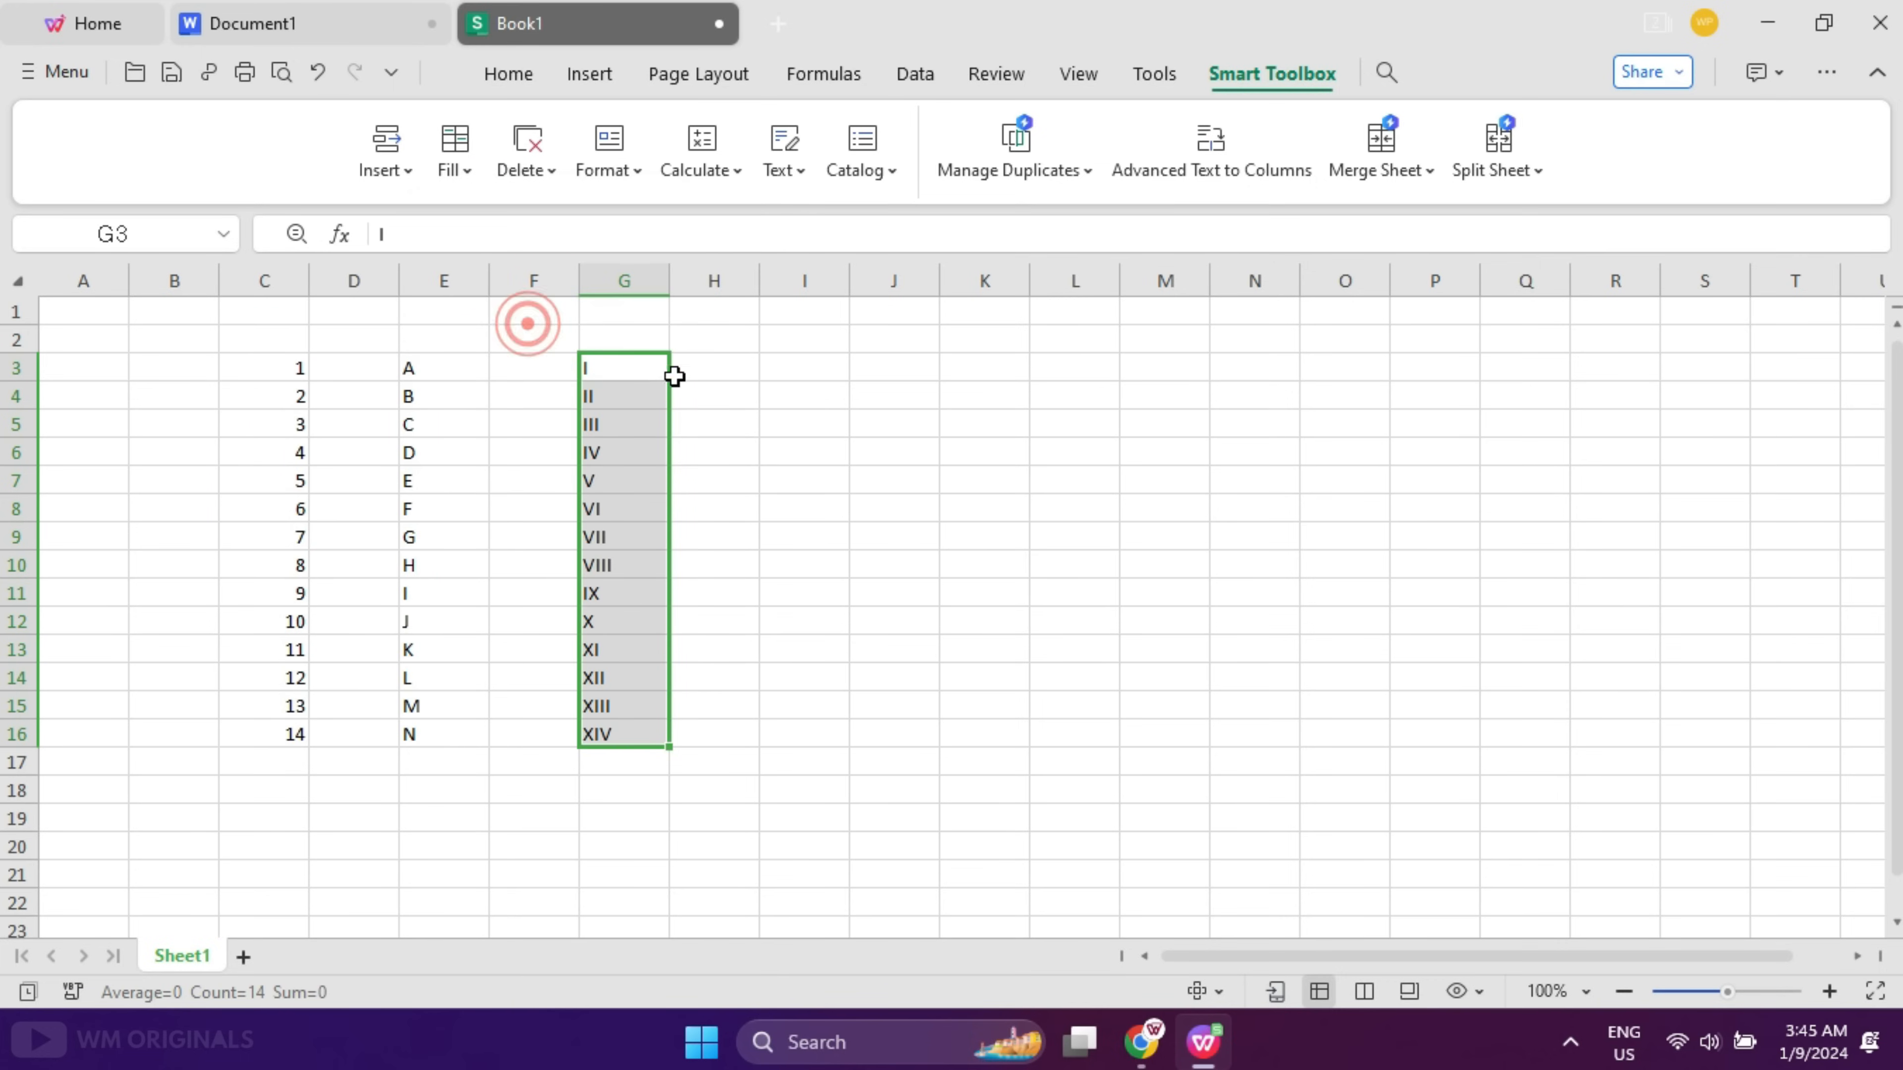
- Convert the numbers in cells C3 to C8 to text and back to numbers
{"action": "left_click", "coordinate": [482, 542]}
{"action": "left_click_drag", "start_coordinate": [294, 372], "coordinate": [285, 509]}
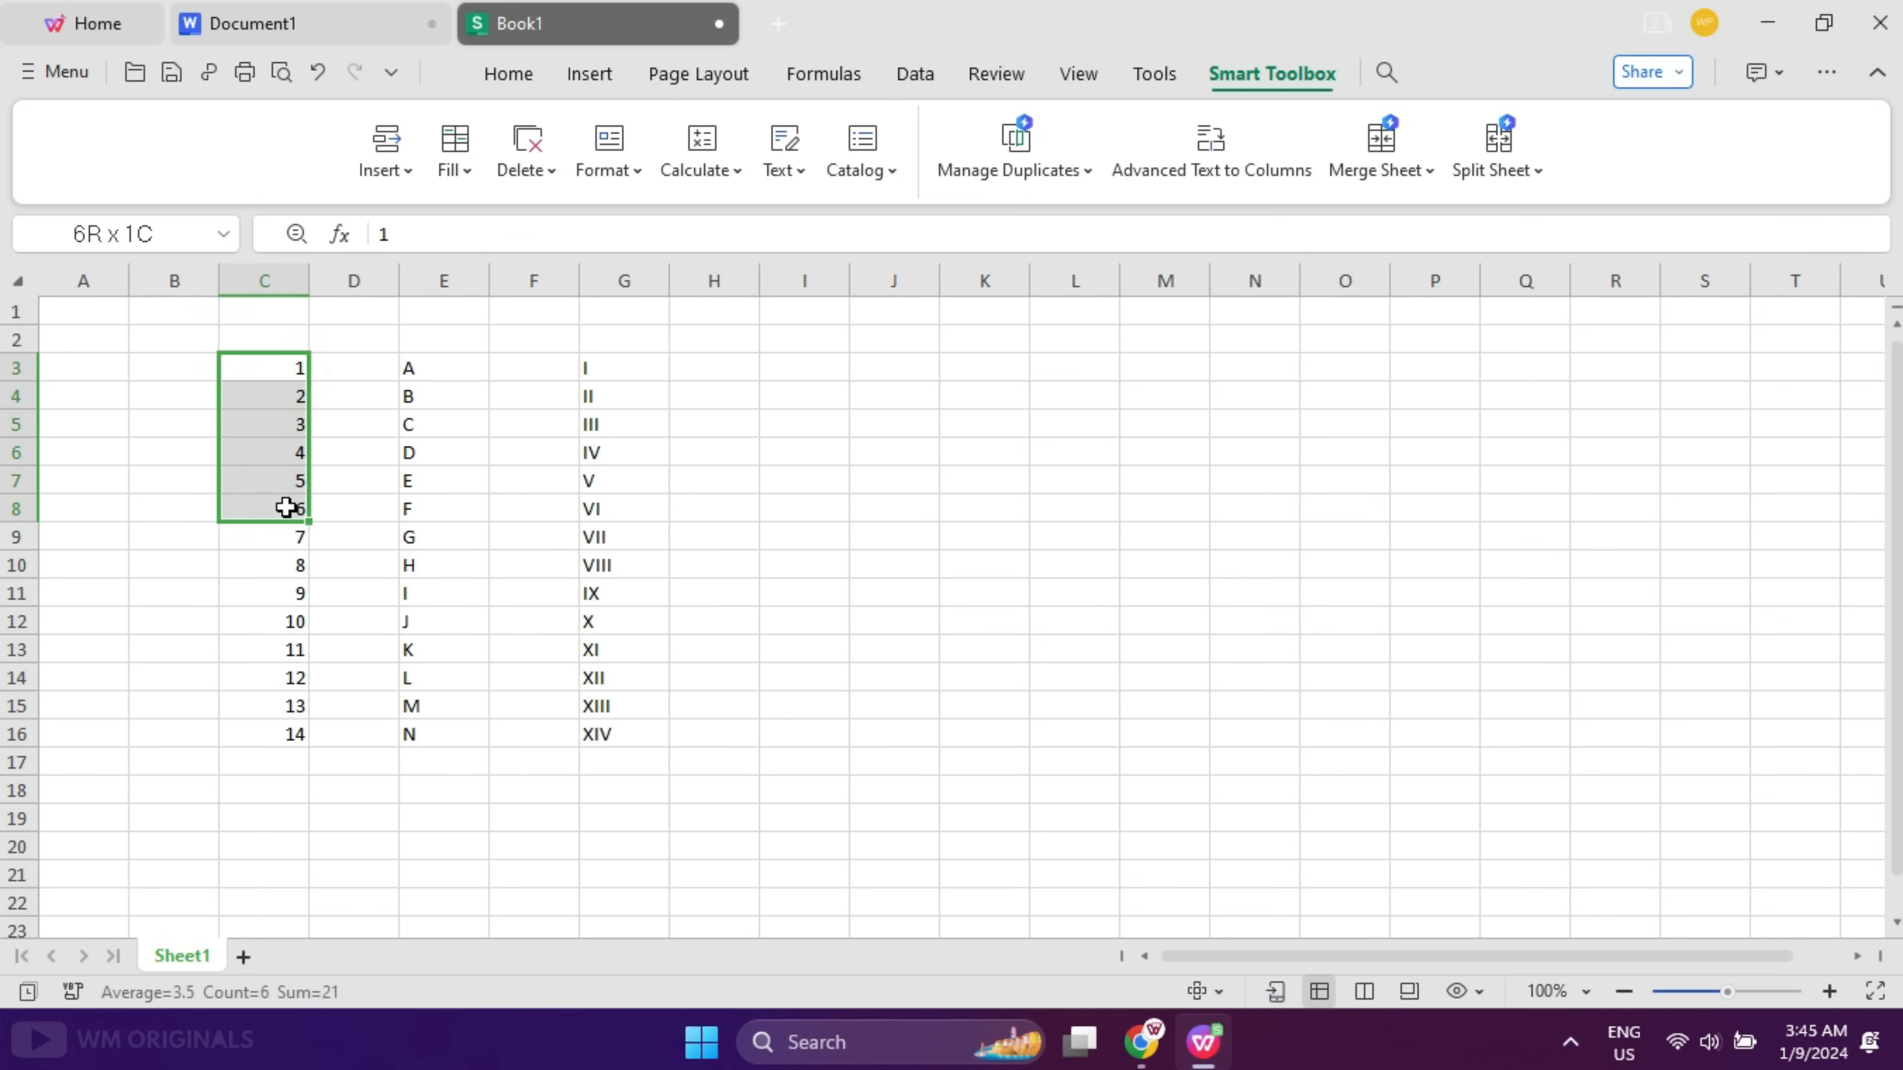
{"action": "left_click", "coordinate": [611, 169]}
{"action": "left_click", "coordinate": [707, 585]}
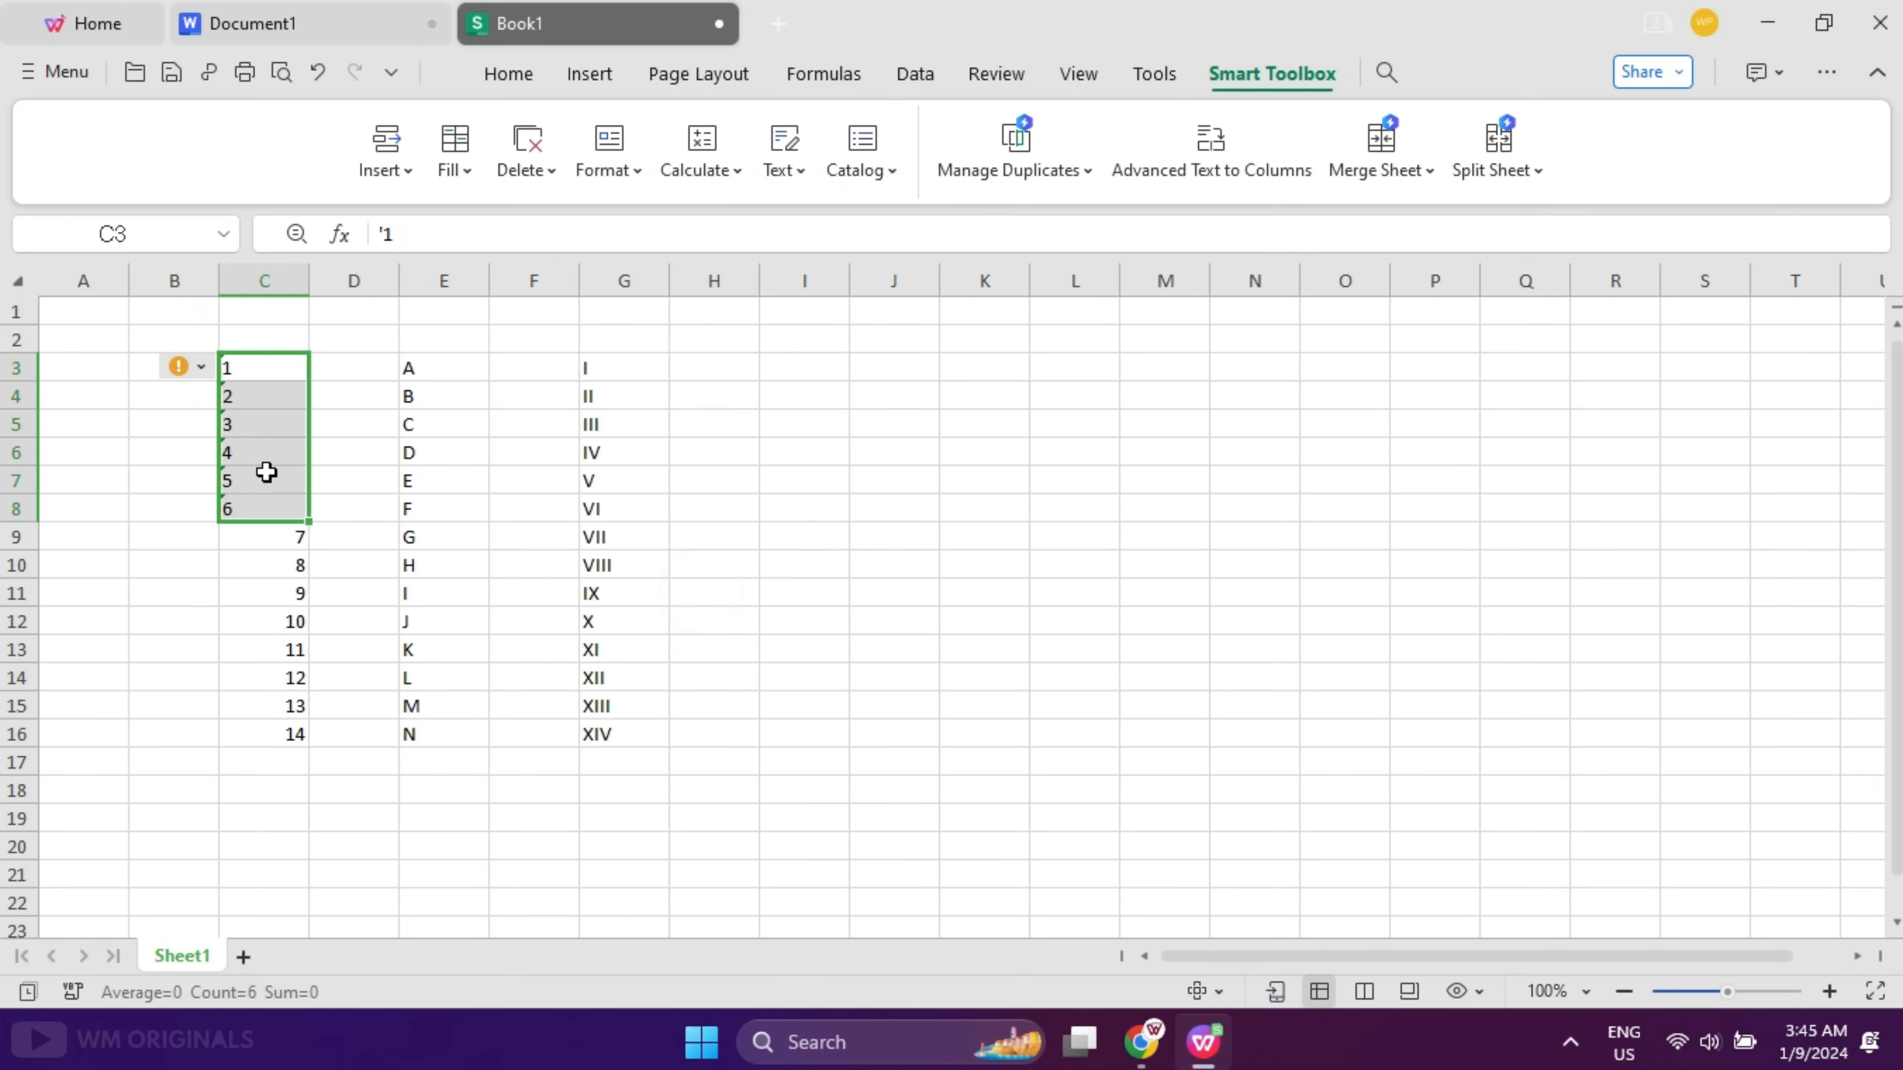
{"action": "left_click", "coordinate": [609, 161]}
{"action": "left_click", "coordinate": [669, 533]}
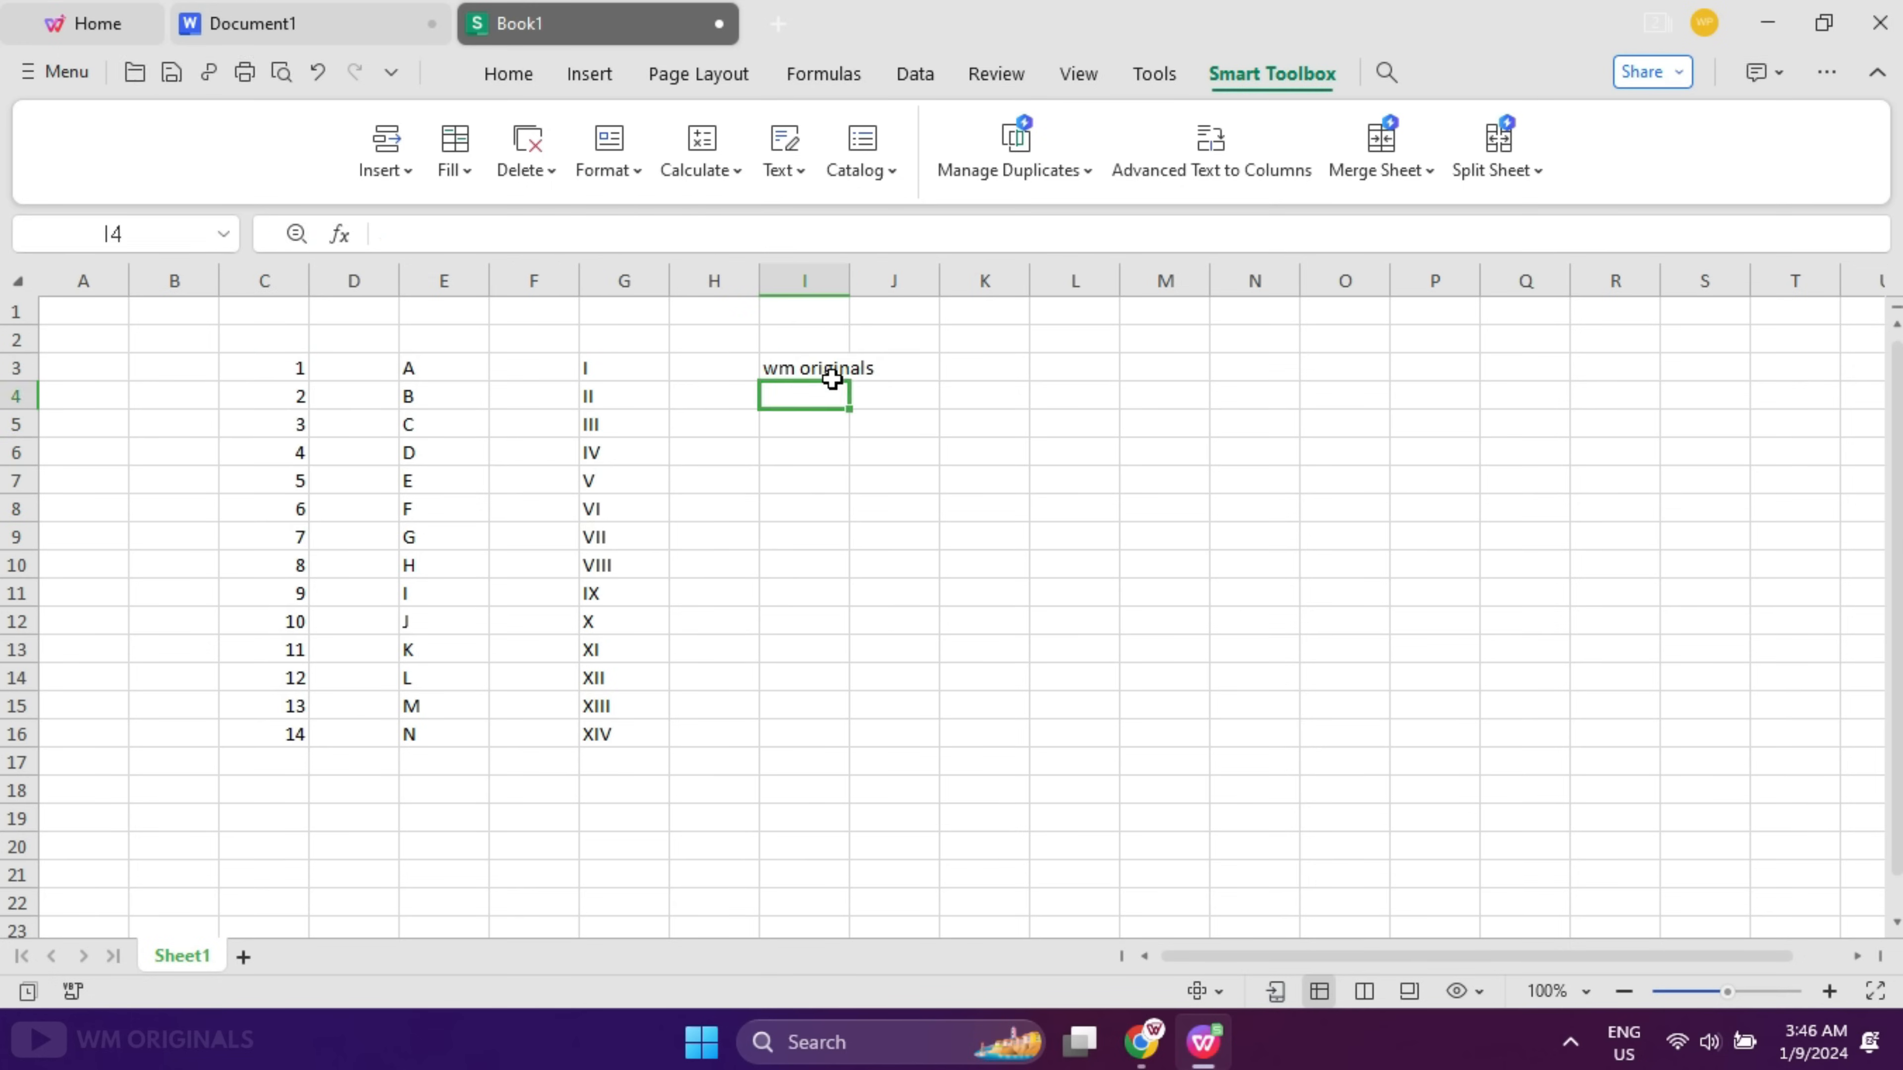
- List wm originals, wps office, microsoft office, office apps, social media, youtube channel and a creator name in cells I3 to I13, repeating some entries
{"action": "type", "text": "techy akhil wps office wm microsoft office office apps"}
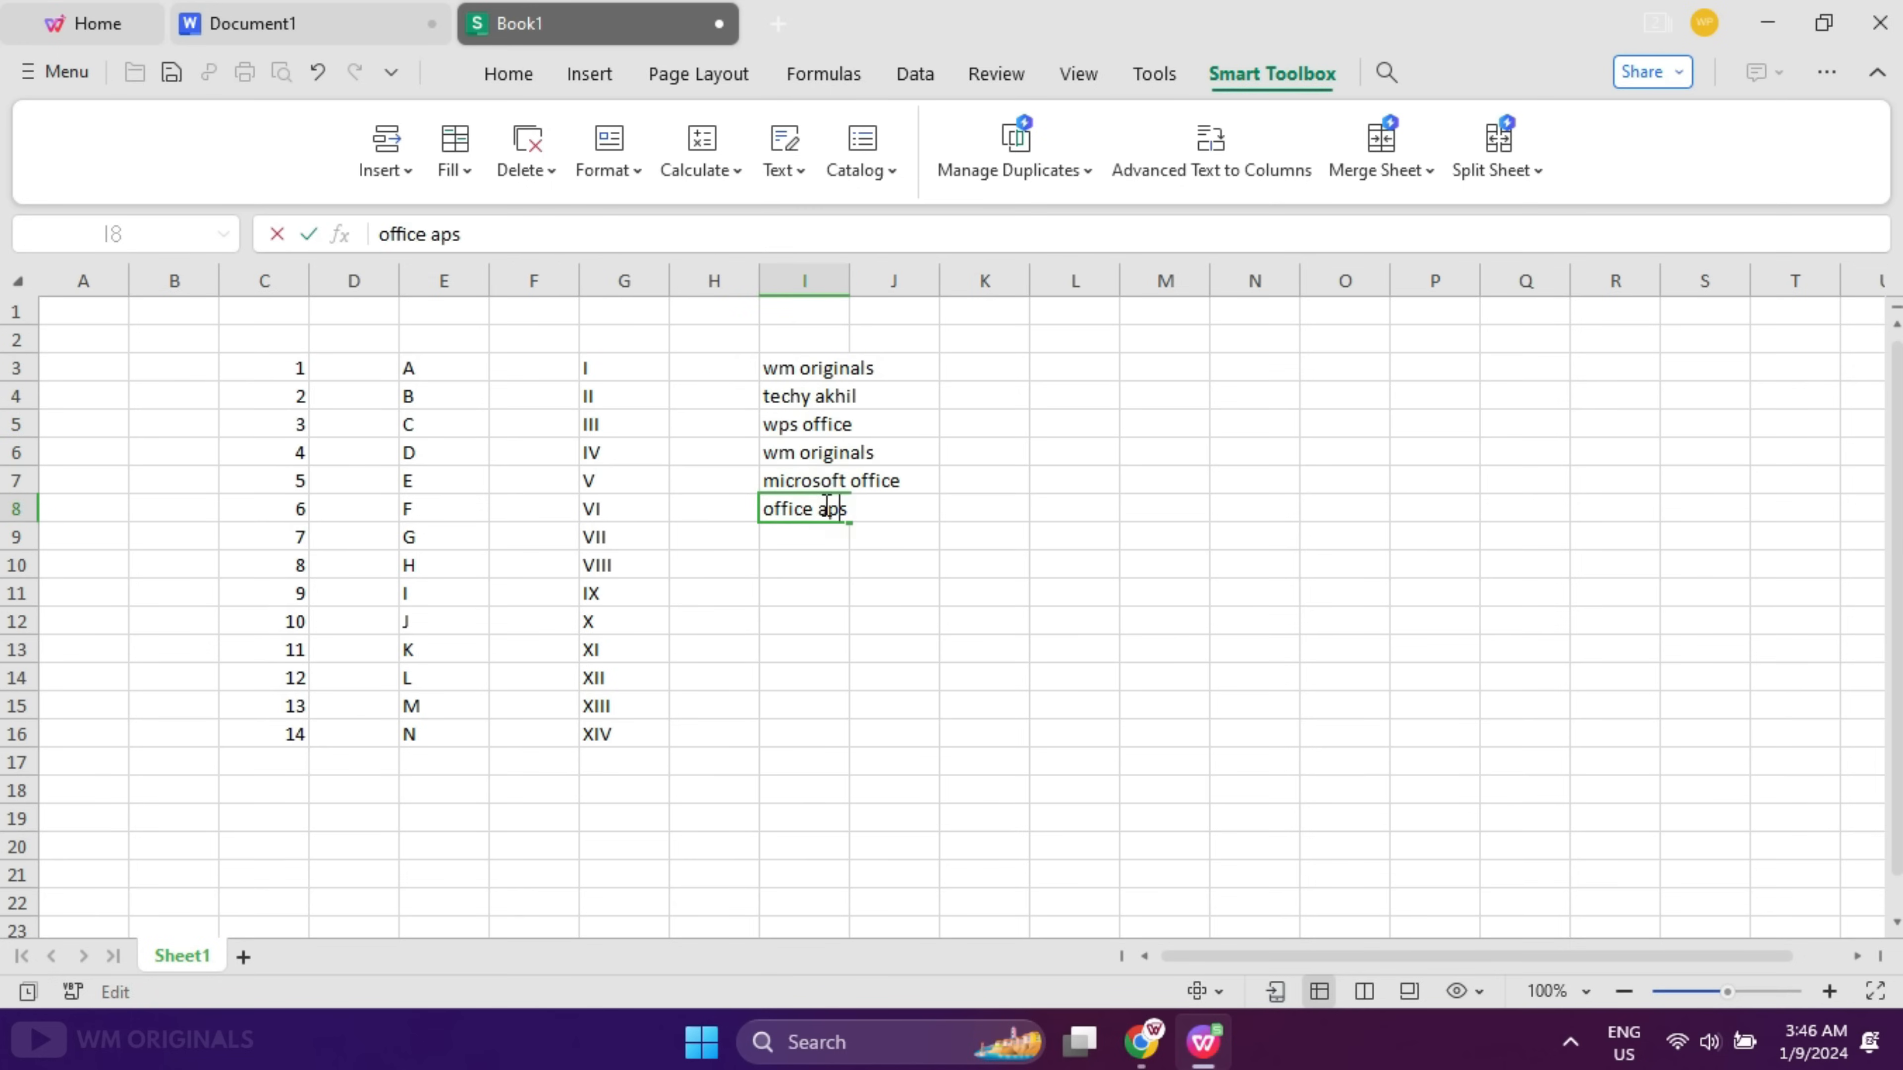
{"action": "type", "text": " social media wm techy akhil wps office youtube channel"}
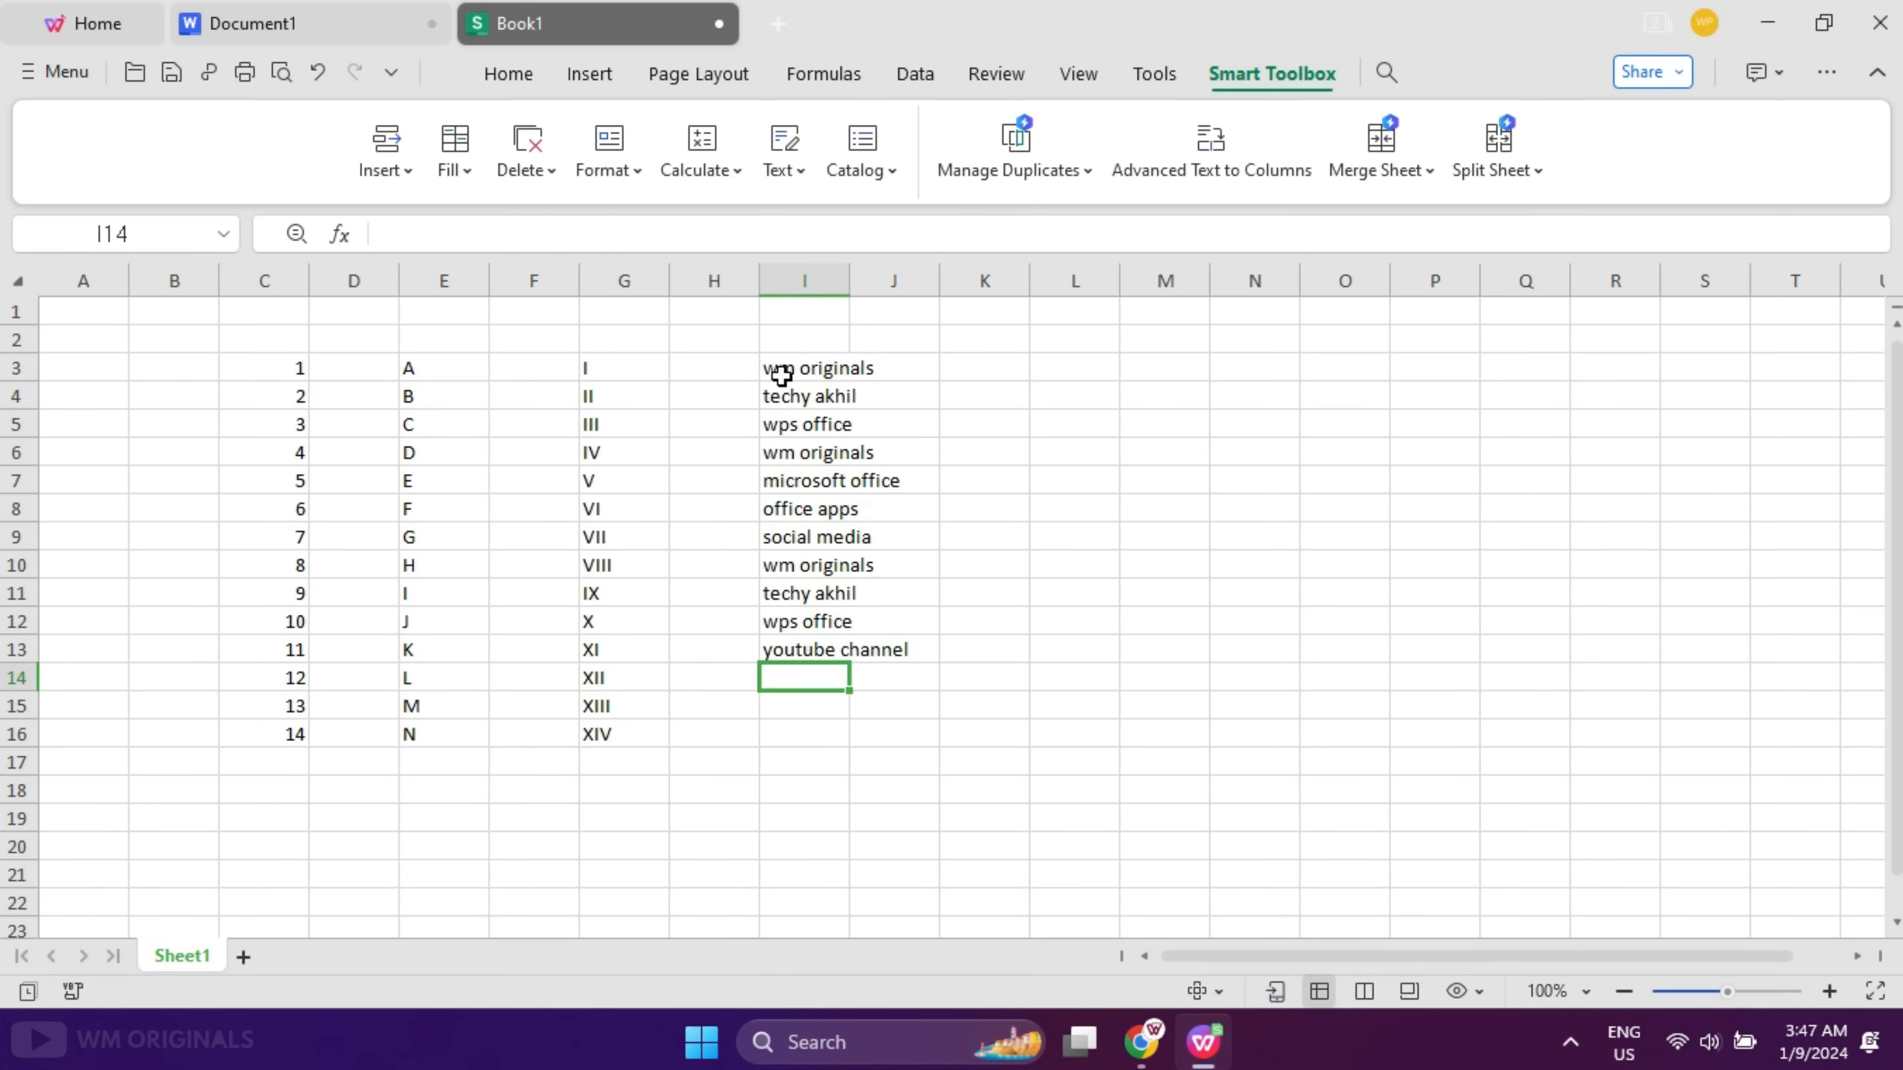
- Convert the list in I3 to I13 to all caps and autofit the width of column I
{"action": "left_click_drag", "start_coordinate": [777, 367], "coordinate": [802, 650]}
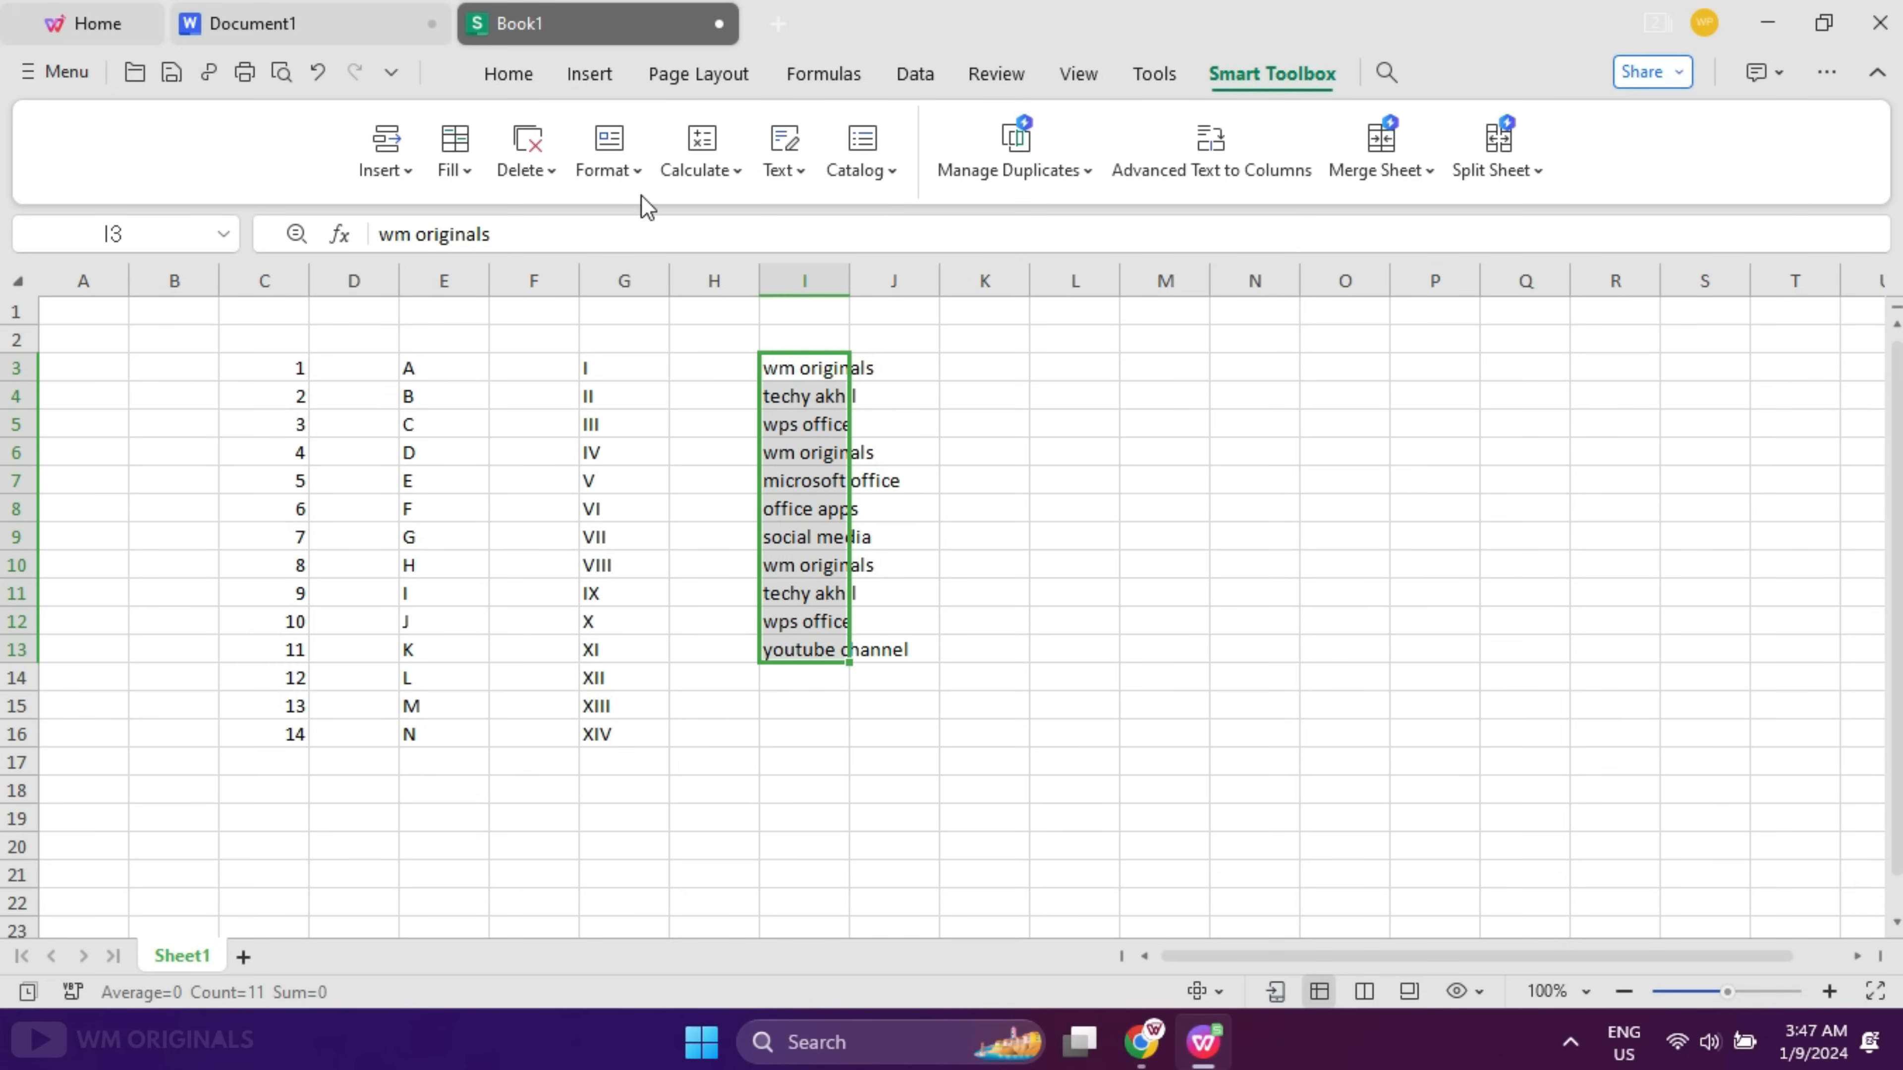
{"action": "left_click", "coordinate": [616, 170]}
{"action": "mouse_move", "coordinate": [622, 227]}
{"action": "left_click", "coordinate": [913, 242]}
{"action": "double_click", "coordinate": [849, 280]}
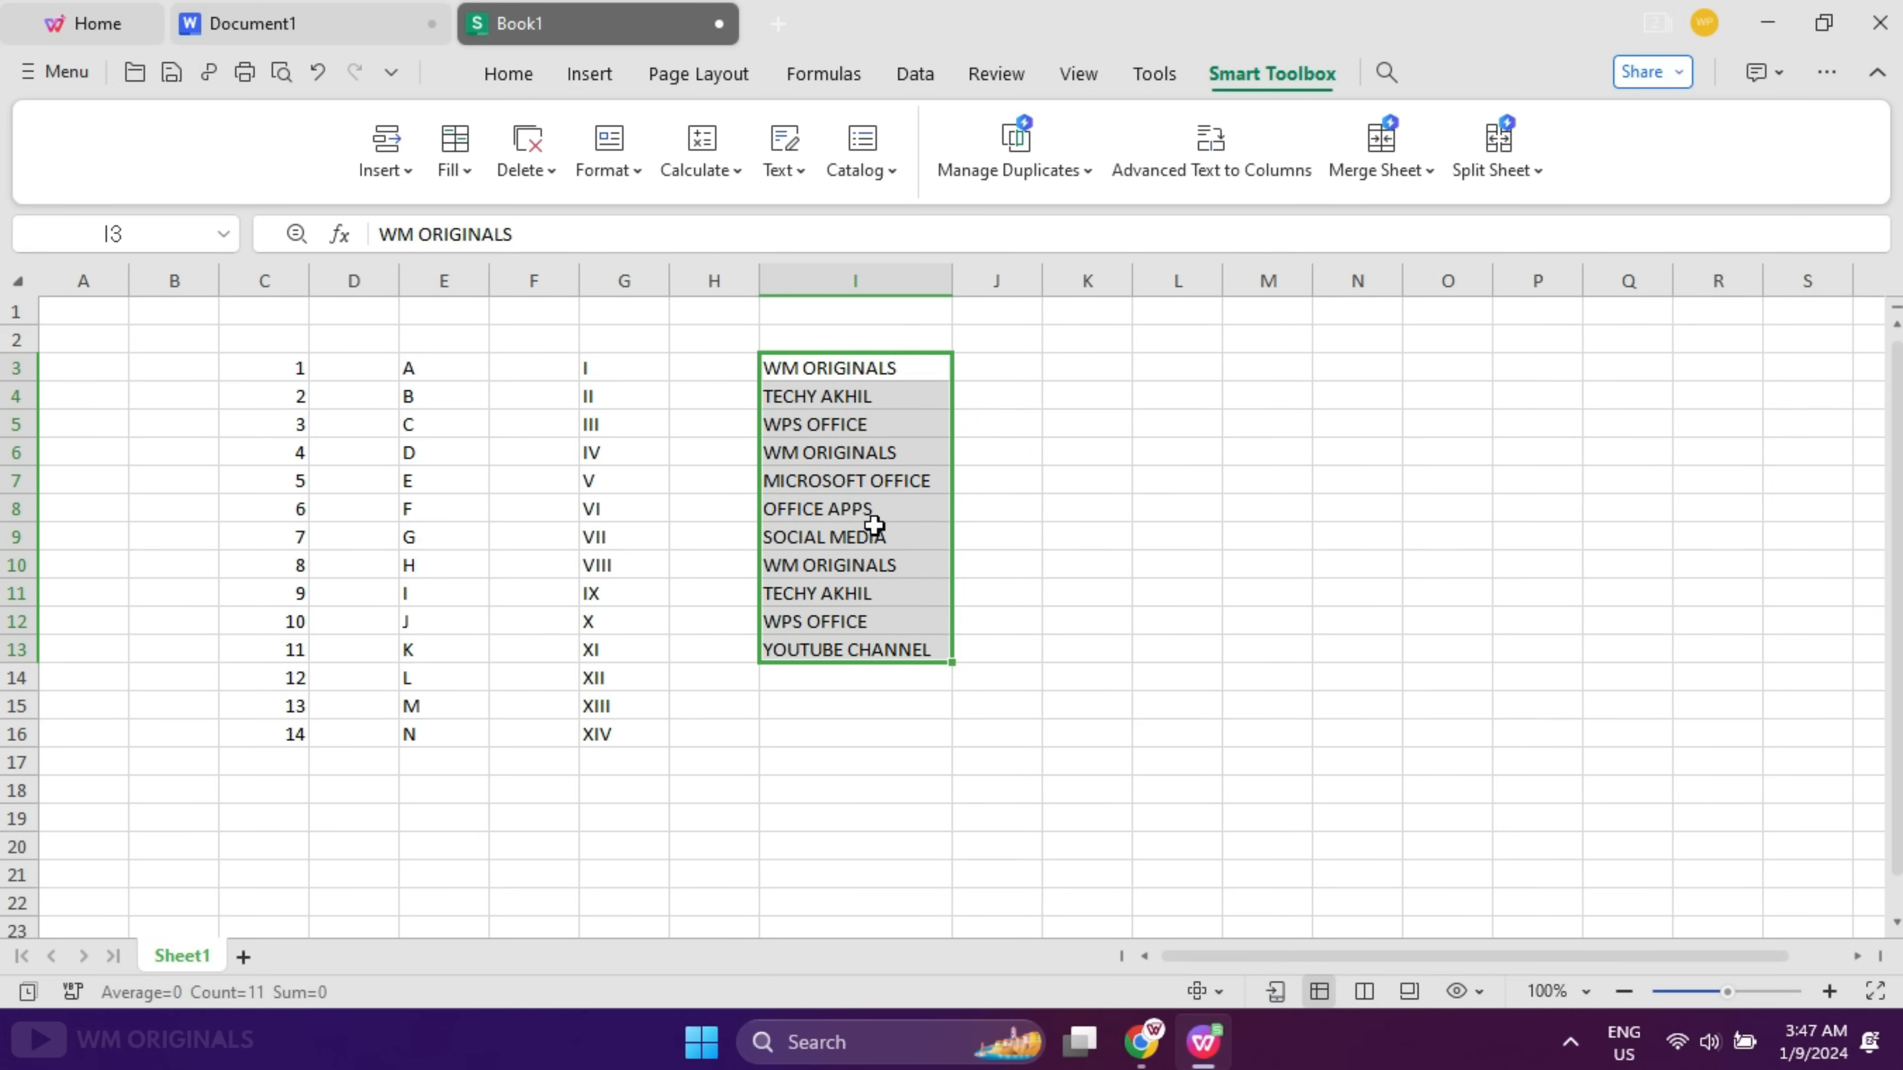
- Try all lowercase and title case on the list in I3 to I13
{"action": "left_click", "coordinate": [633, 172]}
{"action": "left_click", "coordinate": [904, 289]}
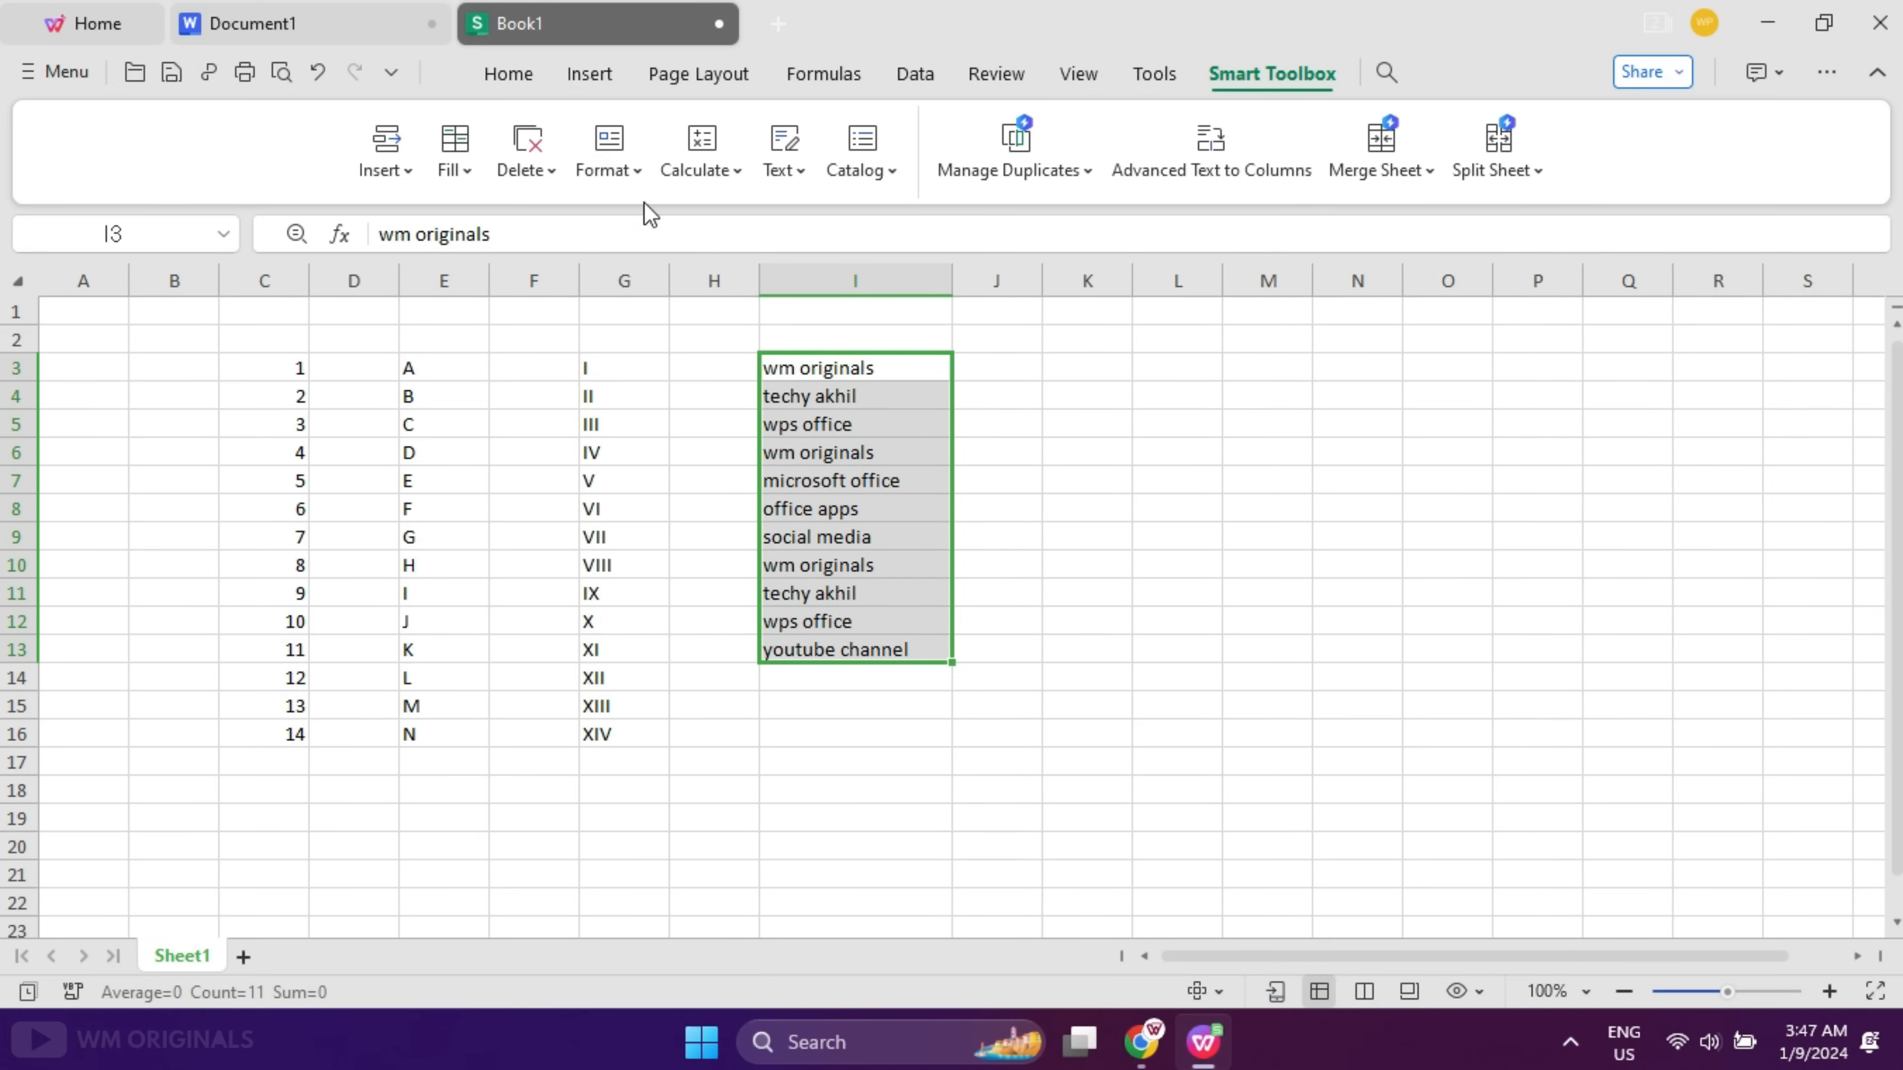
{"action": "left_click", "coordinate": [608, 154]}
{"action": "left_click", "coordinate": [934, 342]}
- Apply Change Case to the list in I3 to I13 and return it to all lowercase
{"action": "left_click", "coordinate": [620, 170]}
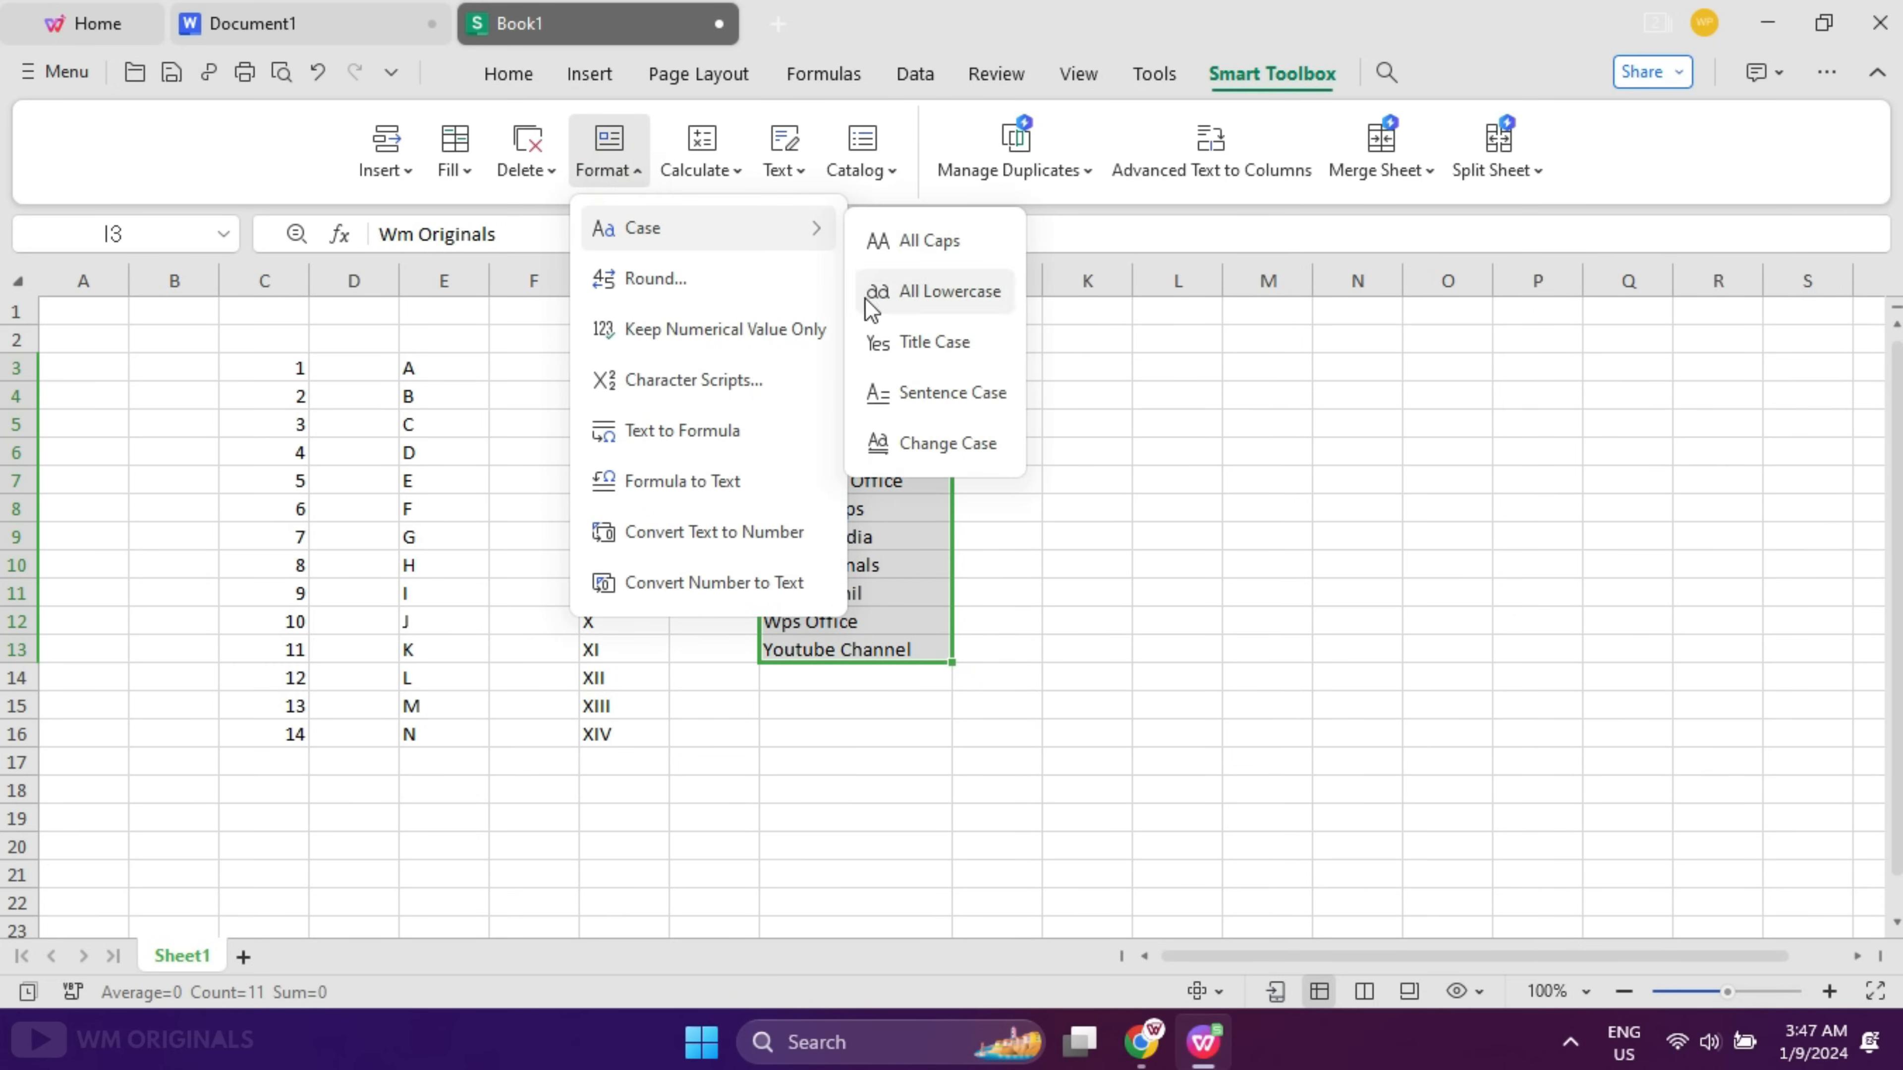
{"action": "left_click", "coordinate": [909, 443]}
{"action": "left_click", "coordinate": [608, 170]}
{"action": "left_click", "coordinate": [905, 291]}
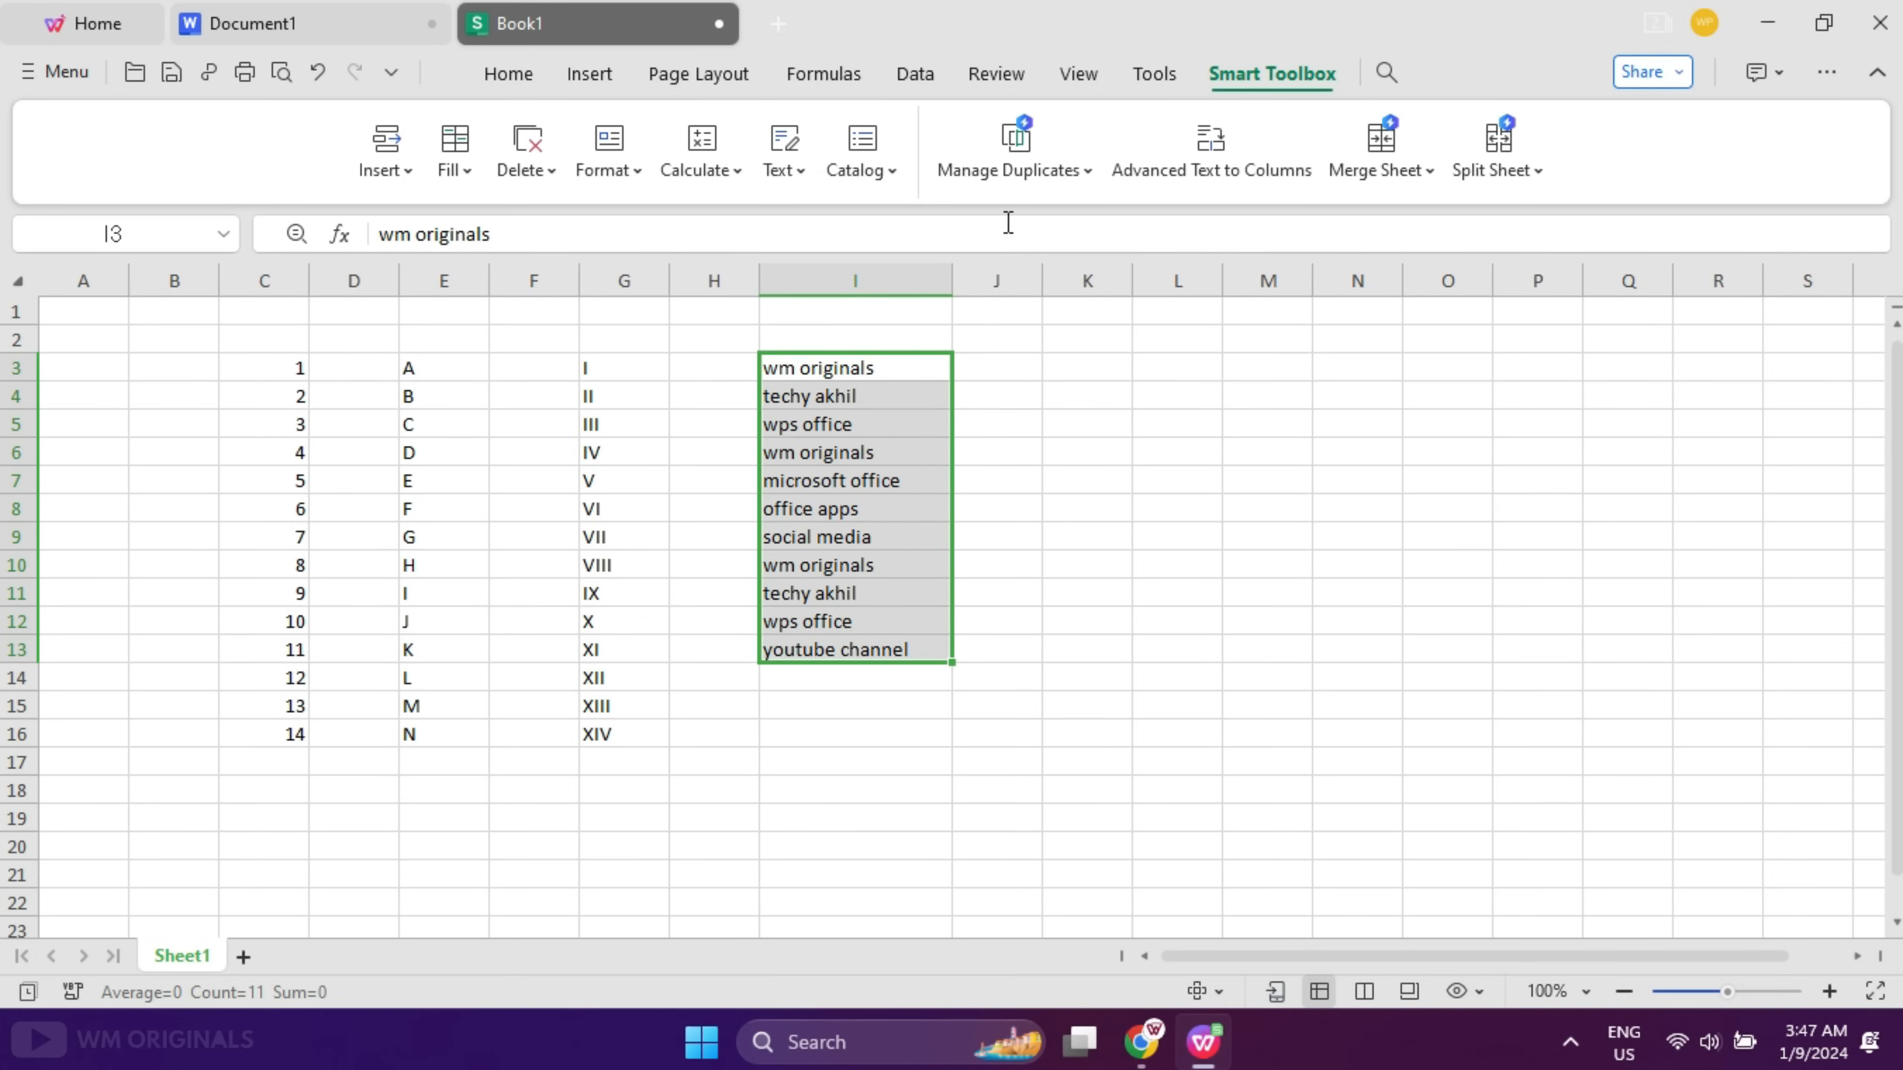
- Highlight the duplicate entries within I3 to I13 in light blue, comparing by row
{"action": "left_click", "coordinate": [1026, 180]}
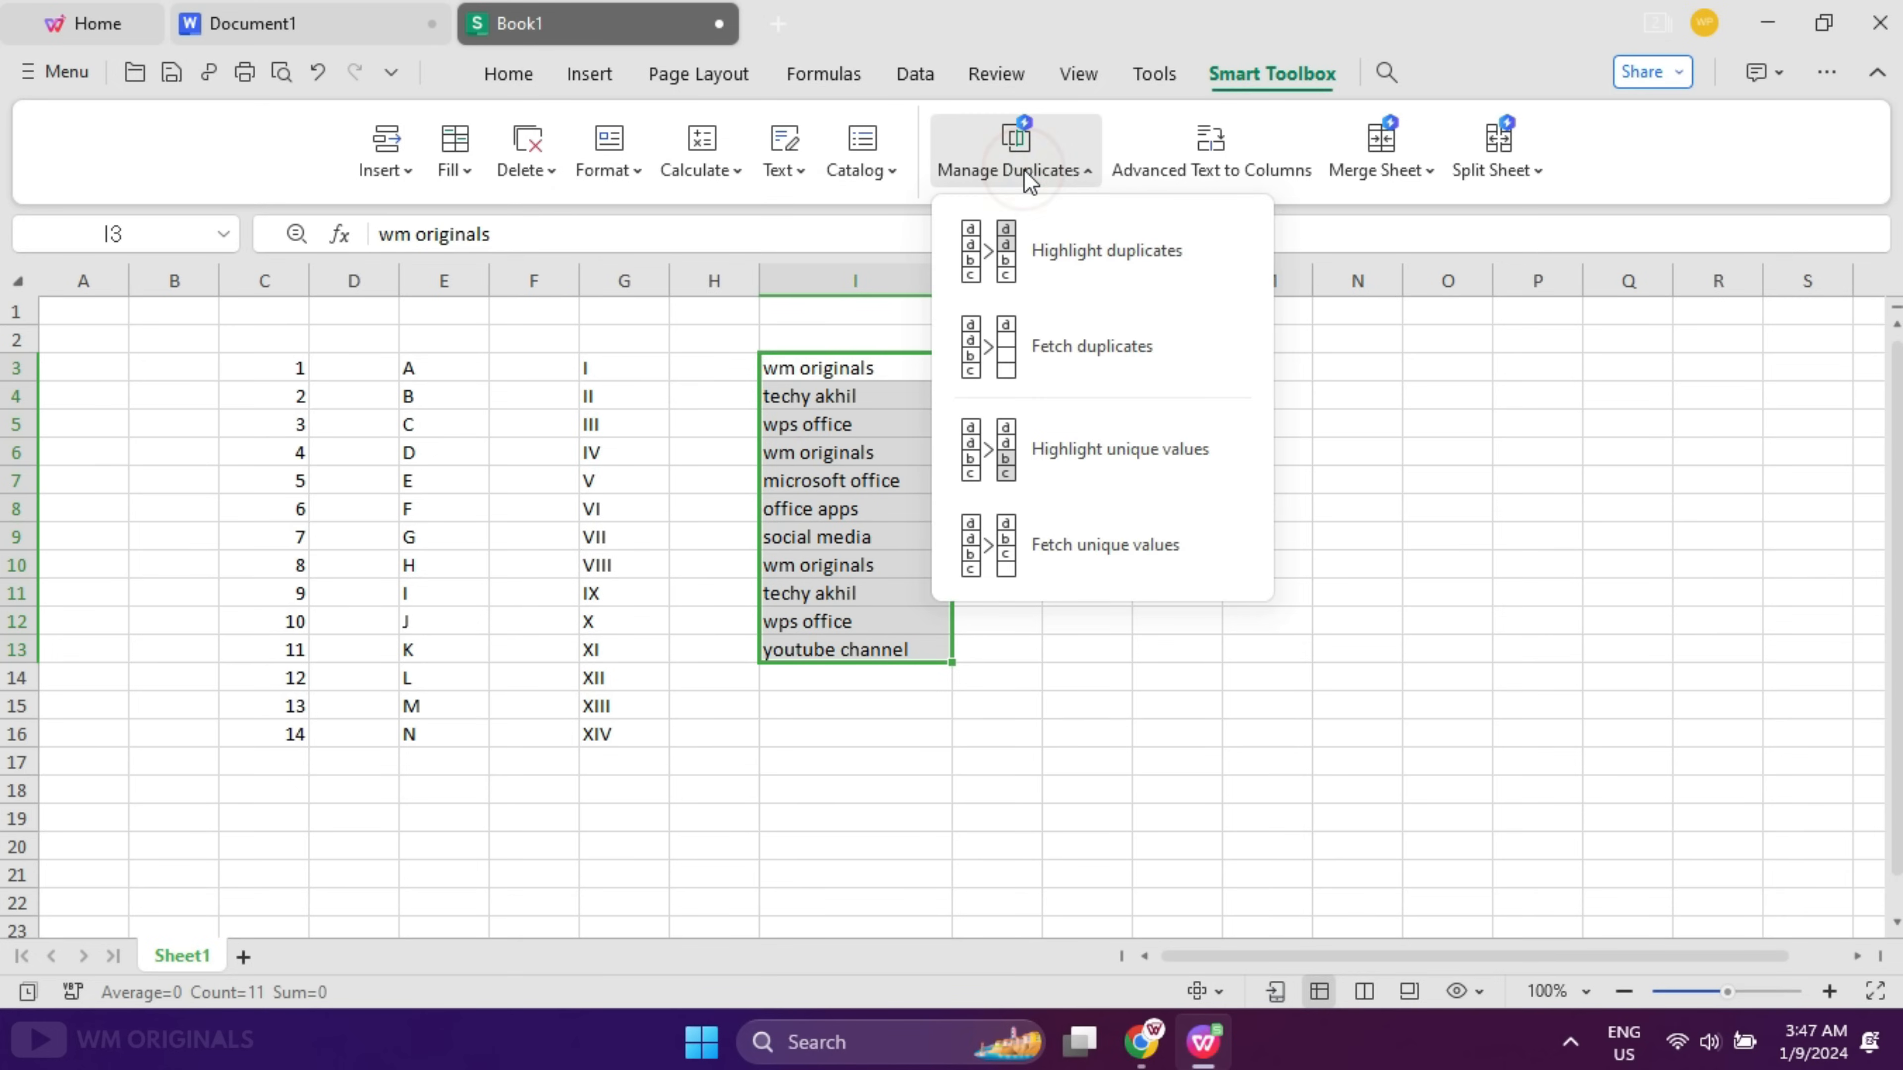
{"action": "left_click", "coordinate": [1052, 255]}
{"action": "left_click", "coordinate": [854, 552]}
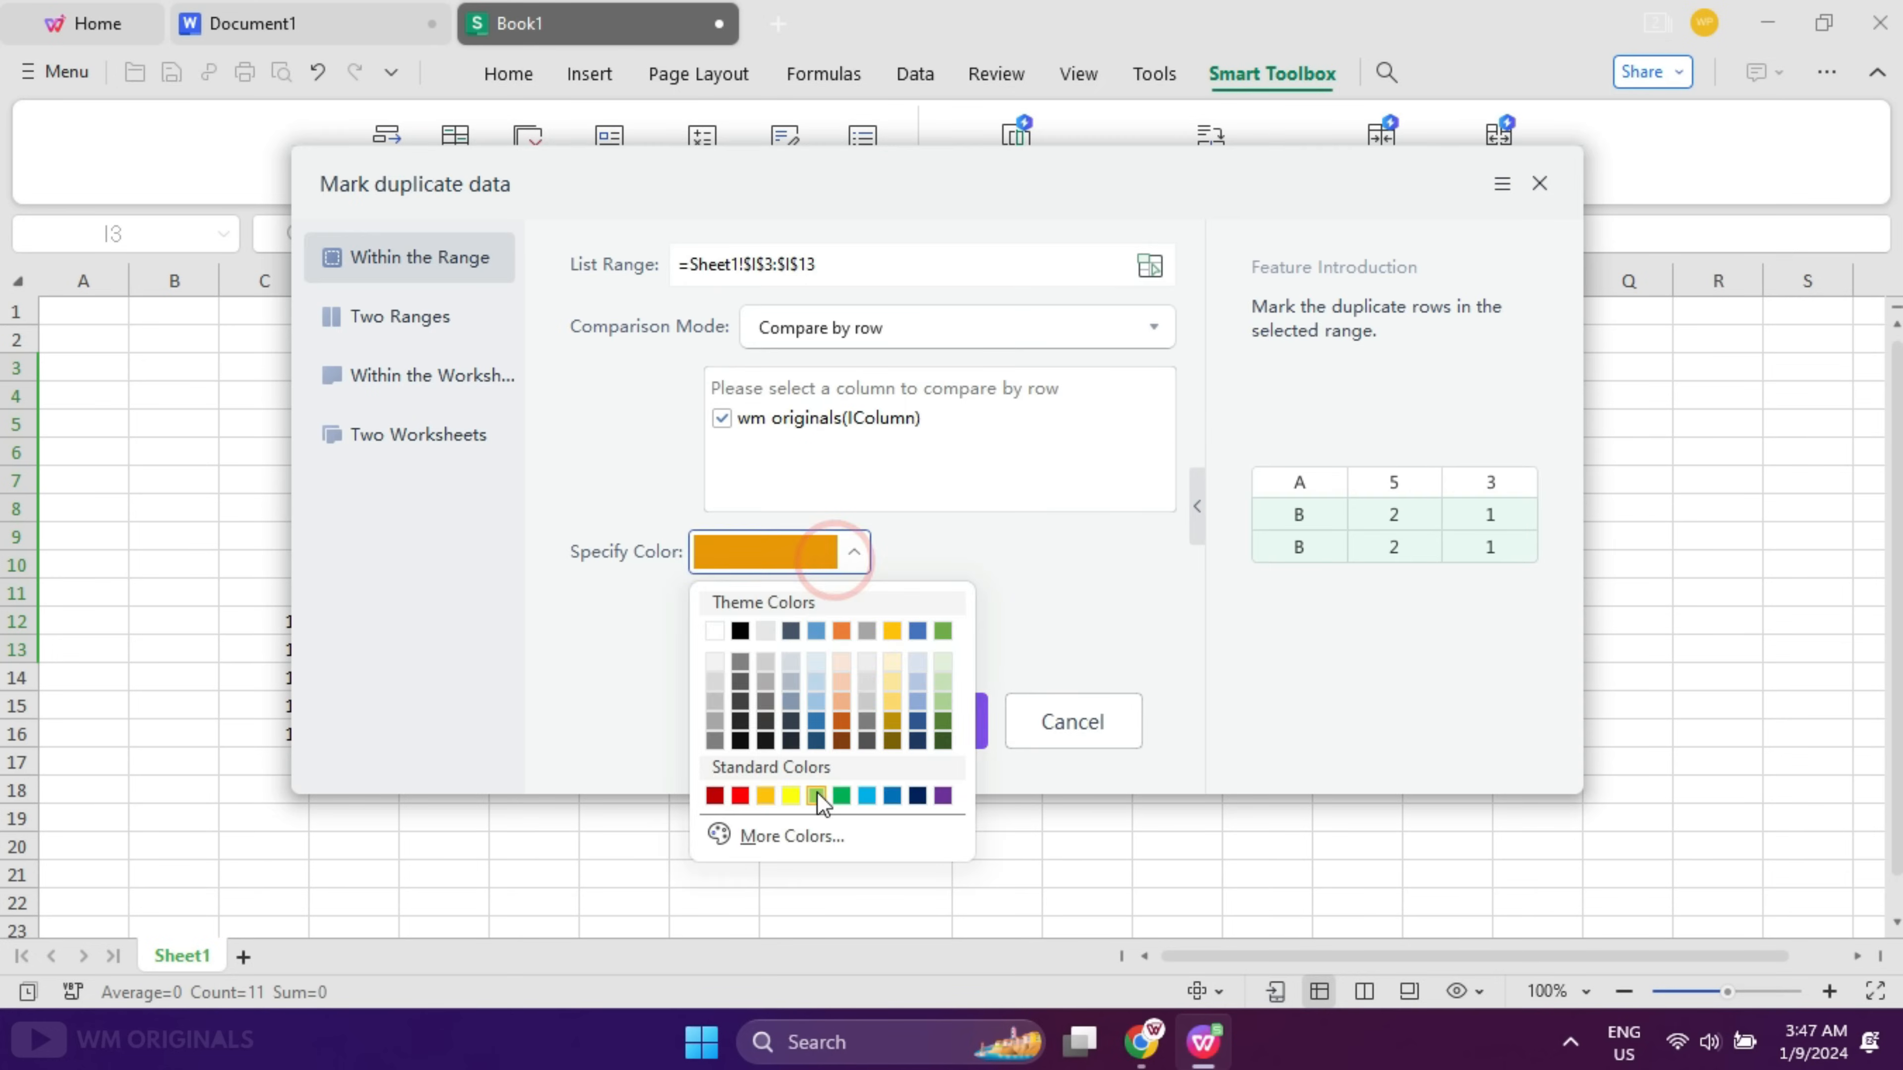
{"action": "left_click", "coordinate": [871, 794]}
{"action": "left_click", "coordinate": [894, 701]}
- Fetch the duplicate entries of I3 to I13 into a new sheet and review the extracted list
{"action": "left_click", "coordinate": [1013, 176]}
{"action": "left_click", "coordinate": [1063, 348]}
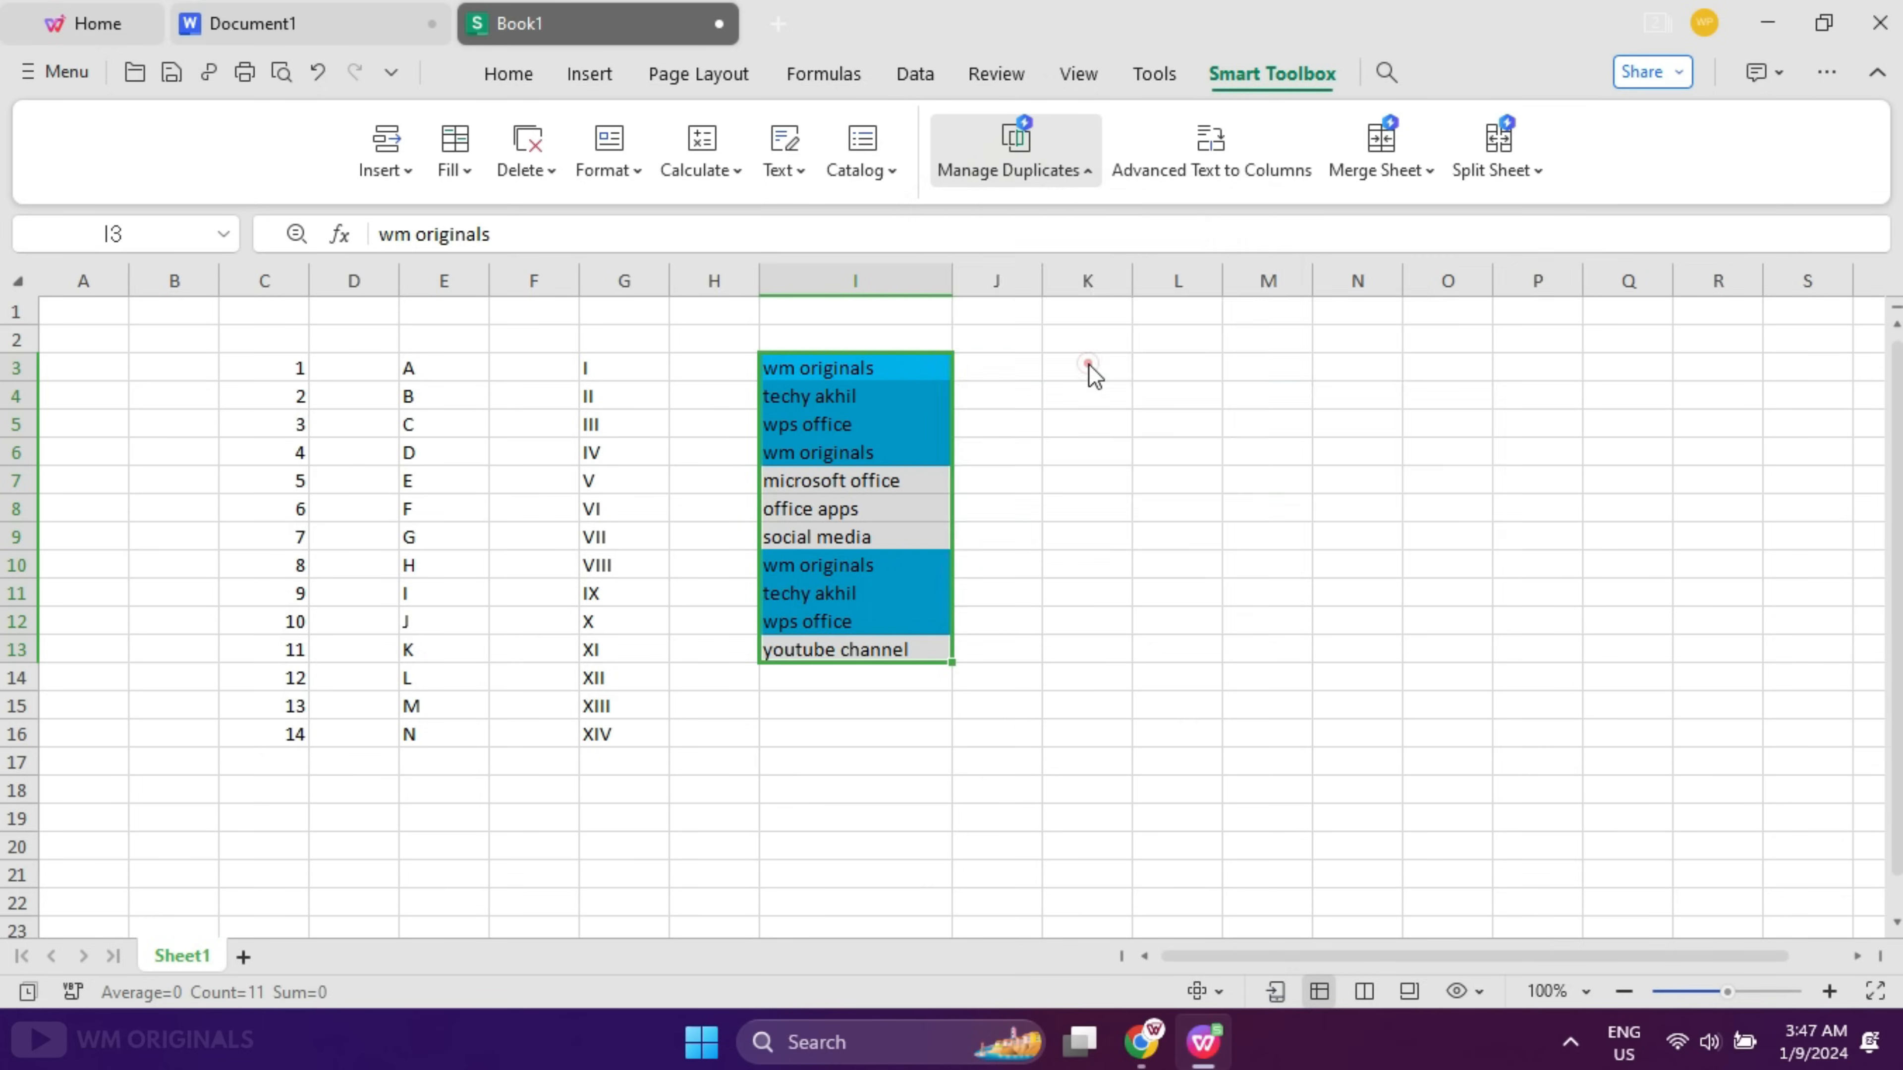
{"action": "left_click", "coordinate": [916, 708]}
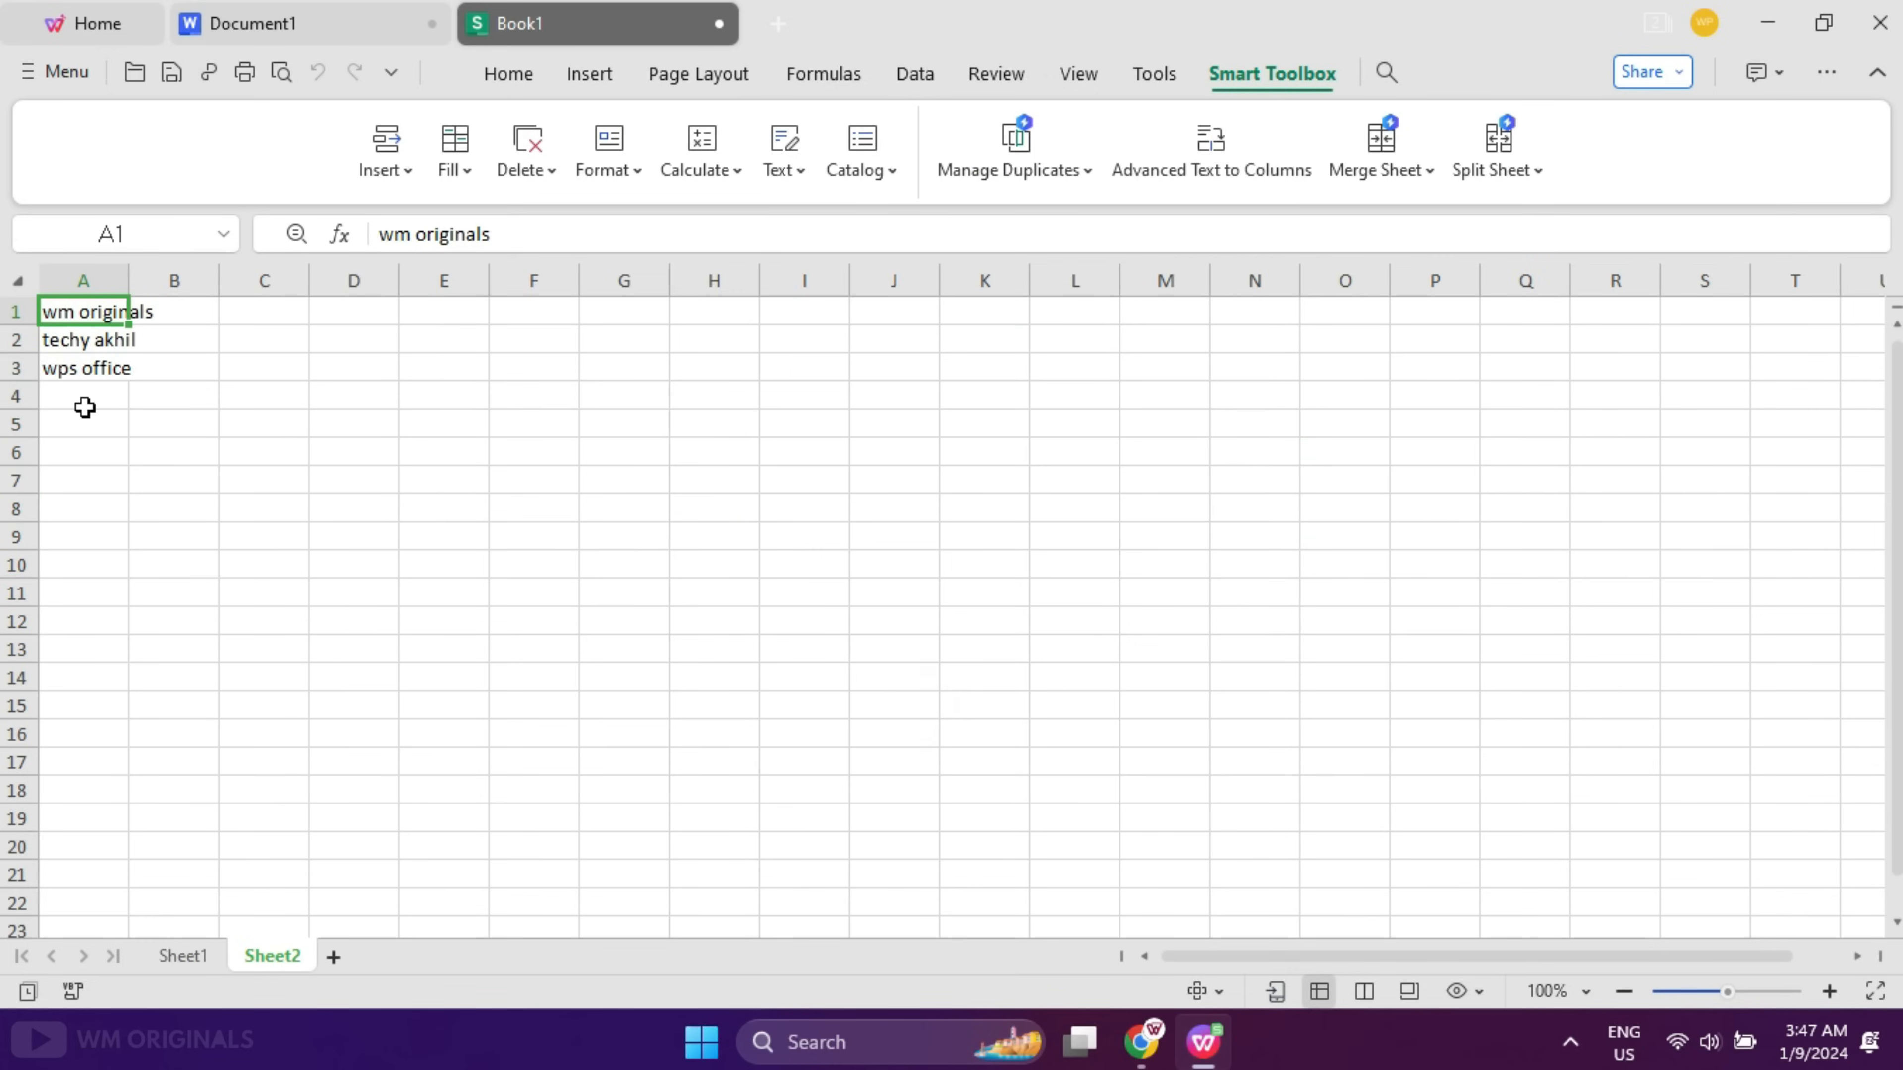
{"action": "left_click_drag", "start_coordinate": [85, 407], "coordinate": [92, 313]}
- Fetch the unique values of Sheet1's I3 to I13 into a new sheet, retaining only one of each repeated value, and return to Sheet1
{"action": "left_click", "coordinate": [182, 956]}
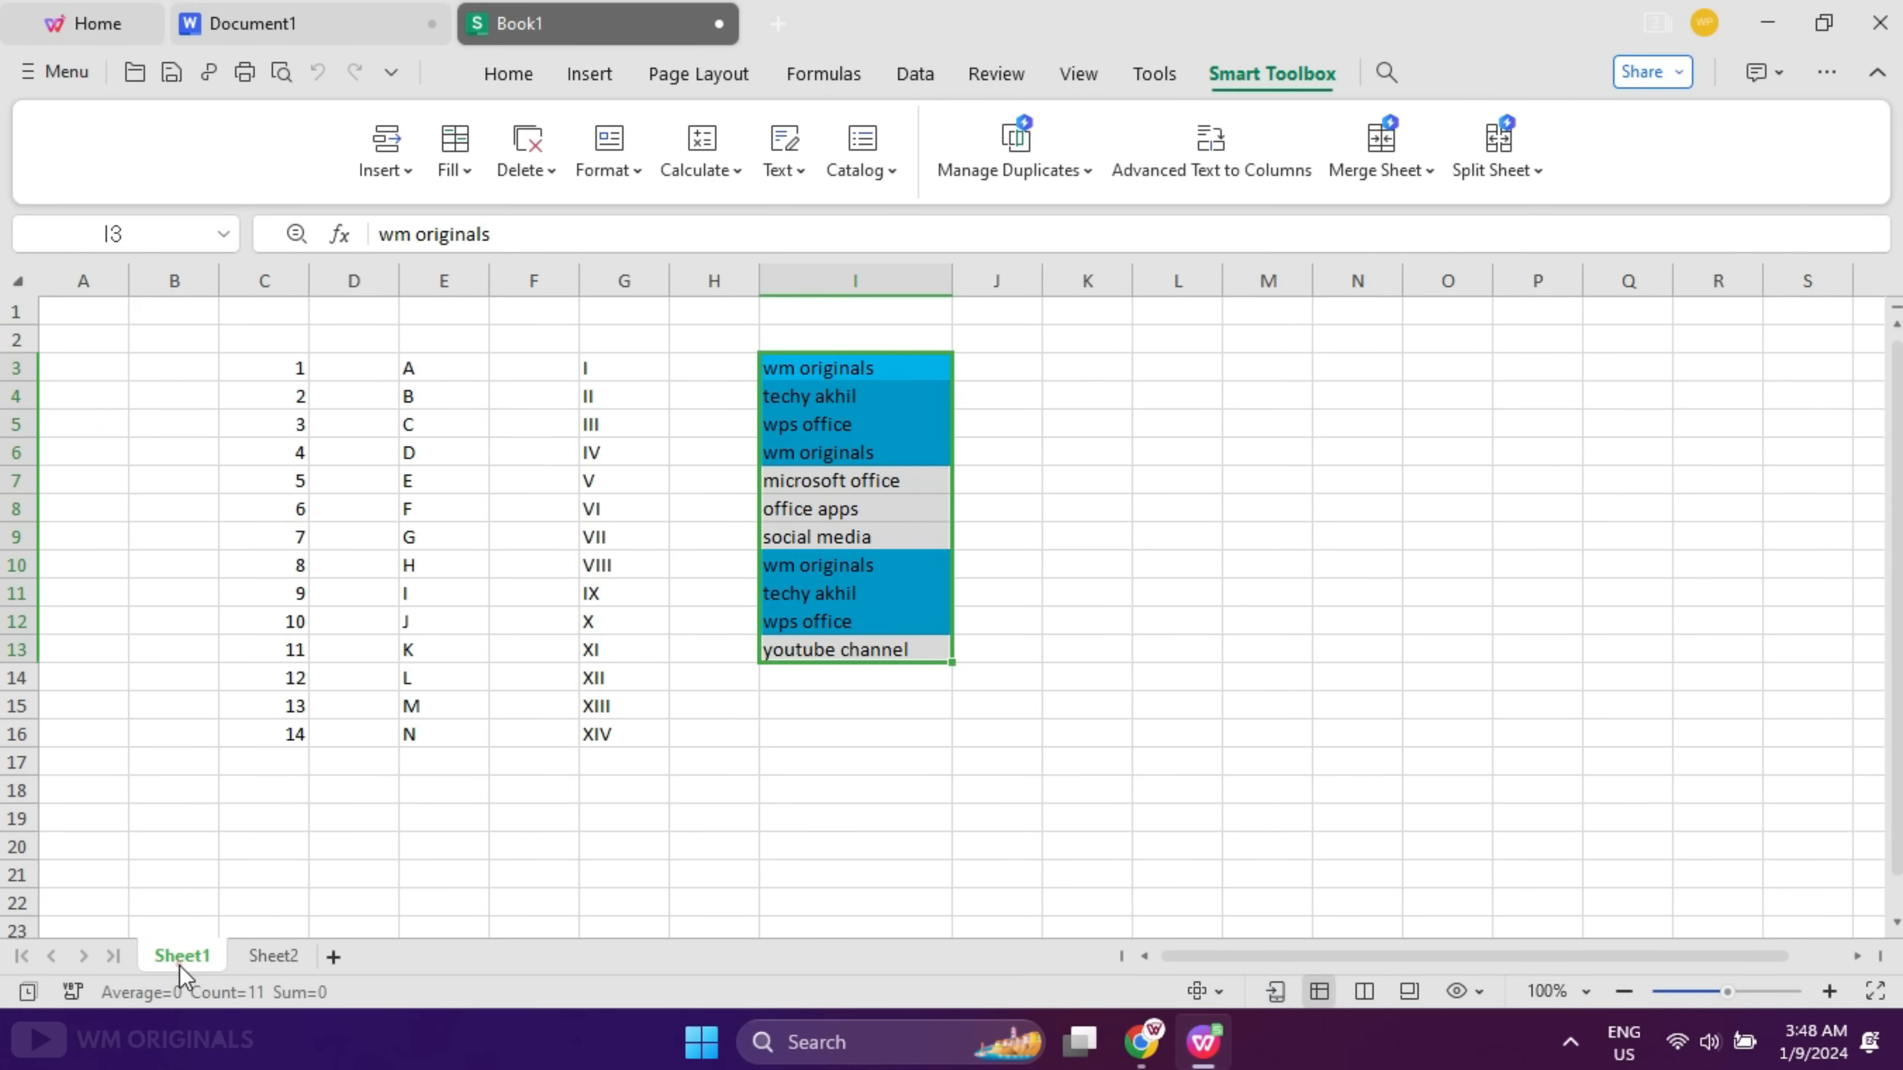
{"action": "left_click", "coordinate": [969, 171]}
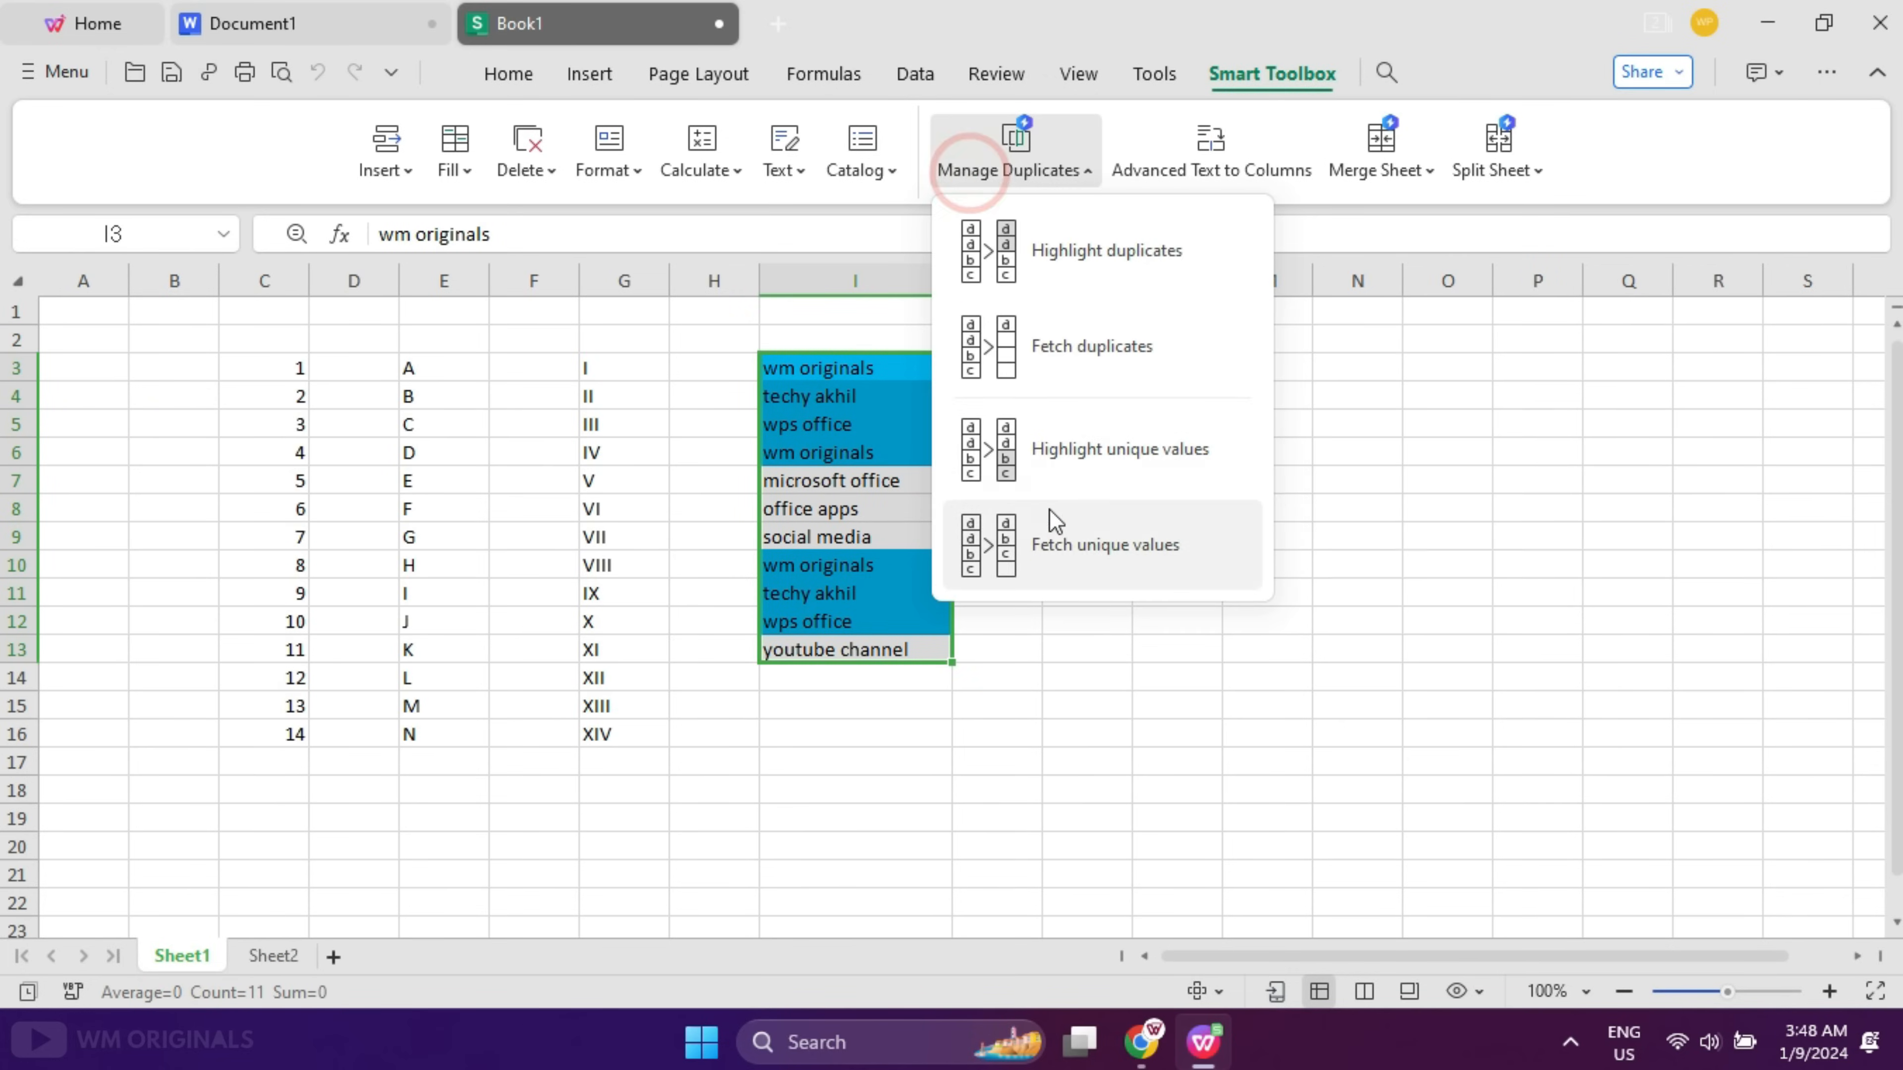
{"action": "left_click", "coordinate": [1053, 534]}
{"action": "left_click", "coordinate": [920, 701]}
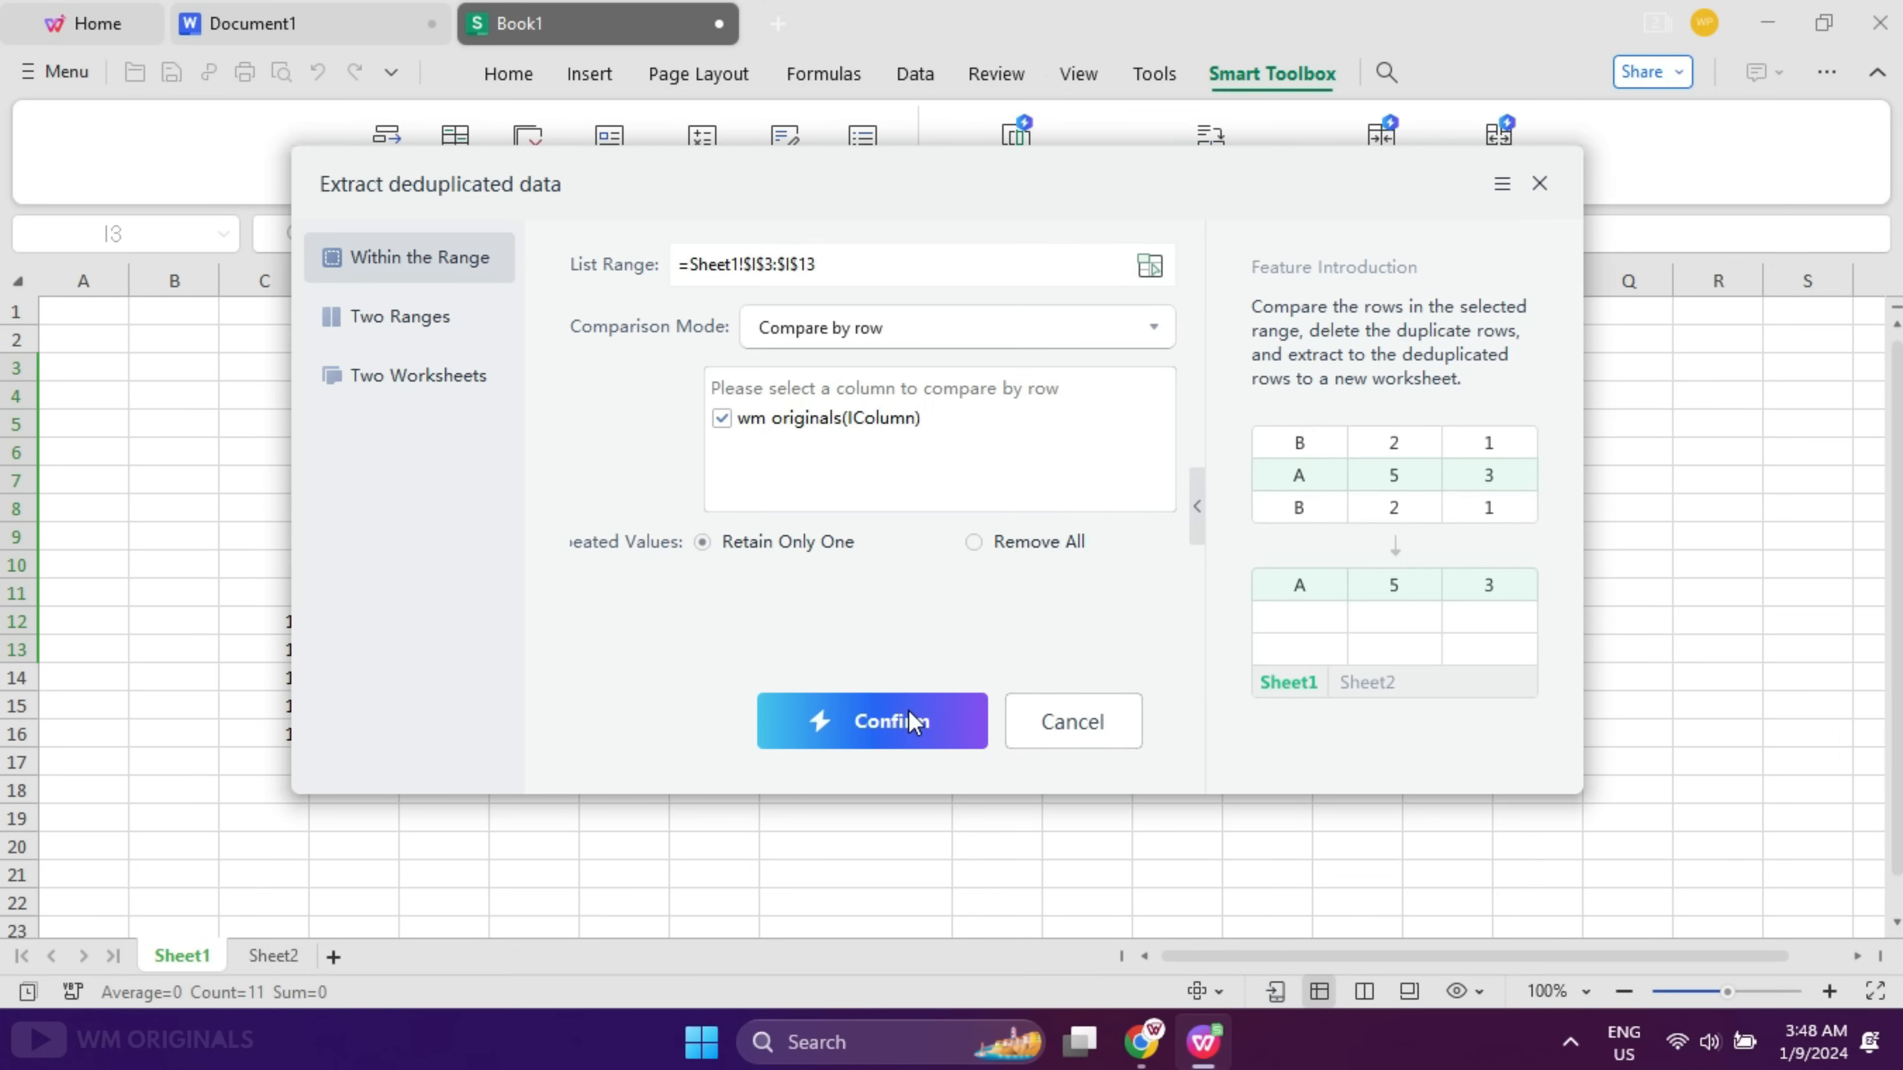
{"action": "left_click_drag", "start_coordinate": [83, 563], "coordinate": [83, 311]}
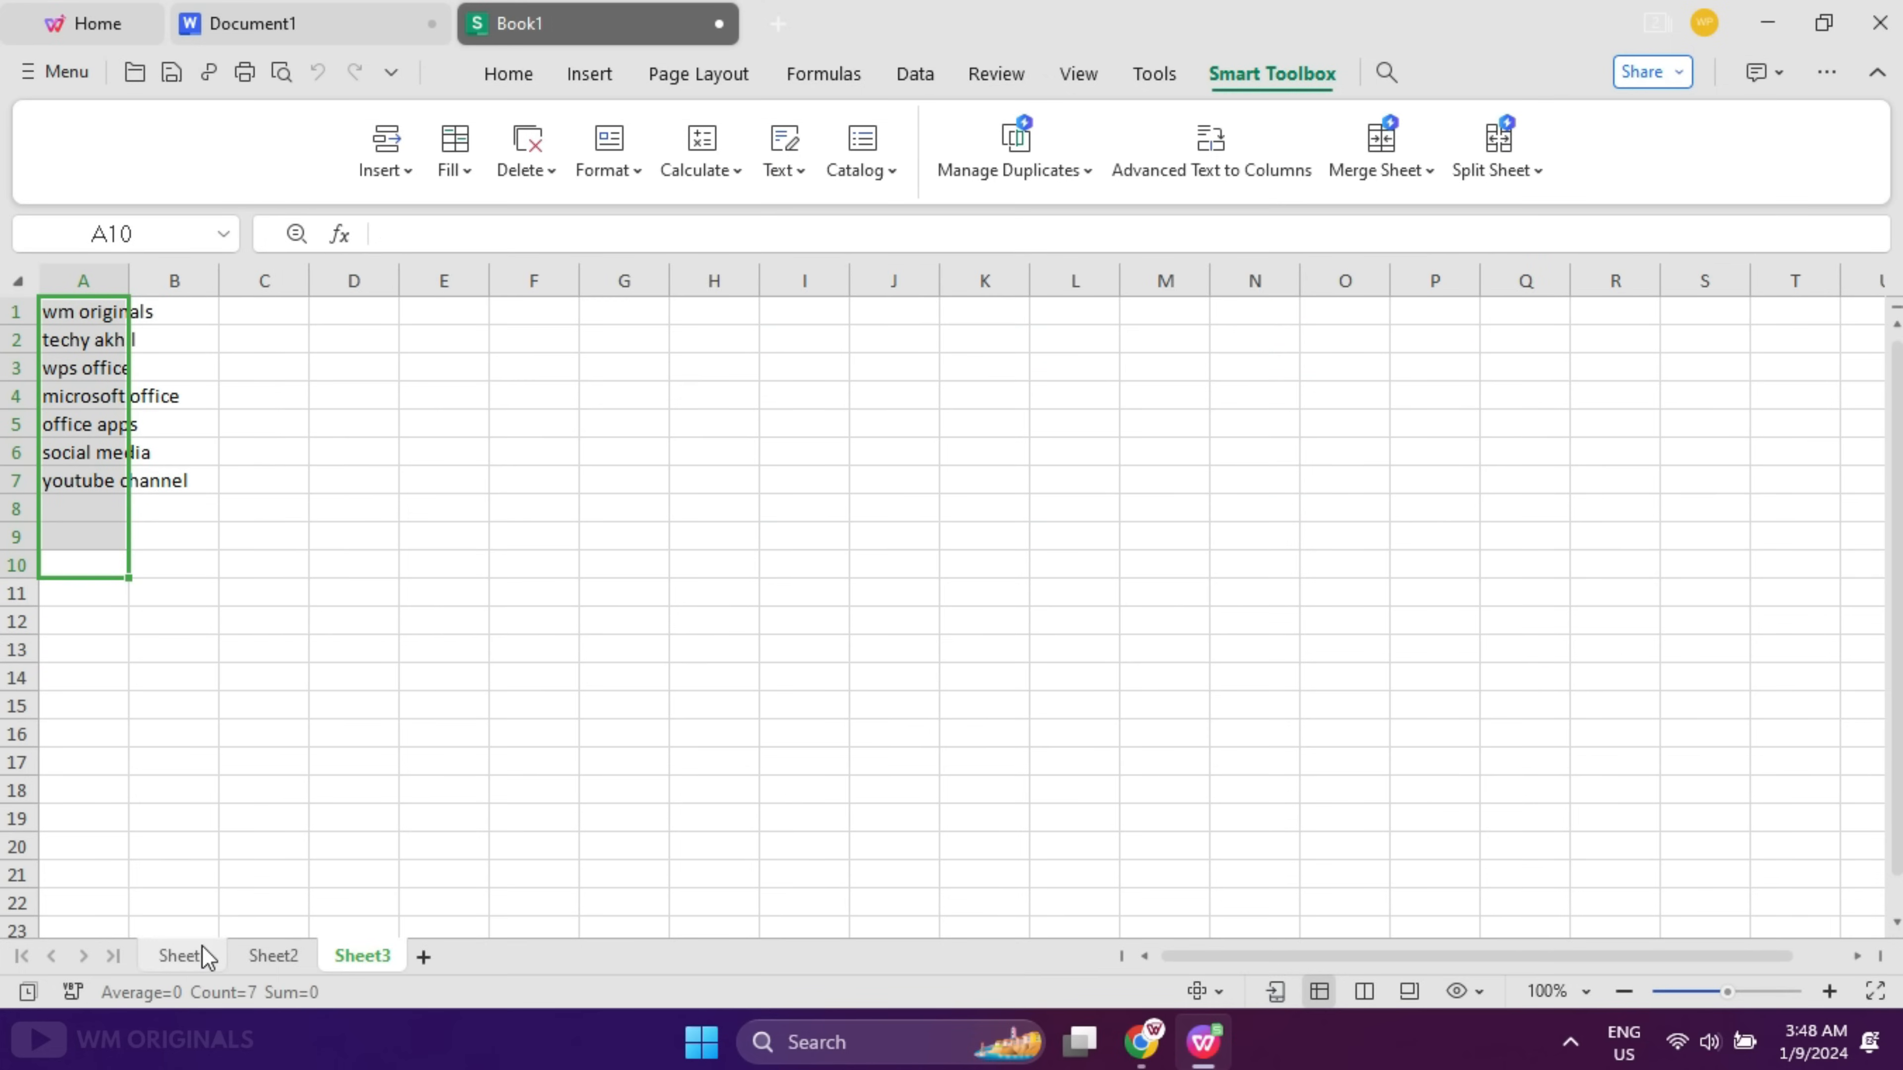
{"action": "left_click", "coordinate": [182, 956]}
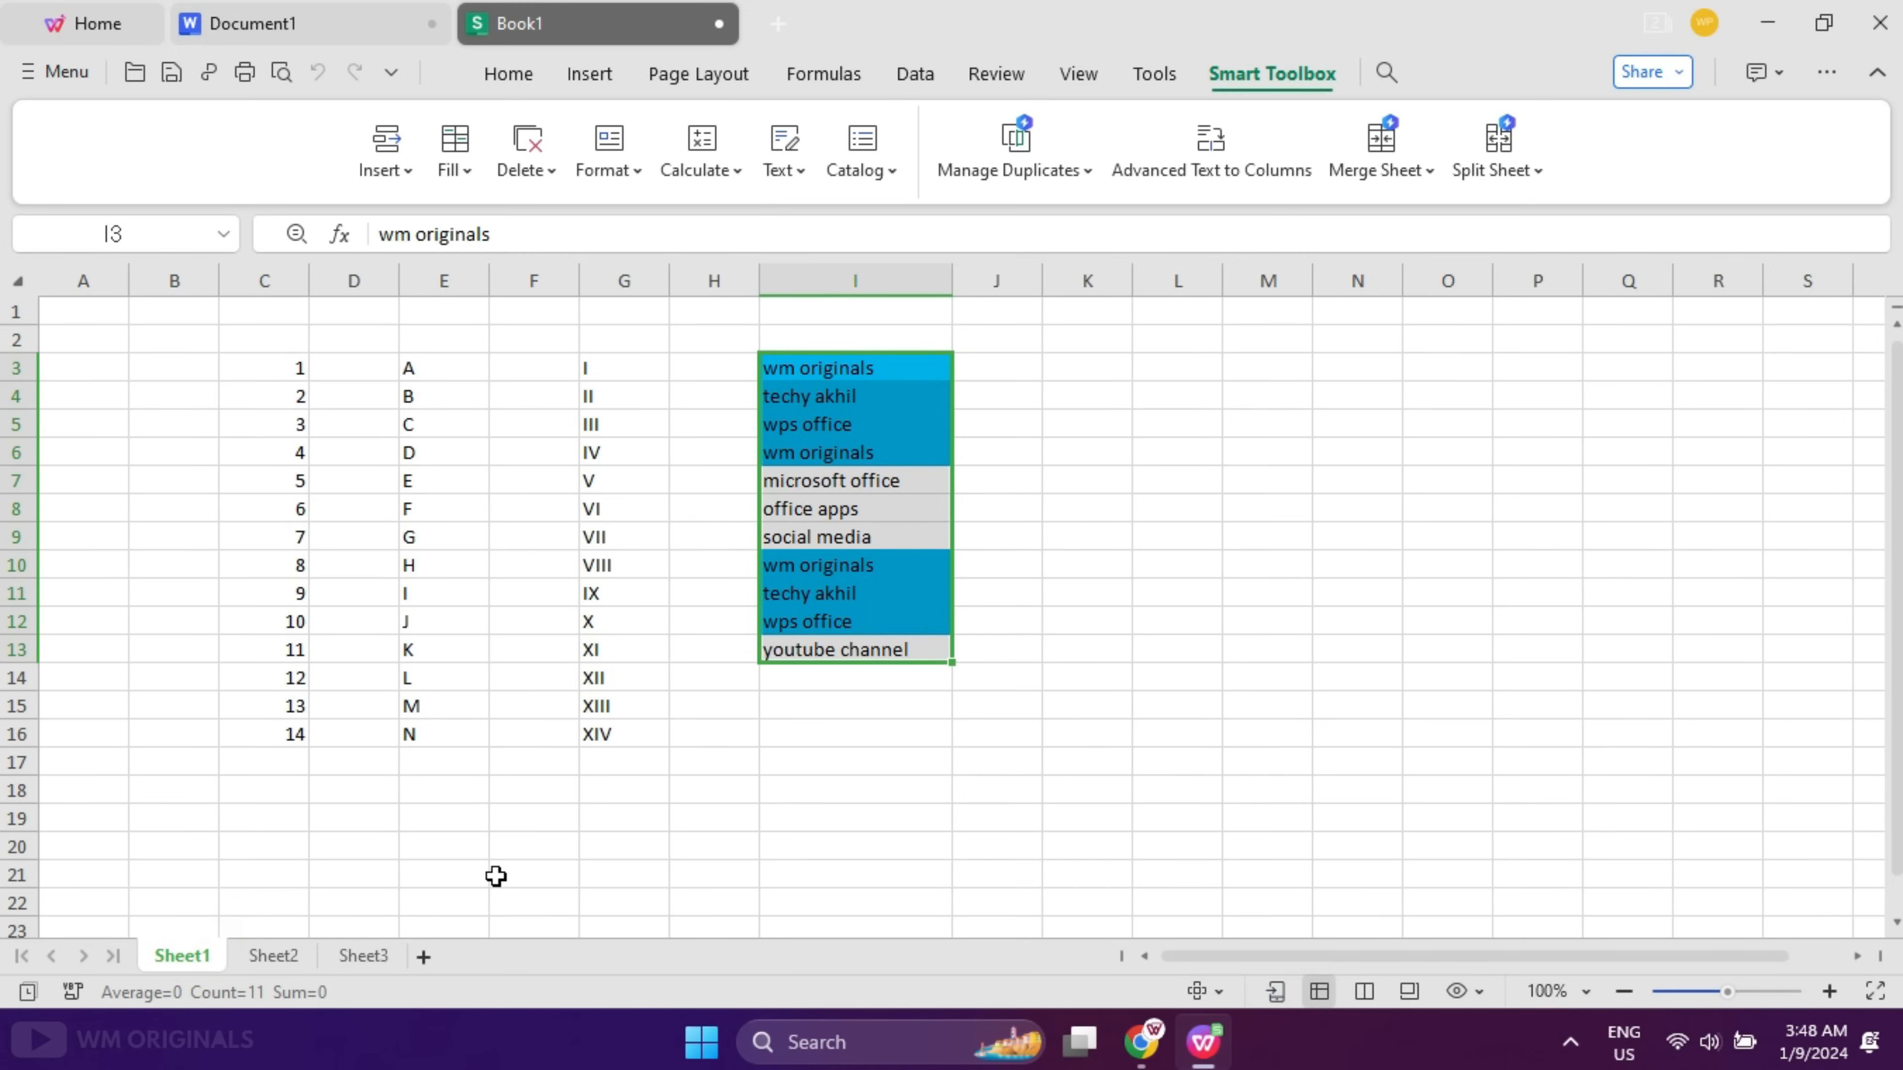
- Start a VLOOKUP formula in cell L7 and replace it with the beginning of an HLOOKUP formula
{"action": "left_click", "coordinate": [1137, 470]}
{"action": "type", "text": "=vlookup"}
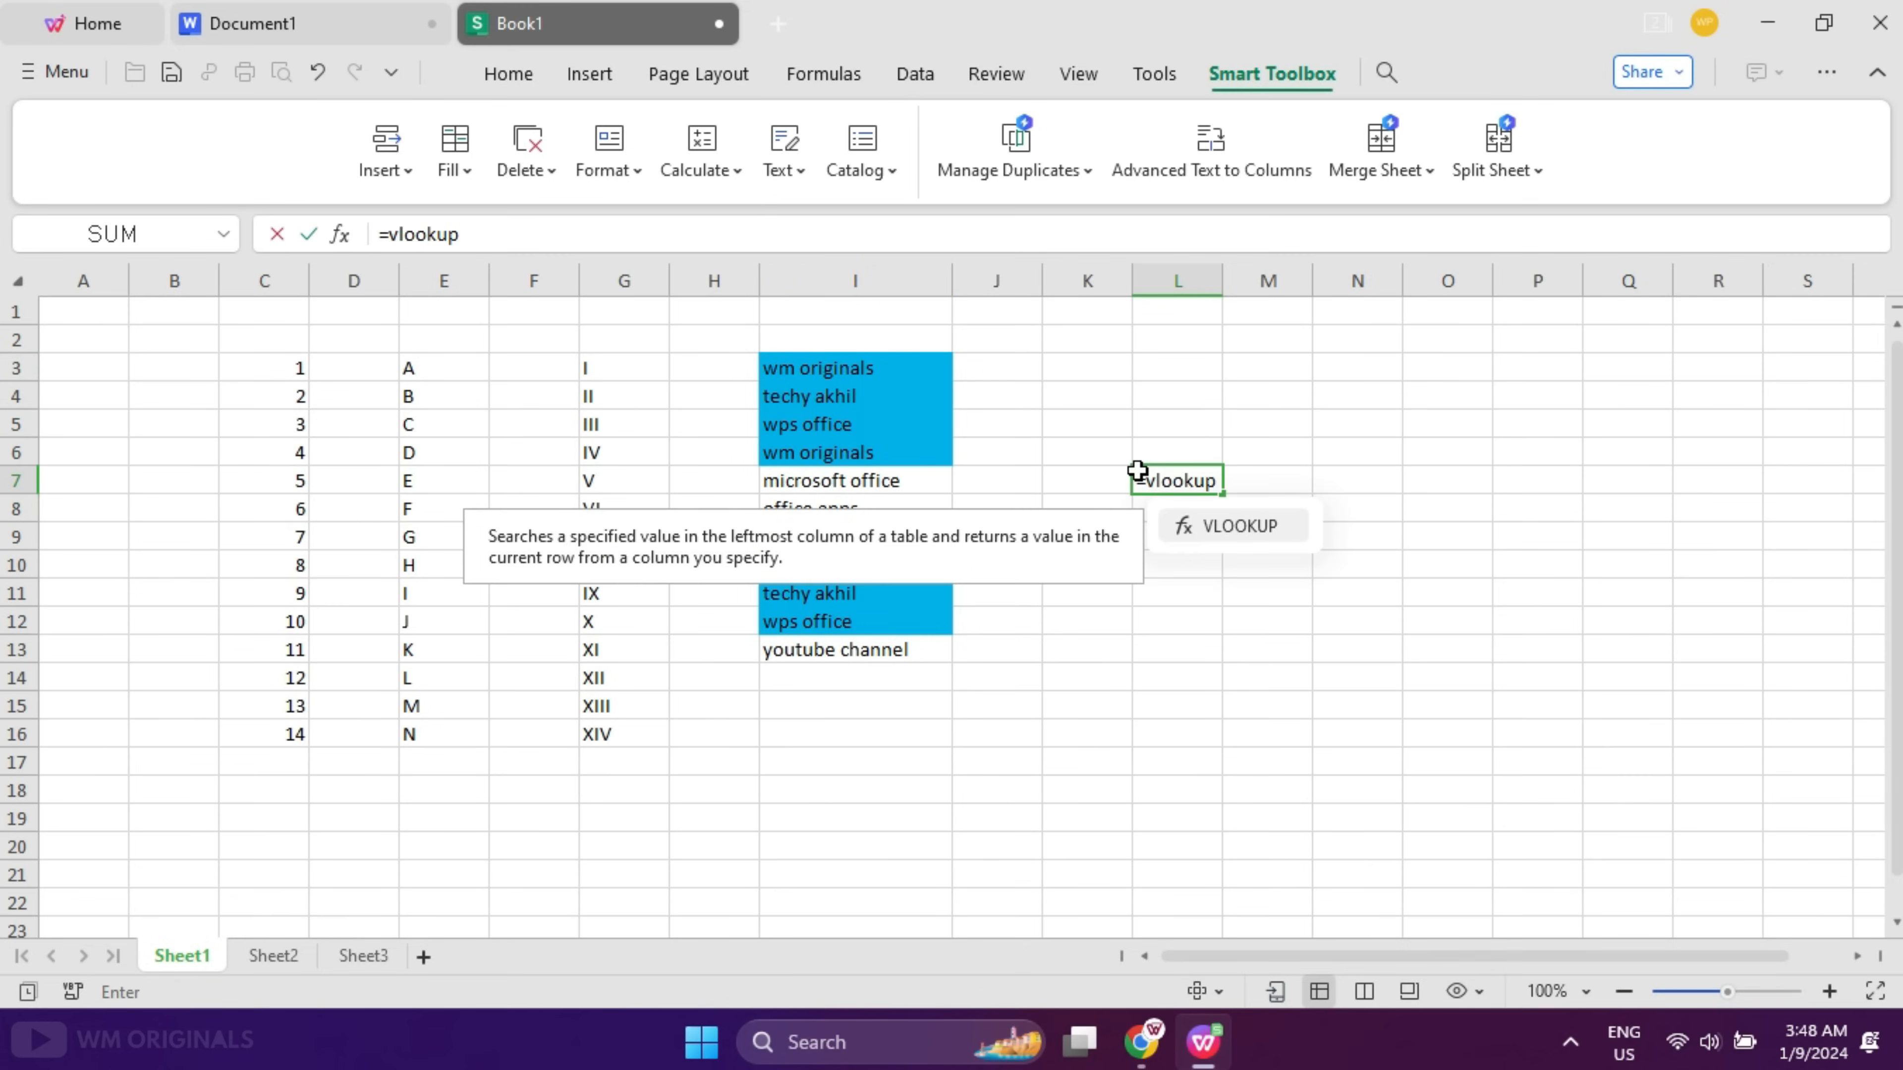
{"action": "type", "text": "("}
{"action": "key", "text": "BackSpace"}
{"action": "key", "text": "BackSpace"}
{"action": "key", "text": "BackSpace"}
{"action": "key", "text": "BackSpace"}
{"action": "key", "text": "BackSpace"}
{"action": "key", "text": "BackSpace"}
{"action": "key", "text": "BackSpace"}
{"action": "key", "text": "BackSpace"}
{"action": "type", "text": "hlookup("}
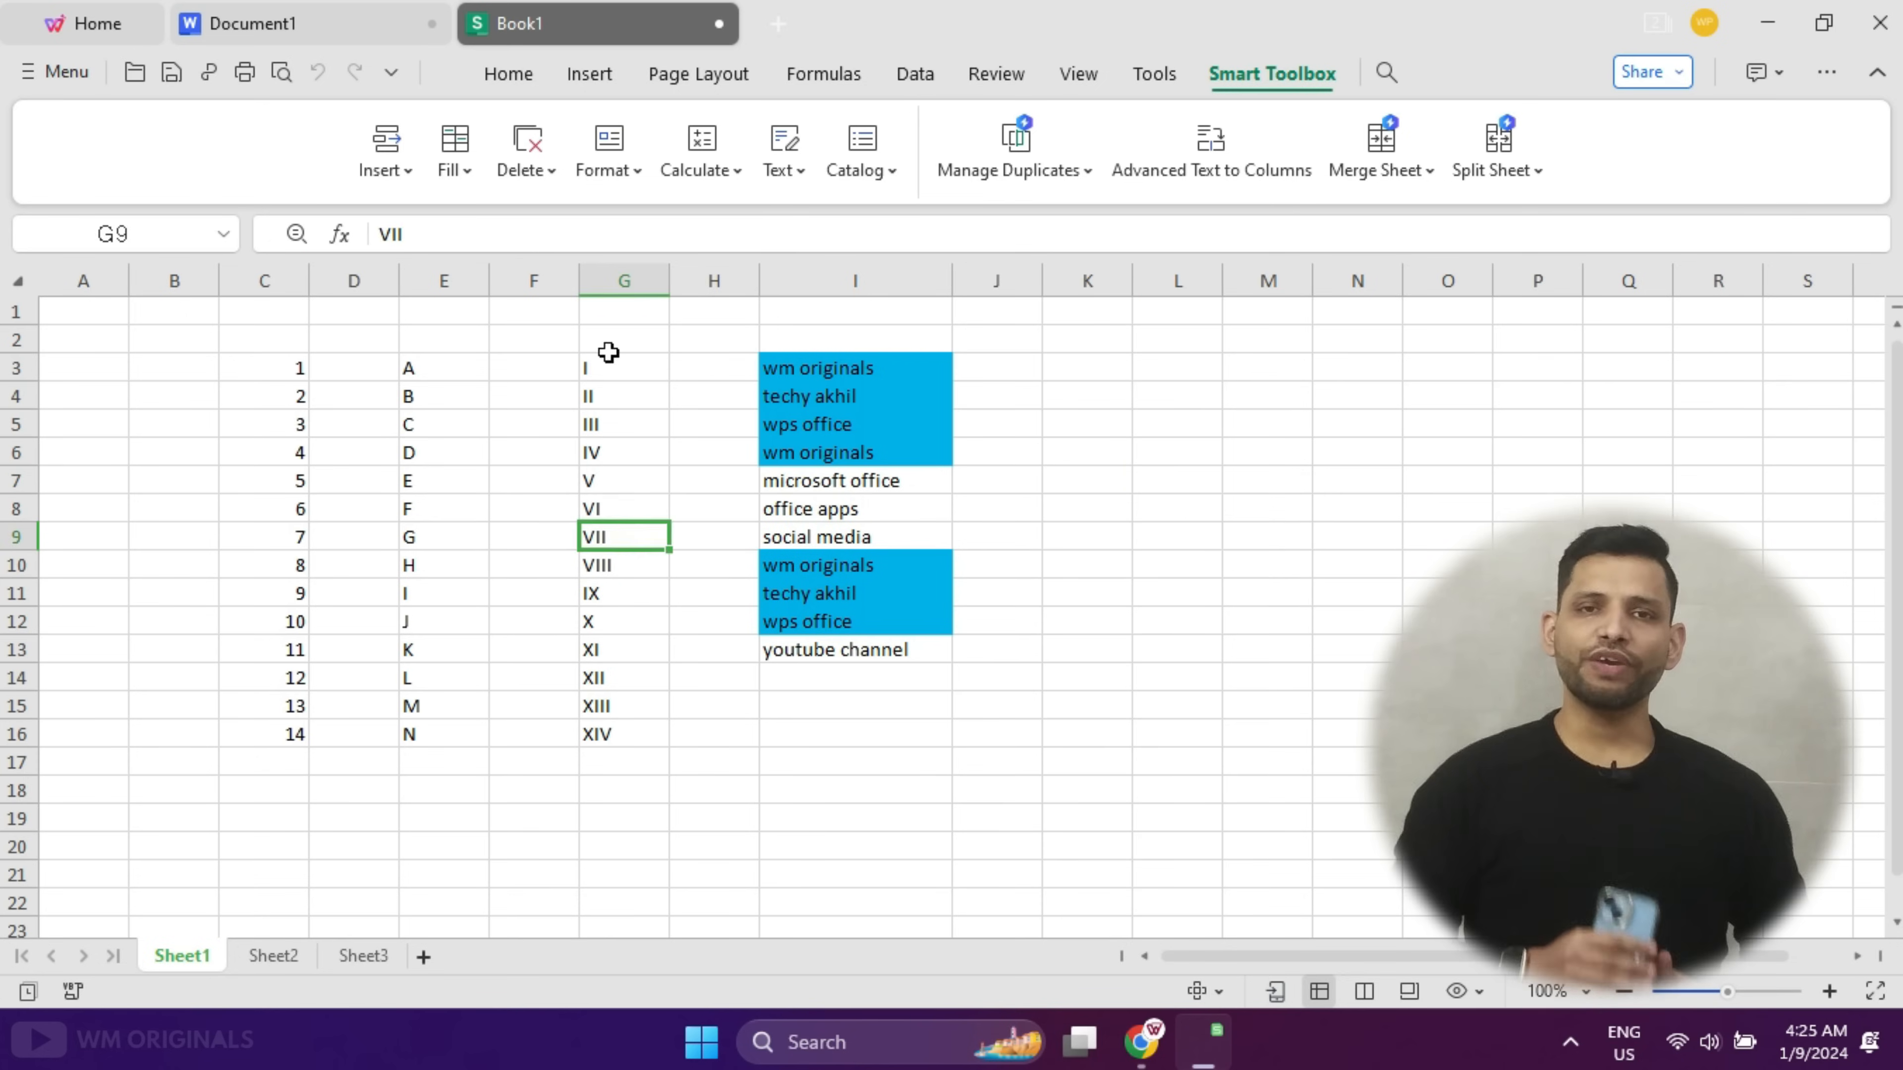
- Examine the available formula functions, including the lookup, statistical, engineering and information categories, and look over the page layout and data commands
{"action": "key", "text": "Down"}
{"action": "key", "text": "Down"}
{"action": "key", "text": "Down"}
{"action": "left_click", "coordinate": [508, 72]}
{"action": "left_click", "coordinate": [820, 75]}
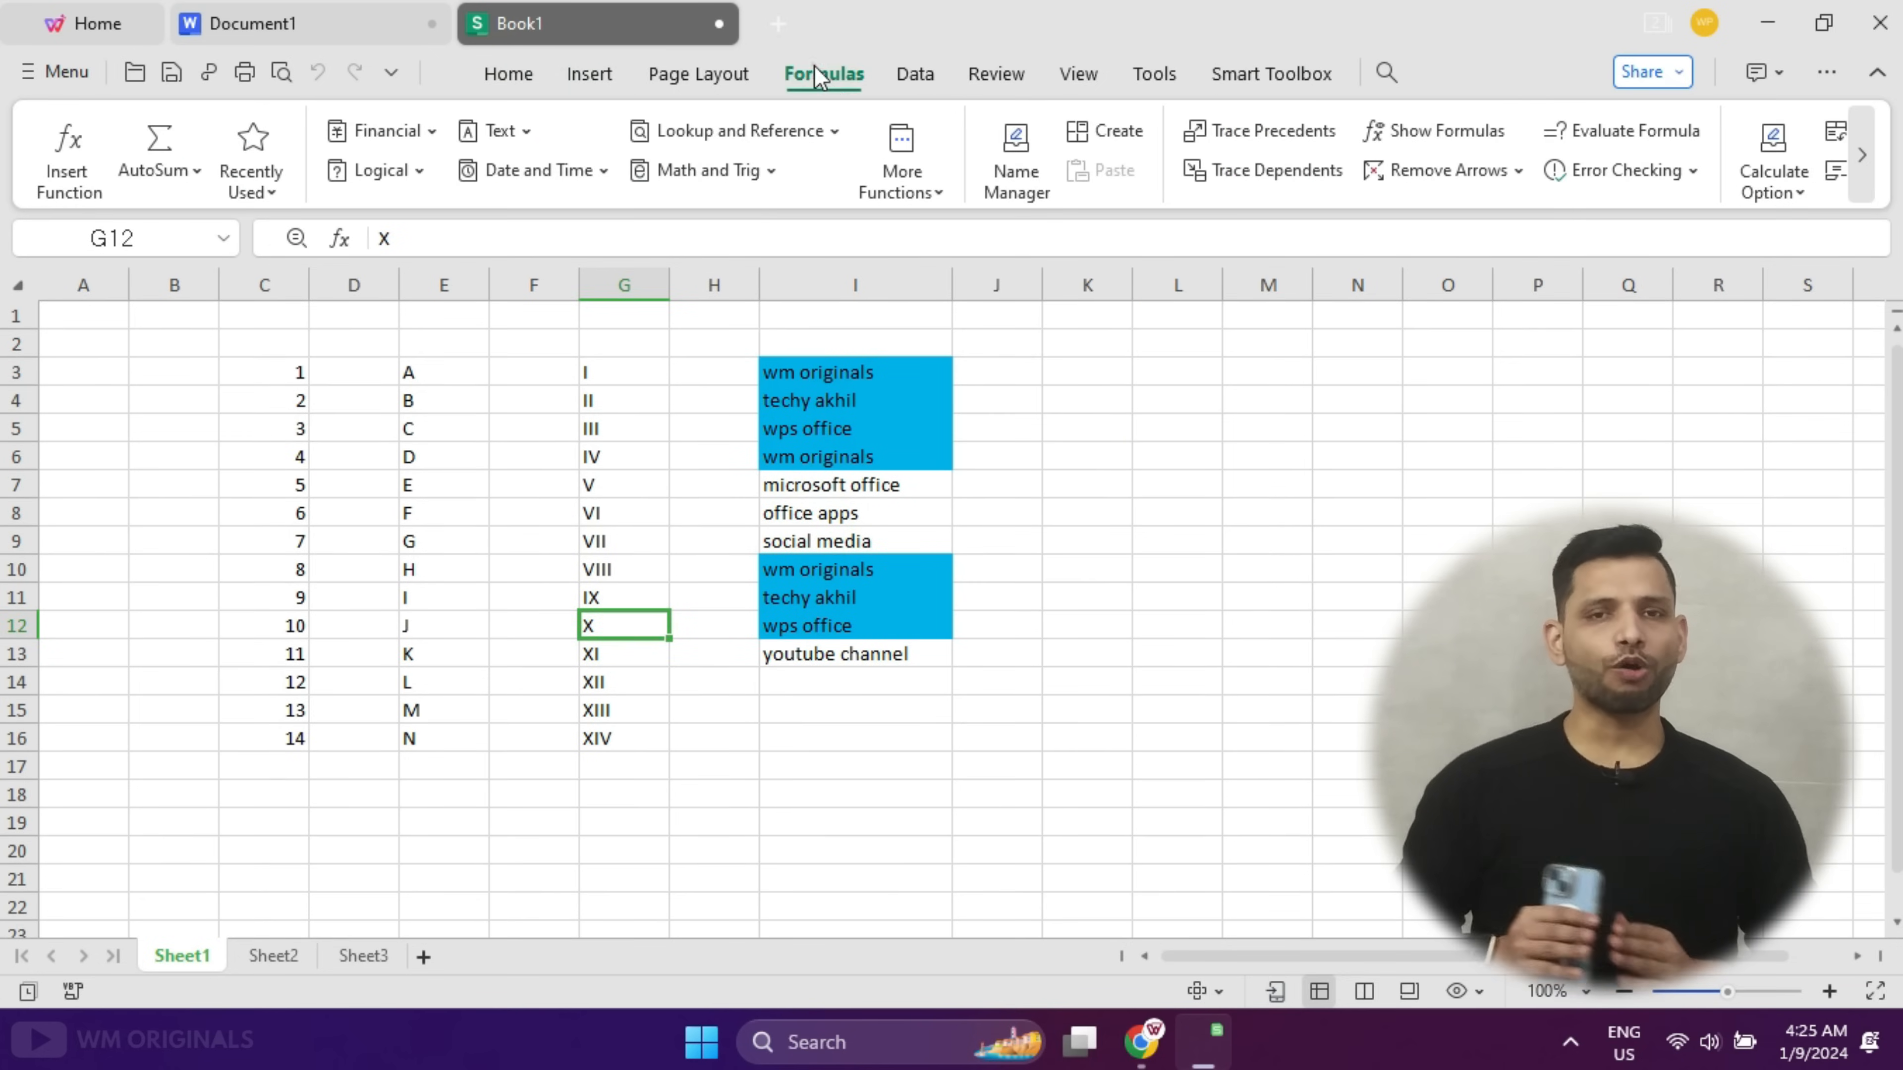
{"action": "left_click", "coordinate": [374, 145]}
{"action": "left_click", "coordinate": [738, 130]}
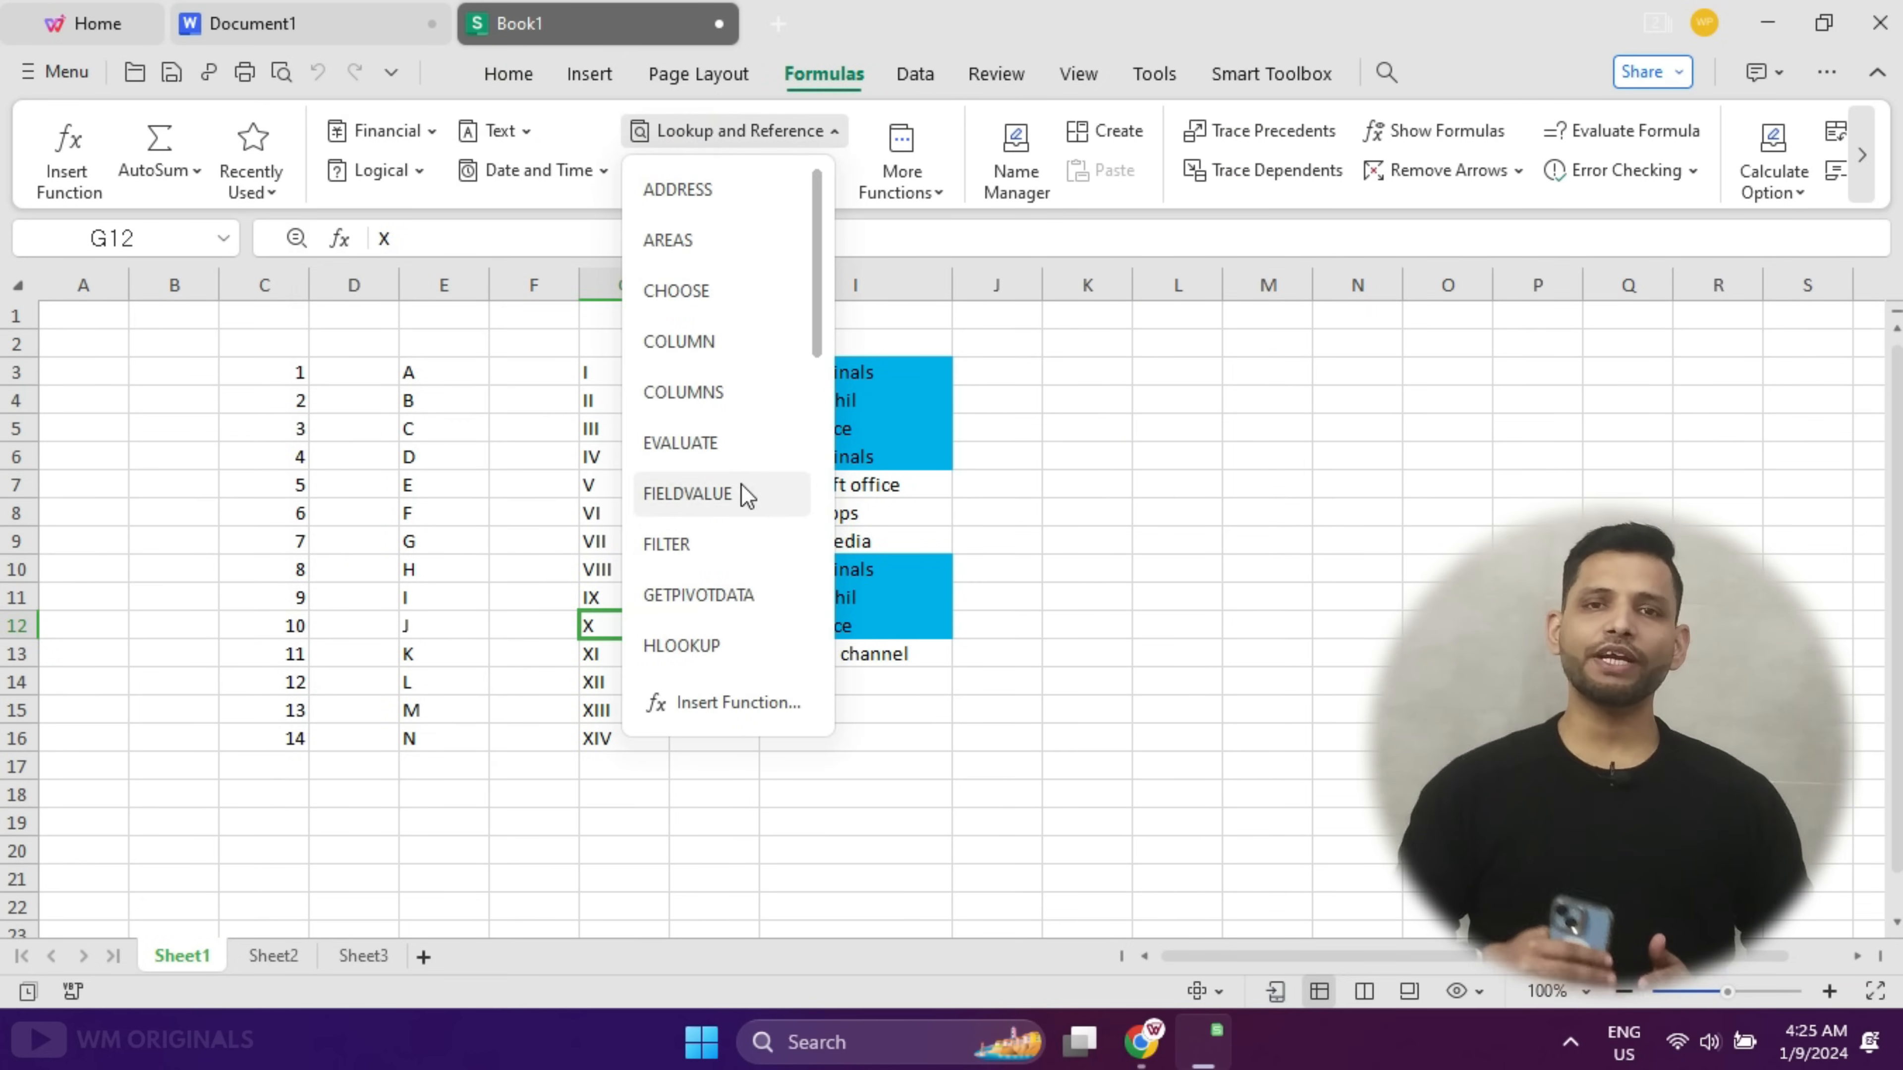
{"action": "left_click", "coordinate": [906, 180]}
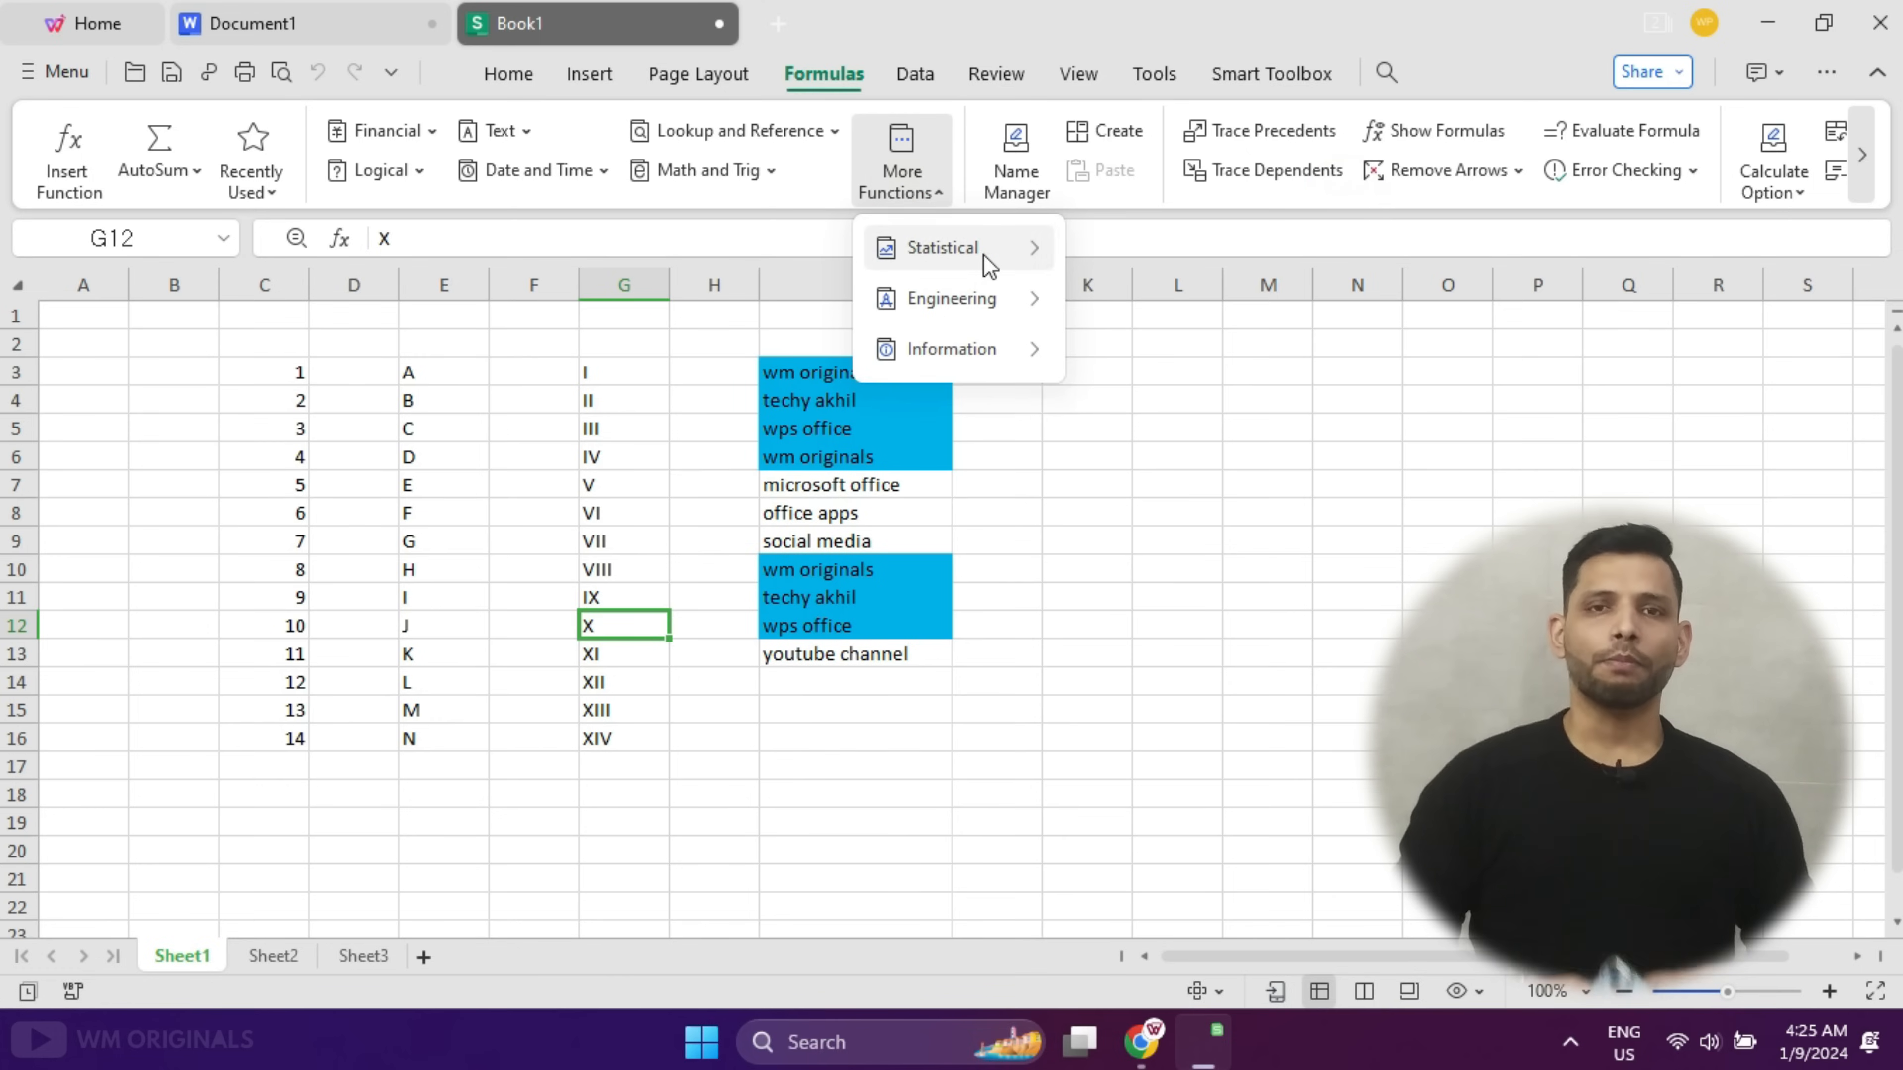
{"action": "mouse_move", "coordinate": [951, 298]}
{"action": "mouse_move", "coordinate": [951, 348]}
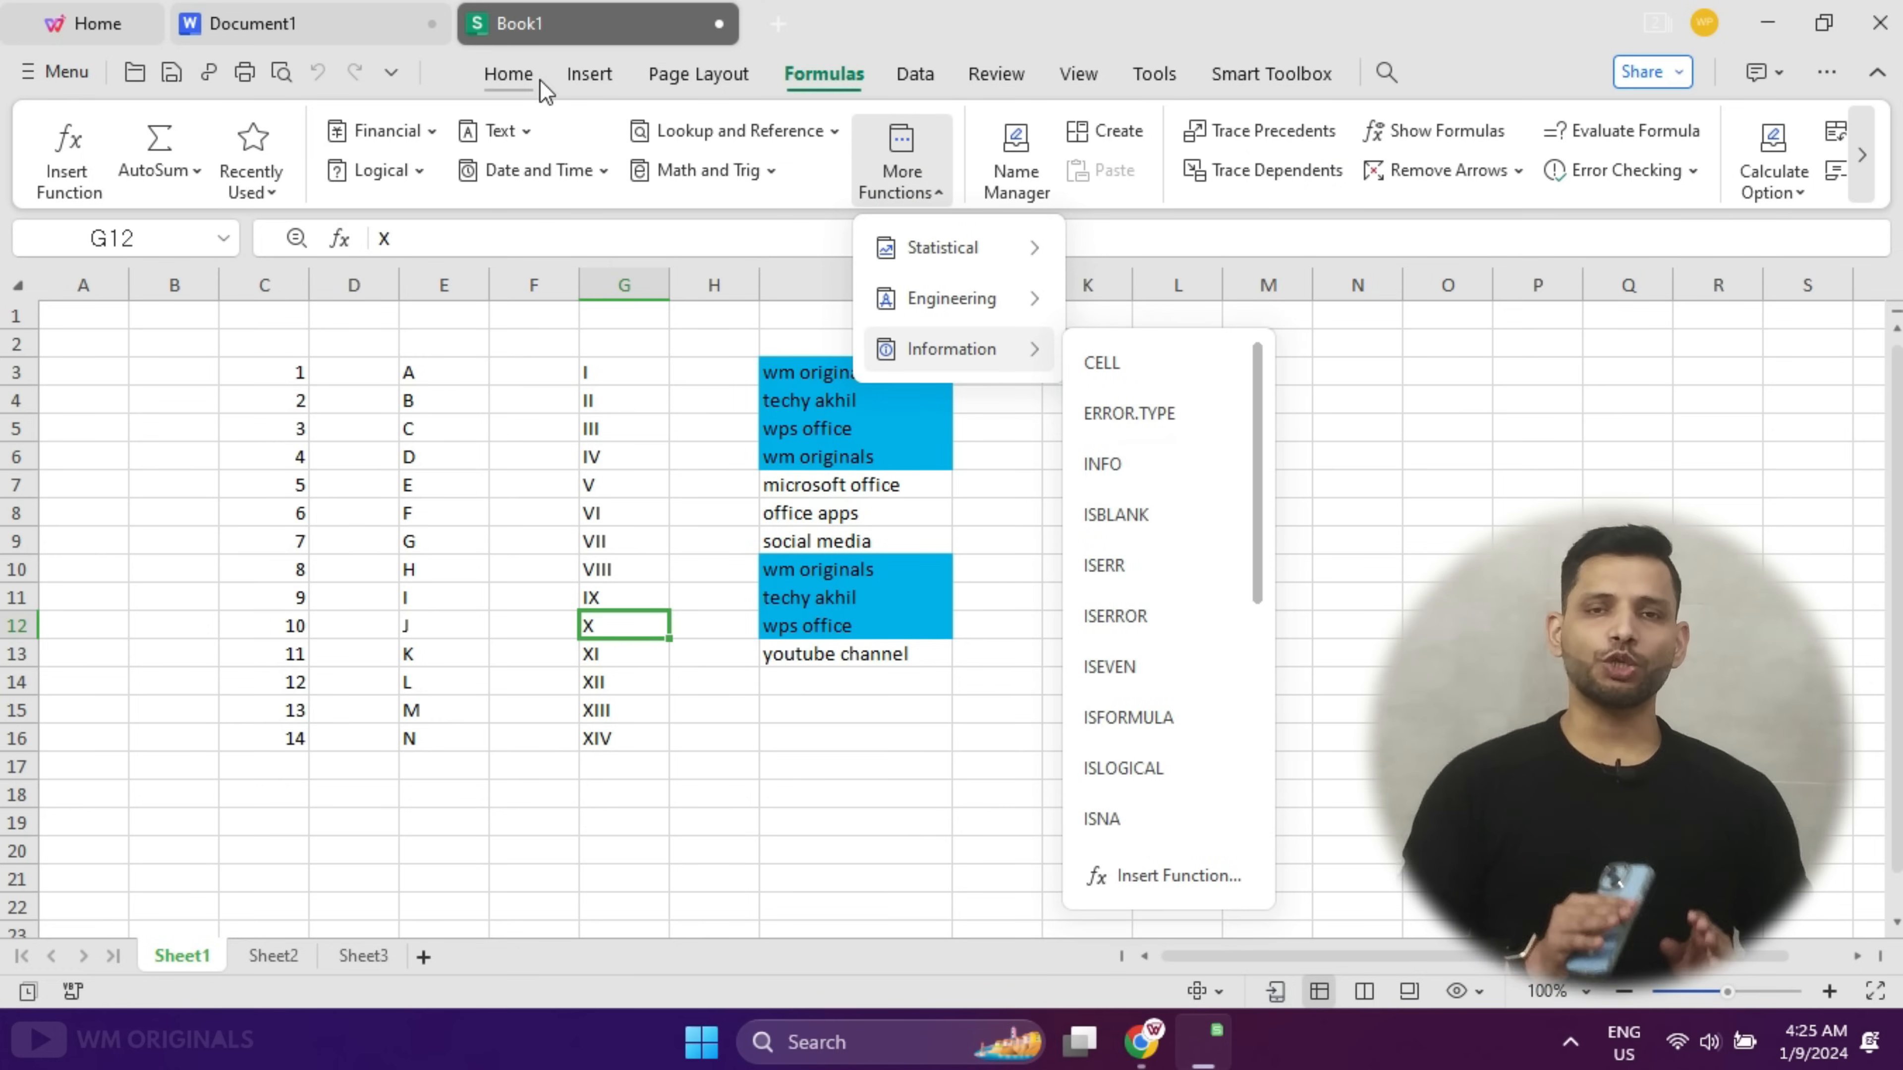
{"action": "left_click", "coordinate": [674, 75]}
{"action": "left_click", "coordinate": [912, 73]}
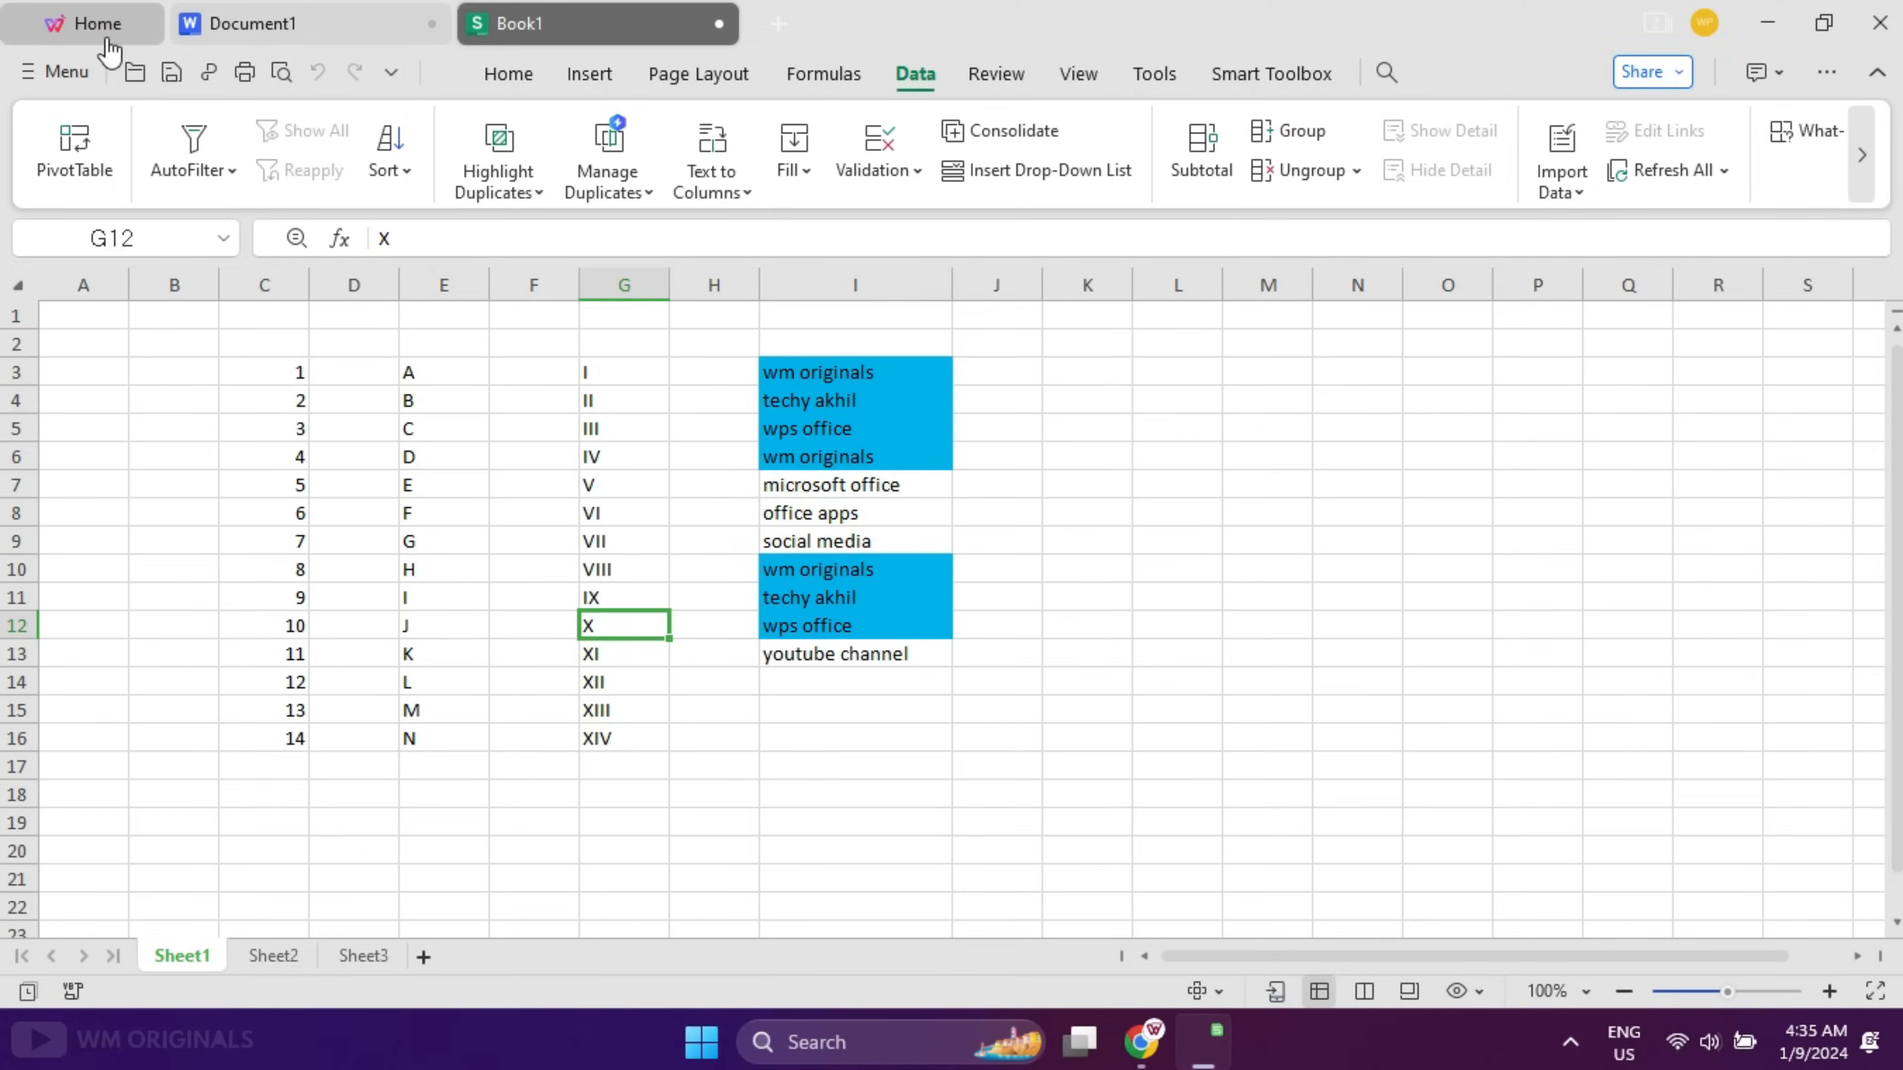
- Browse the education templates for Slides and create a presentation from the Universal Technology Style template
{"action": "left_click", "coordinate": [110, 51]}
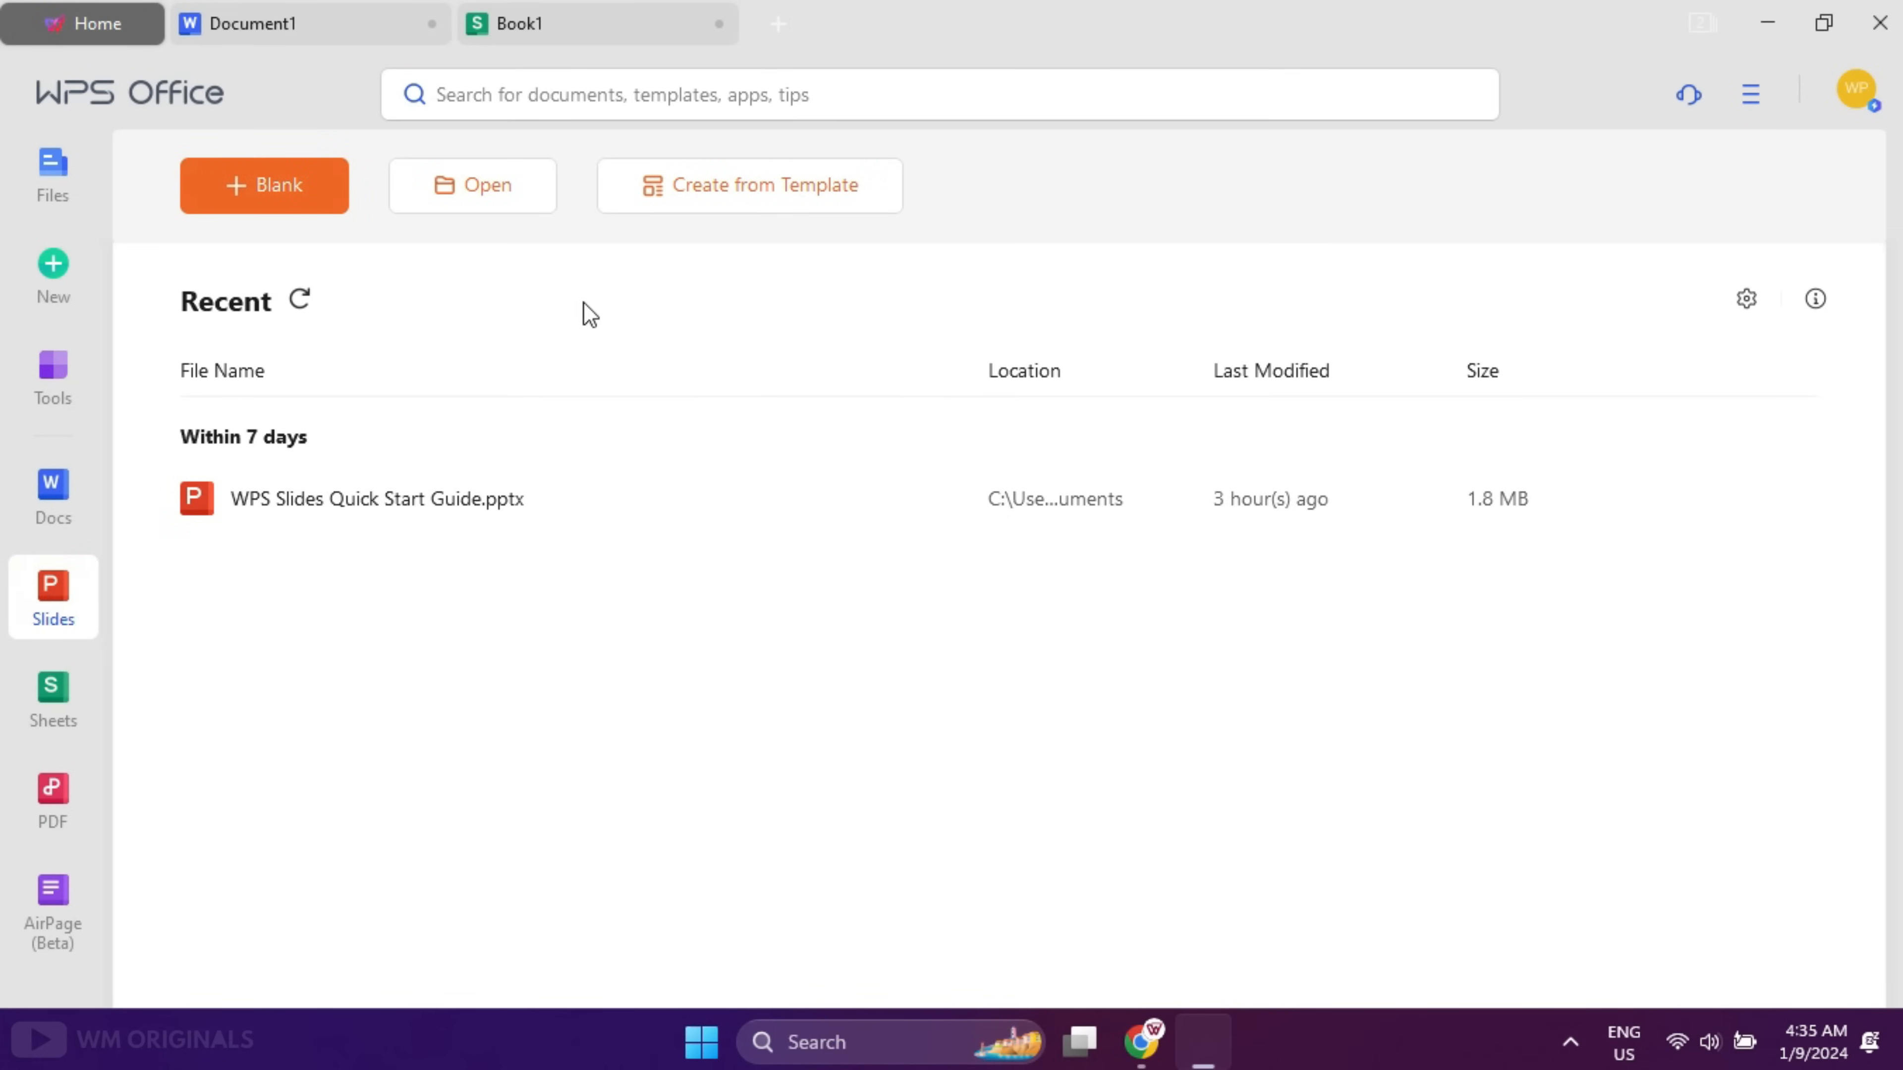
{"action": "left_click", "coordinate": [693, 201]}
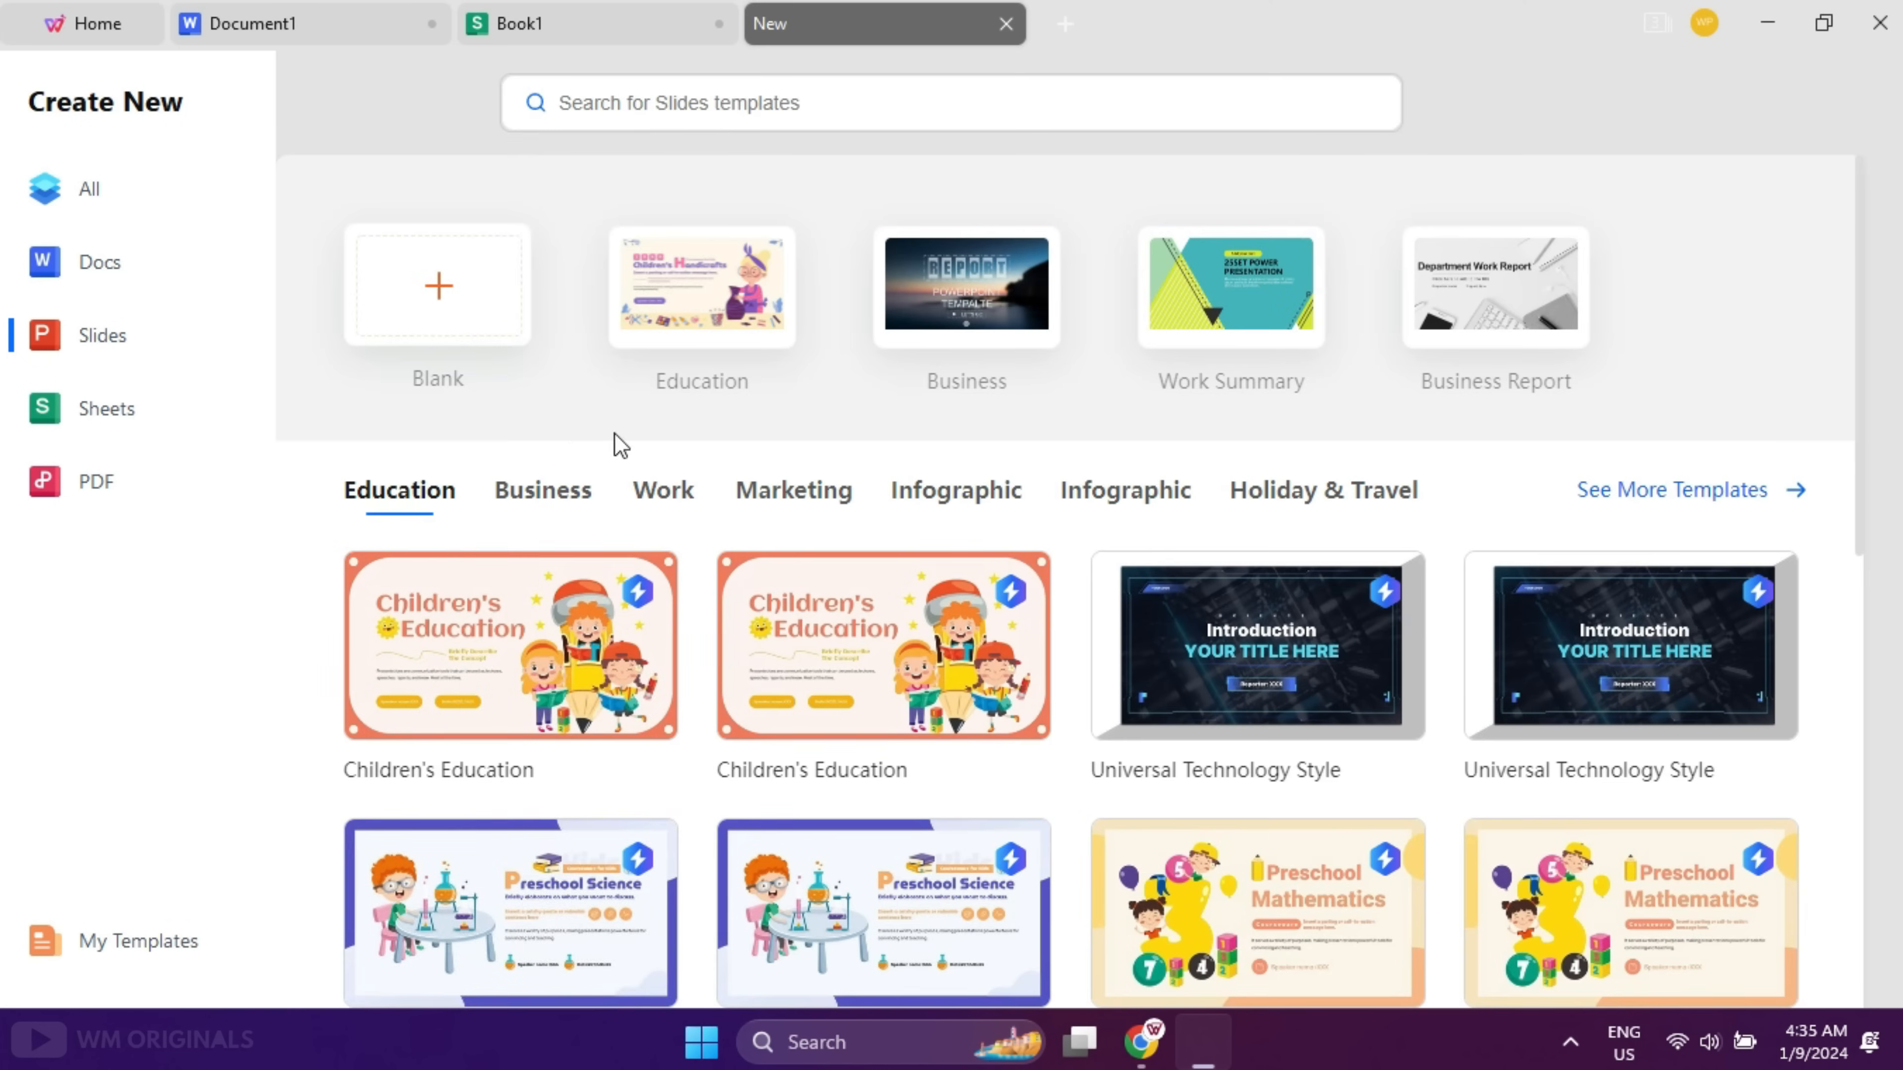
{"action": "scroll", "coordinate": [912, 758], "scroll_direction": "down", "scroll_amount": 5}
{"action": "scroll", "coordinate": [1004, 752], "scroll_direction": "down", "scroll_amount": 10}
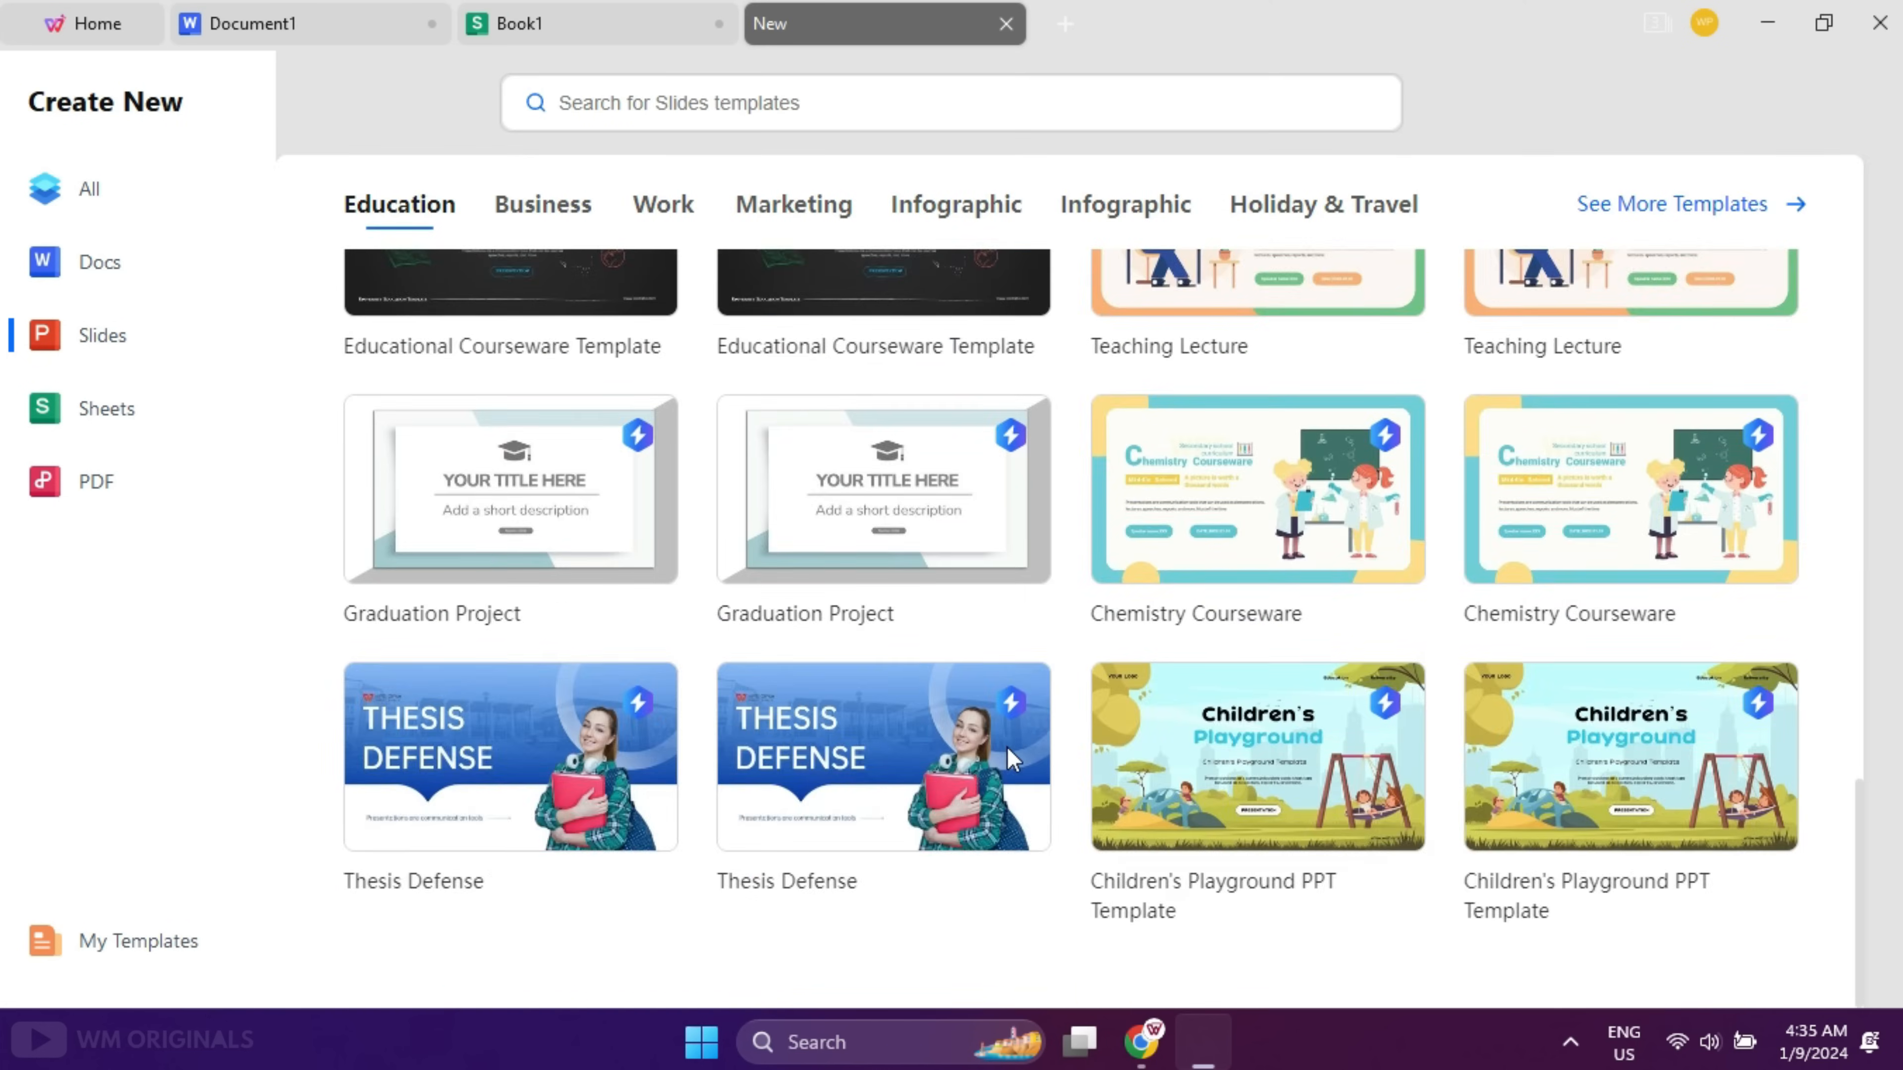
{"action": "scroll", "coordinate": [1006, 749], "scroll_direction": "up", "scroll_amount": 8}
{"action": "scroll", "coordinate": [1004, 731], "scroll_direction": "up", "scroll_amount": 10}
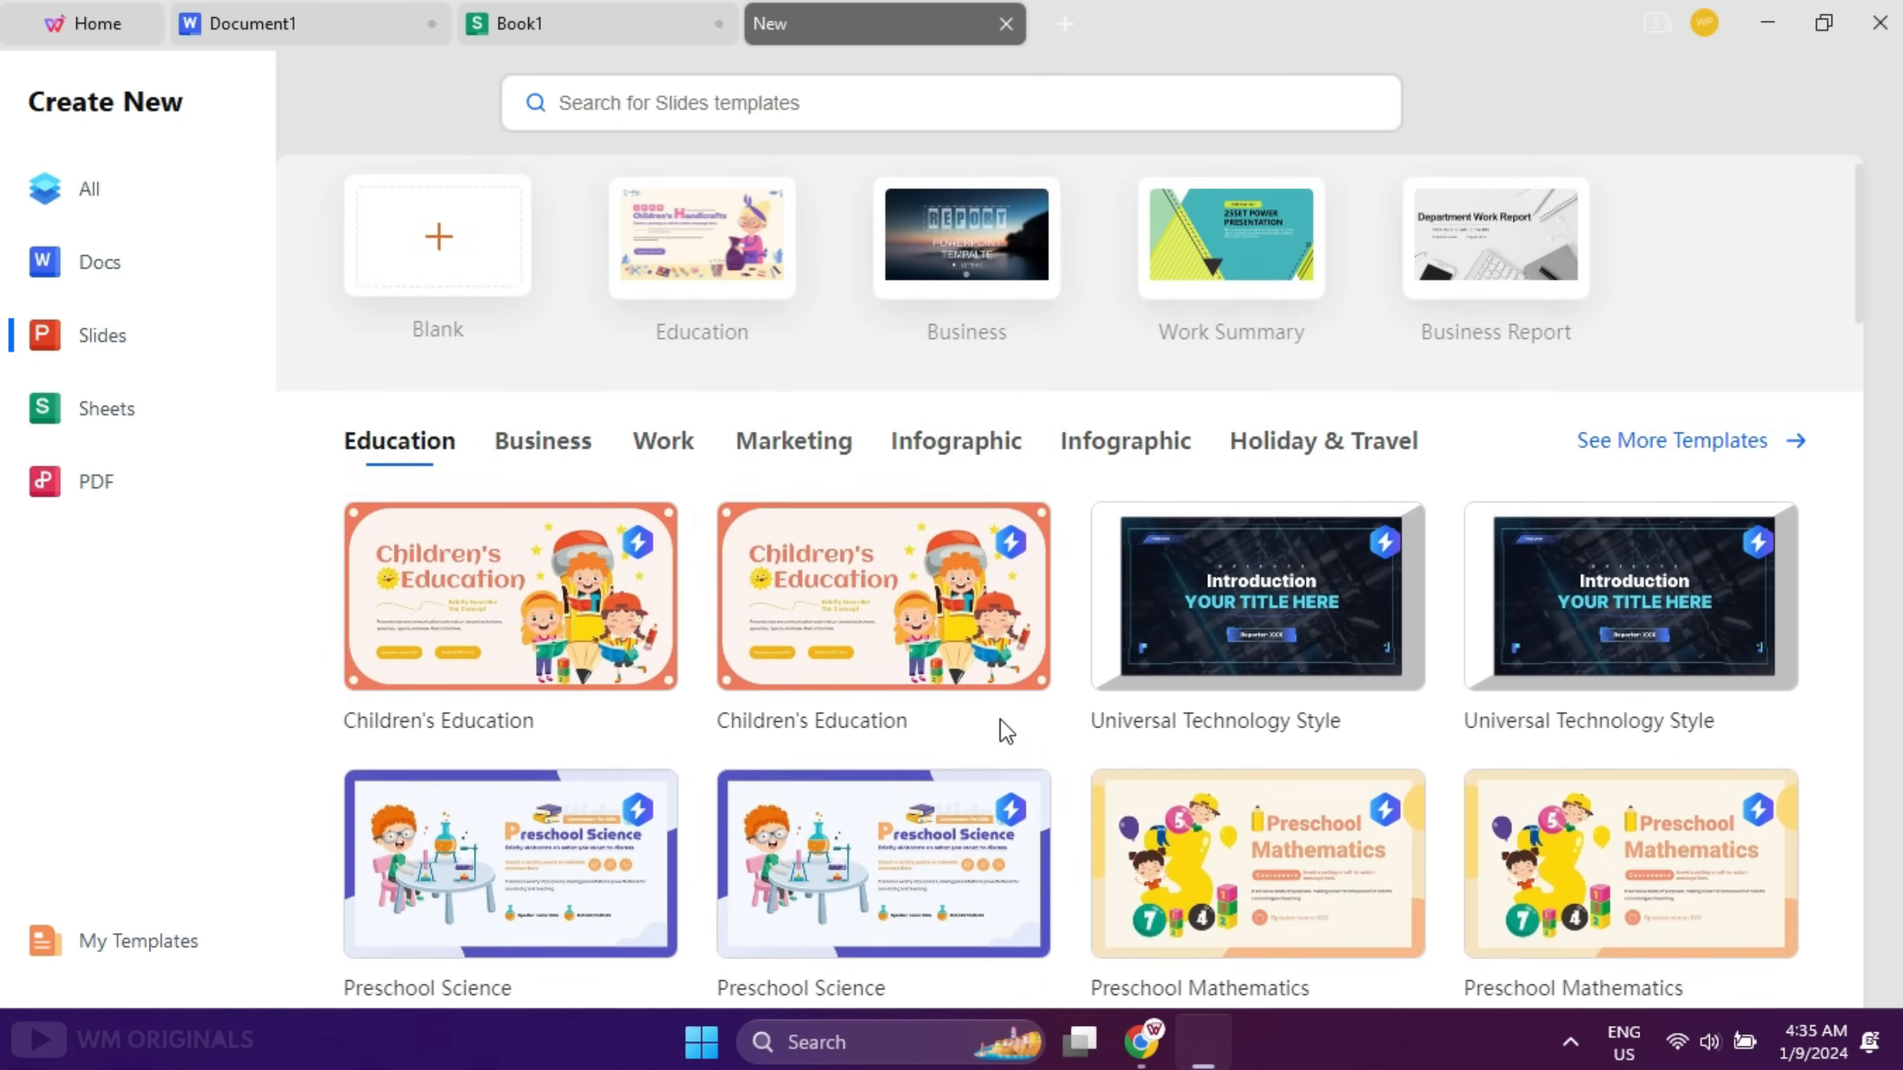
{"action": "mouse_move", "coordinate": [1161, 674]}
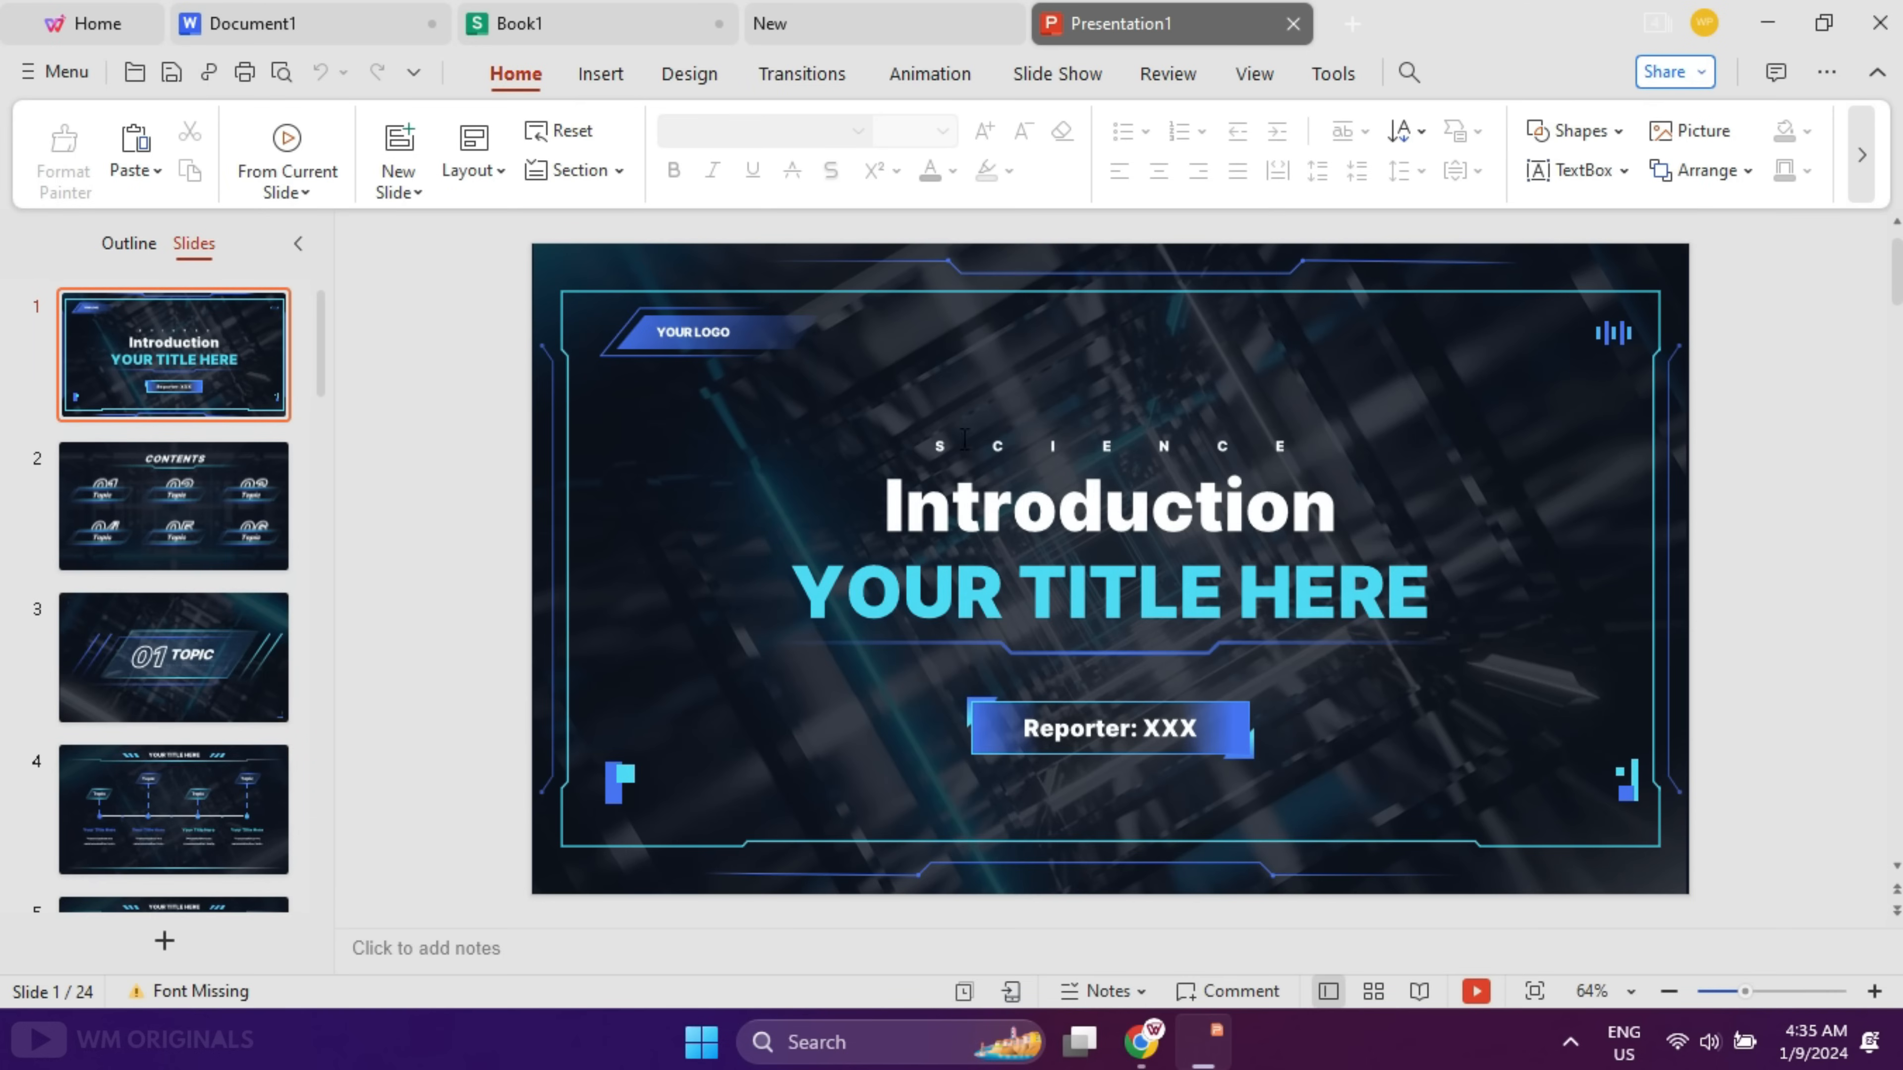
- Replace the YOUR TITLE HERE placeholder on the first slide with WM Originals
{"action": "triple_click", "coordinate": [1024, 585]}
{"action": "type", "text": "WM Originals"}
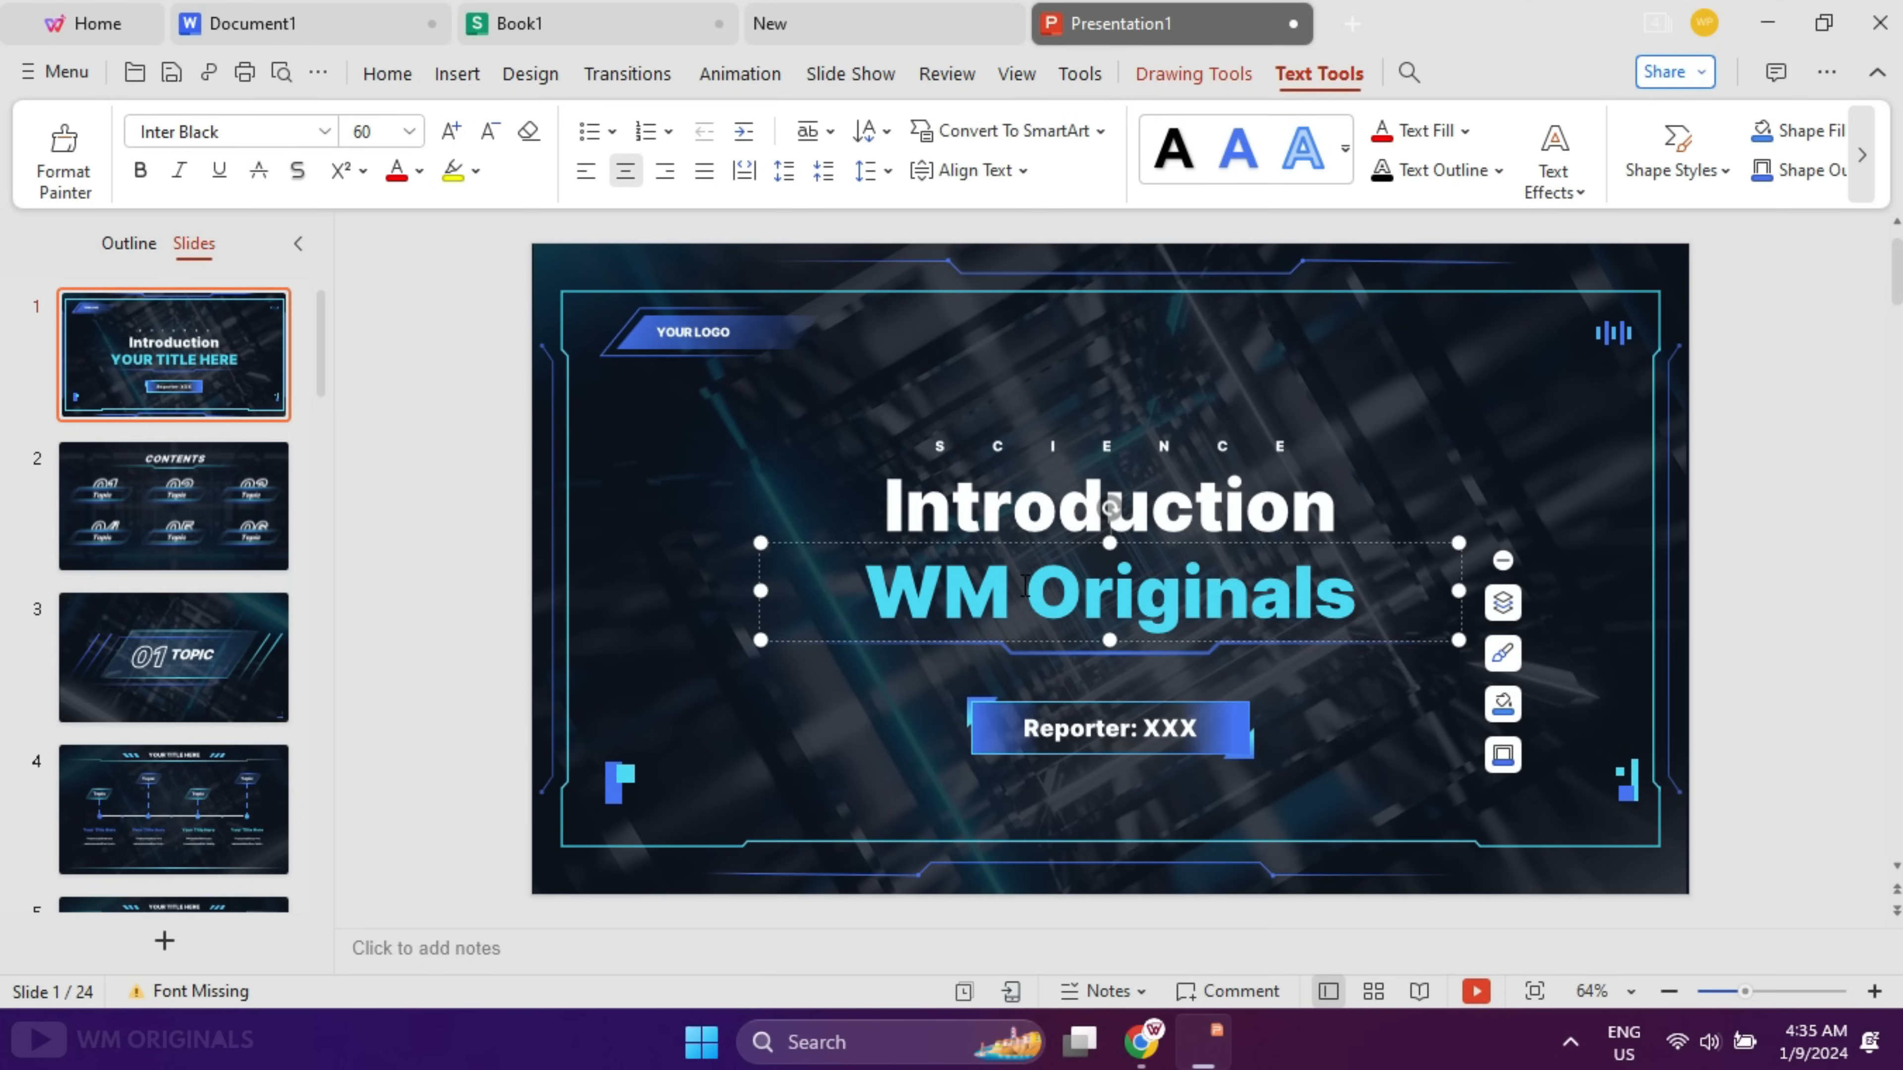
{"action": "key", "text": "Escape"}
{"action": "key", "text": "Escape"}
- Look through the presentation's command sets, from insert, design, transitions and animation to slide show, review, view and tools
{"action": "left_click", "coordinate": [599, 75]}
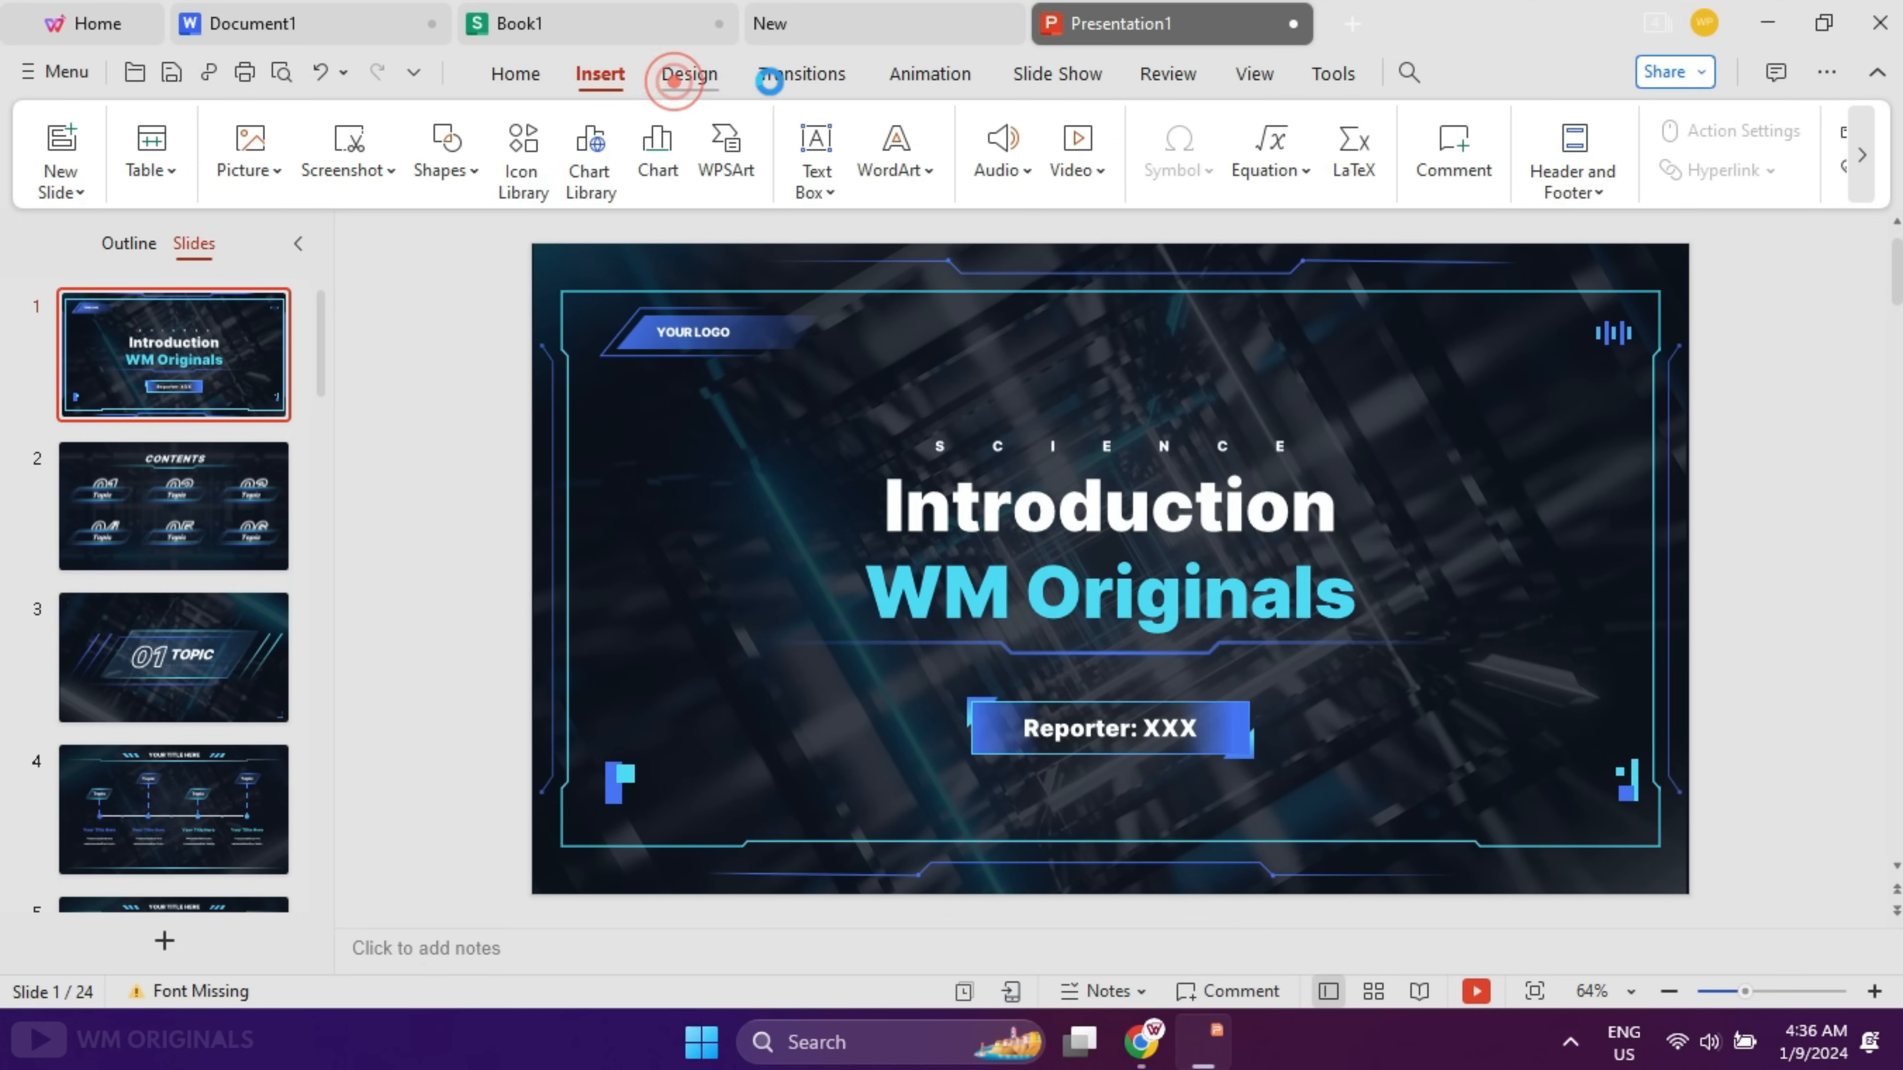
{"action": "left_click", "coordinate": [688, 73]}
{"action": "left_click", "coordinate": [802, 73]}
{"action": "left_click", "coordinate": [927, 73]}
{"action": "left_click", "coordinate": [1048, 79]}
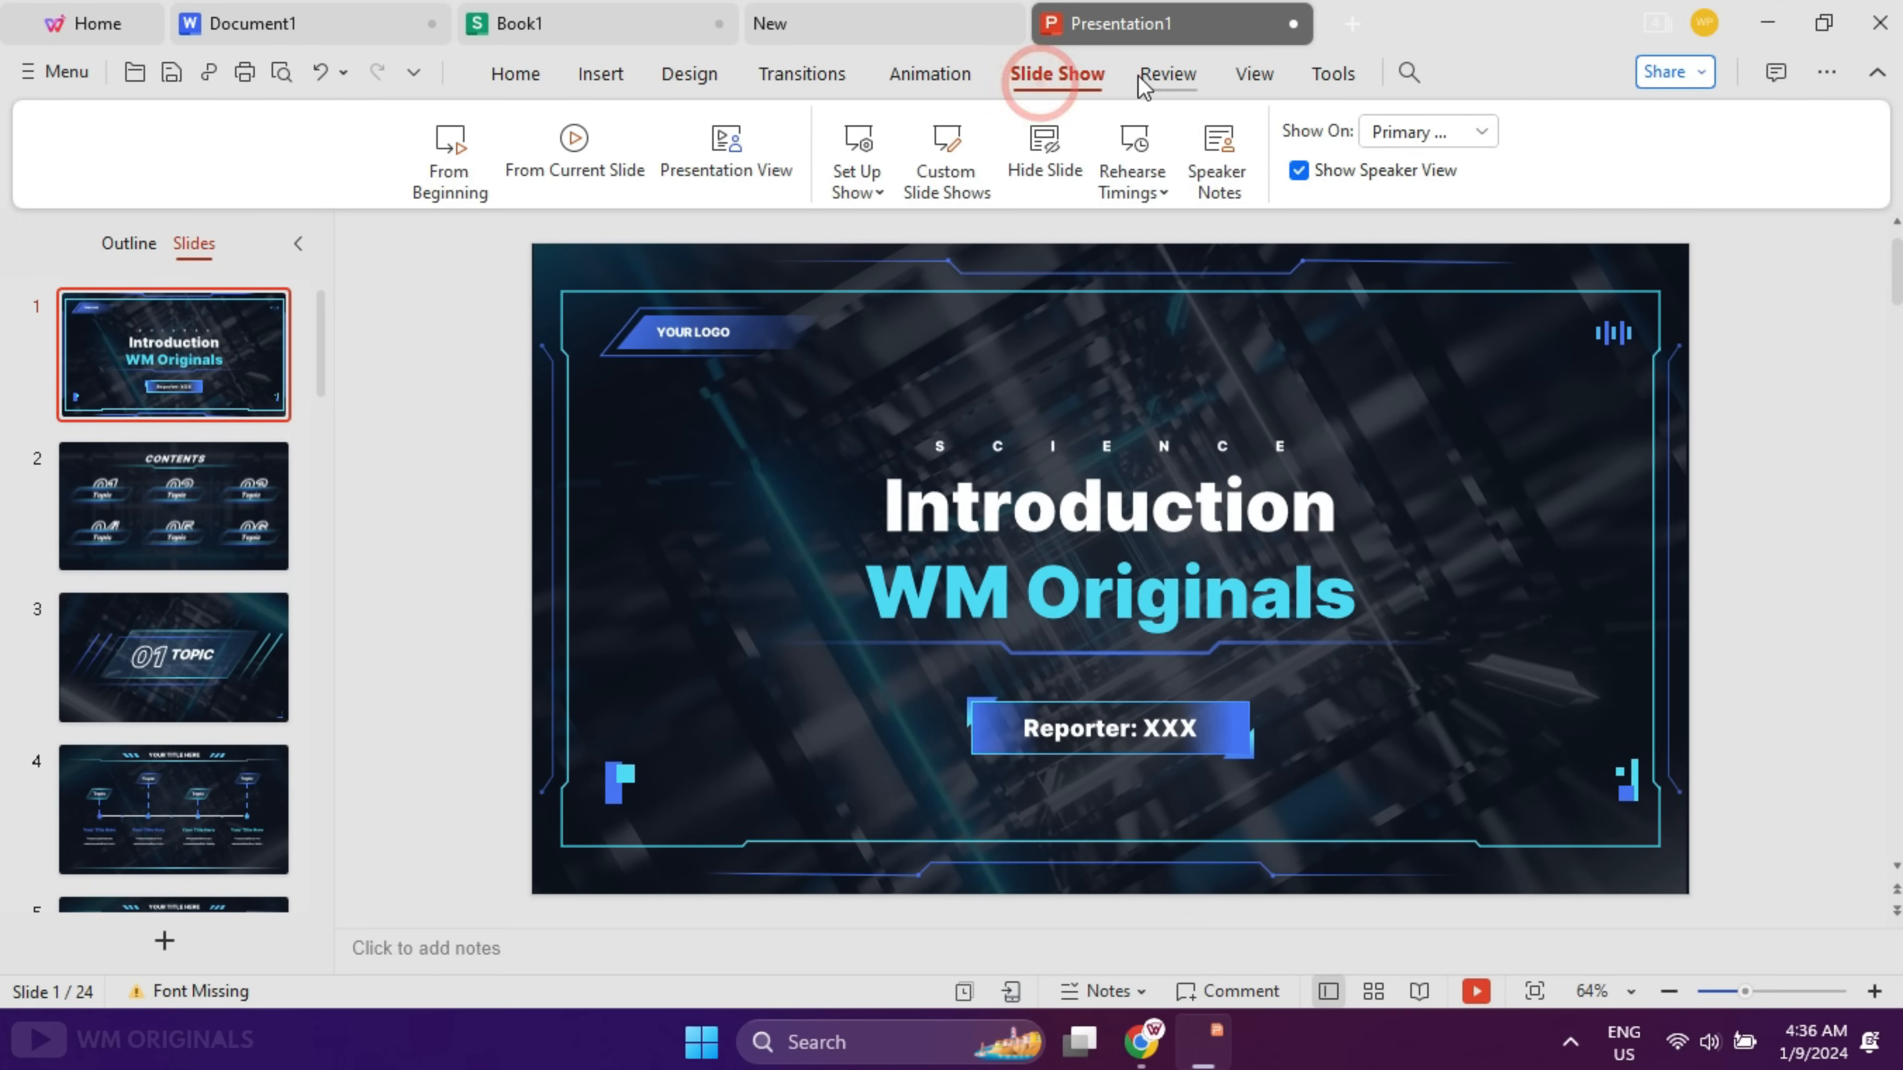
{"action": "left_click", "coordinate": [1167, 75]}
{"action": "left_click", "coordinate": [1235, 81]}
{"action": "left_click", "coordinate": [1325, 83]}
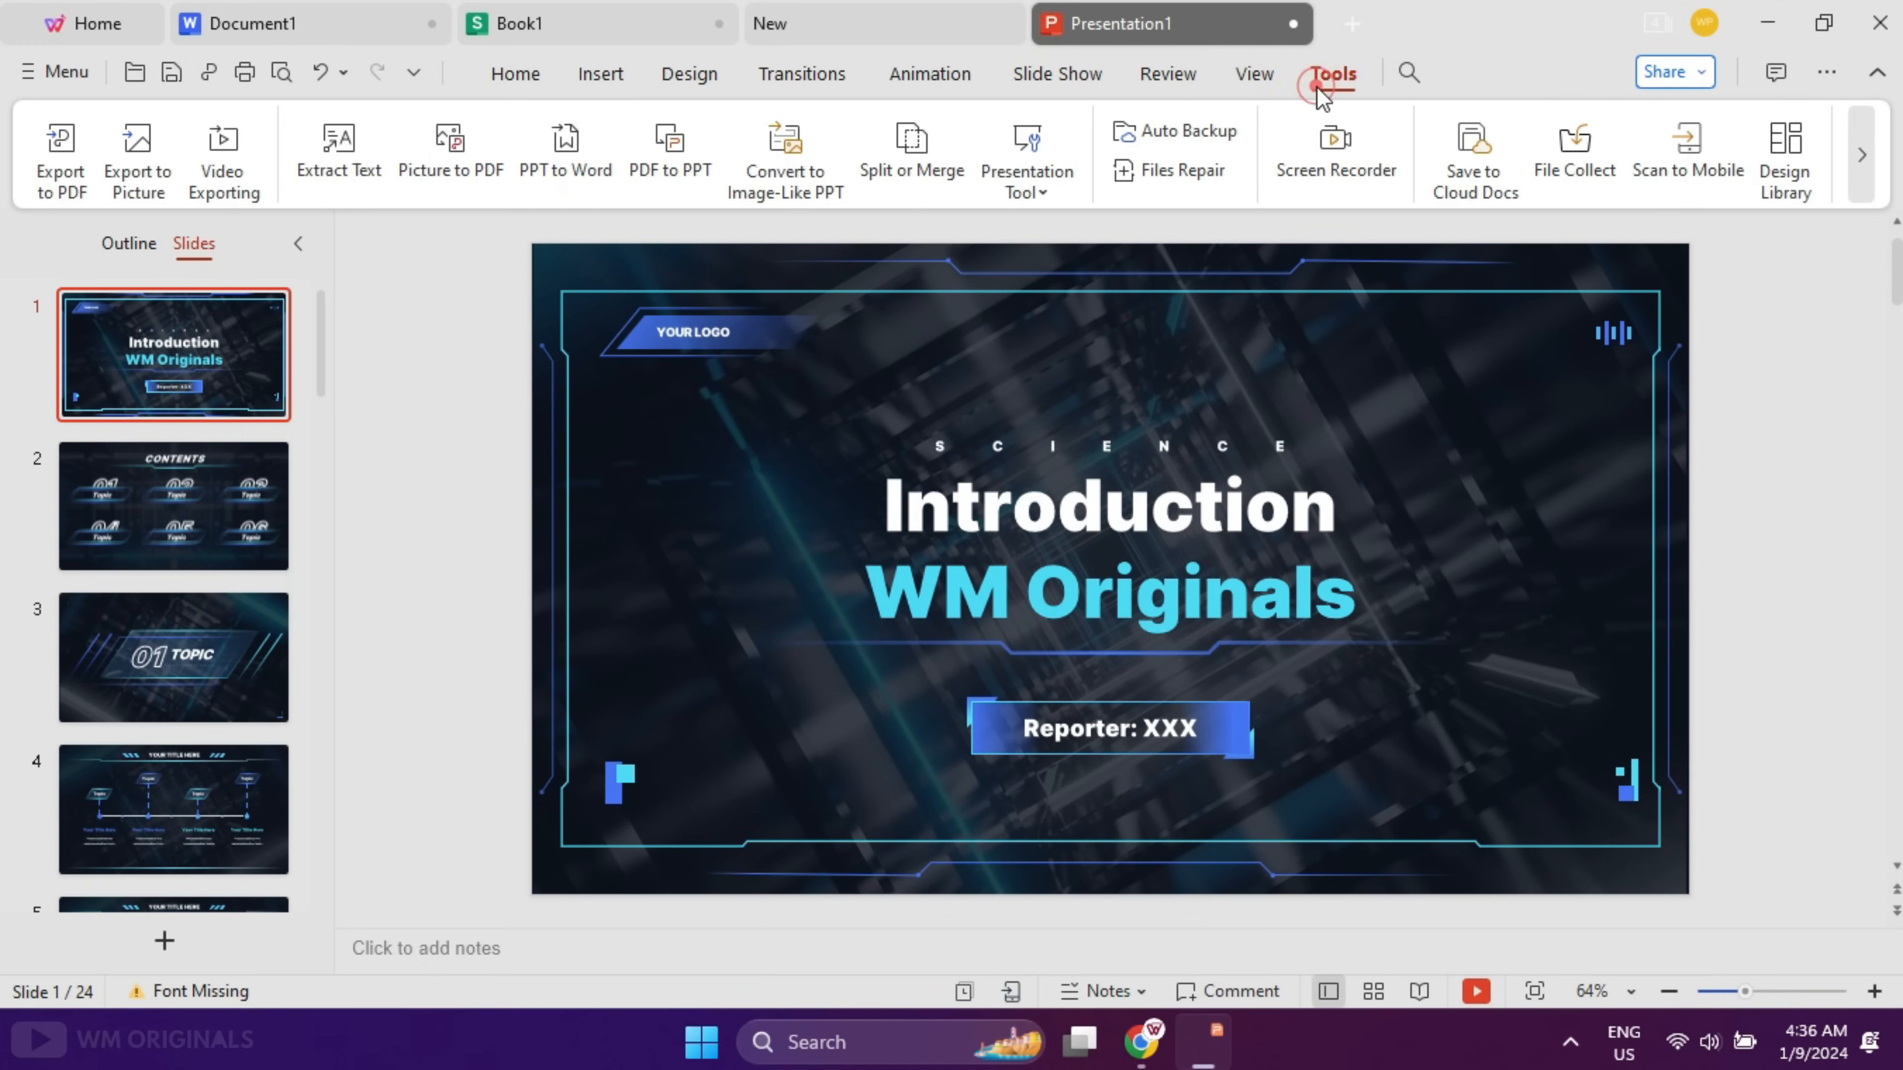